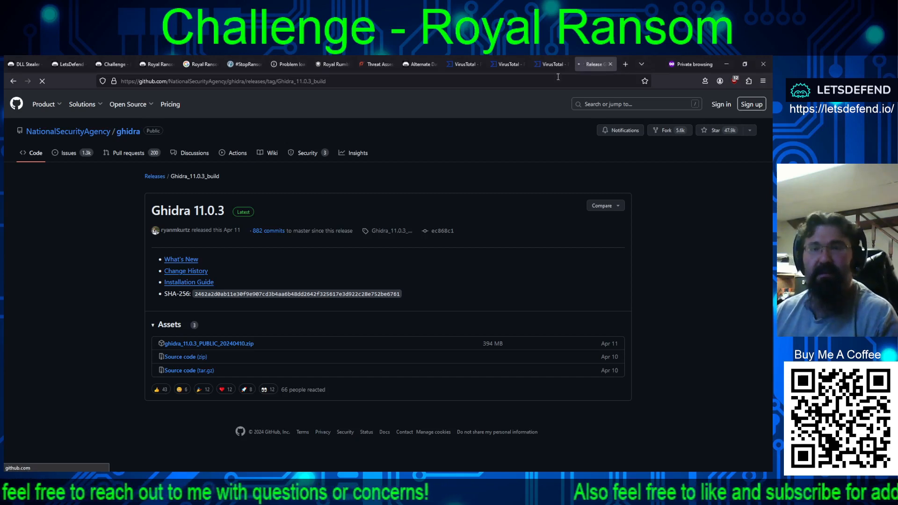
Step: Search the web for "ida freeware" in a new tab
{"action": "key", "text": "ctrl+t"}
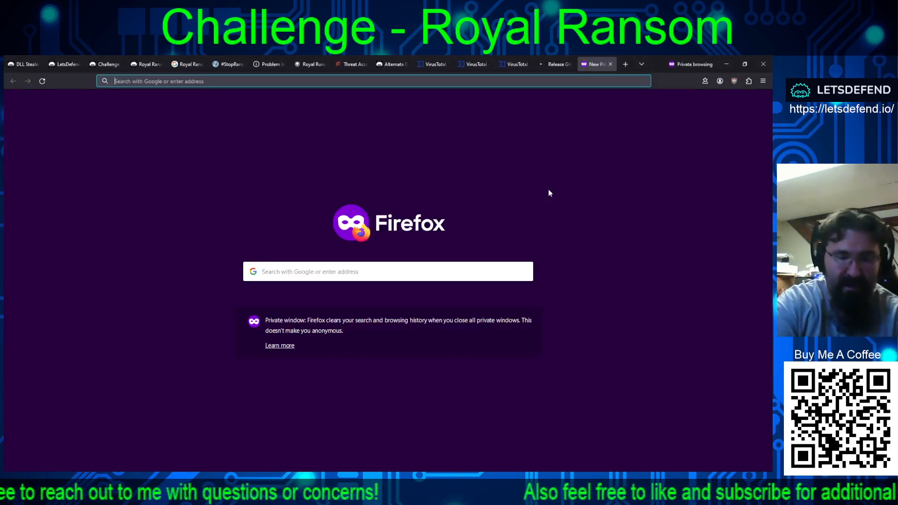
{"action": "type", "text": "ida freeware"}
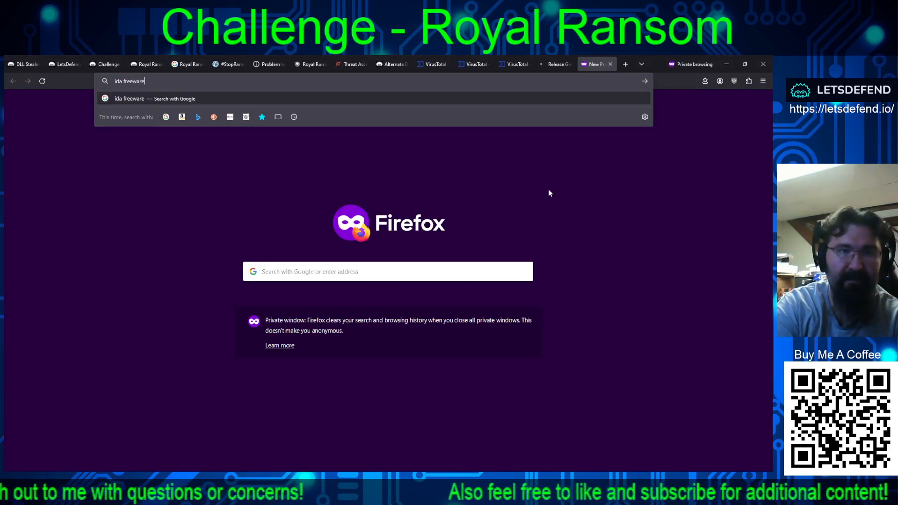
{"action": "key", "text": "Return"}
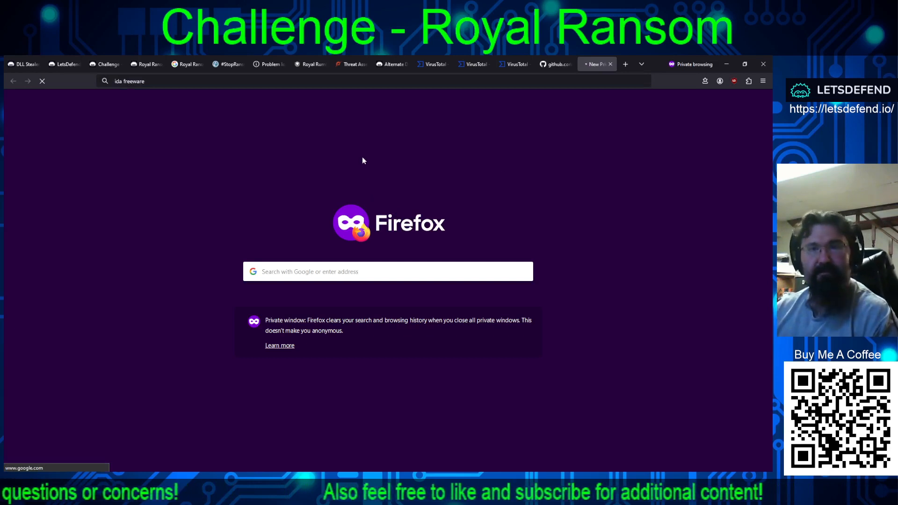
Step: Retry the timed-out GitHub download of ghidra_11.0.3_PUBLIC_20240410.zip and check on both loading tabs
{"action": "left_click", "coordinate": [548, 66]}
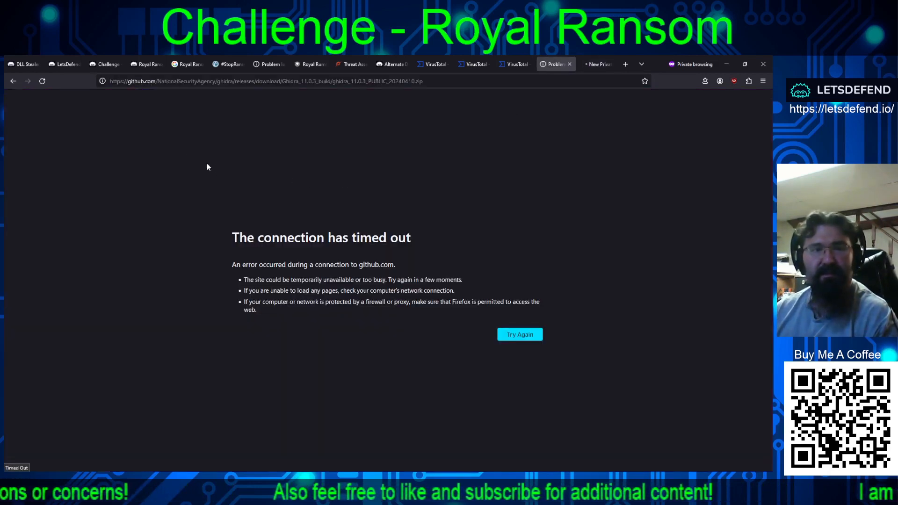
{"action": "left_click", "coordinate": [42, 81]}
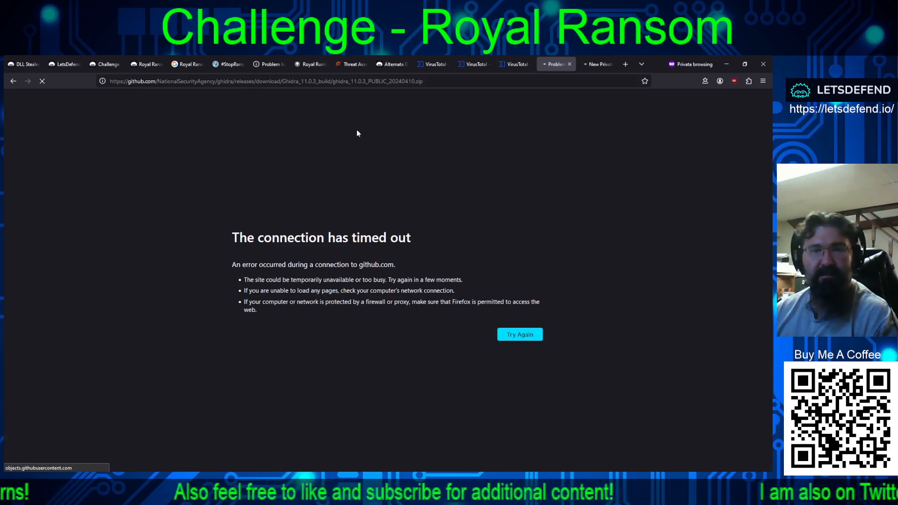
{"action": "left_click", "coordinate": [589, 69]}
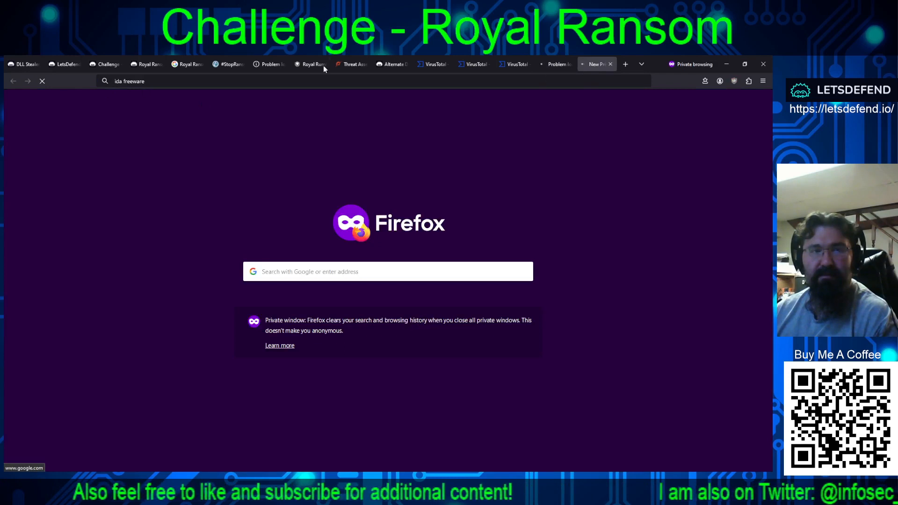
{"action": "left_click", "coordinate": [538, 67]}
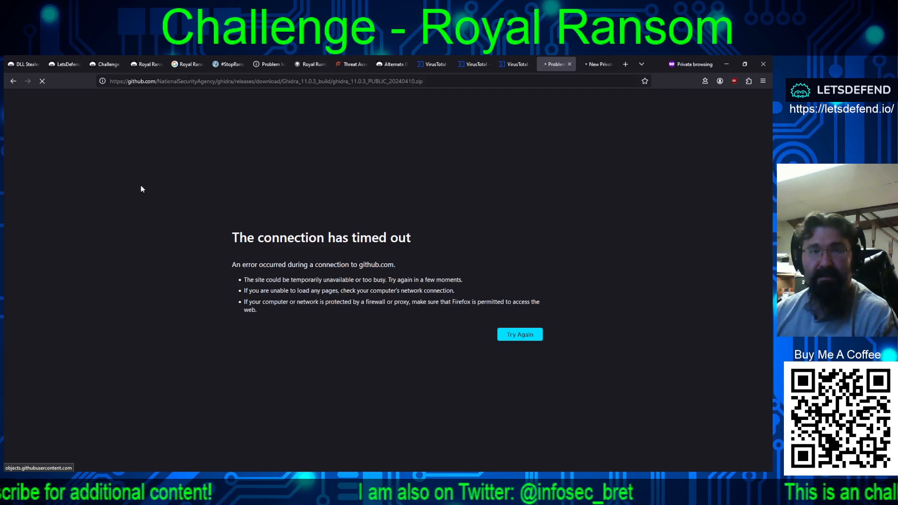
Step: Reload the Royal Ransomware challenge page on LetsDefend
{"action": "left_click", "coordinate": [111, 64]}
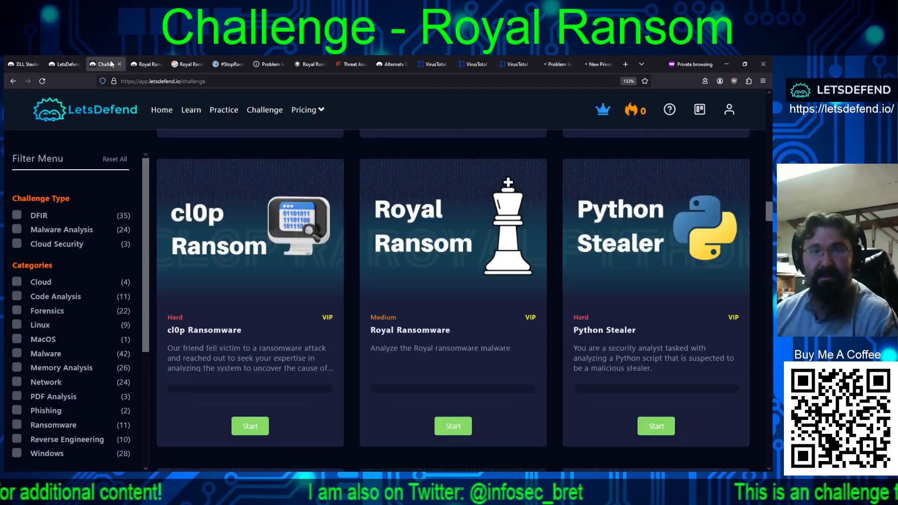
{"action": "left_click", "coordinate": [145, 64]}
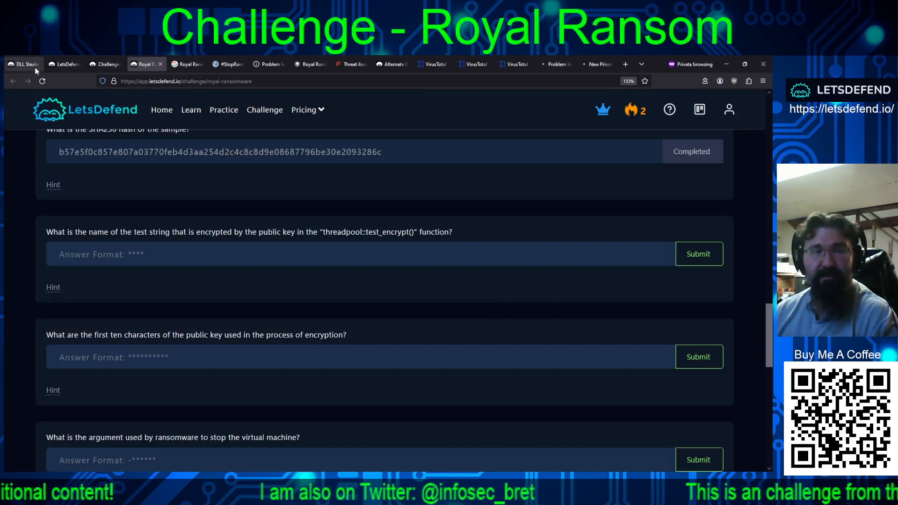
{"action": "left_click", "coordinate": [42, 83]}
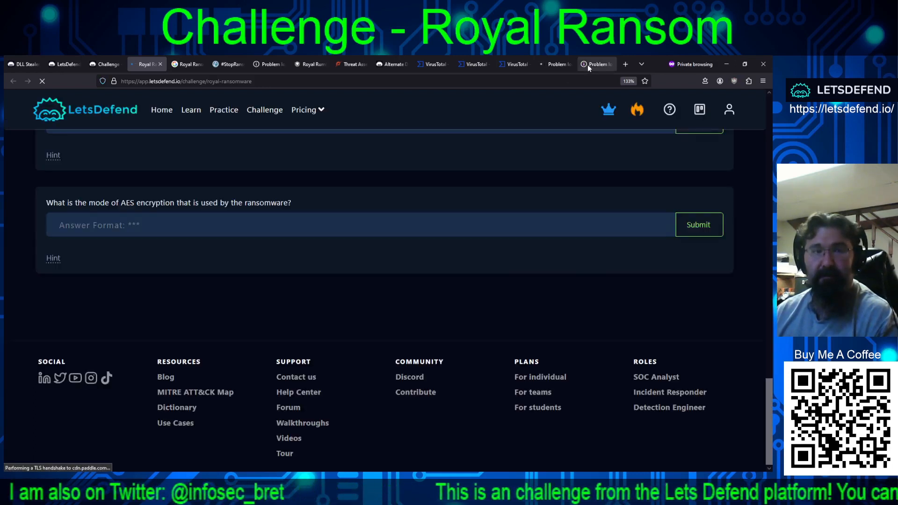
Step: Retry the timed-out "ida freeware" search and check the progress of the Ghidra download
{"action": "left_click", "coordinate": [588, 65]}
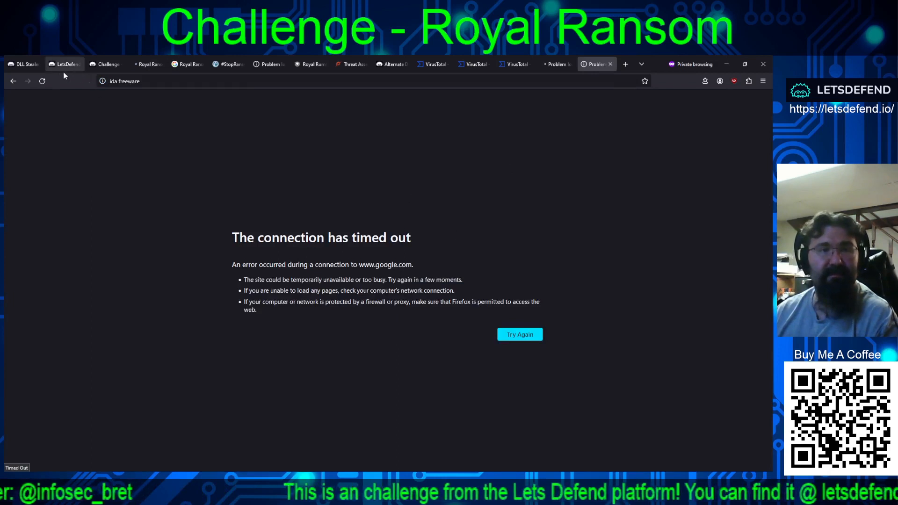
{"action": "left_click", "coordinate": [43, 80]}
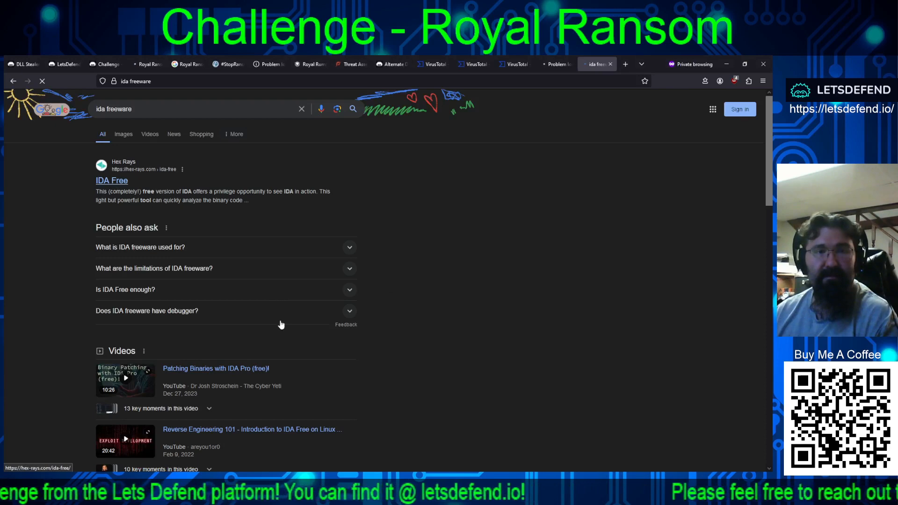
{"action": "left_click", "coordinate": [548, 65]}
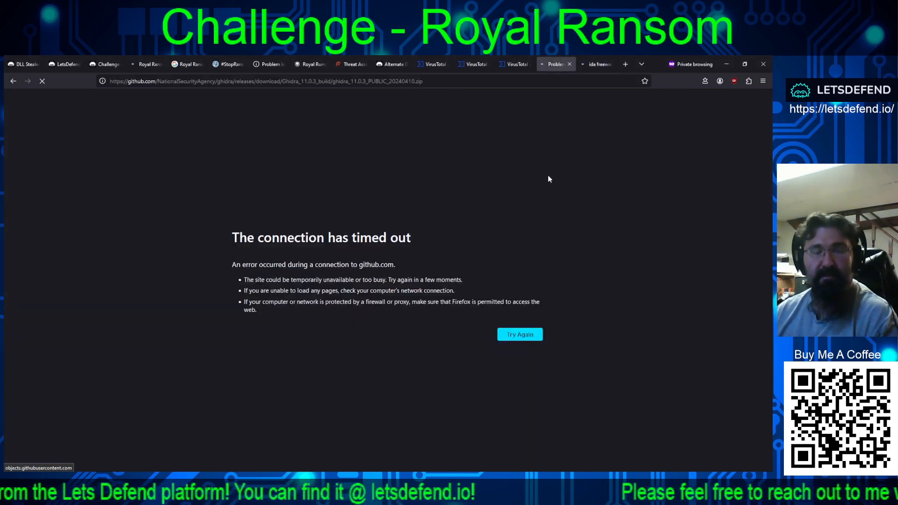
{"action": "left_click", "coordinate": [590, 65]}
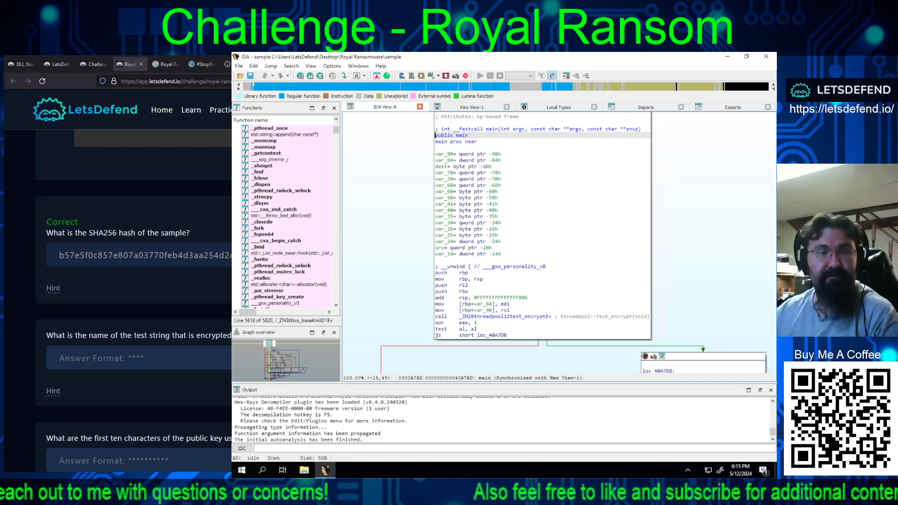
Step: Reveal the hint for the test string question, and open the threadpool::test_encrypt(void) function in IDA
{"action": "left_click", "coordinate": [53, 391]}
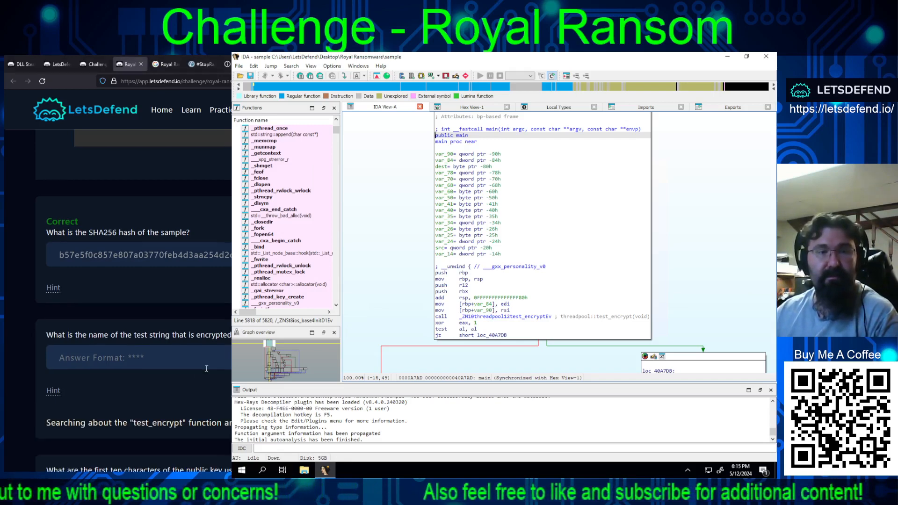
{"action": "scroll", "coordinate": [212, 428], "scroll_direction": "down", "scroll_amount": 1}
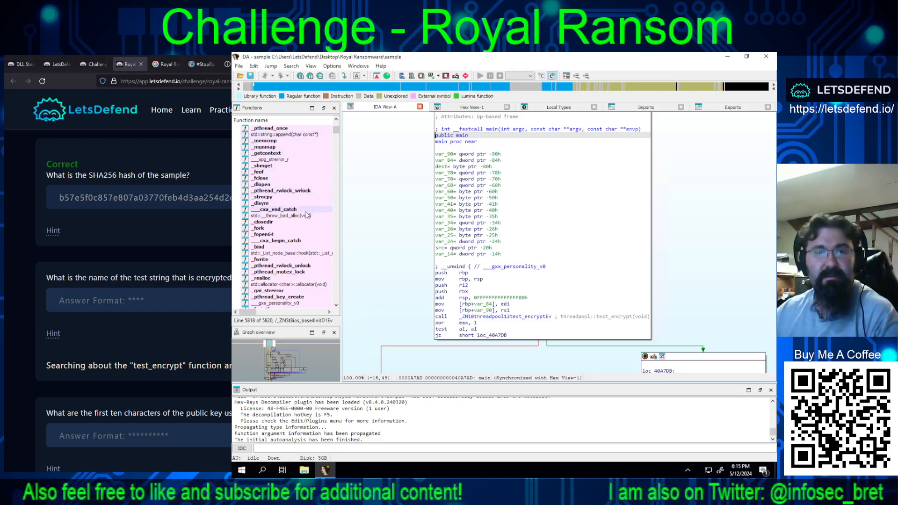
{"action": "scroll", "coordinate": [307, 216], "scroll_direction": "down", "scroll_amount": 3}
{"action": "scroll", "coordinate": [311, 222], "scroll_direction": "down", "scroll_amount": 1}
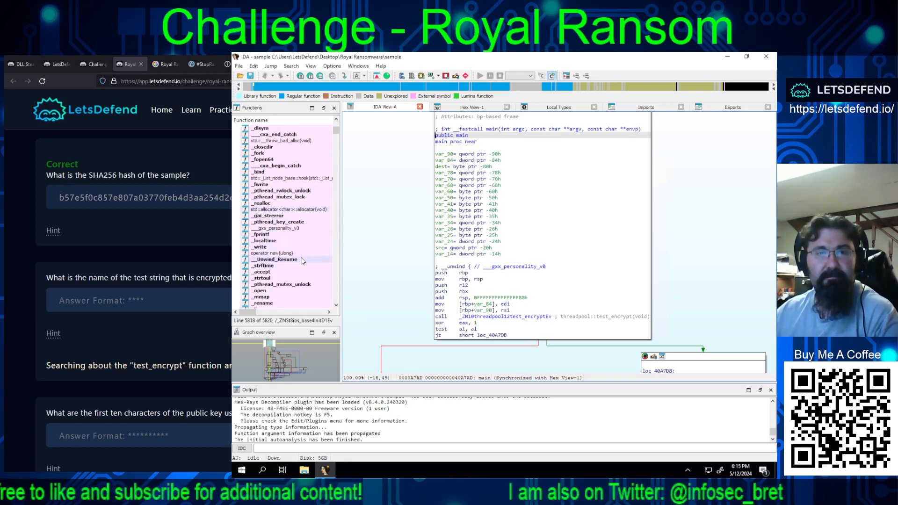
{"action": "scroll", "coordinate": [303, 261], "scroll_direction": "down", "scroll_amount": 6}
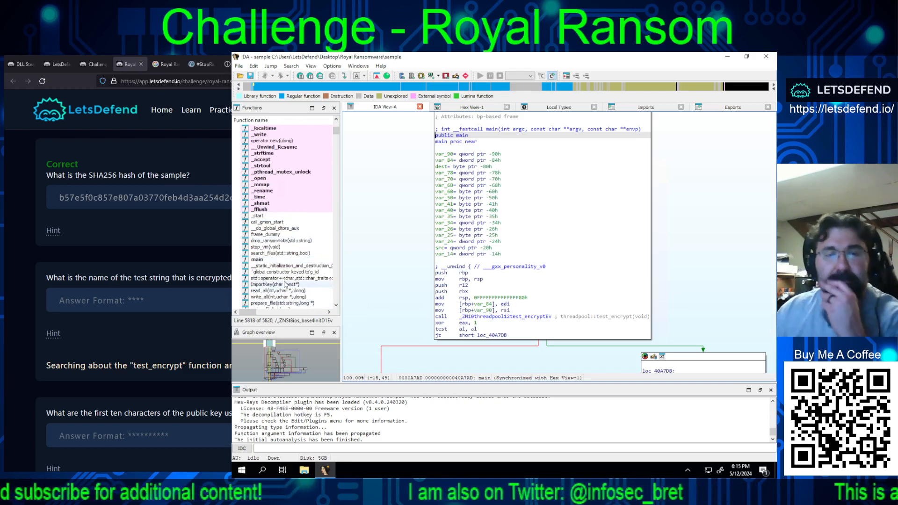
{"action": "scroll", "coordinate": [291, 269], "scroll_direction": "down", "scroll_amount": 4}
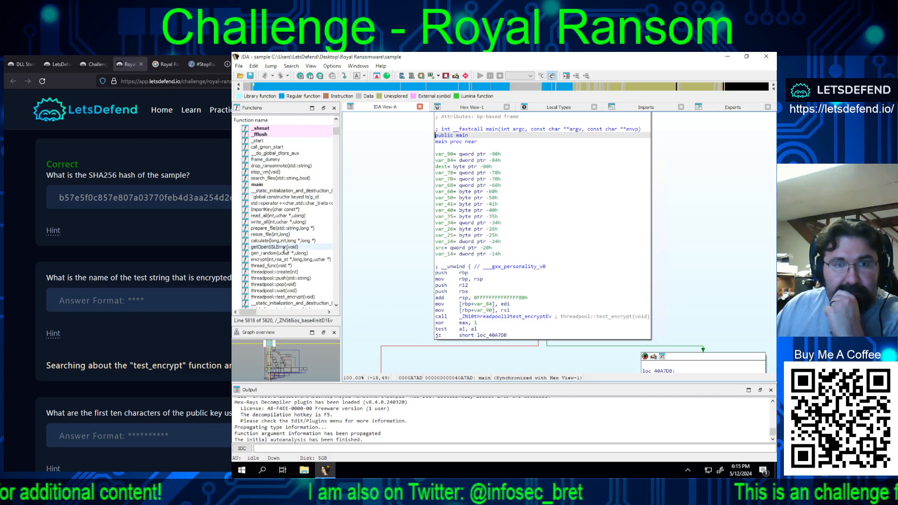
{"action": "left_click", "coordinate": [290, 297]}
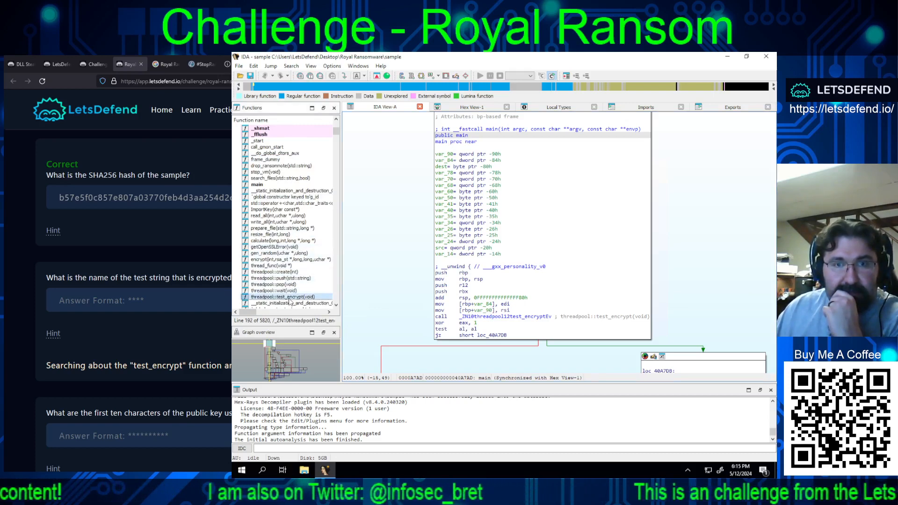
{"action": "double_click", "coordinate": [290, 299]}
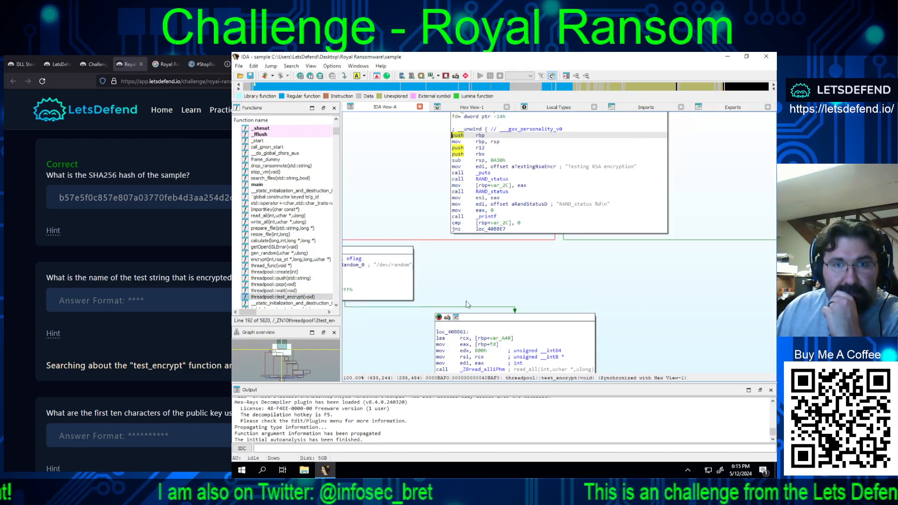
Step: Inspect the start of the test_encrypt disassembly and submit "void" as the answer to the test string question
{"action": "scroll", "coordinate": [466, 301], "scroll_direction": "up", "scroll_amount": 2}
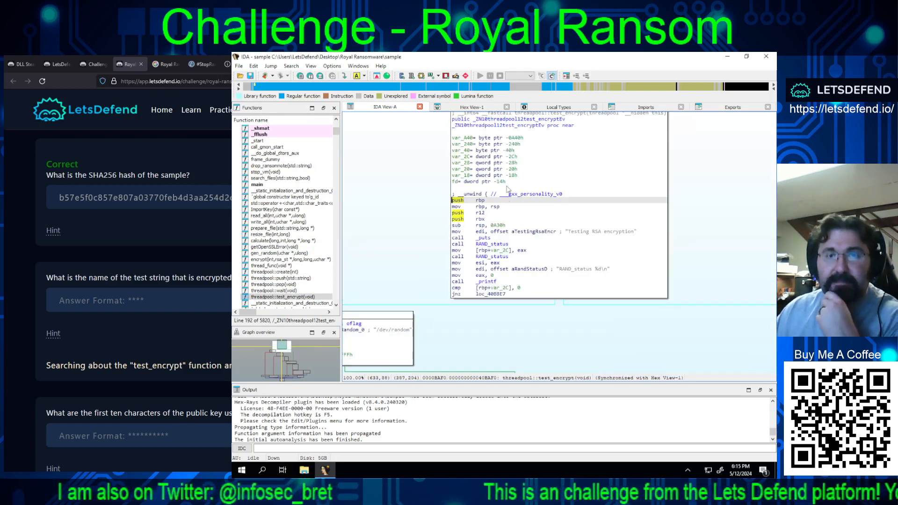
{"action": "mouse_move", "coordinate": [610, 232]}
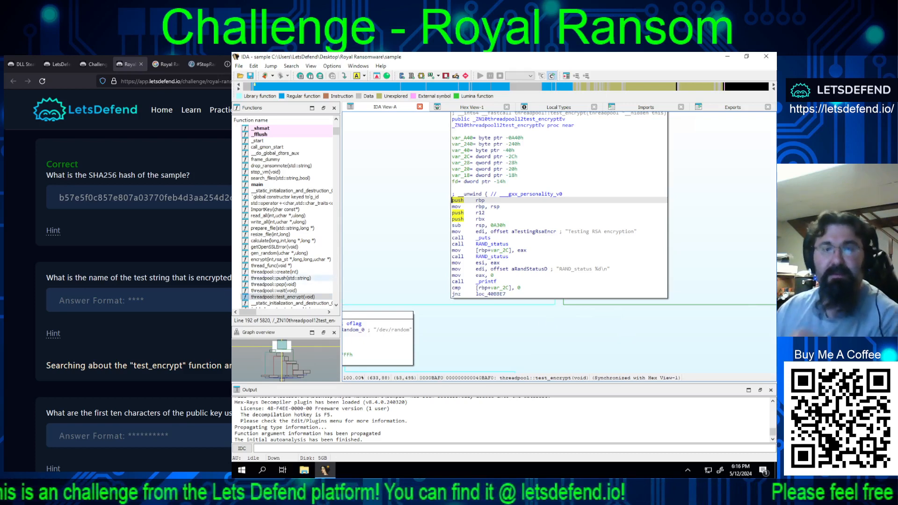
{"action": "left_click", "coordinate": [178, 303]}
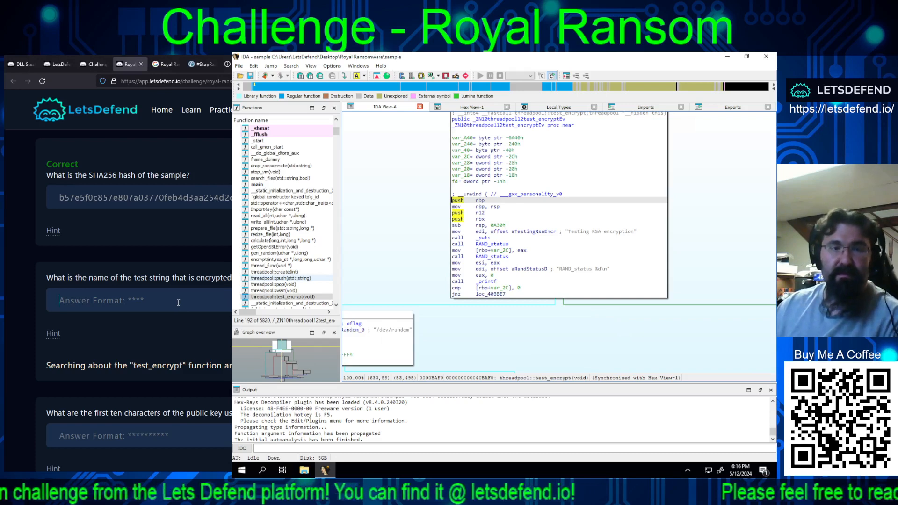
{"action": "type", "text": "void"}
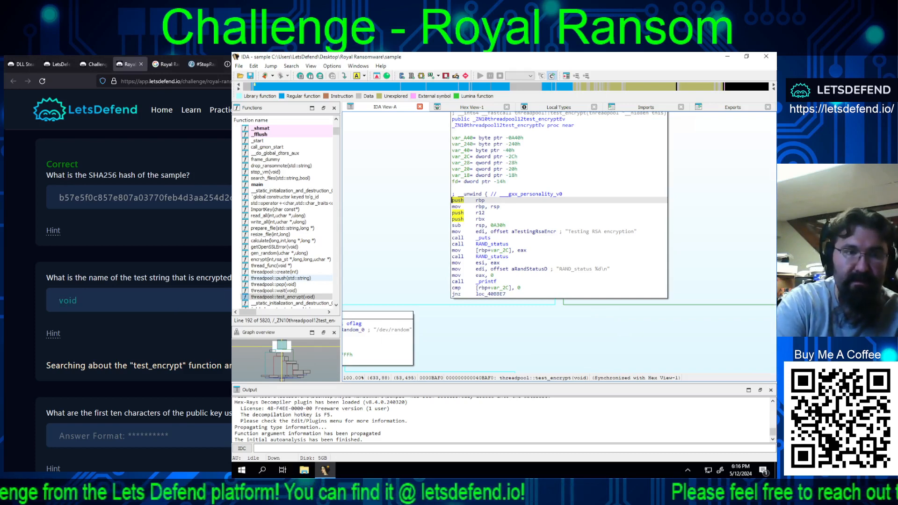
{"action": "key", "text": "Return"}
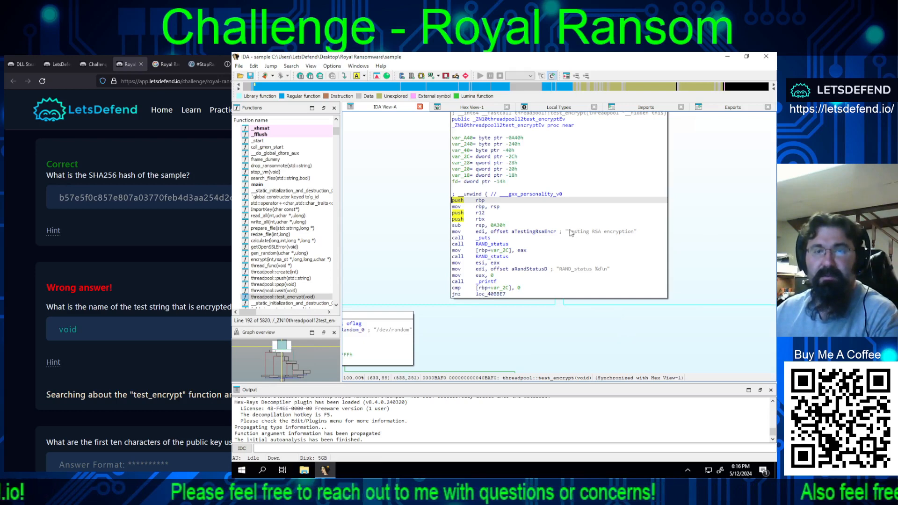
Step: Copy "Testing RSA encryption" from the test_encrypt disassembly and submit it as the test string answer
{"action": "left_click_drag", "start_coordinate": [569, 232], "coordinate": [635, 234]}
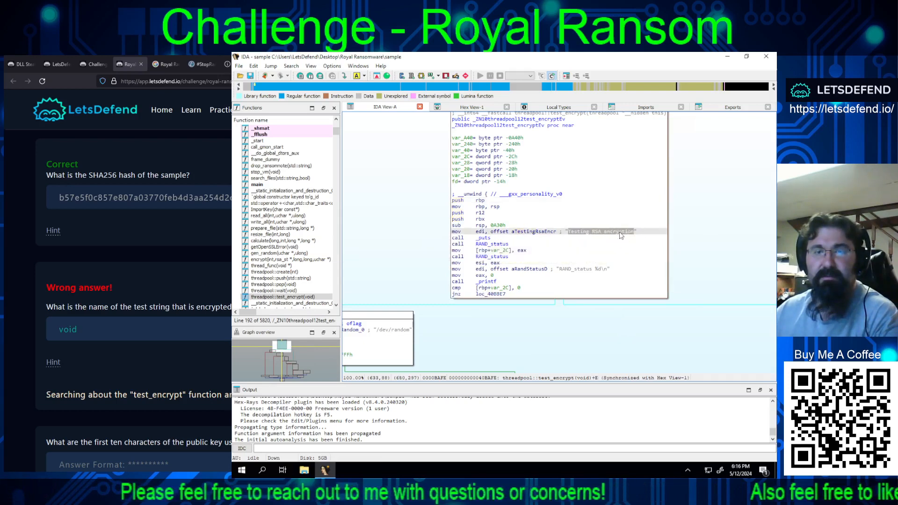
{"action": "right_click", "coordinate": [621, 235]}
{"action": "left_click", "coordinate": [629, 253]}
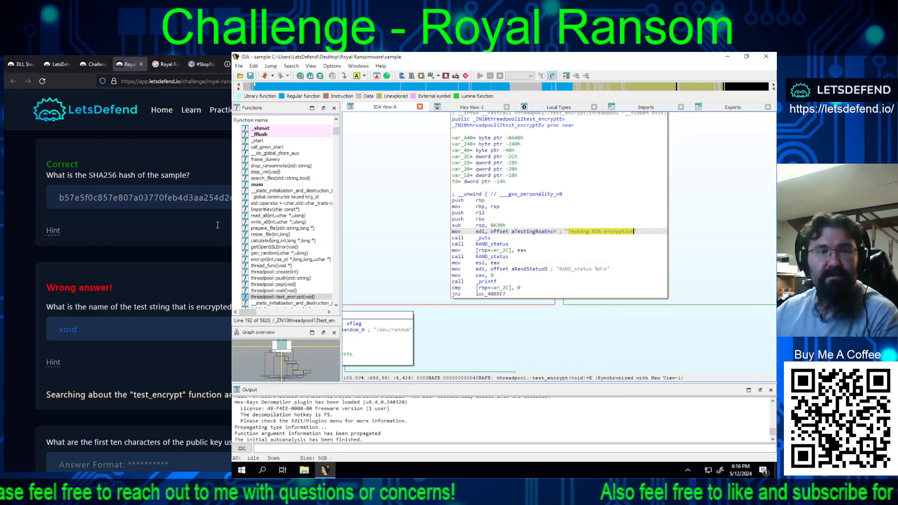
{"action": "key", "text": "ctrl+a"}
{"action": "key", "text": "ctrl+v"}
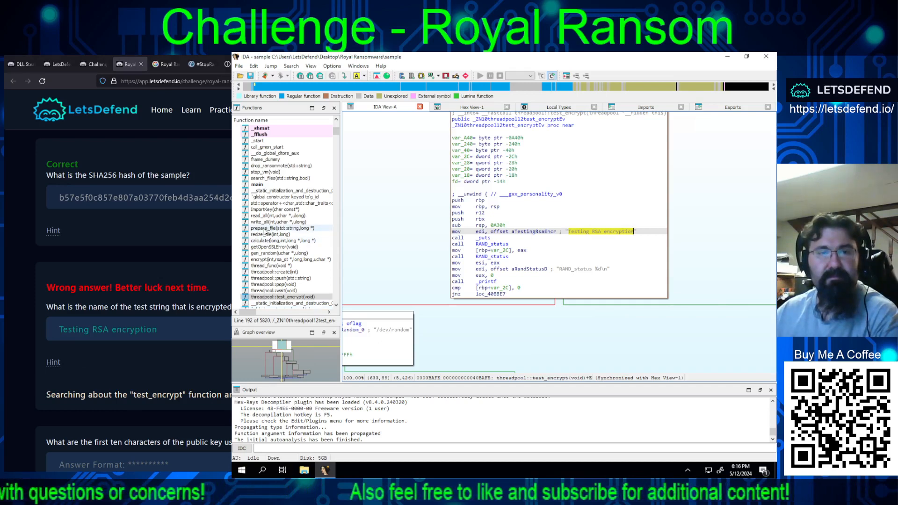
Step: Look through the function list and the test_encrypt header, and submit "this" as the test string answer
{"action": "scroll", "coordinate": [283, 248], "scroll_direction": "down", "scroll_amount": 6}
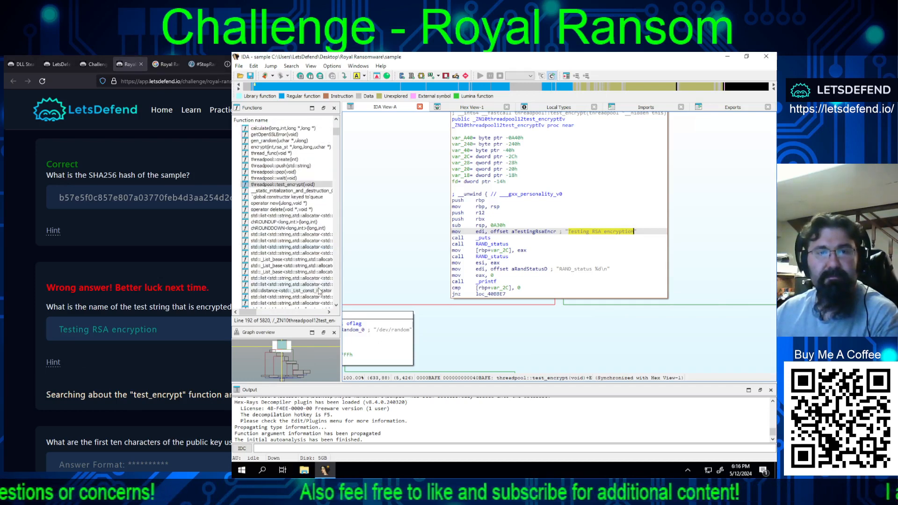
{"action": "scroll", "coordinate": [295, 224], "scroll_direction": "down", "scroll_amount": 4}
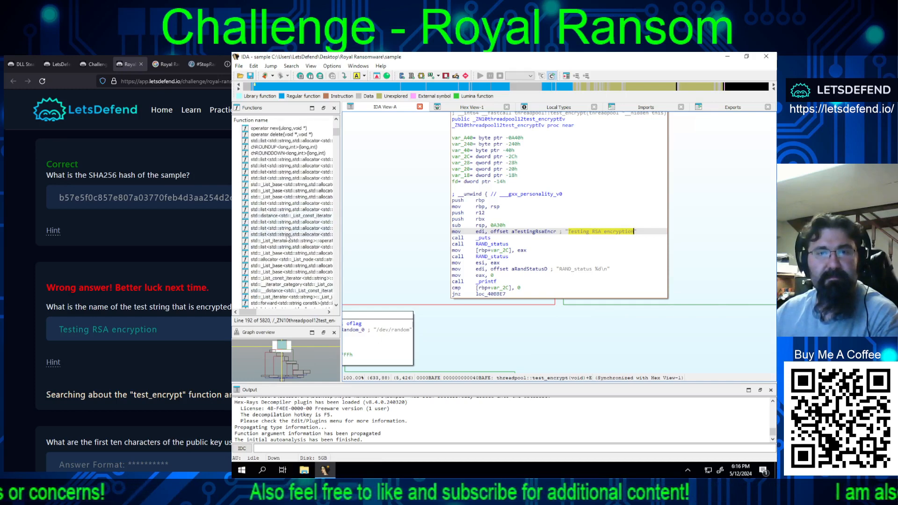
{"action": "scroll", "coordinate": [562, 257], "scroll_direction": "up", "scroll_amount": 3}
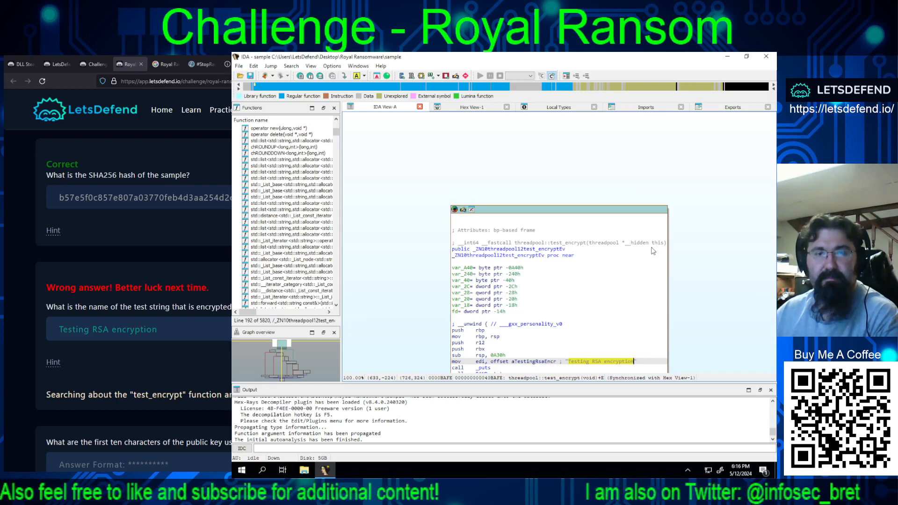
{"action": "scroll", "coordinate": [645, 251], "scroll_direction": "down", "scroll_amount": 3}
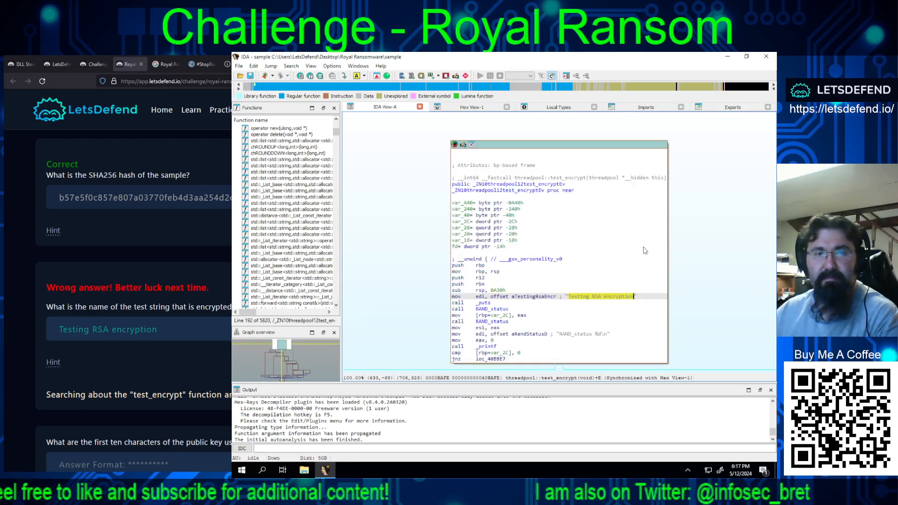
{"action": "triple_click", "coordinate": [190, 330]}
{"action": "type", "text": "this"}
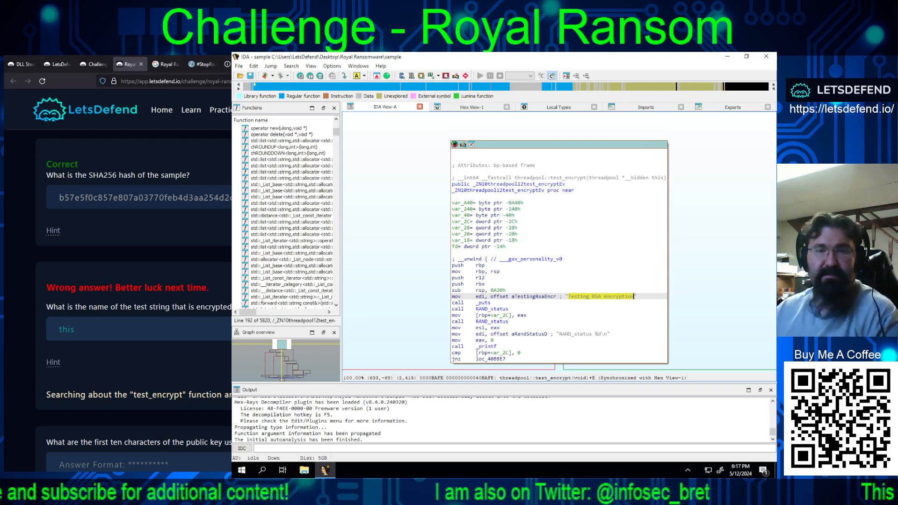
{"action": "key", "text": "Return"}
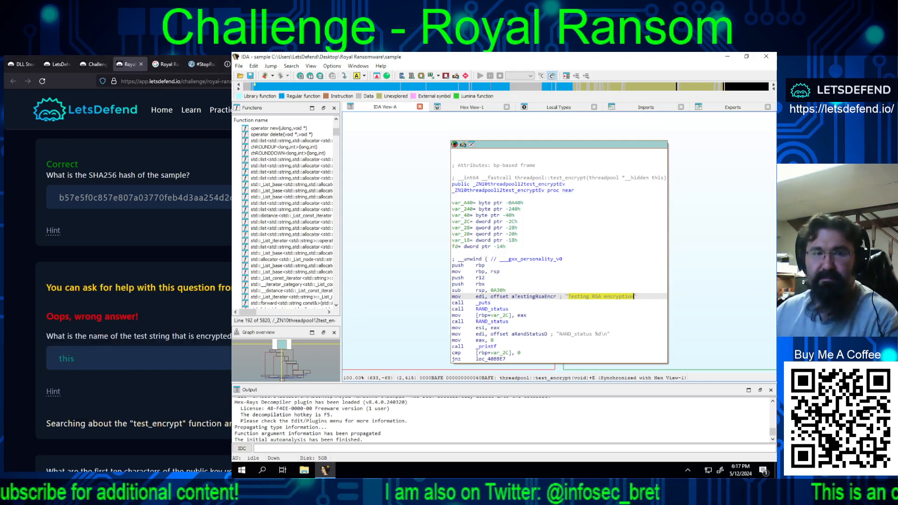
Step: Reveal the hint for the public key question and clear the answer from the test string field
{"action": "scroll", "coordinate": [204, 344], "scroll_direction": "down", "scroll_amount": 2}
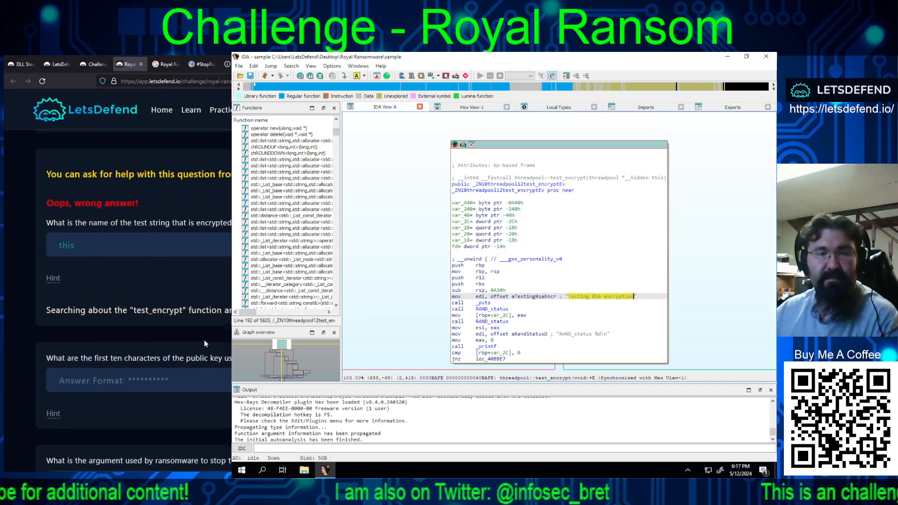
{"action": "left_click", "coordinate": [53, 413]}
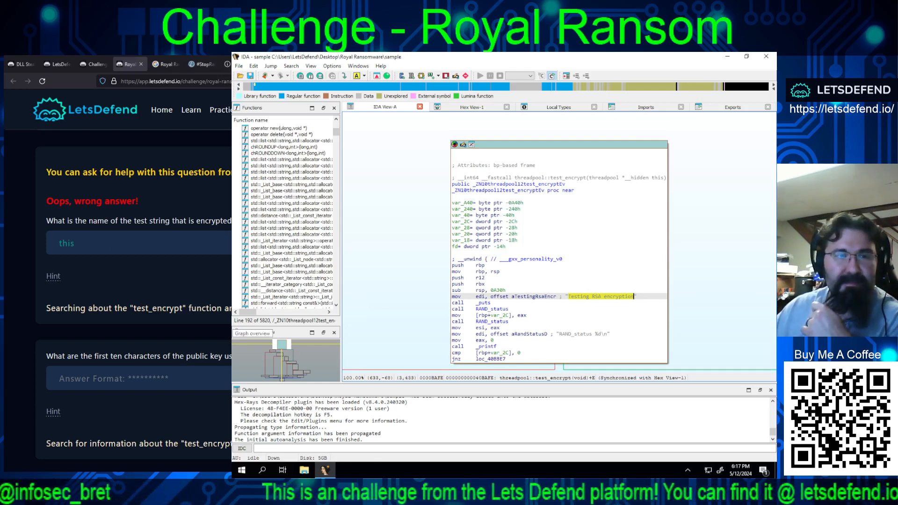
{"action": "double_click", "coordinate": [120, 251]}
{"action": "key", "text": "BackSpace"}
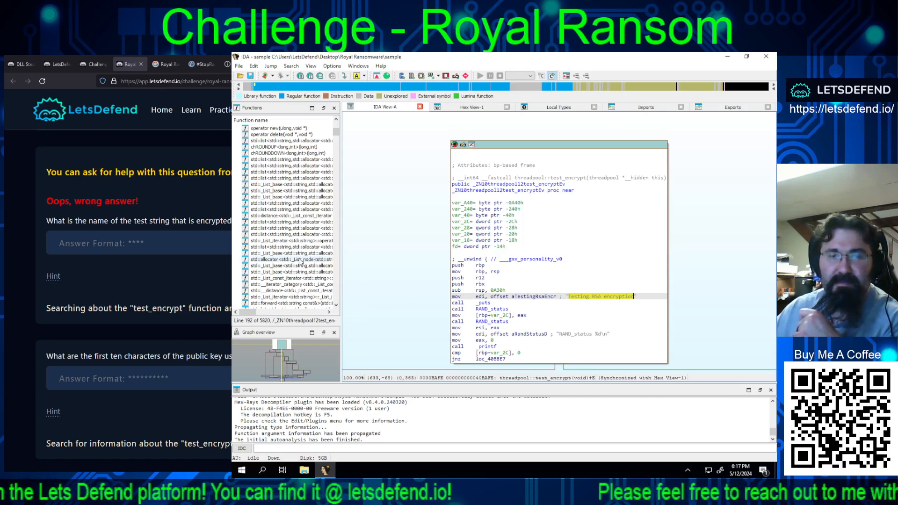
{"action": "left_click", "coordinate": [103, 244]}
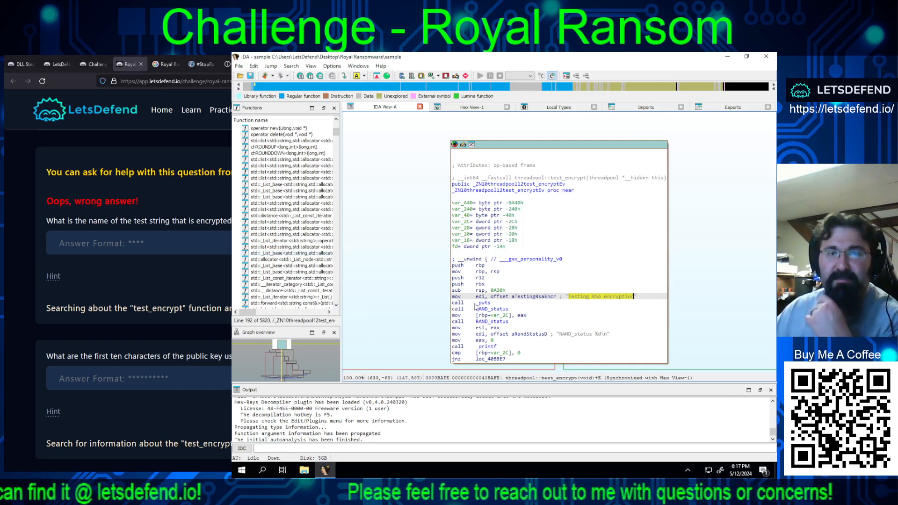
Step: Widen the function list and look through the extern and library functions for anything related to the test string
{"action": "scroll", "coordinate": [541, 277], "scroll_direction": "up", "scroll_amount": 3}
{"action": "scroll", "coordinate": [540, 277], "scroll_direction": "down", "scroll_amount": 3}
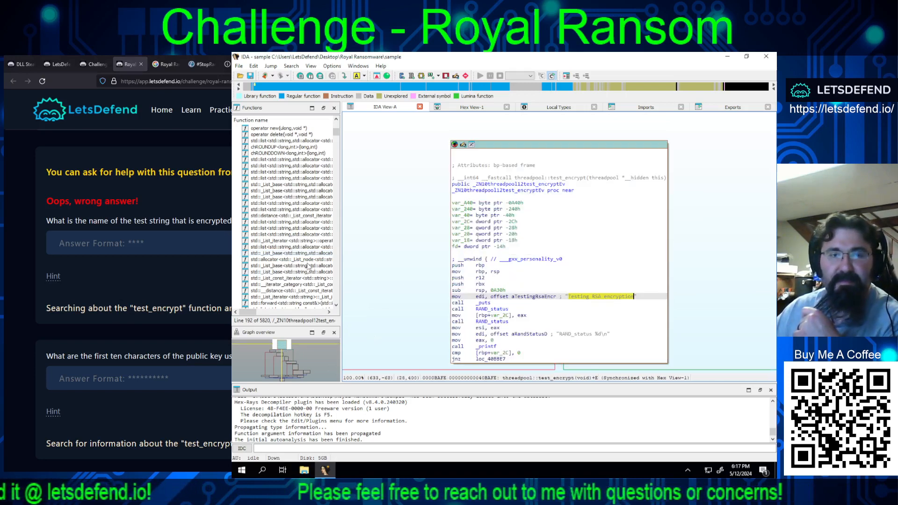
{"action": "scroll", "coordinate": [338, 248], "scroll_direction": "down", "scroll_amount": 3}
{"action": "left_click_drag", "start_coordinate": [338, 248], "coordinate": [419, 249]}
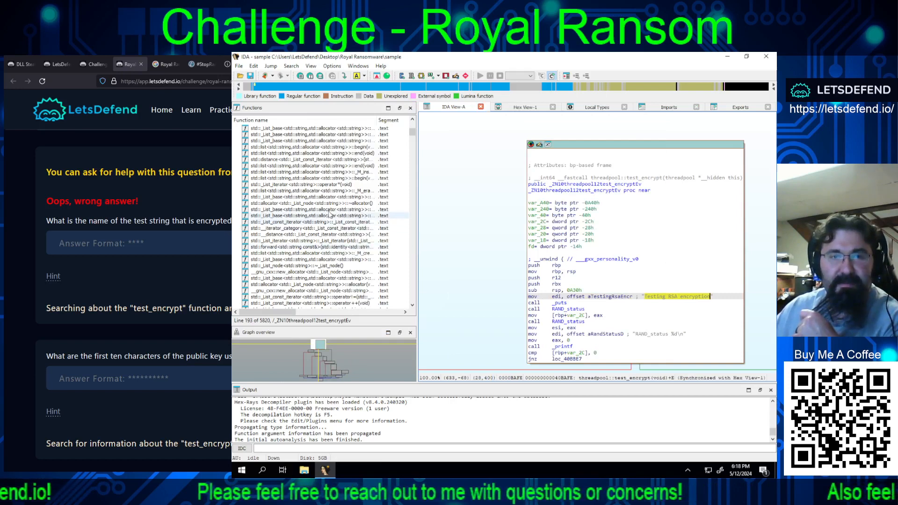
{"action": "left_click_drag", "start_coordinate": [414, 137], "coordinate": [414, 320]}
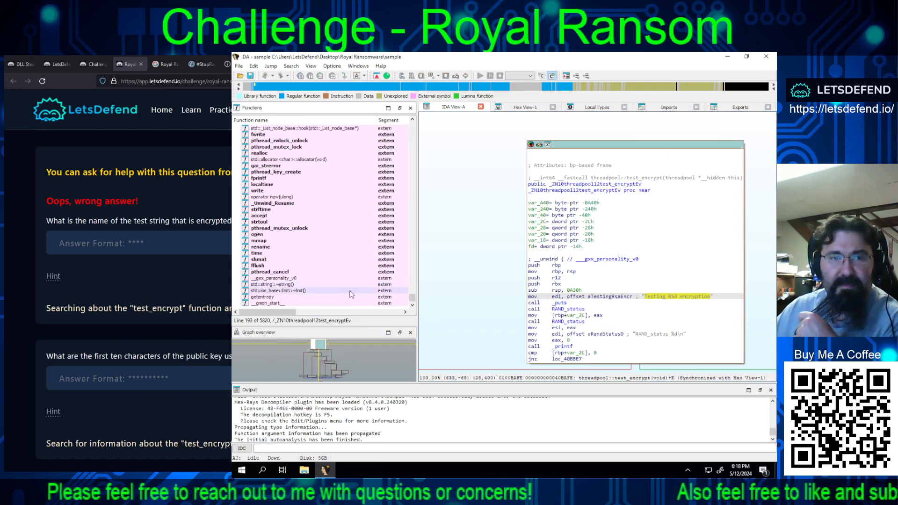
{"action": "scroll", "coordinate": [301, 266], "scroll_direction": "up", "scroll_amount": 9}
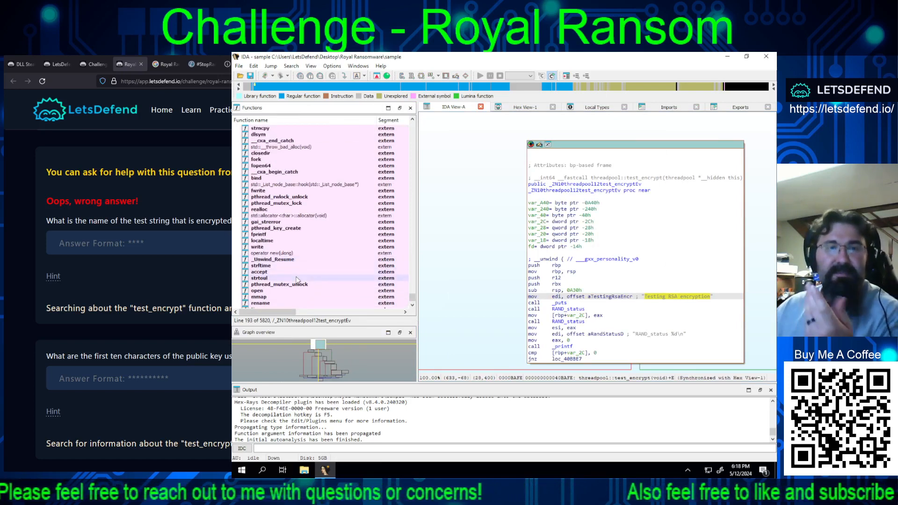
{"action": "scroll", "coordinate": [317, 282], "scroll_direction": "up", "scroll_amount": 4}
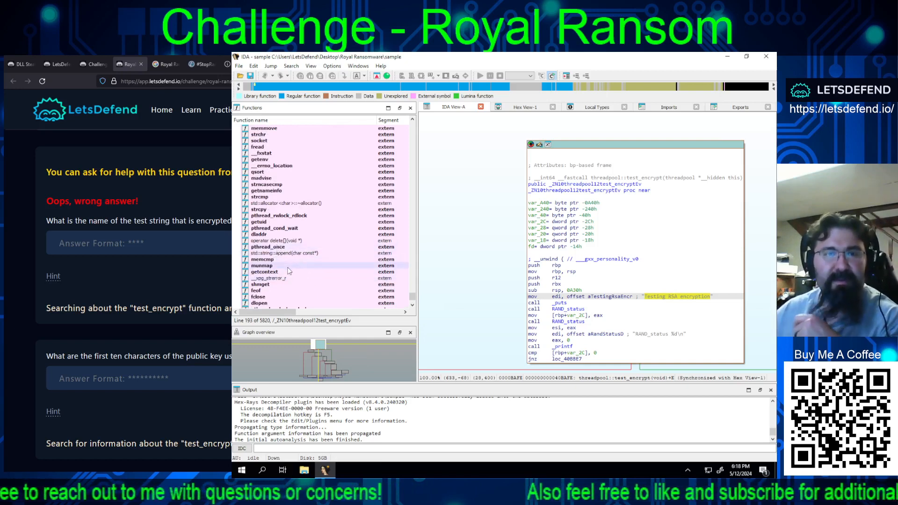
{"action": "scroll", "coordinate": [309, 283], "scroll_direction": "up", "scroll_amount": 1}
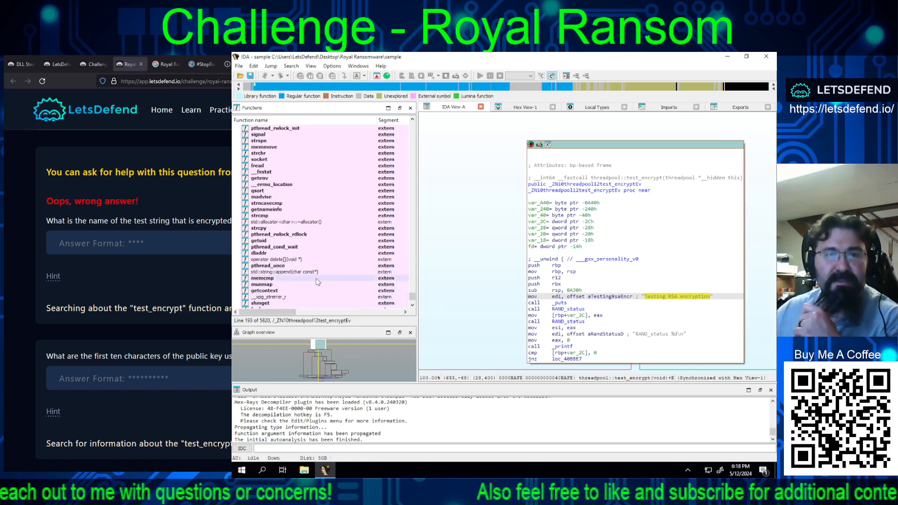
{"action": "scroll", "coordinate": [312, 276], "scroll_direction": "up", "scroll_amount": 9}
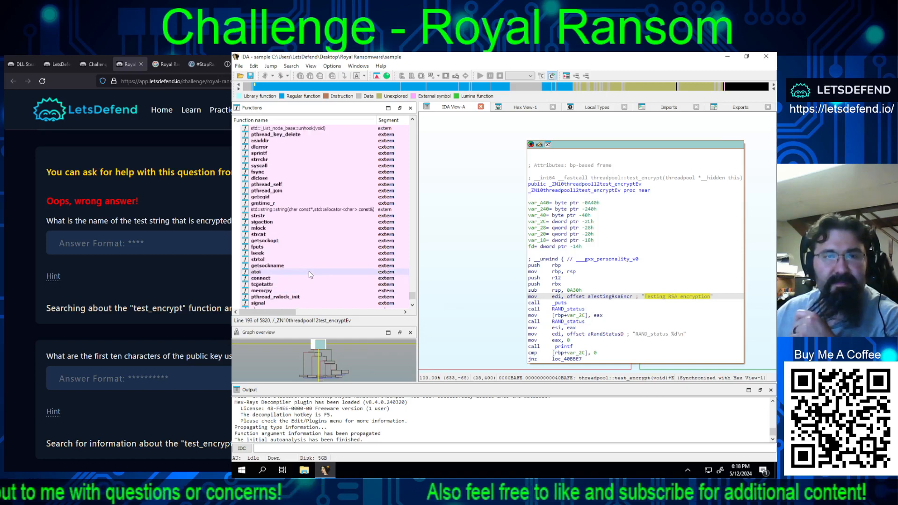
{"action": "scroll", "coordinate": [309, 275], "scroll_direction": "up", "scroll_amount": 1}
{"action": "scroll", "coordinate": [308, 275], "scroll_direction": "up", "scroll_amount": 7}
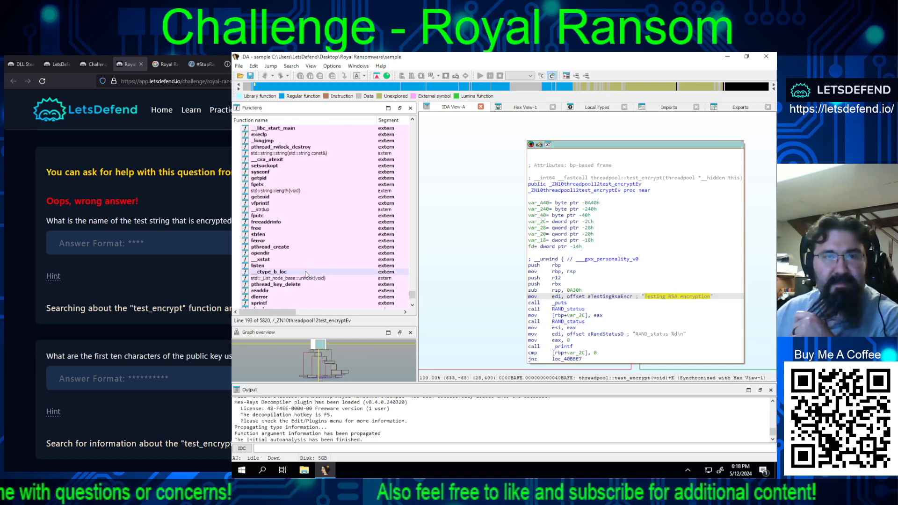
{"action": "scroll", "coordinate": [307, 271], "scroll_direction": "up", "scroll_amount": 3}
{"action": "scroll", "coordinate": [327, 269], "scroll_direction": "up", "scroll_amount": 5}
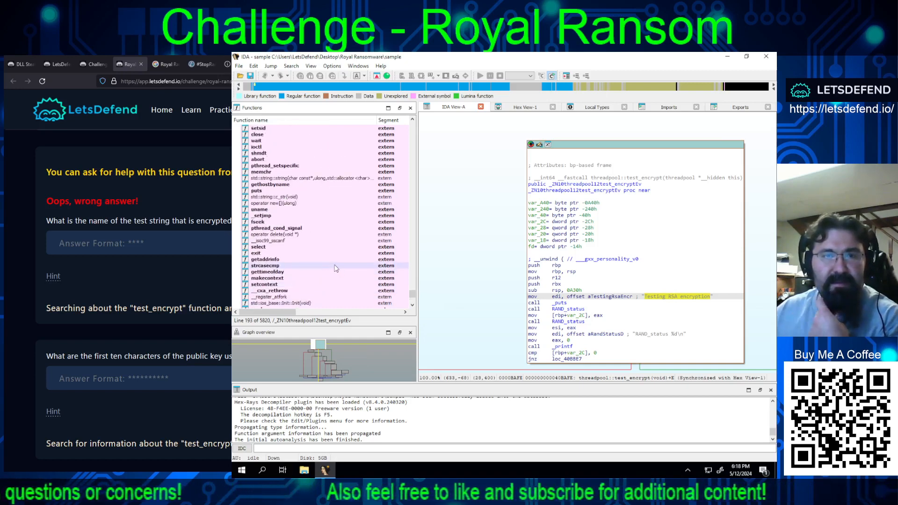
{"action": "scroll", "coordinate": [330, 266], "scroll_direction": "up", "scroll_amount": 3}
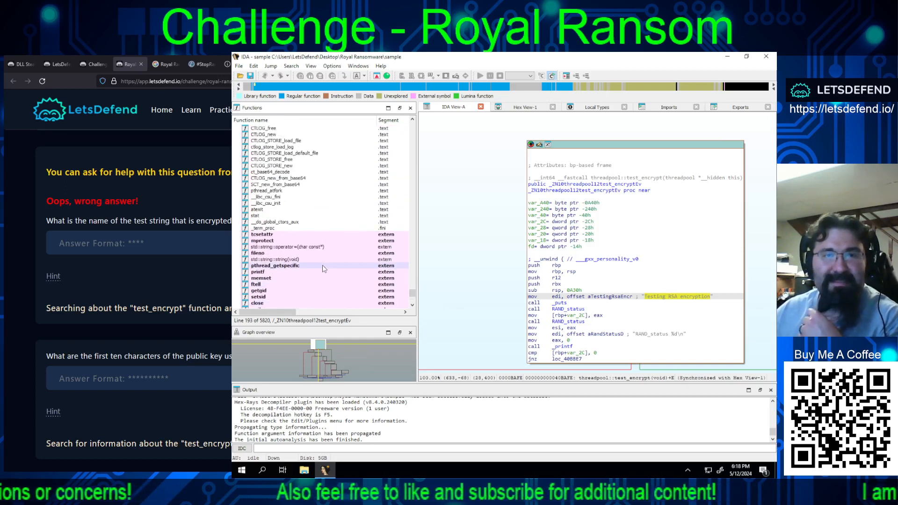
{"action": "scroll", "coordinate": [317, 267], "scroll_direction": "up", "scroll_amount": 2}
{"action": "scroll", "coordinate": [317, 266], "scroll_direction": "up", "scroll_amount": 10}
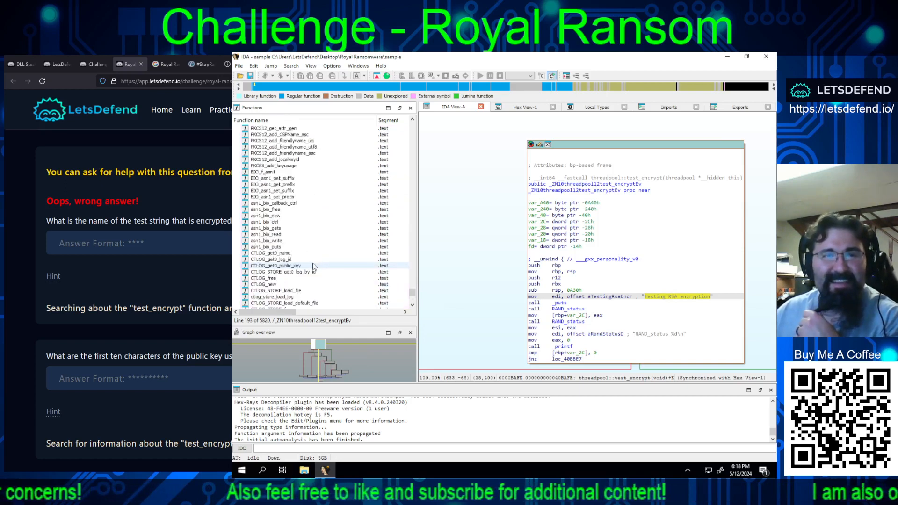
{"action": "scroll", "coordinate": [313, 257], "scroll_direction": "up", "scroll_amount": 15}
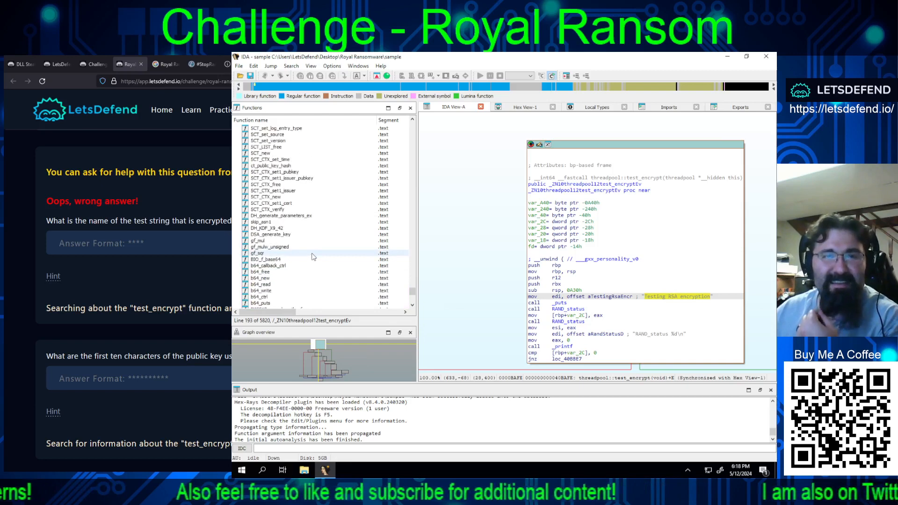
{"action": "scroll", "coordinate": [312, 256], "scroll_direction": "up", "scroll_amount": 10}
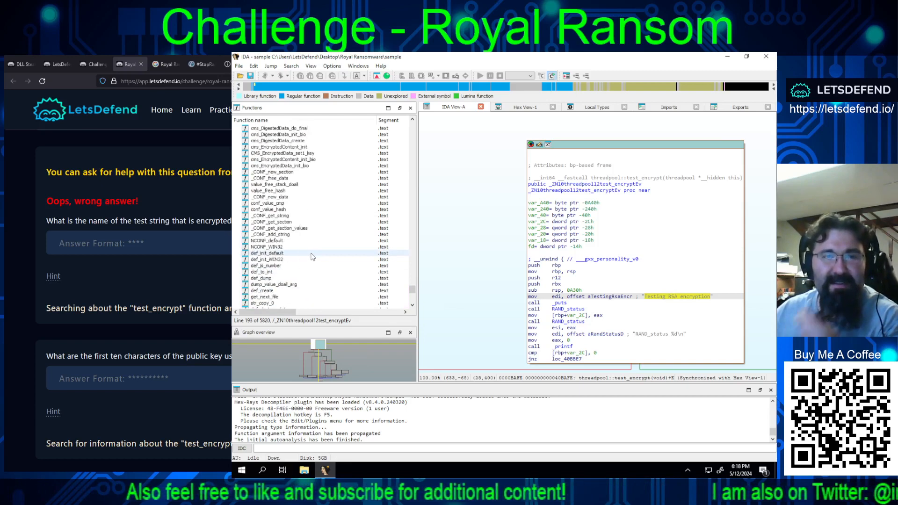
{"action": "scroll", "coordinate": [309, 258], "scroll_direction": "up", "scroll_amount": 15}
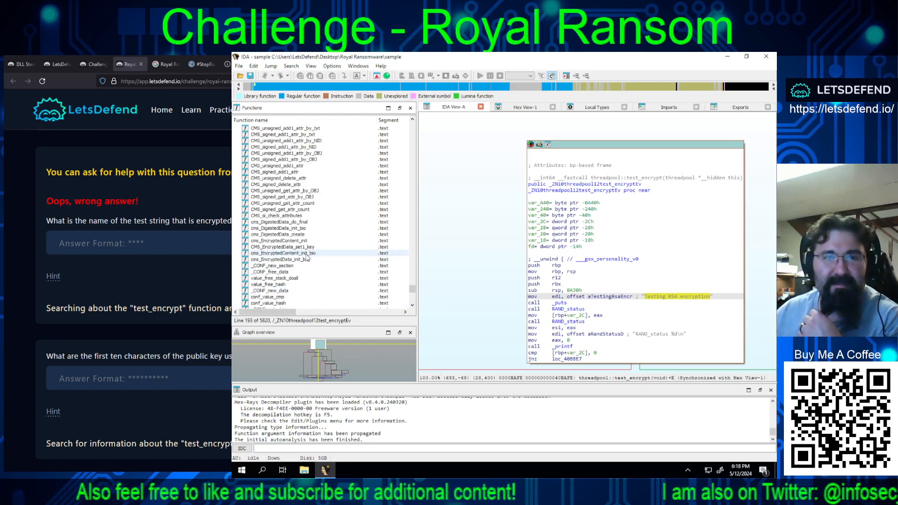
Step: Sort the functions by name and select threadpool::test_encrypt(void) among the threadpool functions
{"action": "left_click", "coordinate": [253, 121]}
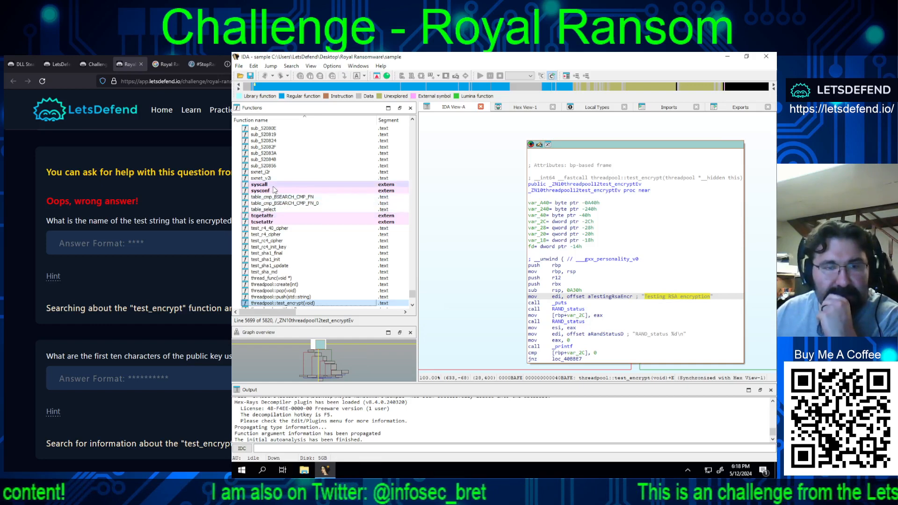
{"action": "scroll", "coordinate": [274, 189], "scroll_direction": "down", "scroll_amount": 1}
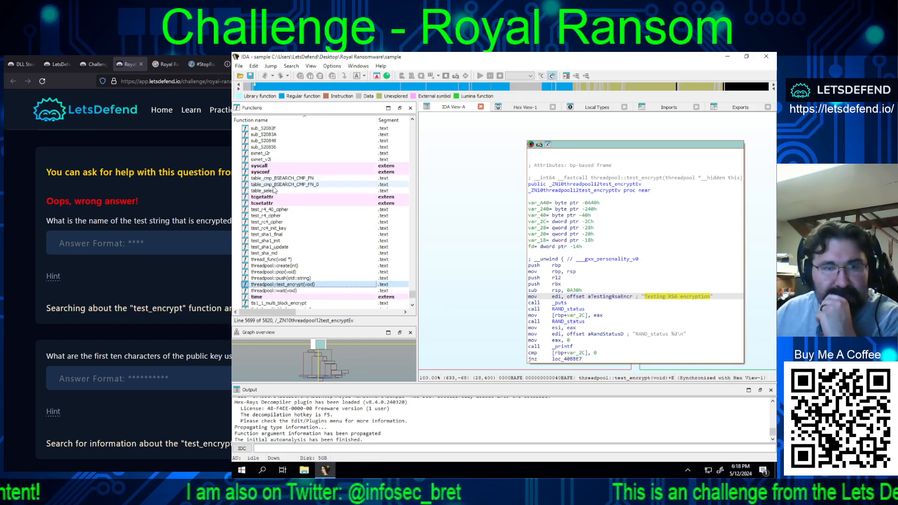
{"action": "left_click", "coordinate": [307, 285]}
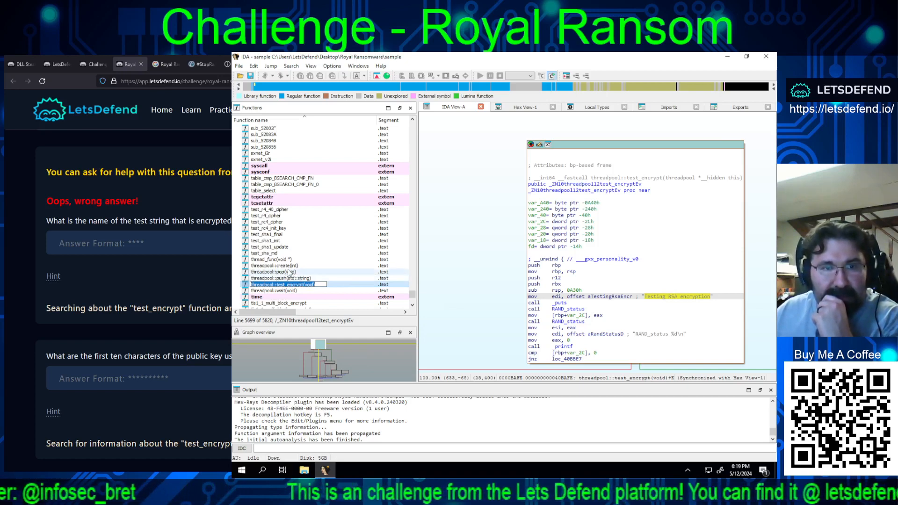
{"action": "left_click", "coordinate": [265, 265]}
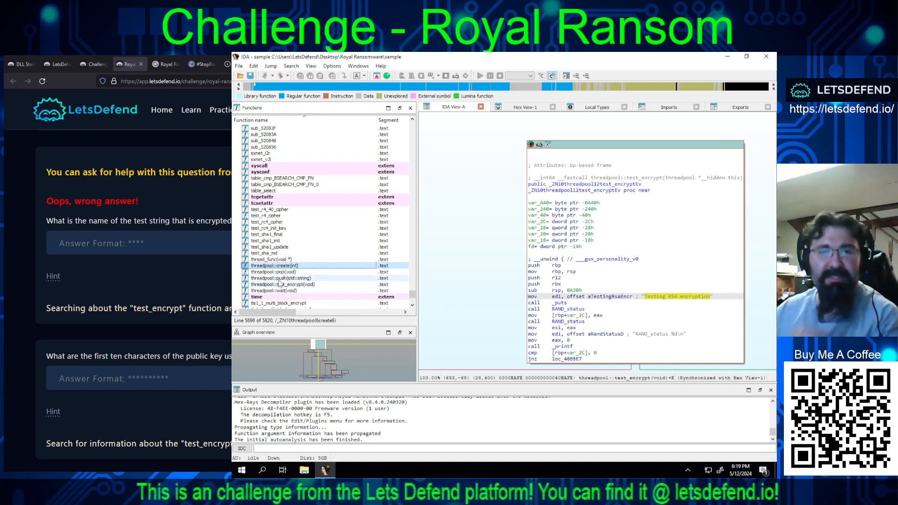
{"action": "left_click", "coordinate": [280, 279]}
{"action": "left_click", "coordinate": [280, 283]}
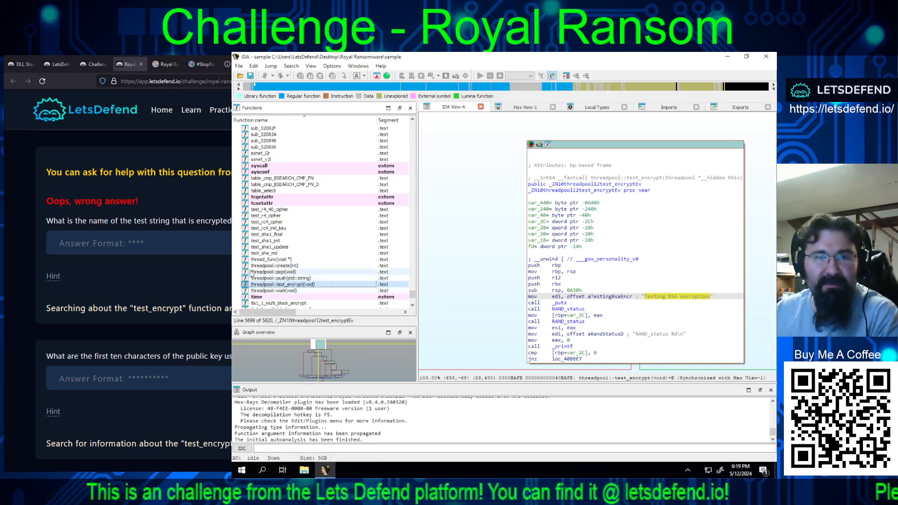
{"action": "scroll", "coordinate": [299, 302], "scroll_direction": "down", "scroll_amount": 2}
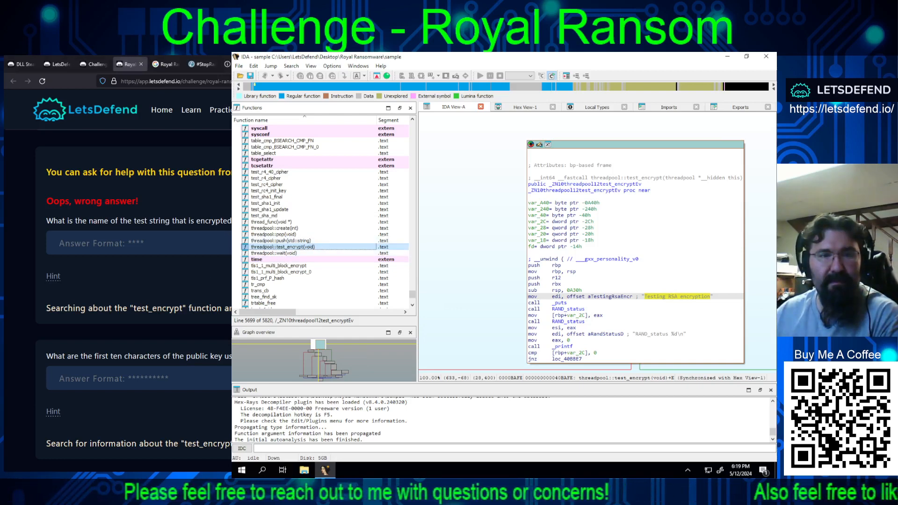
Step: Reveal the hints for both ransomware argument questions, the onion link question and the AES encryption mode question
{"action": "scroll", "coordinate": [134, 290], "scroll_direction": "down", "scroll_amount": 5}
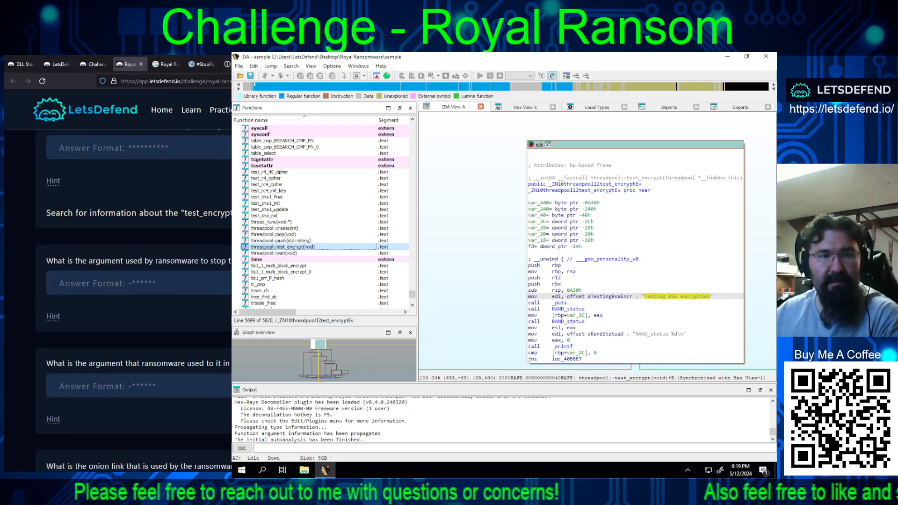
{"action": "left_click", "coordinate": [53, 316]}
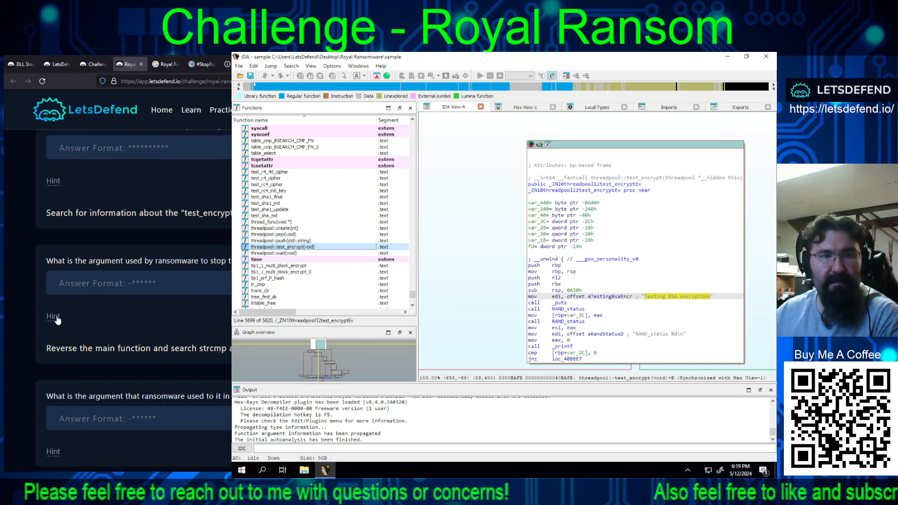
{"action": "scroll", "coordinate": [164, 383], "scroll_direction": "down", "scroll_amount": 2}
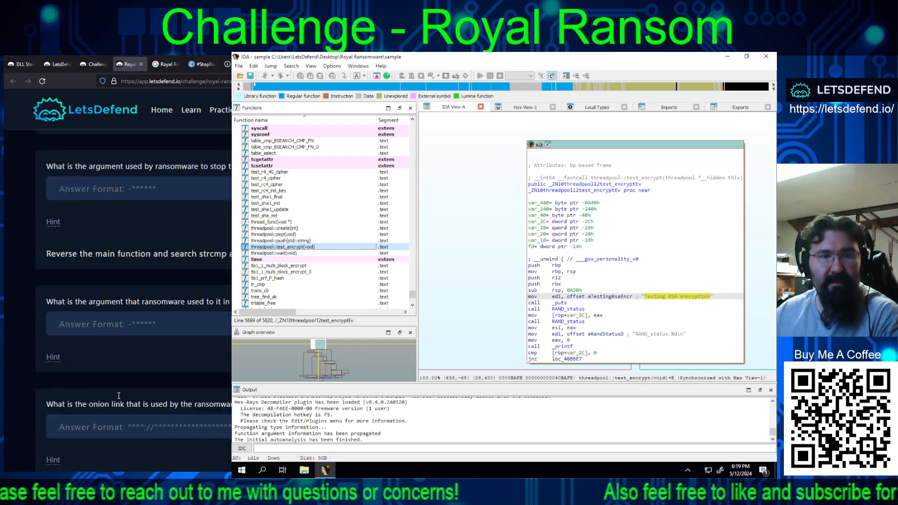
{"action": "left_click", "coordinate": [55, 340]}
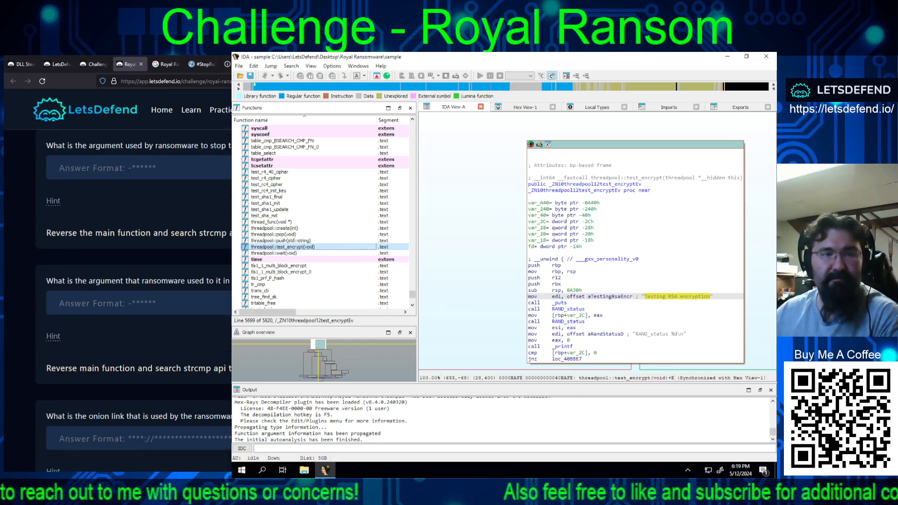
{"action": "scroll", "coordinate": [189, 338], "scroll_direction": "down", "scroll_amount": 2}
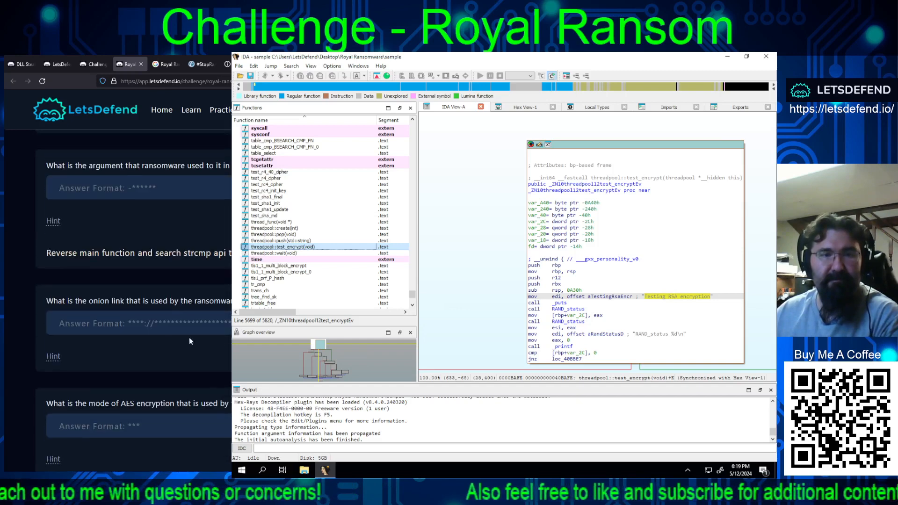
{"action": "left_click", "coordinate": [53, 356]}
{"action": "scroll", "coordinate": [72, 321], "scroll_direction": "down", "scroll_amount": 3}
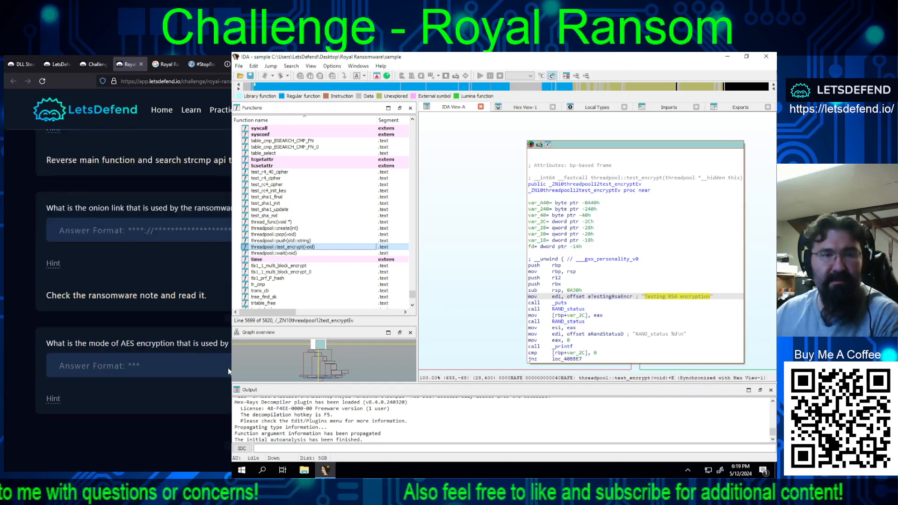
{"action": "left_click", "coordinate": [72, 320]}
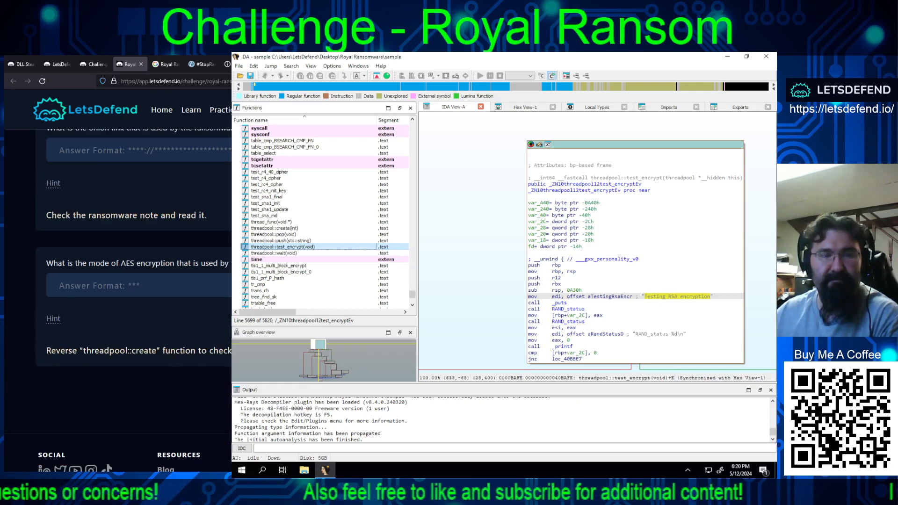
Step: Return to the test string question and check test_encrypt in the hex view before going back to its disassembly
{"action": "scroll", "coordinate": [175, 355], "scroll_direction": "up", "scroll_amount": 14}
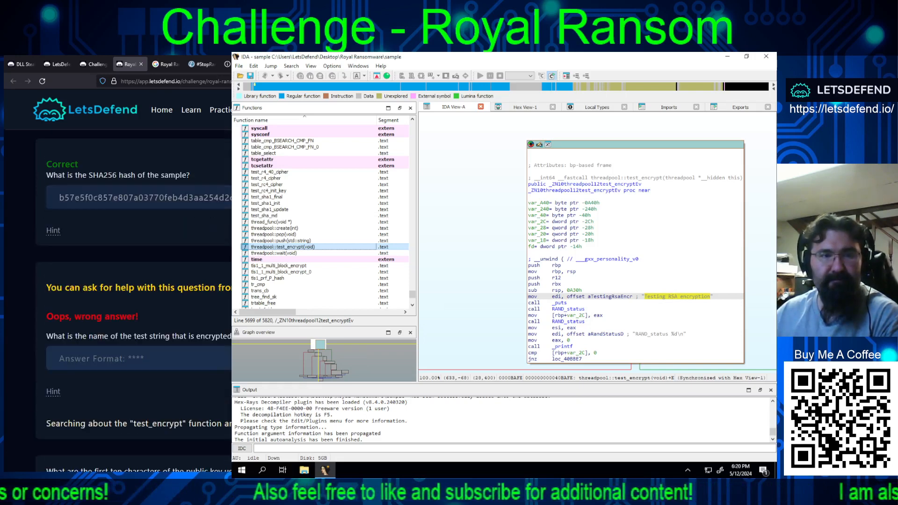
{"action": "scroll", "coordinate": [140, 290], "scroll_direction": "down", "scroll_amount": 1}
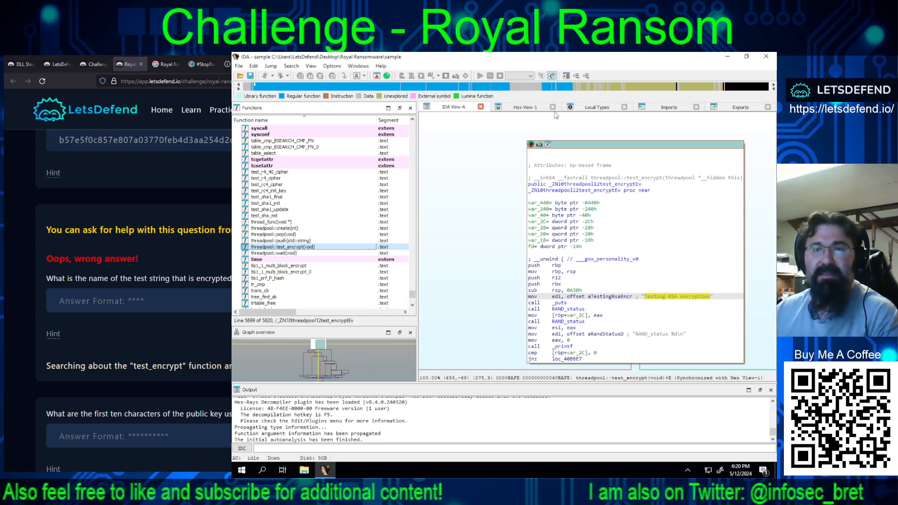
{"action": "left_click", "coordinate": [538, 109]}
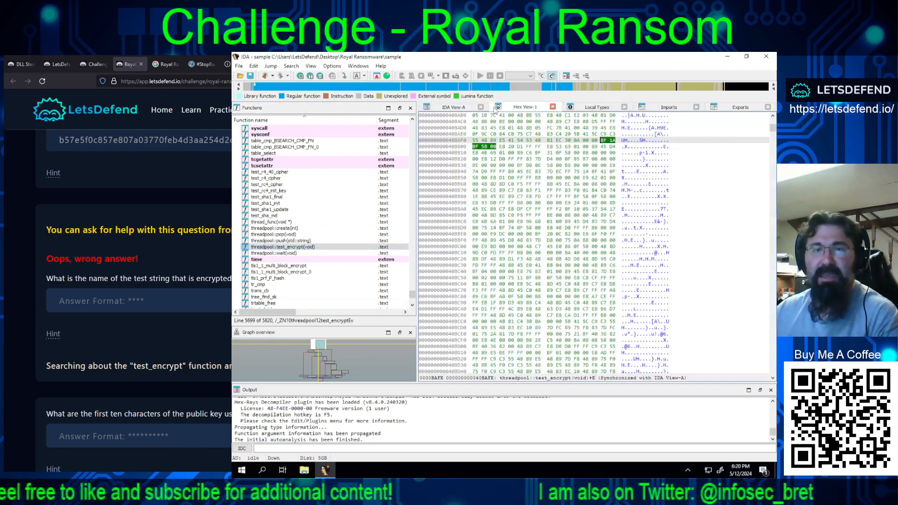
{"action": "left_click", "coordinate": [456, 111]}
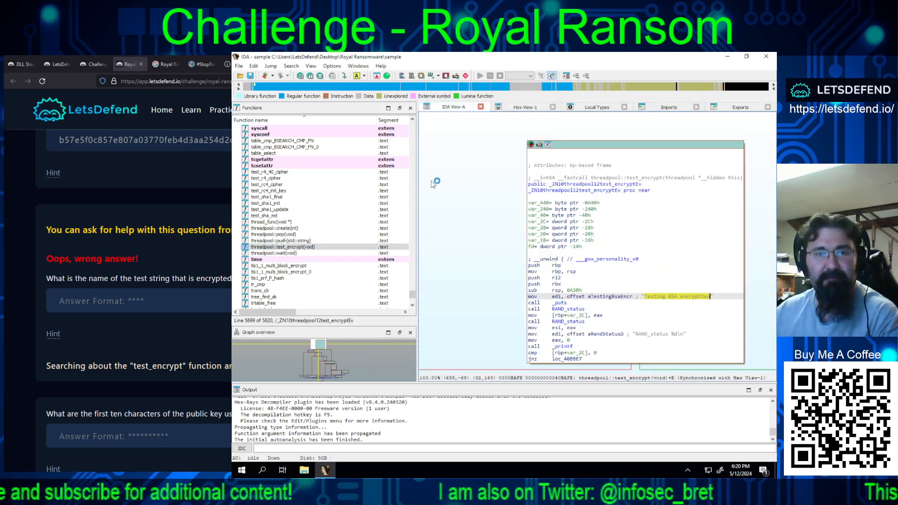
{"action": "left_click", "coordinate": [291, 66]}
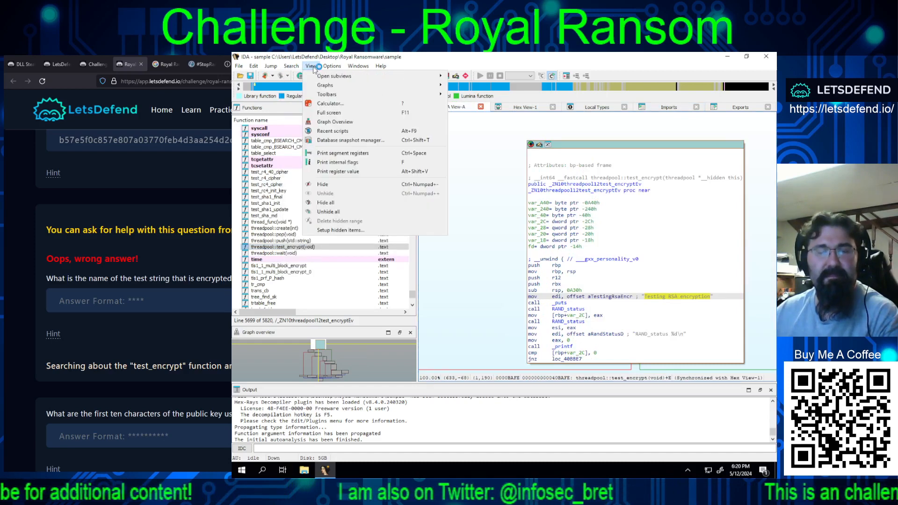
{"action": "mouse_move", "coordinate": [327, 69]}
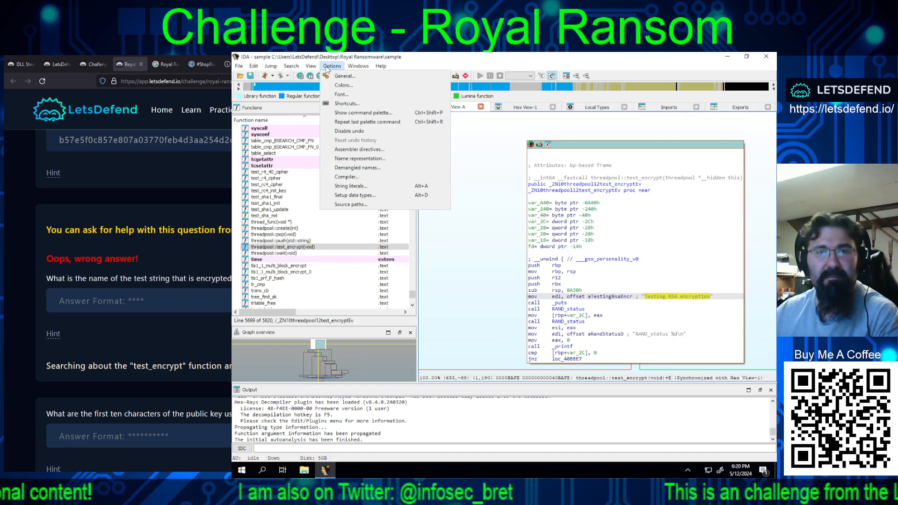
{"action": "left_click", "coordinate": [327, 66]}
Step: Close the current database, saving it with the Pack database (Store) option
{"action": "left_click", "coordinate": [239, 67]}
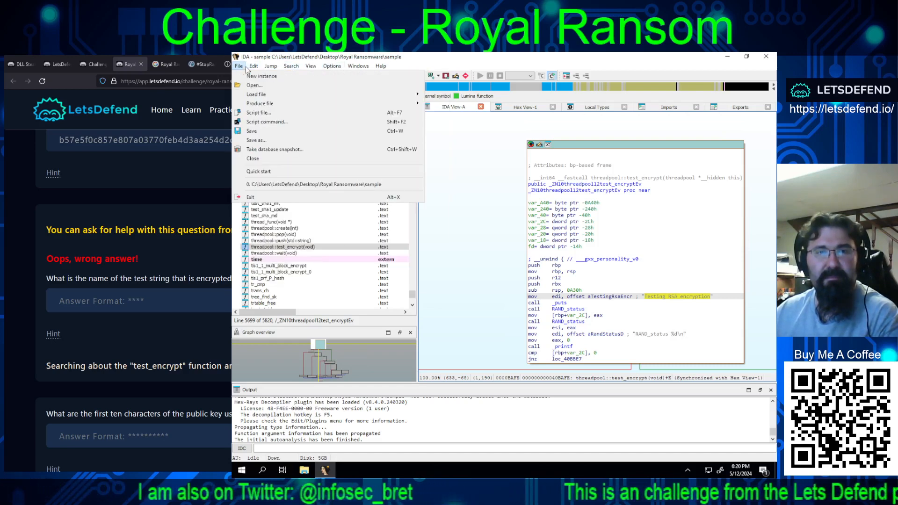
{"action": "left_click", "coordinate": [255, 159]}
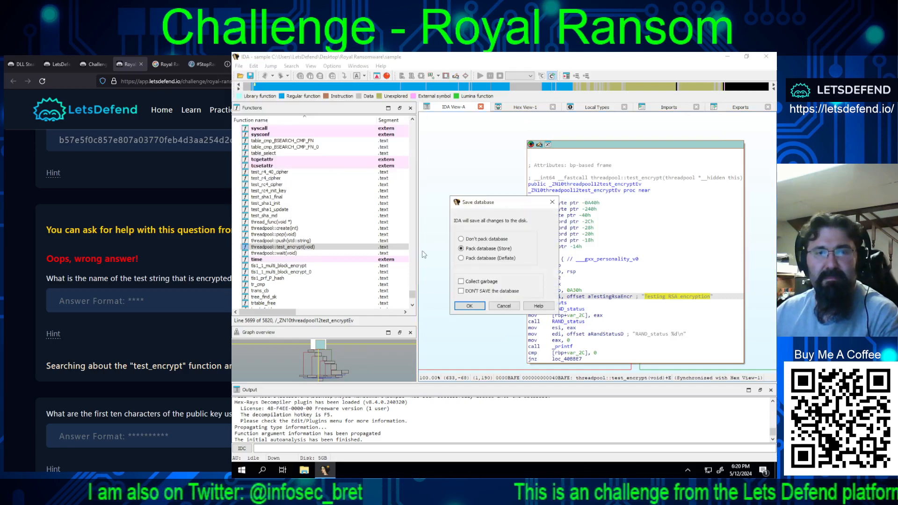
{"action": "left_click", "coordinate": [470, 306]}
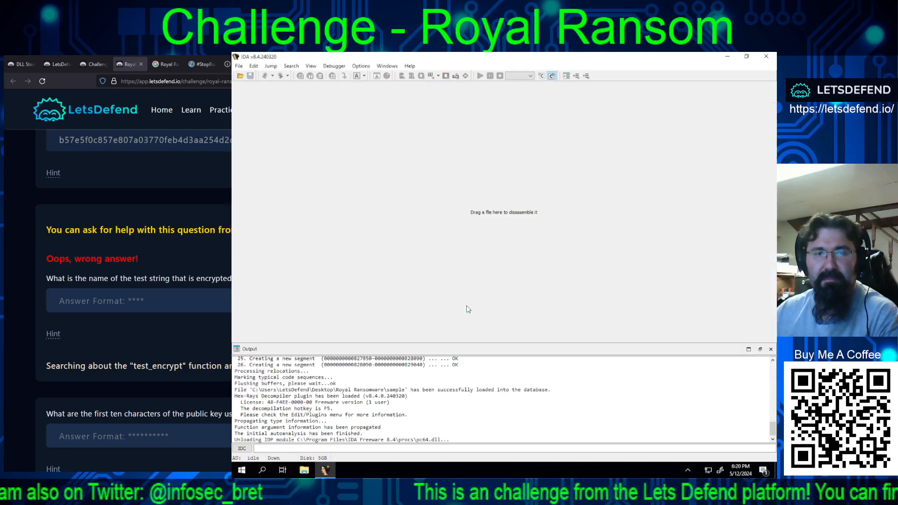
Step: Show all file types in the Royal Ransomware folder and load sample as ELF64 for x86-64 (Executable) with the default options
{"action": "left_click", "coordinate": [239, 76]}
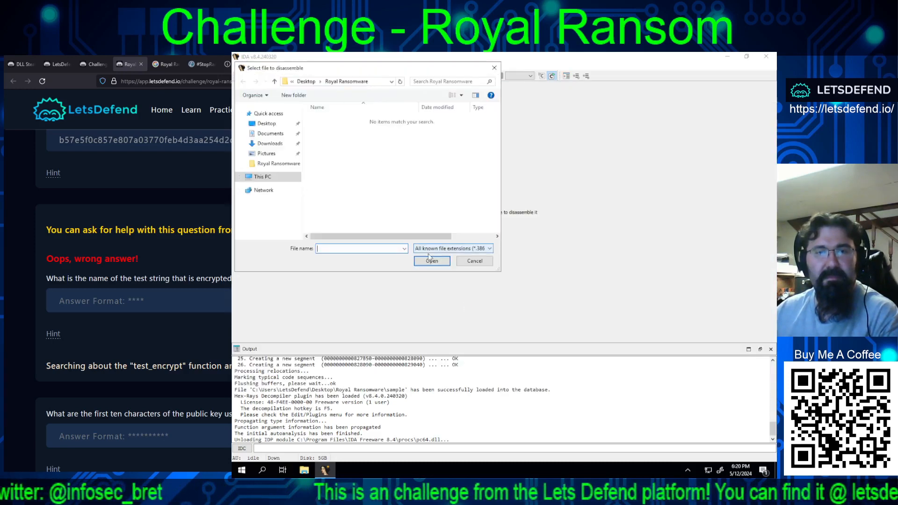
{"action": "left_click", "coordinate": [428, 251]}
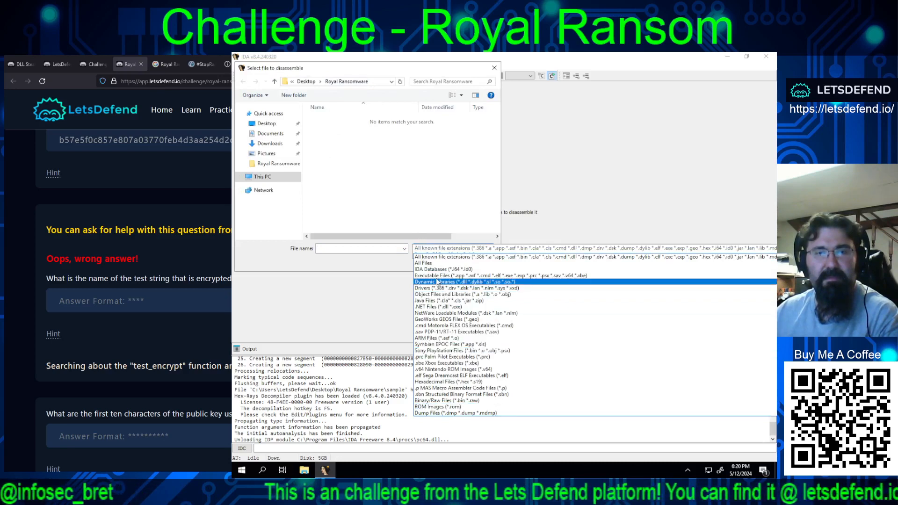
{"action": "left_click", "coordinate": [425, 265]}
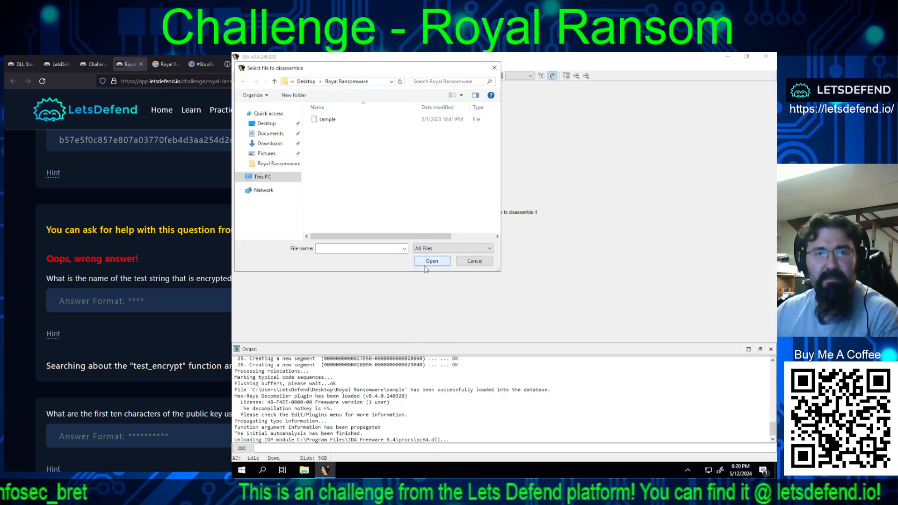
{"action": "double_click", "coordinate": [323, 121]}
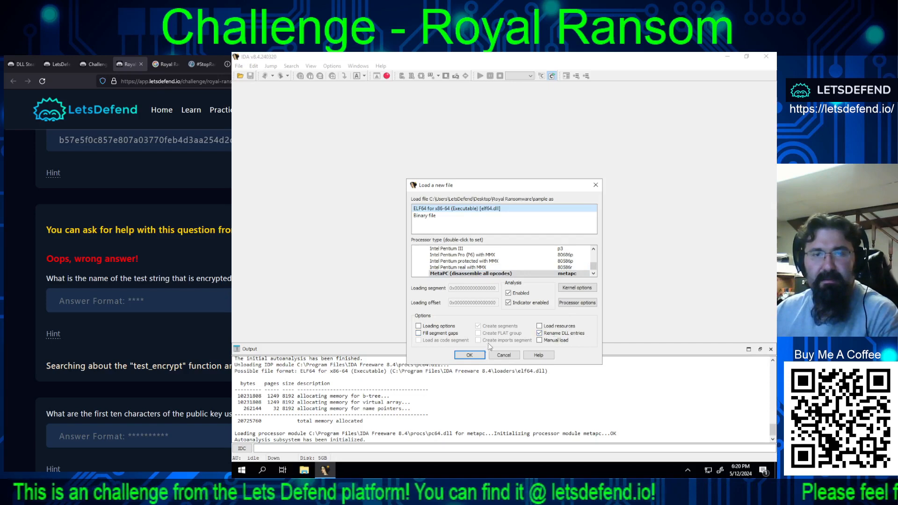
{"action": "left_click", "coordinate": [466, 355]}
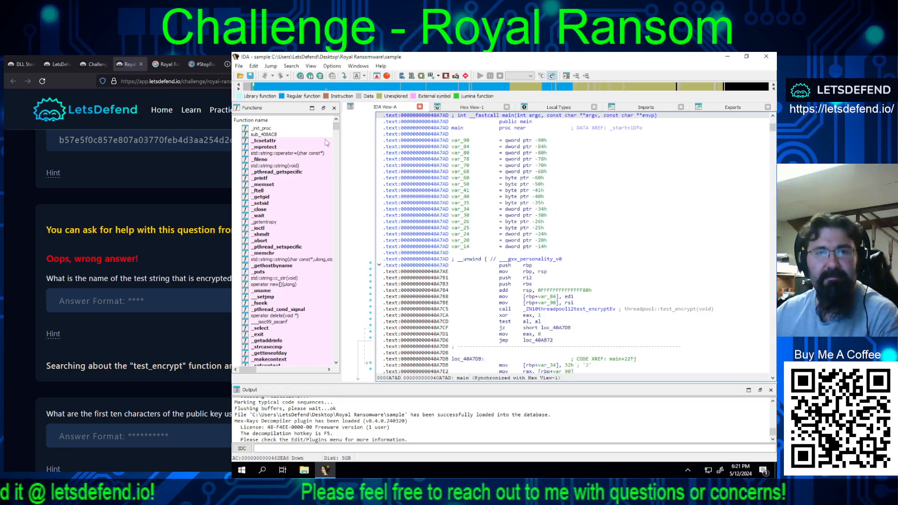
Step: Sort the functions by name in descending order, find main in the list and open its disassembly
{"action": "left_click", "coordinate": [251, 121]}
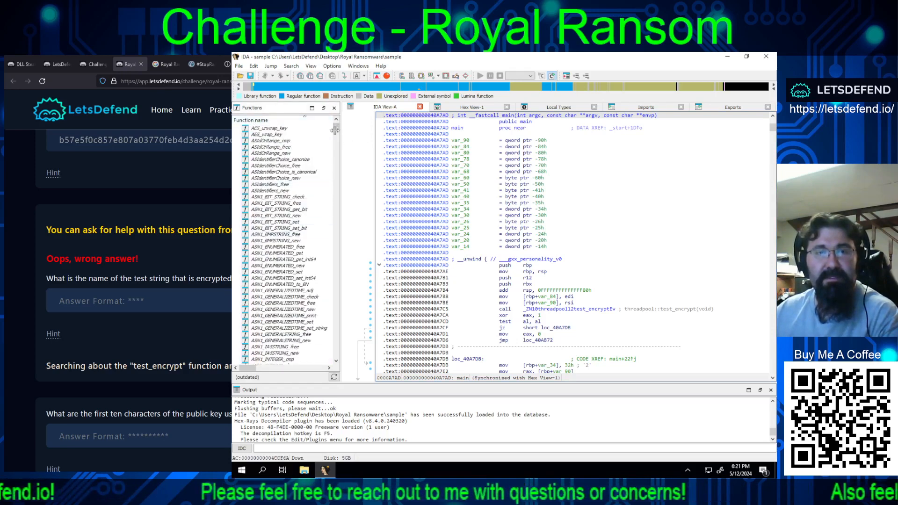
{"action": "left_click_drag", "start_coordinate": [336, 127], "coordinate": [336, 361]}
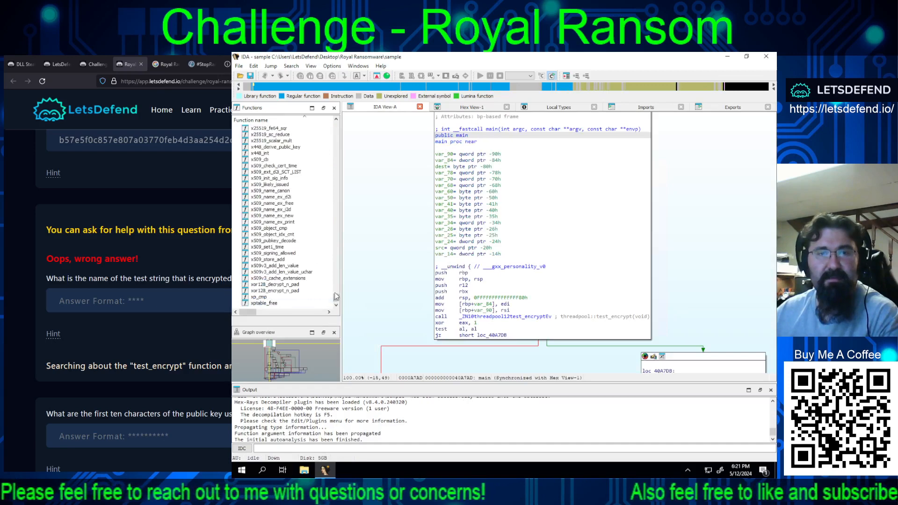
{"action": "left_click_drag", "start_coordinate": [336, 298], "coordinate": [335, 150]}
{"action": "left_click", "coordinate": [268, 122]}
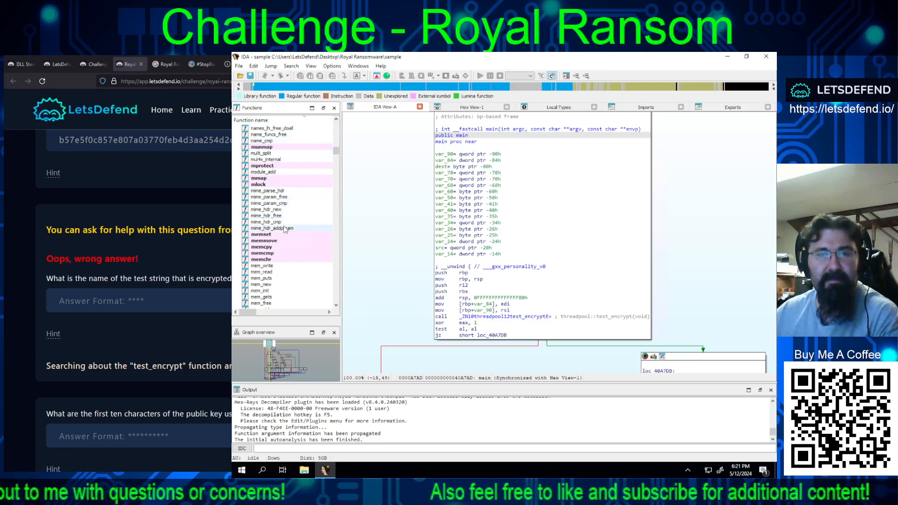
{"action": "scroll", "coordinate": [284, 229], "scroll_direction": "down", "scroll_amount": 9}
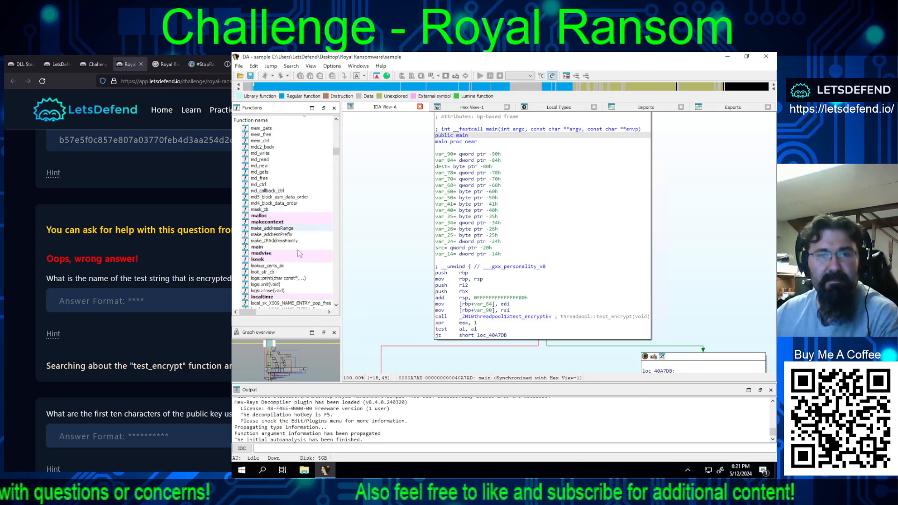
{"action": "left_click", "coordinate": [257, 248]}
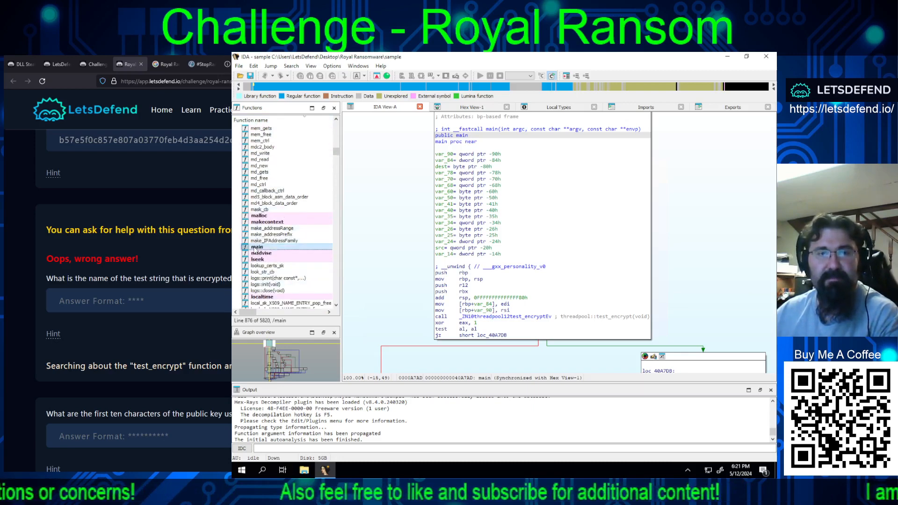
{"action": "double_click", "coordinate": [257, 248]}
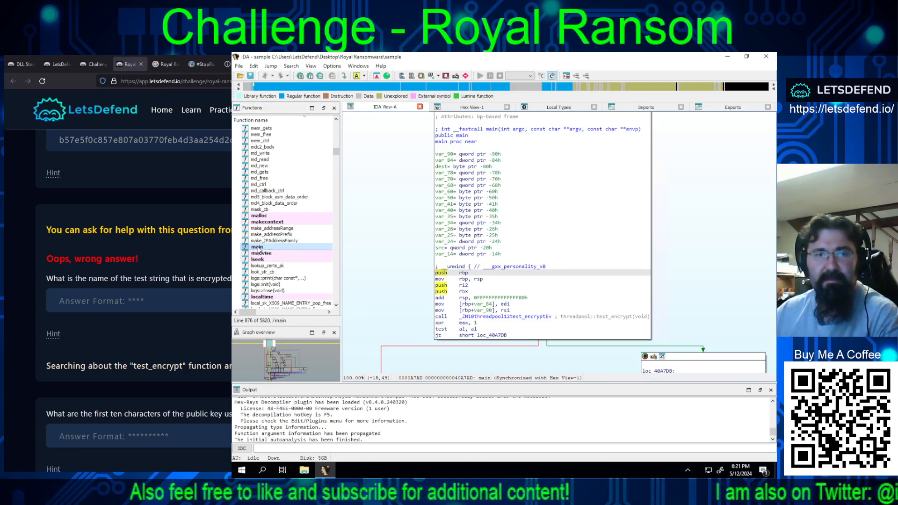
{"action": "right_click", "coordinate": [256, 249]}
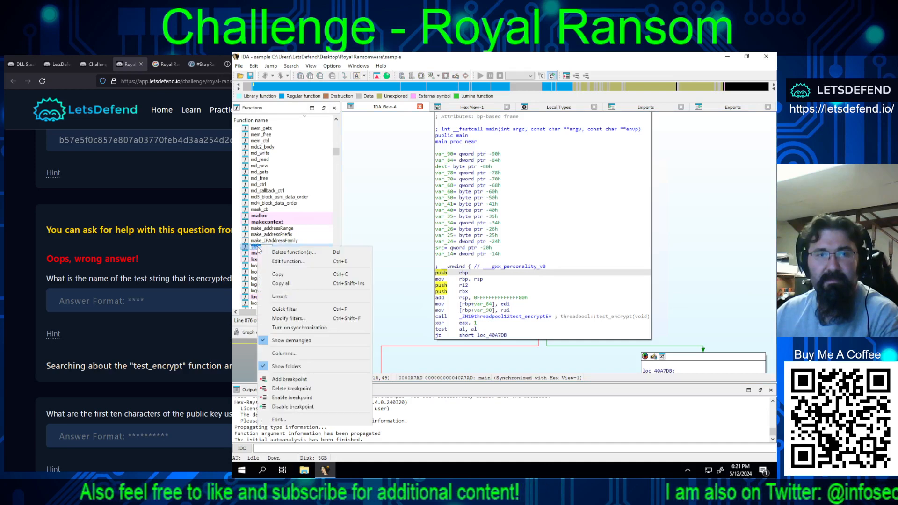
{"action": "left_click", "coordinate": [288, 262]}
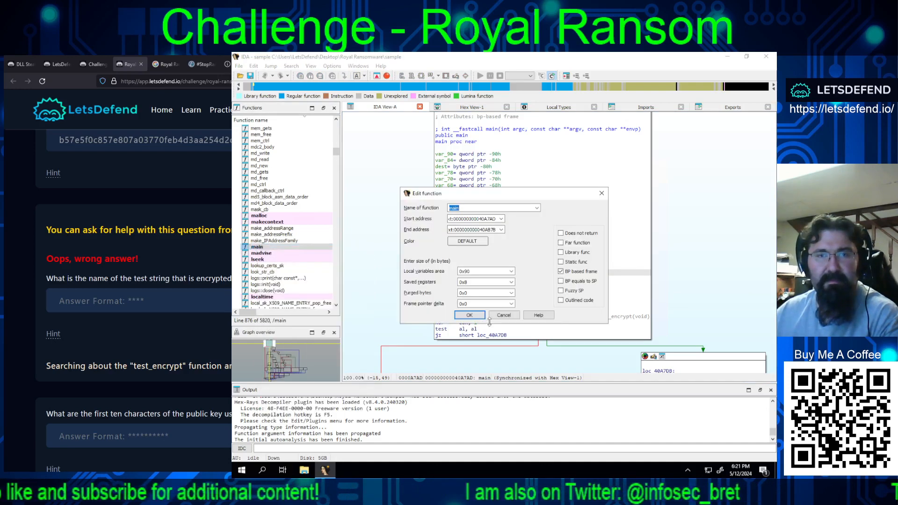
{"action": "left_click", "coordinate": [504, 315]}
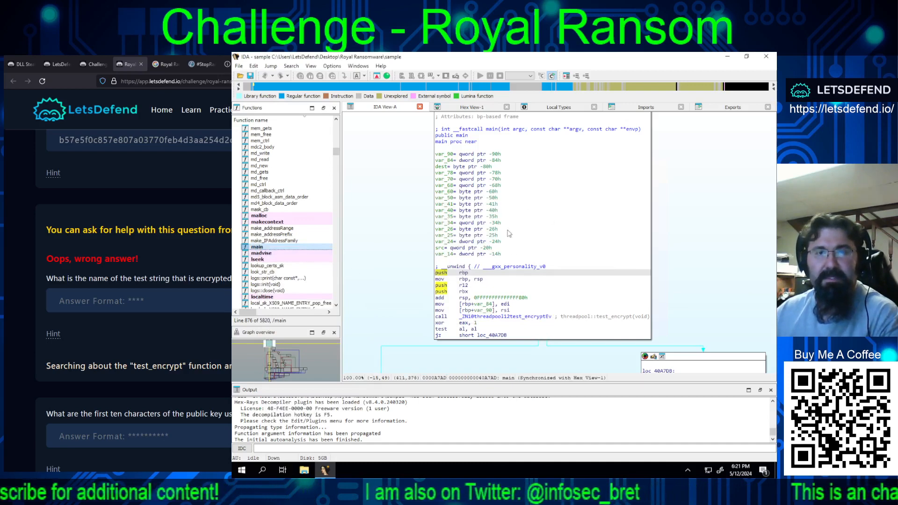
Step: Look over the start of main and check the imports, exports and hex view before returning to its disassembly
{"action": "scroll", "coordinate": [538, 238], "scroll_direction": "up", "scroll_amount": 3}
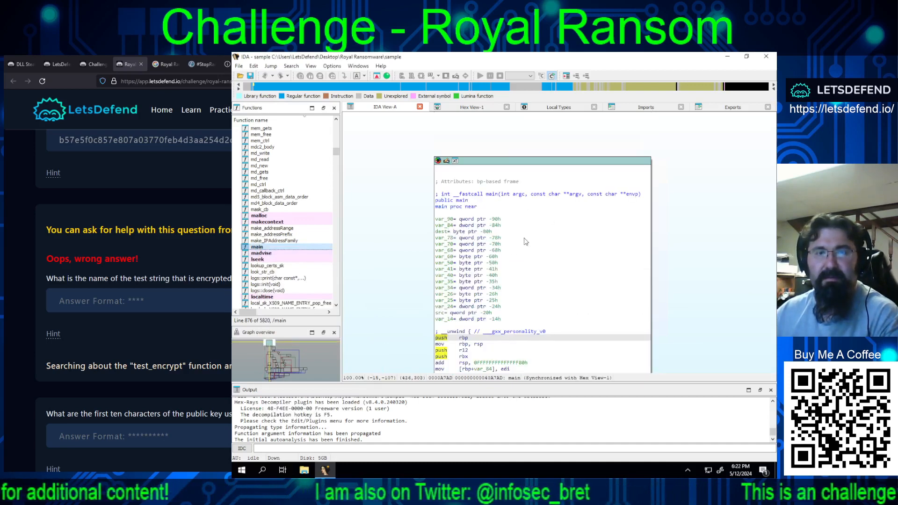
{"action": "scroll", "coordinate": [528, 242], "scroll_direction": "down", "scroll_amount": 3}
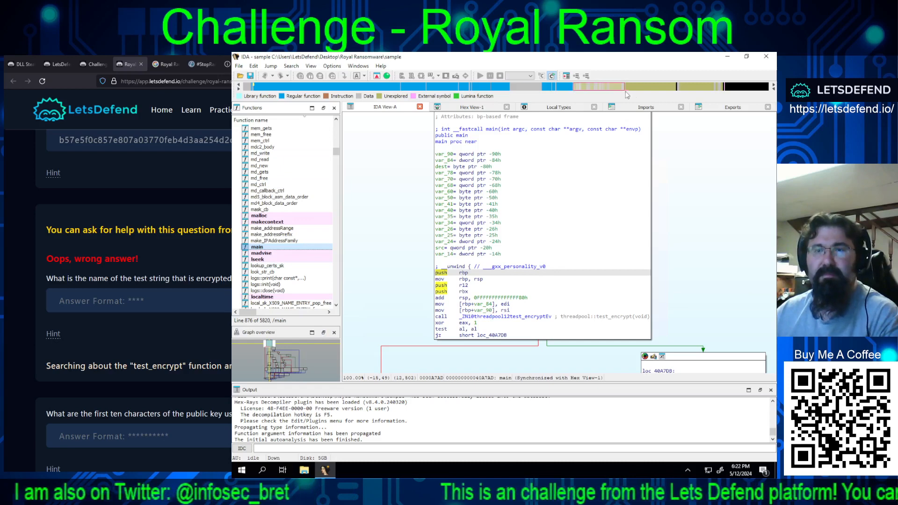
{"action": "left_click", "coordinate": [638, 107]}
{"action": "left_click", "coordinate": [722, 108]}
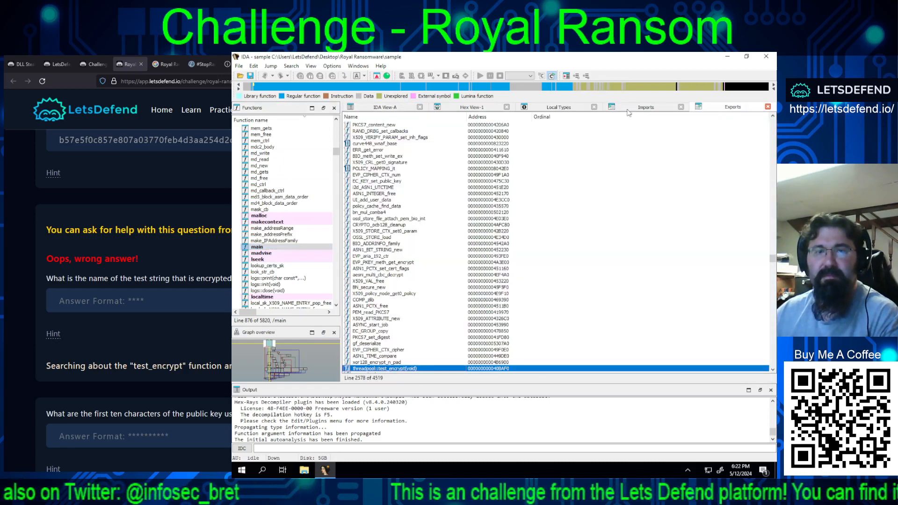
{"action": "left_click", "coordinate": [462, 108]}
{"action": "left_click", "coordinate": [382, 108]}
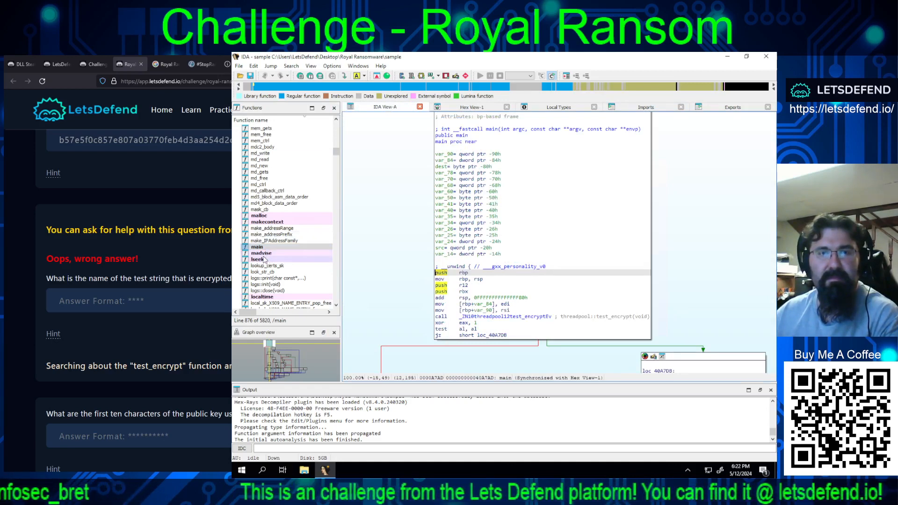
{"action": "left_click", "coordinate": [331, 66]}
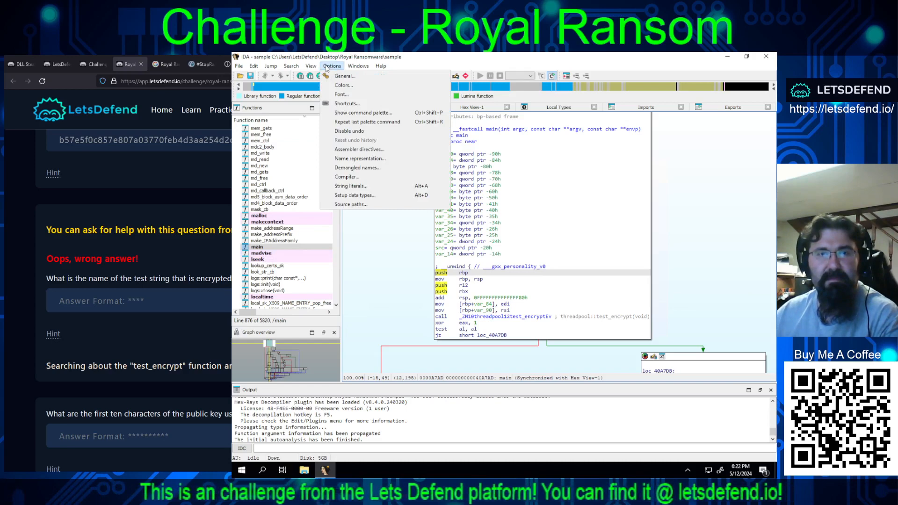
{"action": "mouse_move", "coordinate": [247, 67]}
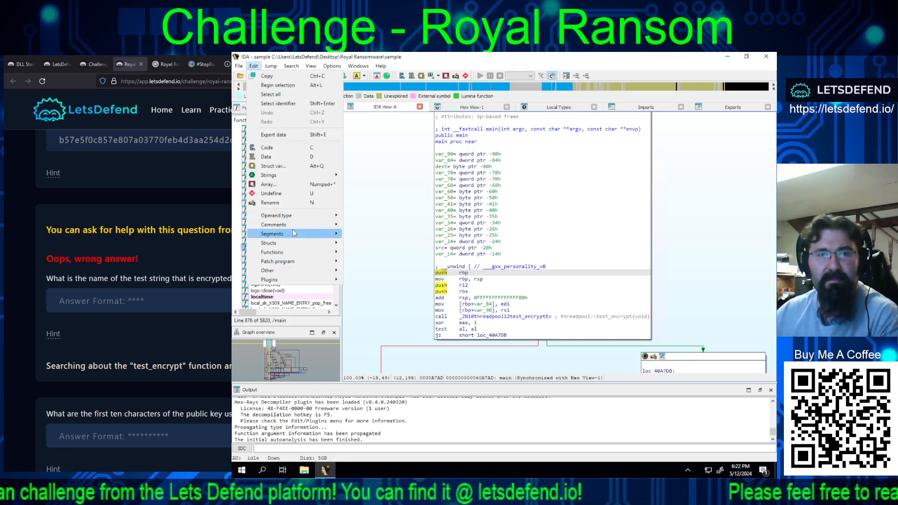
{"action": "mouse_move", "coordinate": [292, 229]}
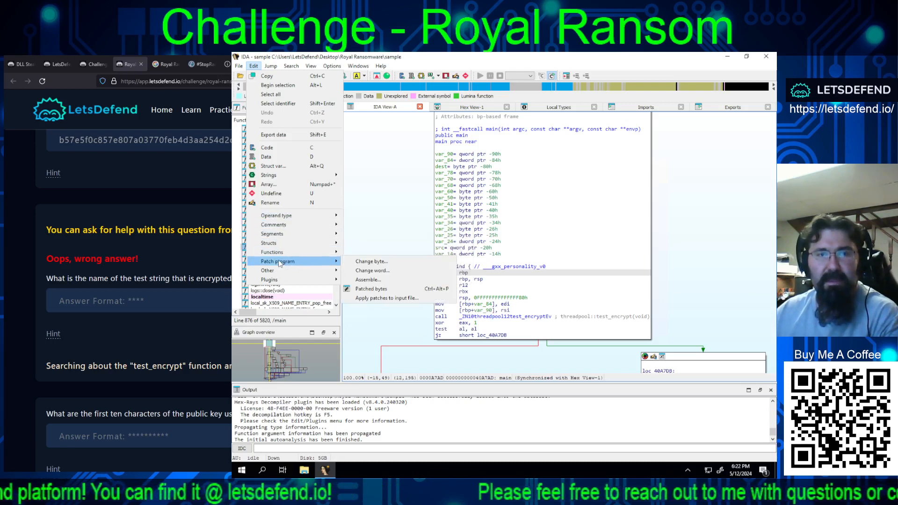
{"action": "mouse_move", "coordinate": [281, 253]}
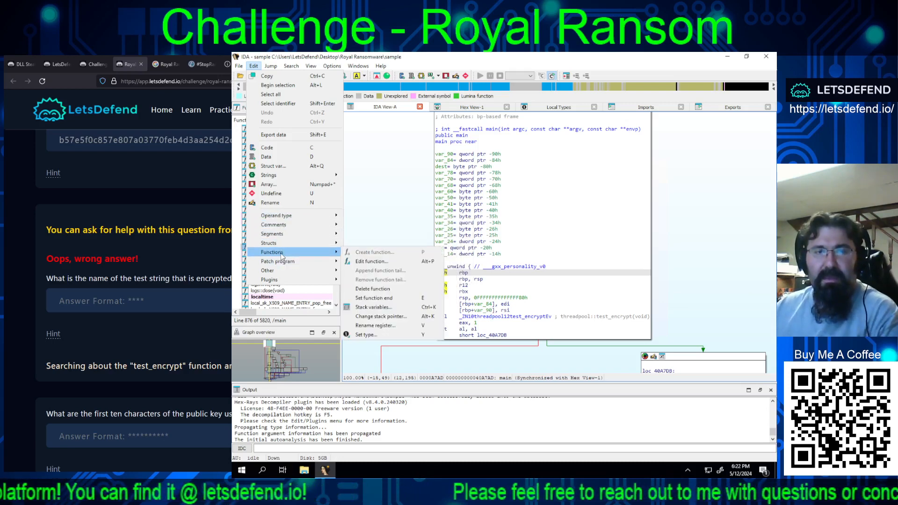
{"action": "left_click", "coordinate": [528, 204]}
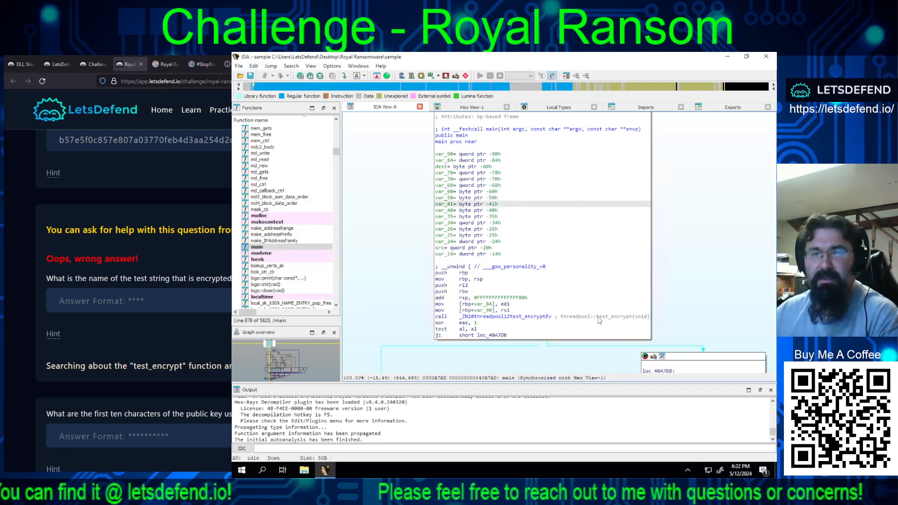
Step: Check the challenge questions about the ransomware's arguments and read their hints on main and strcmp
{"action": "mouse_move", "coordinate": [642, 319]}
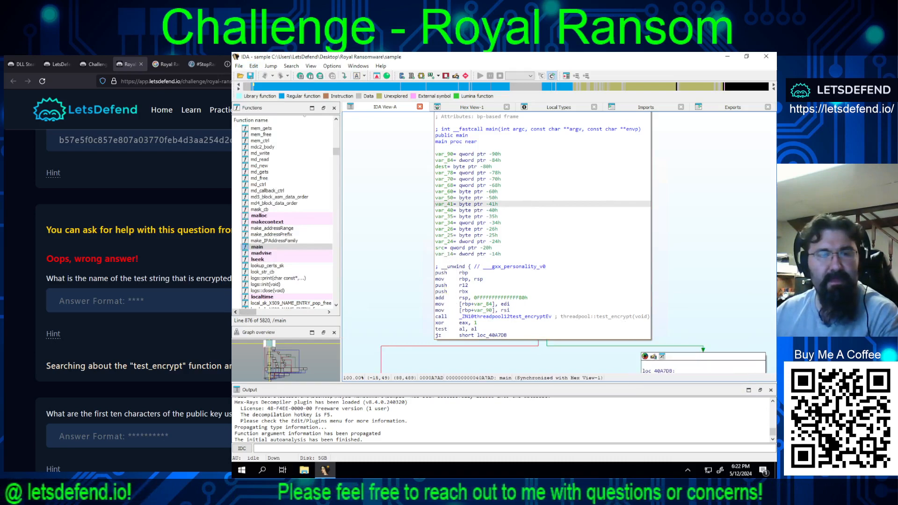
{"action": "scroll", "coordinate": [201, 330], "scroll_direction": "down", "scroll_amount": 8}
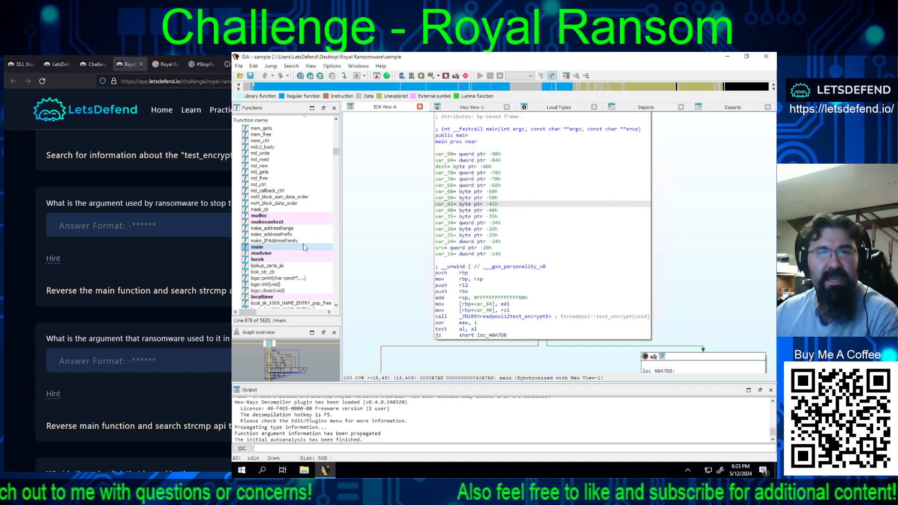
Step: Sort the functions by name in ascending order, find strcmp in the list and open its disassembly
{"action": "scroll", "coordinate": [299, 250], "scroll_direction": "down", "scroll_amount": 5}
{"action": "scroll", "coordinate": [290, 225], "scroll_direction": "up", "scroll_amount": 7}
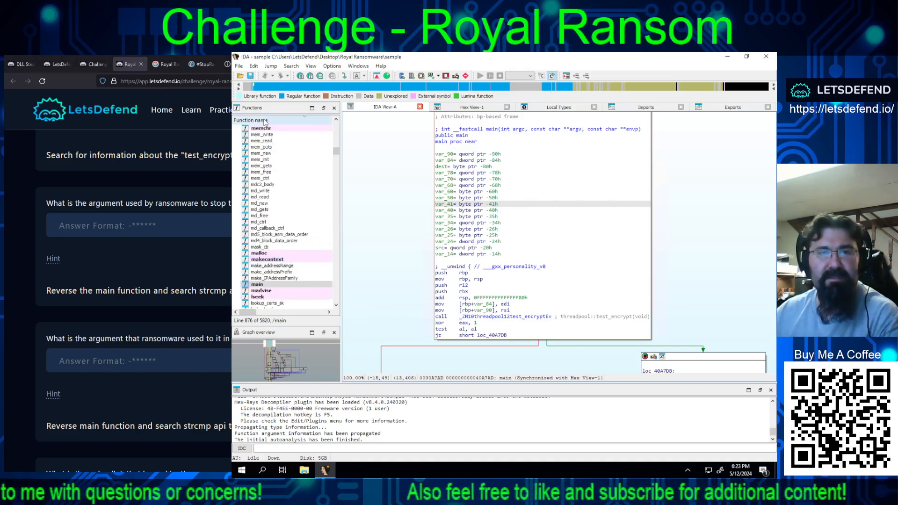
{"action": "left_click", "coordinate": [262, 120]}
{"action": "scroll", "coordinate": [281, 224], "scroll_direction": "down", "scroll_amount": 15}
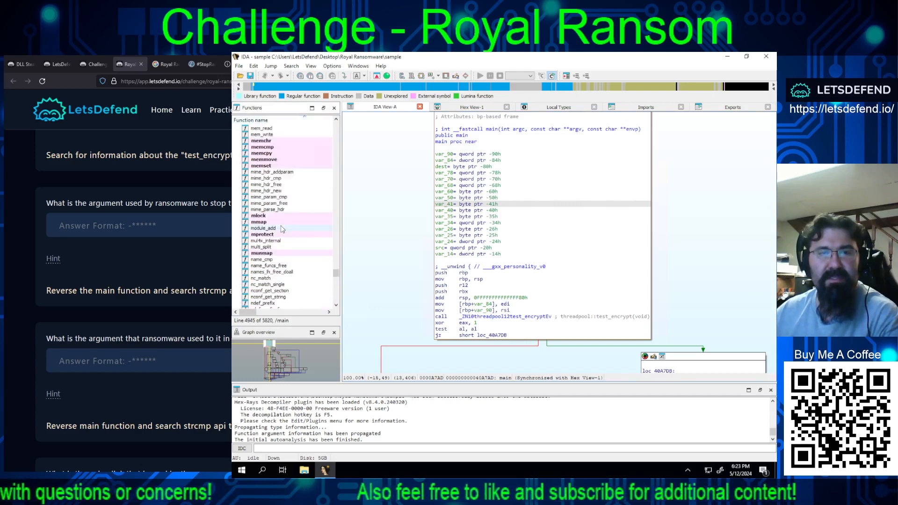
{"action": "scroll", "coordinate": [283, 230], "scroll_direction": "down", "scroll_amount": 15}
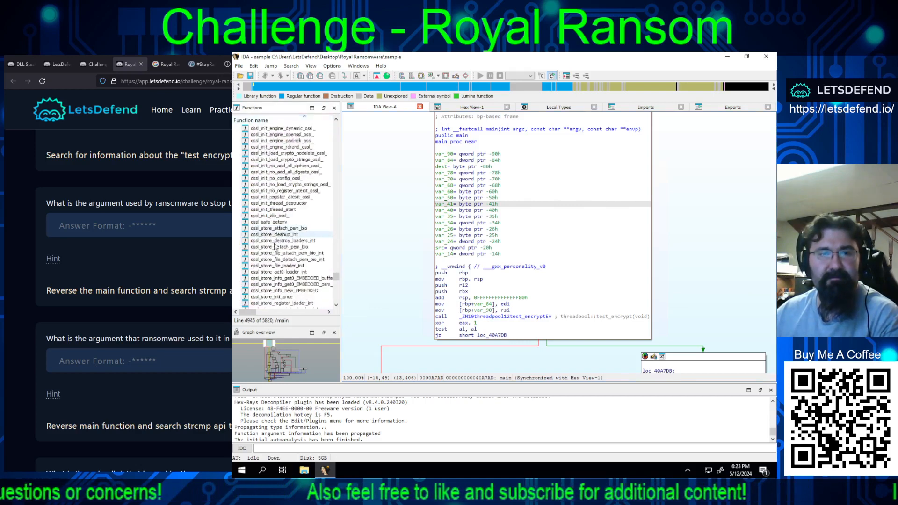
{"action": "scroll", "coordinate": [290, 251], "scroll_direction": "down", "scroll_amount": 15}
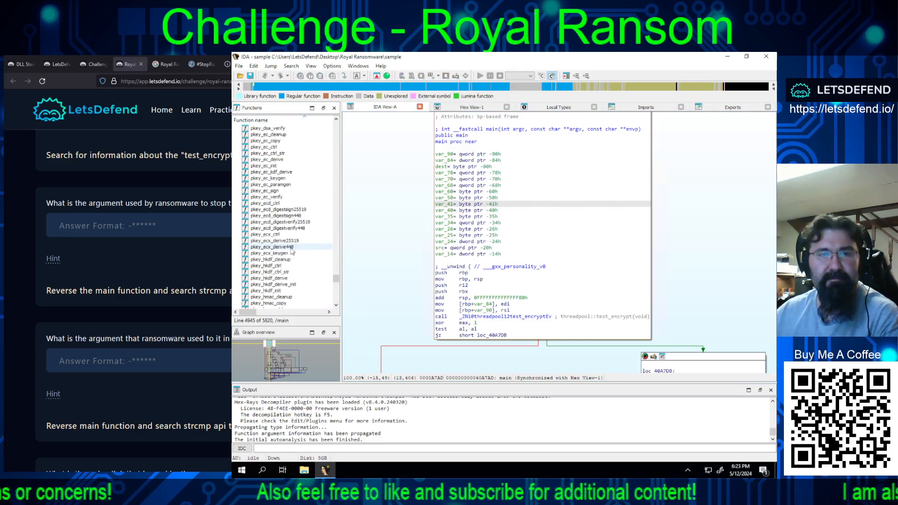
{"action": "scroll", "coordinate": [283, 251], "scroll_direction": "down", "scroll_amount": 15}
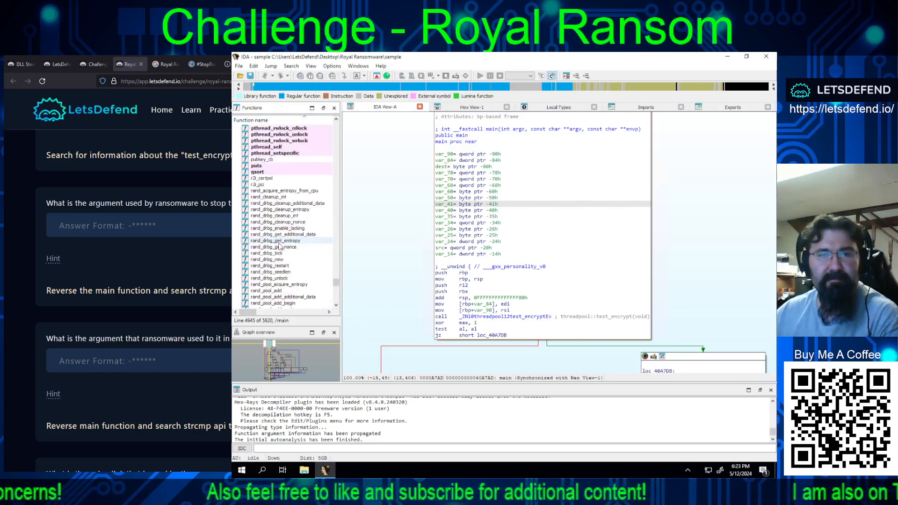
{"action": "scroll", "coordinate": [279, 245], "scroll_direction": "down", "scroll_amount": 15}
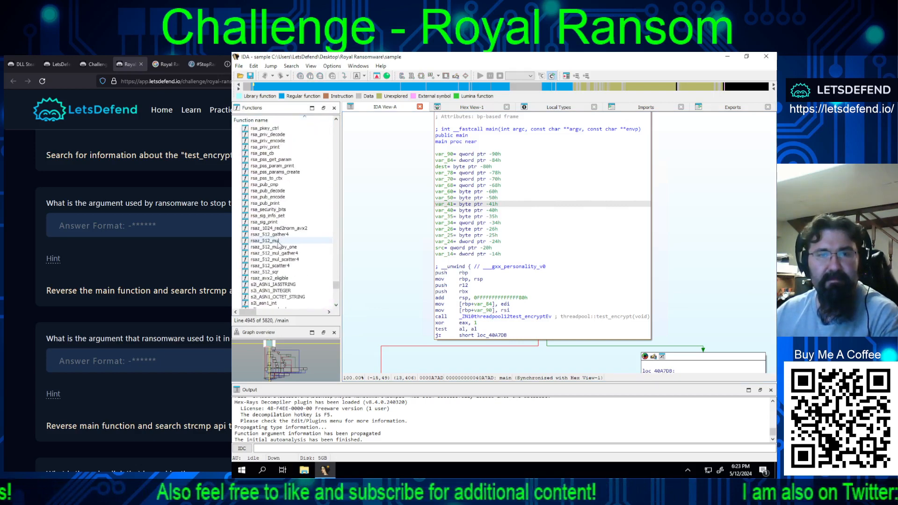
{"action": "scroll", "coordinate": [290, 240], "scroll_direction": "down", "scroll_amount": 1}
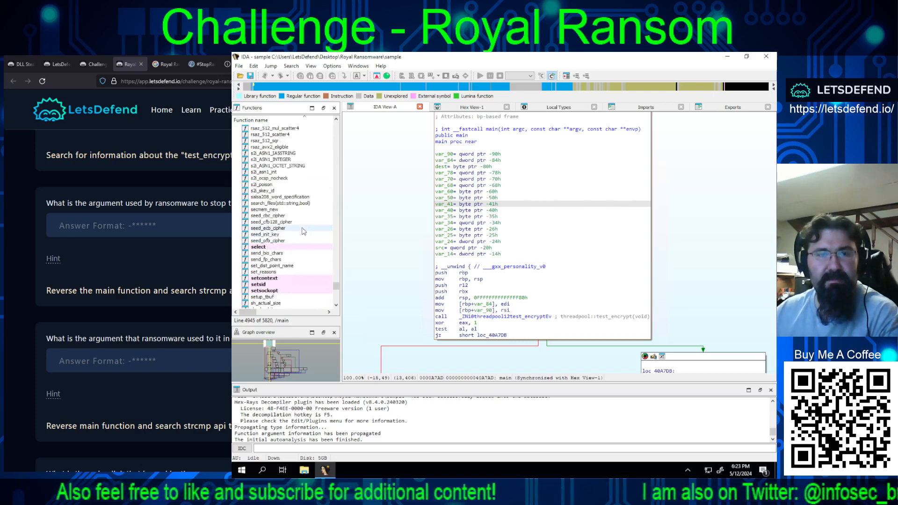
{"action": "scroll", "coordinate": [303, 230], "scroll_direction": "down", "scroll_amount": 4}
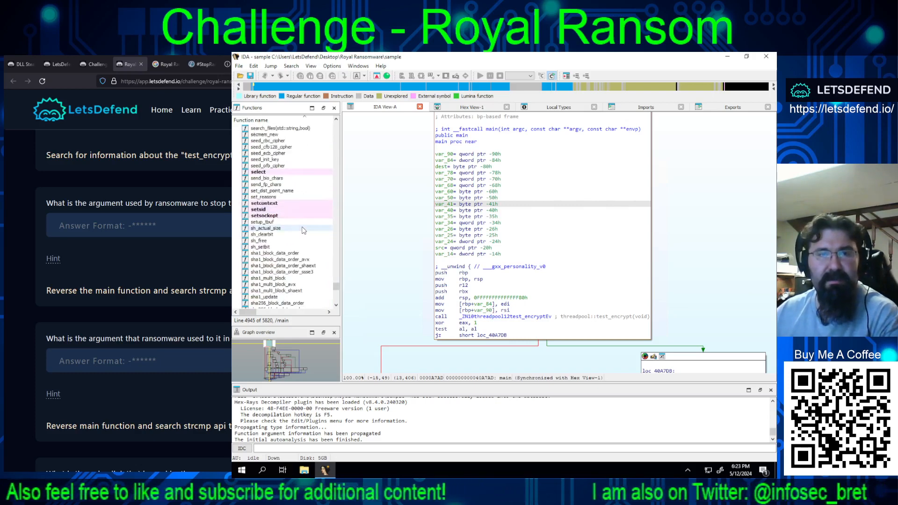
{"action": "scroll", "coordinate": [303, 229], "scroll_direction": "down", "scroll_amount": 10}
{"action": "scroll", "coordinate": [302, 229], "scroll_direction": "down", "scroll_amount": 7}
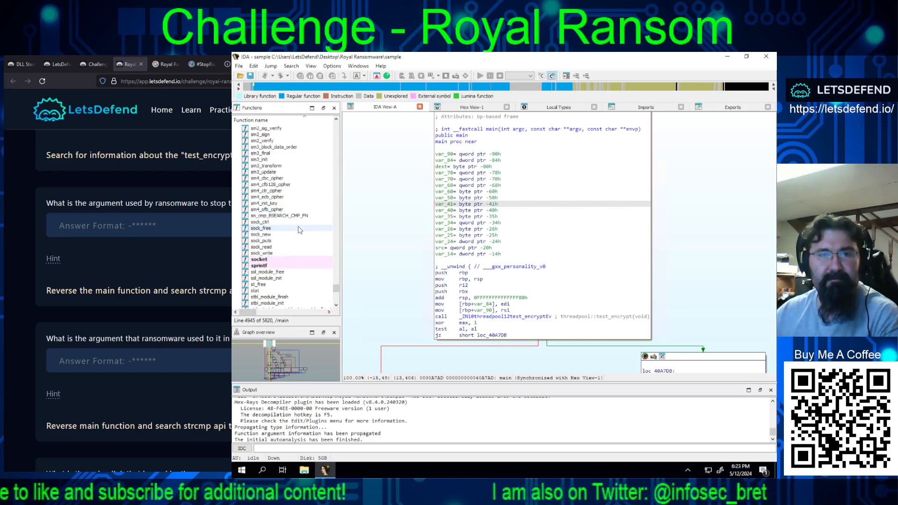
{"action": "scroll", "coordinate": [300, 230], "scroll_direction": "down", "scroll_amount": 10}
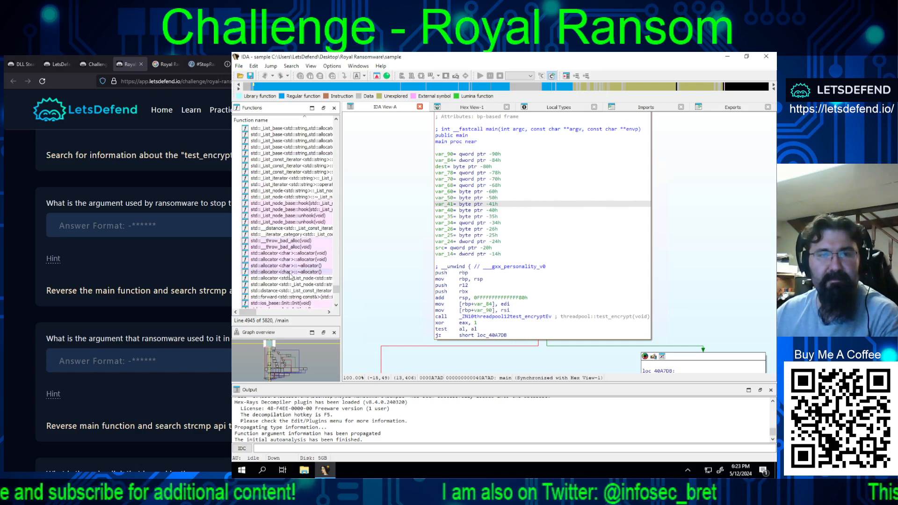
{"action": "scroll", "coordinate": [290, 276], "scroll_direction": "down", "scroll_amount": 8}
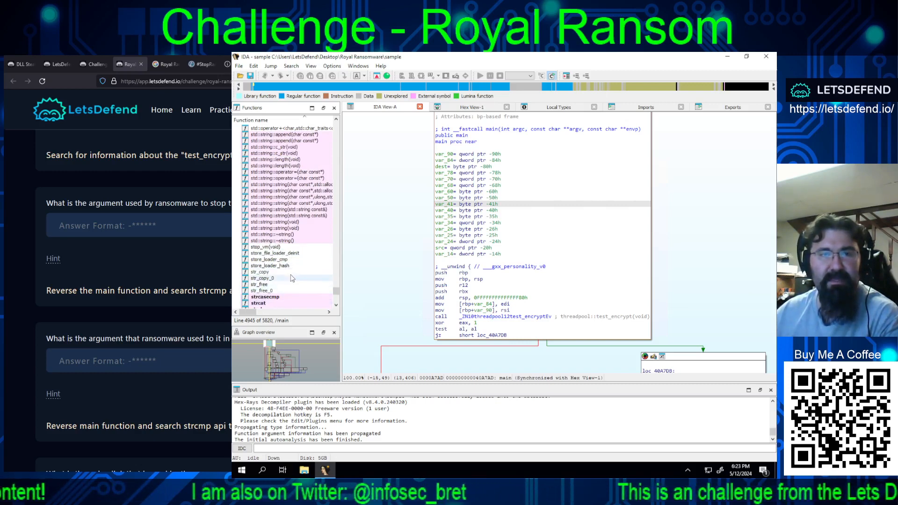
{"action": "scroll", "coordinate": [291, 278], "scroll_direction": "down", "scroll_amount": 1}
{"action": "scroll", "coordinate": [291, 278], "scroll_direction": "down", "scroll_amount": 1}
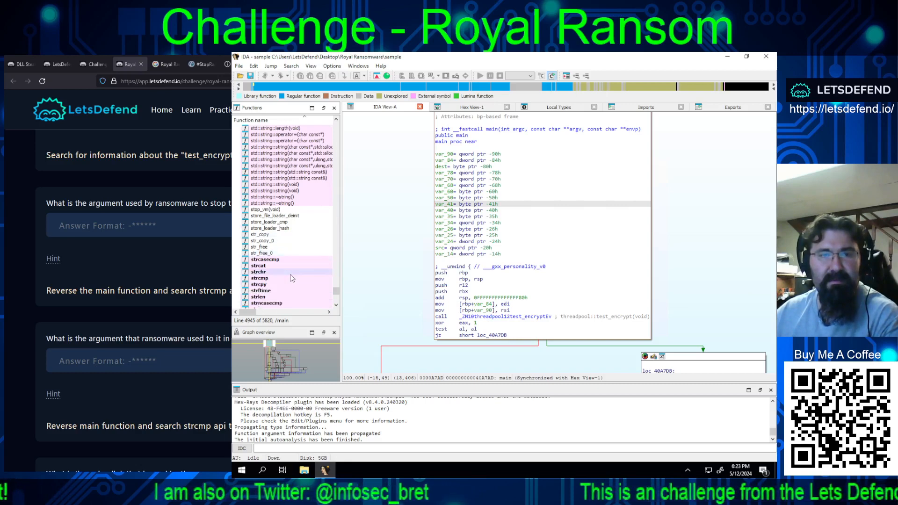
{"action": "double_click", "coordinate": [260, 278]}
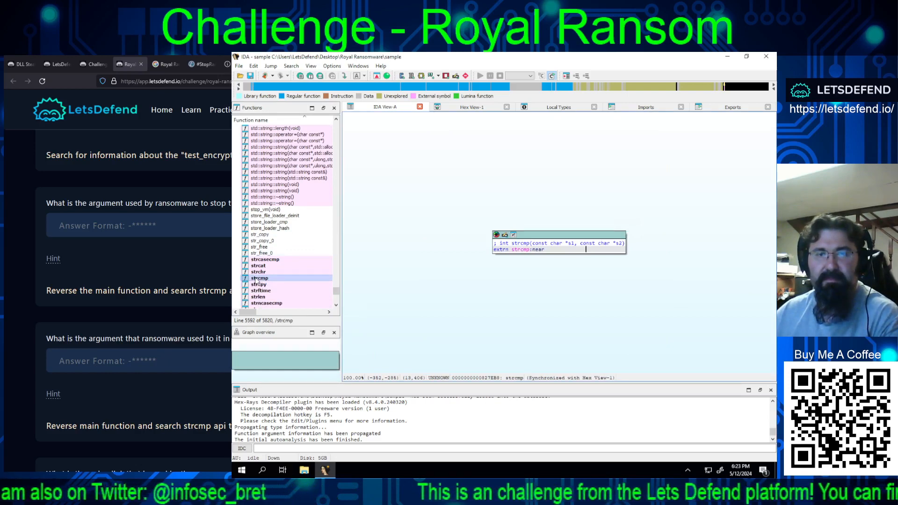
Step: Inspect the strcmp declaration and follow its s1 parameter to the matching entry in the data section
{"action": "left_click", "coordinate": [356, 250]}
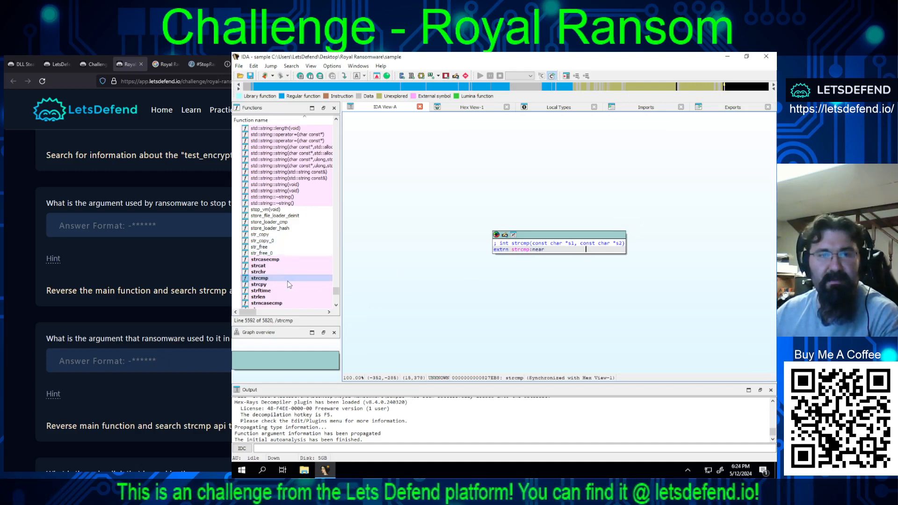
{"action": "scroll", "coordinate": [288, 283], "scroll_direction": "down", "scroll_amount": 4}
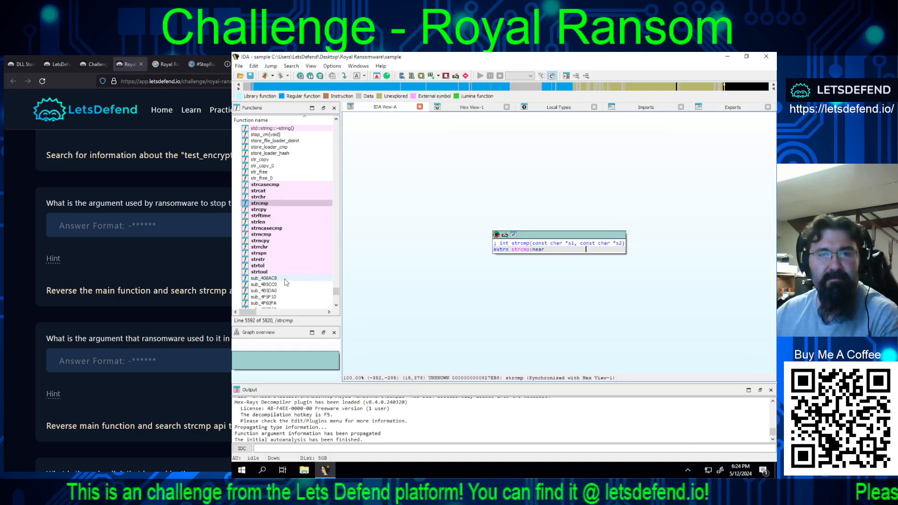
{"action": "left_click", "coordinate": [500, 251]}
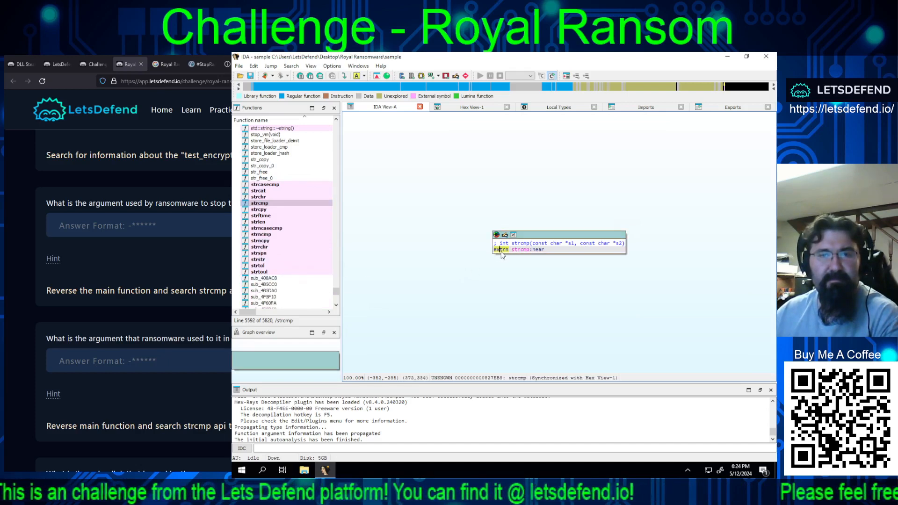
{"action": "left_click", "coordinate": [538, 251]}
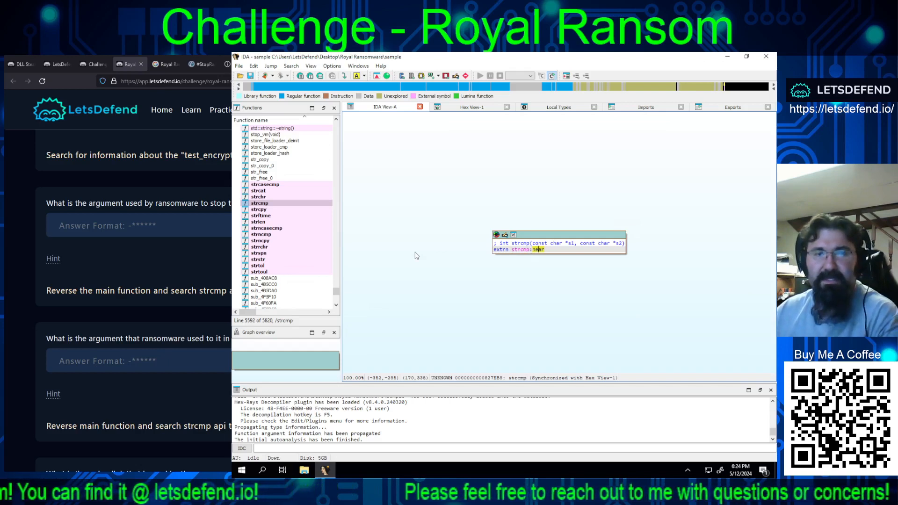
{"action": "double_click", "coordinate": [569, 243]}
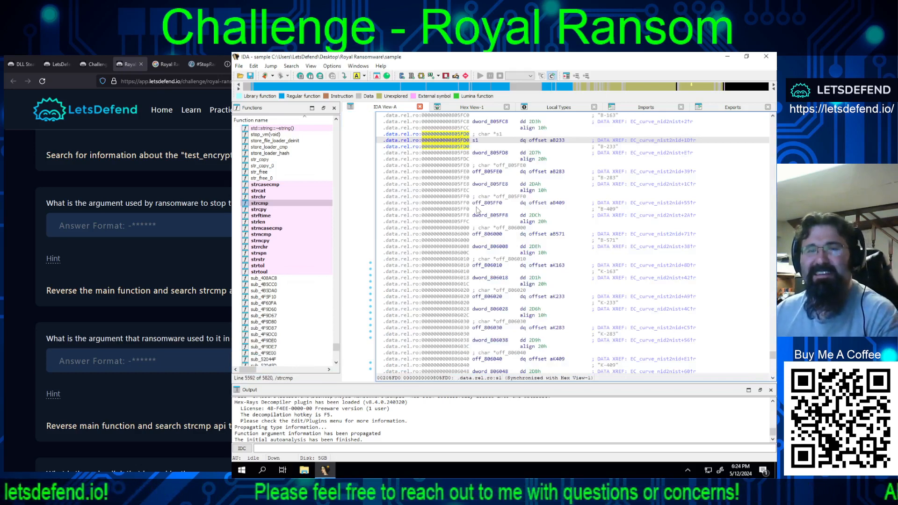
Step: Examine the .data.rel.ro entries before and after s1 for strings that could be ransomware arguments
{"action": "scroll", "coordinate": [536, 229], "scroll_direction": "up", "scroll_amount": 6}
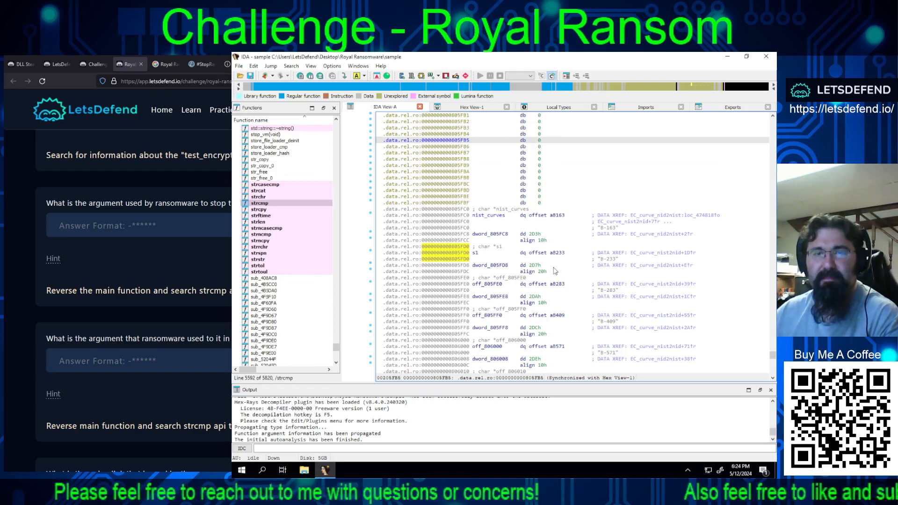
{"action": "scroll", "coordinate": [554, 270], "scroll_direction": "down", "scroll_amount": 2}
{"action": "mouse_move", "coordinate": [561, 251]}
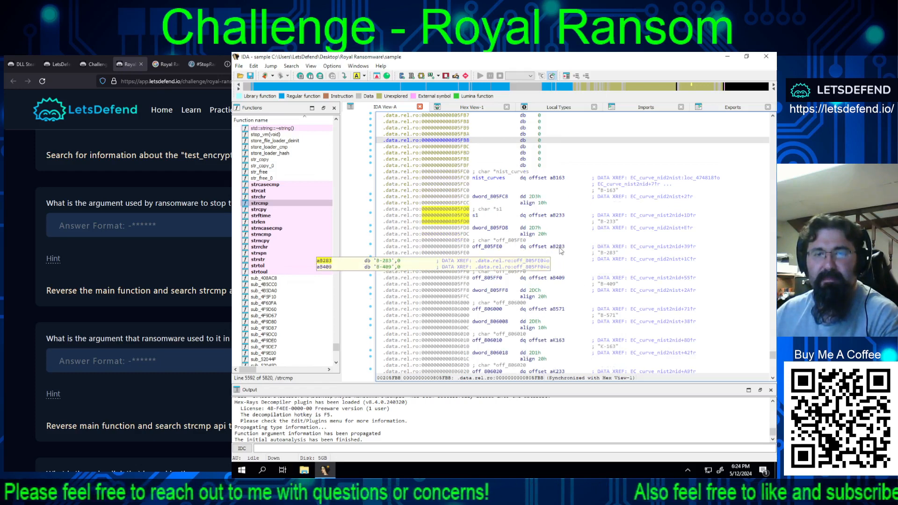
{"action": "scroll", "coordinate": [701, 267], "scroll_direction": "down", "scroll_amount": 10}
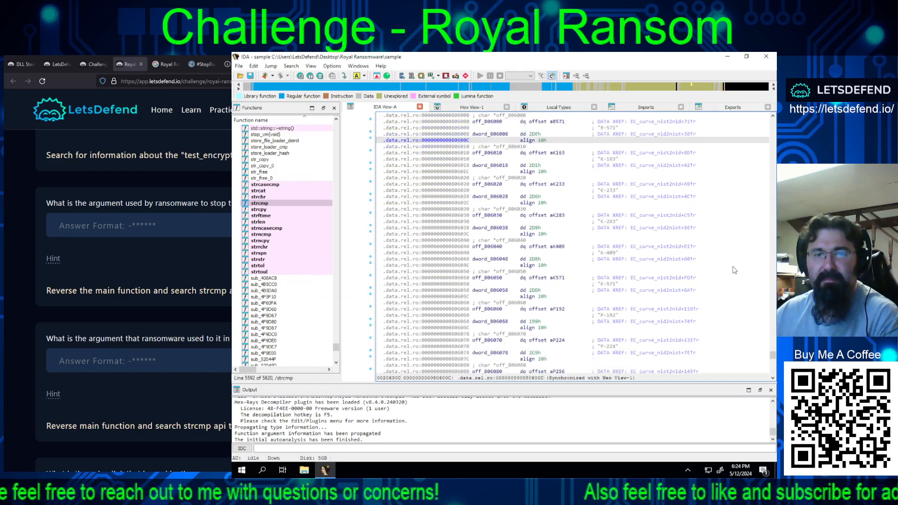
{"action": "scroll", "coordinate": [730, 269], "scroll_direction": "down", "scroll_amount": 5}
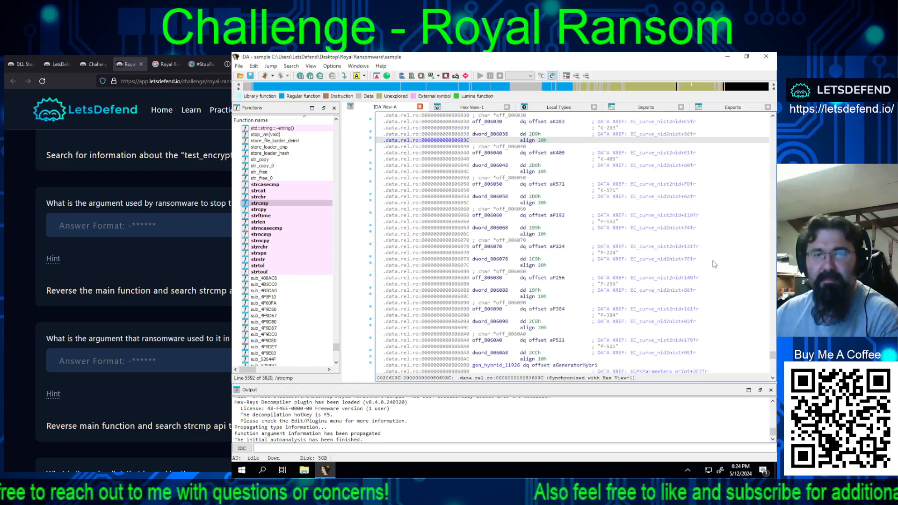
{"action": "scroll", "coordinate": [709, 265], "scroll_direction": "down", "scroll_amount": 6}
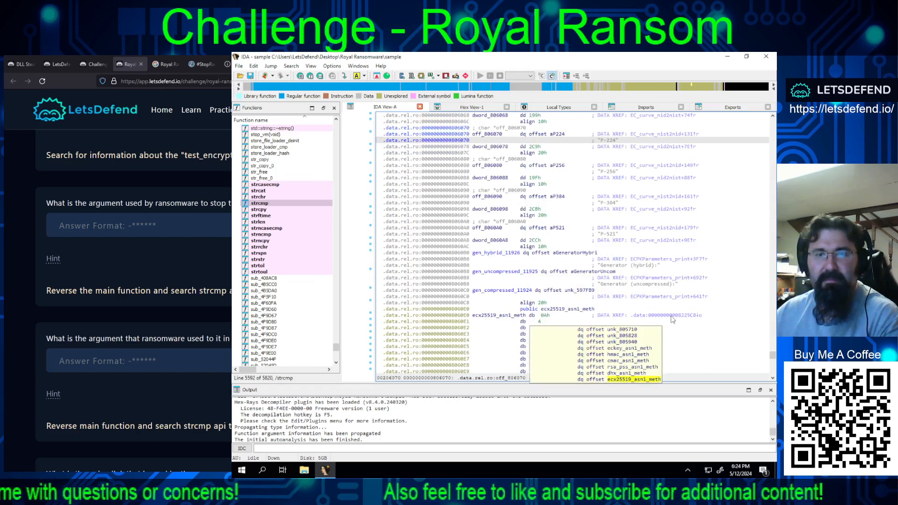
{"action": "scroll", "coordinate": [749, 263], "scroll_direction": "down", "scroll_amount": 20}
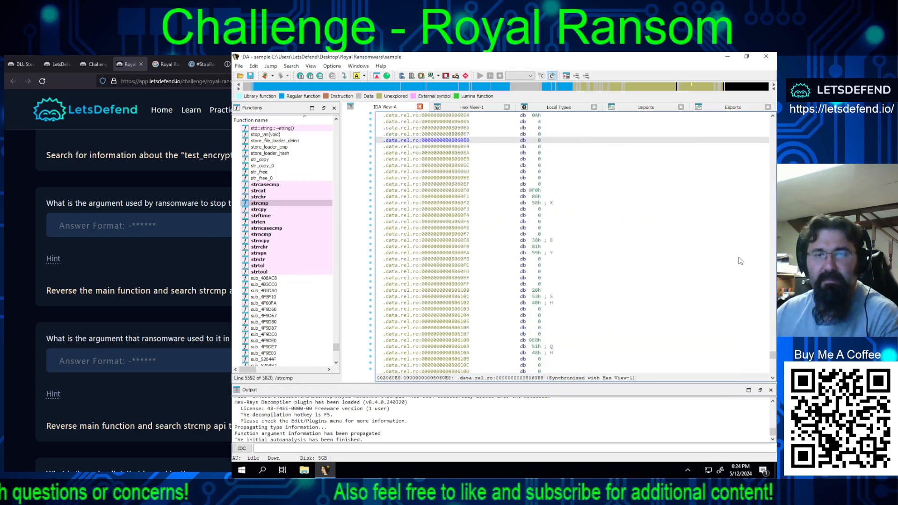
{"action": "scroll", "coordinate": [739, 262], "scroll_direction": "up", "scroll_amount": 15}
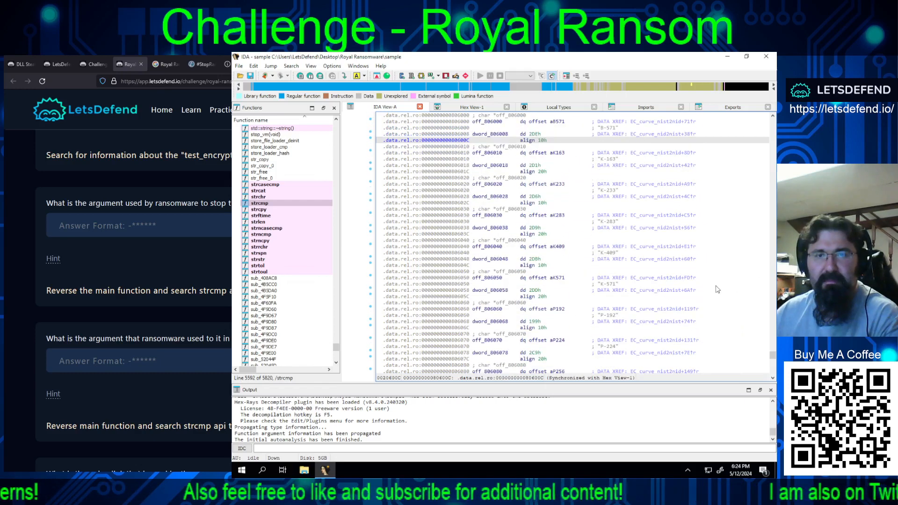
{"action": "scroll", "coordinate": [716, 287], "scroll_direction": "up", "scroll_amount": 12}
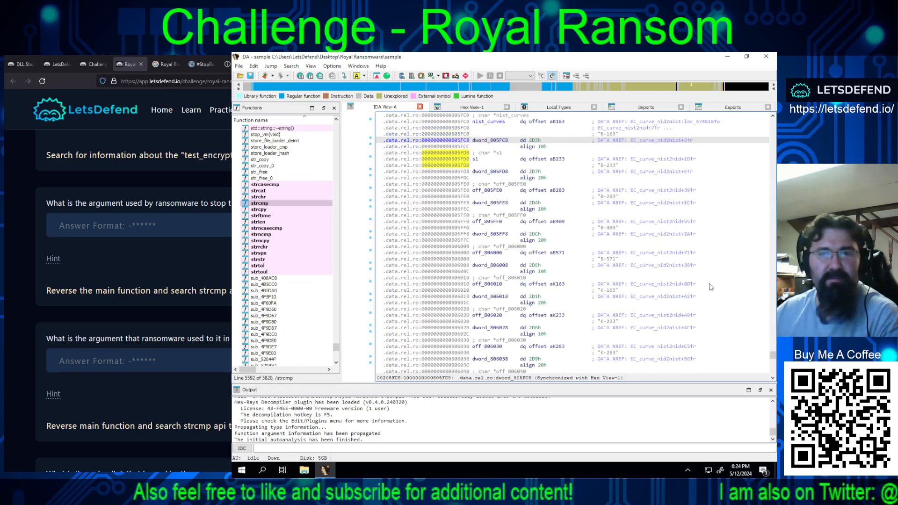
{"action": "scroll", "coordinate": [712, 287], "scroll_direction": "up", "scroll_amount": 5}
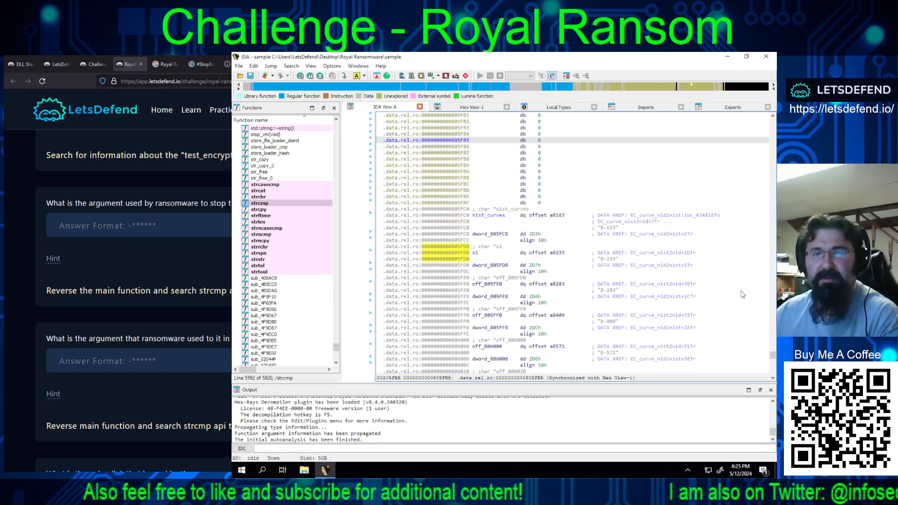
{"action": "scroll", "coordinate": [723, 291], "scroll_direction": "up", "scroll_amount": 13}
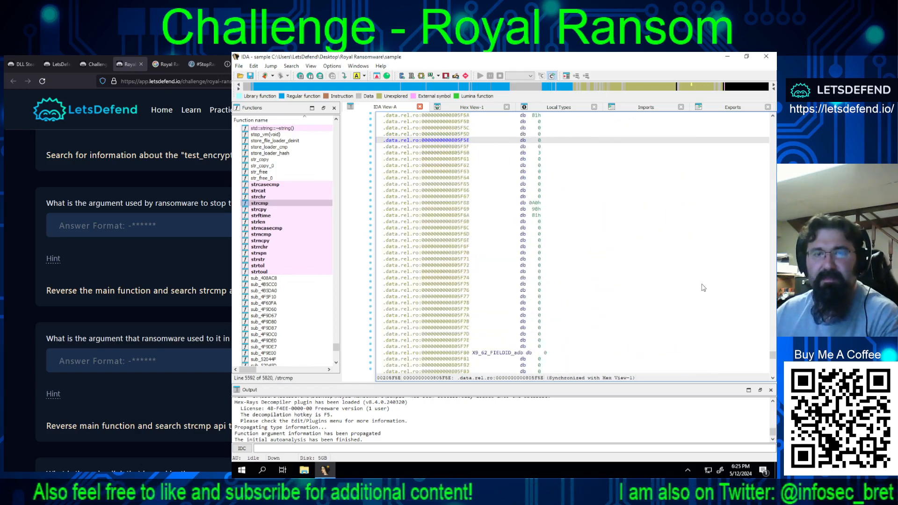
{"action": "scroll", "coordinate": [697, 281], "scroll_direction": "up", "scroll_amount": 20}
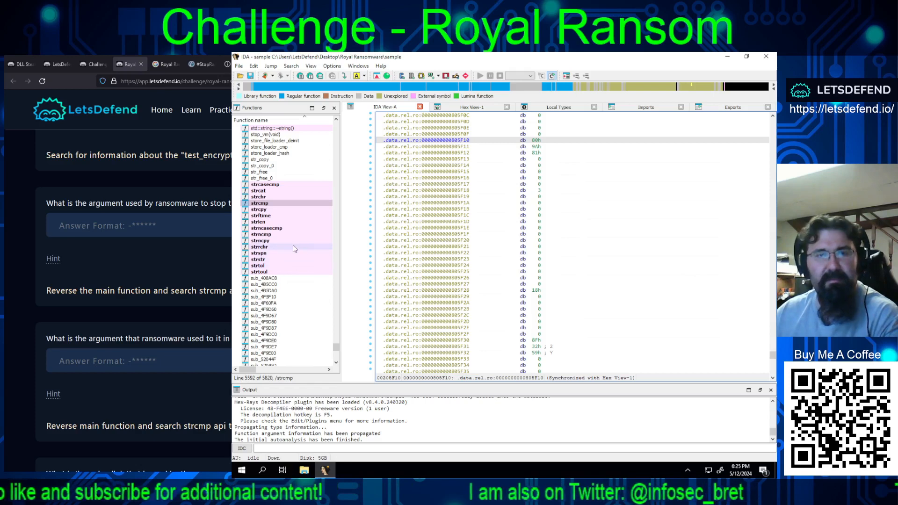
Step: Reopen strcmp from the function list and check the list's column options, cancelling the dialog
{"action": "double_click", "coordinate": [258, 204]}
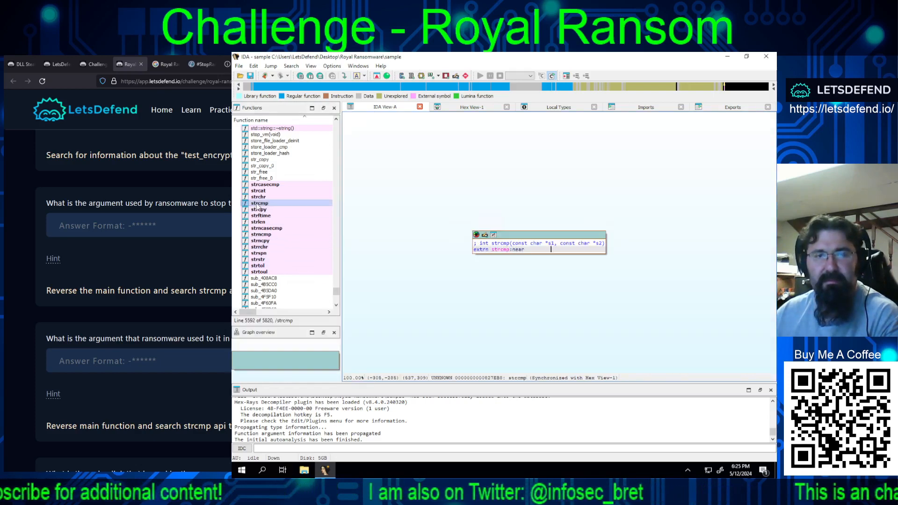
{"action": "right_click", "coordinate": [258, 207]}
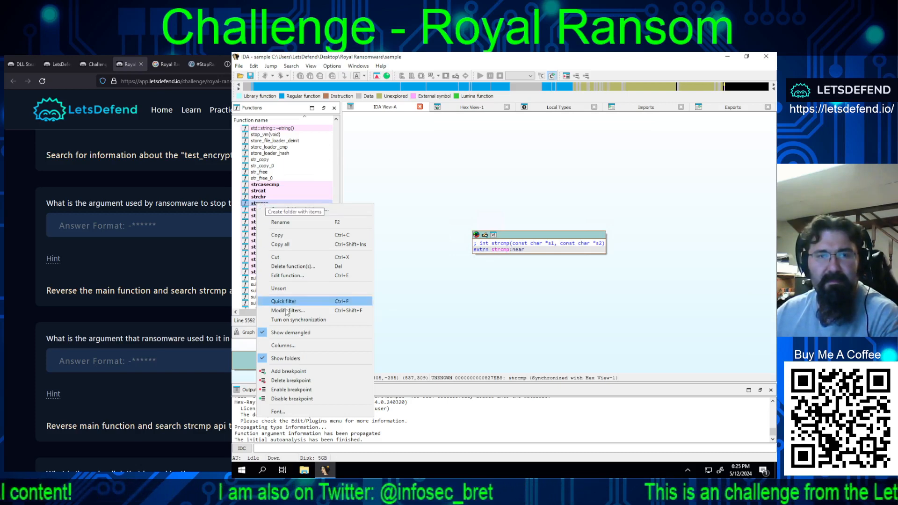
{"action": "left_click", "coordinate": [283, 345]}
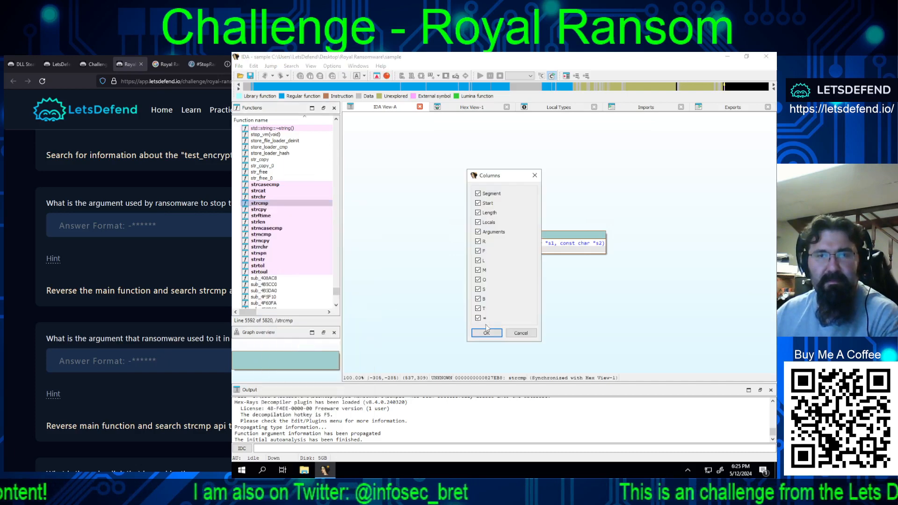
{"action": "left_click", "coordinate": [519, 334]}
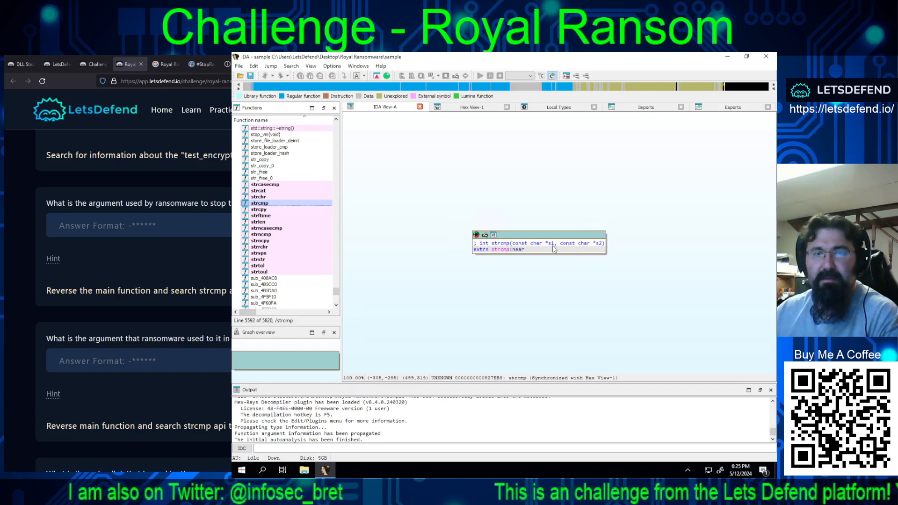
Step: Follow strcmp's s2 parameter to the .rodata section and examine the surrounding strings for ransomware arguments
{"action": "double_click", "coordinate": [599, 244]}
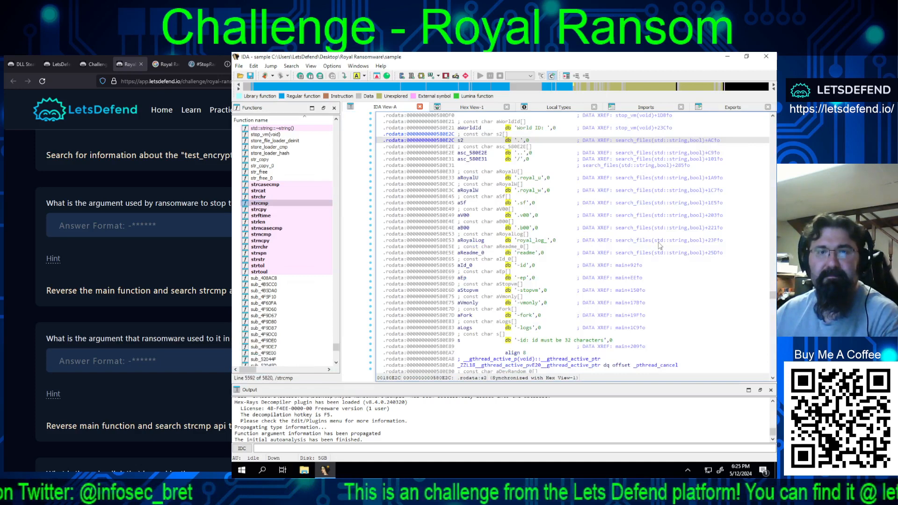
{"action": "scroll", "coordinate": [759, 291], "scroll_direction": "up", "scroll_amount": 4}
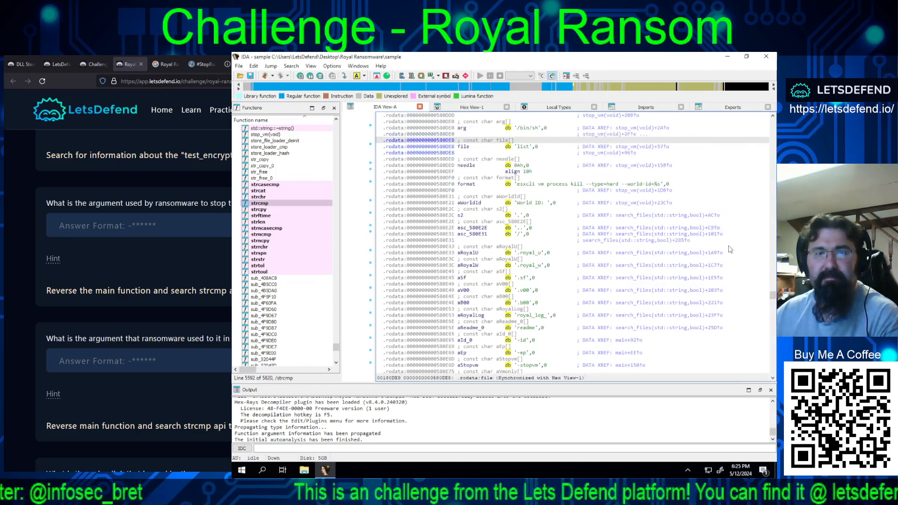
{"action": "left_click", "coordinate": [478, 216]}
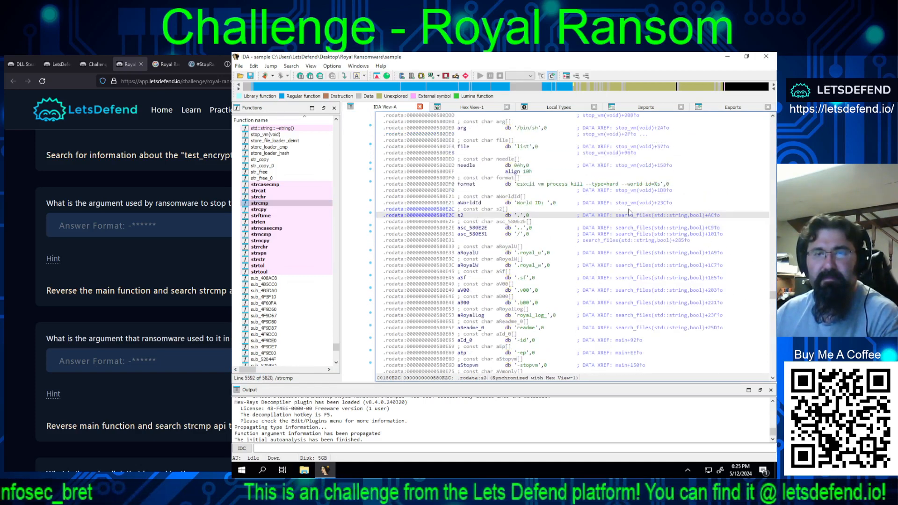
{"action": "mouse_move", "coordinate": [711, 218]}
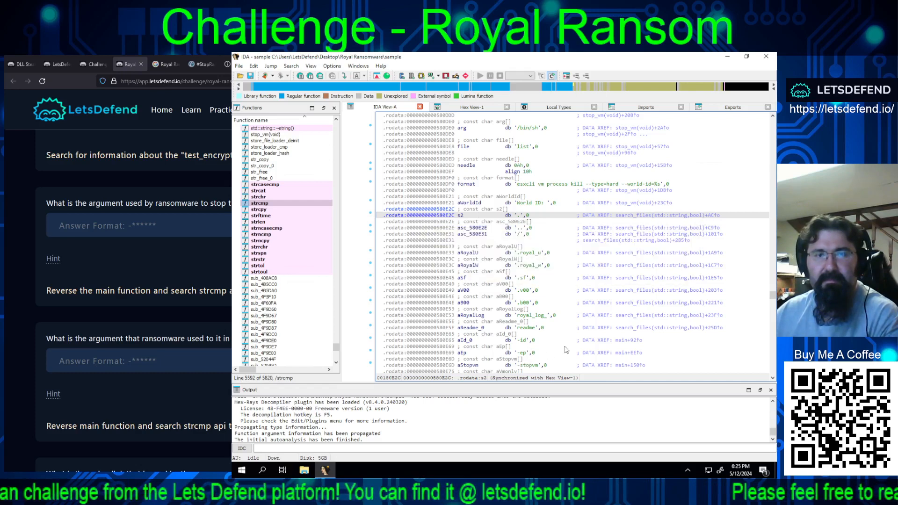
{"action": "scroll", "coordinate": [737, 328], "scroll_direction": "down", "scroll_amount": 12}
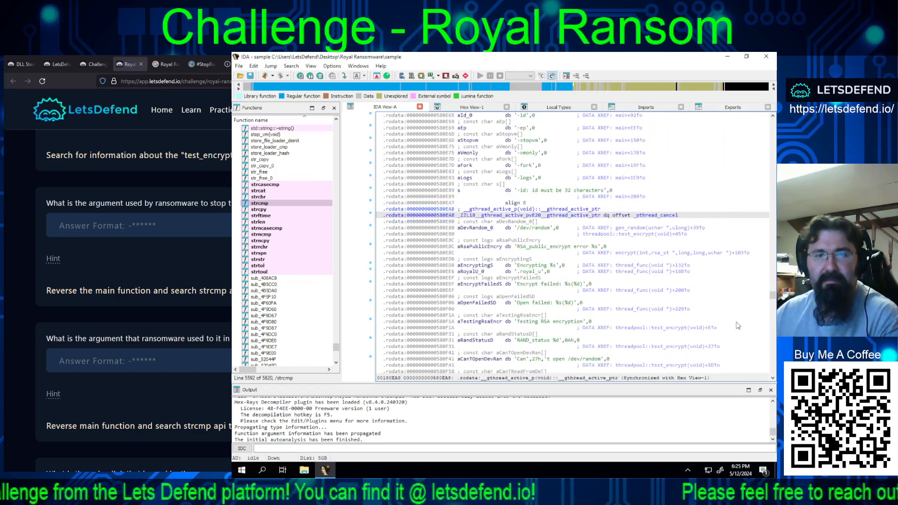
{"action": "scroll", "coordinate": [739, 325], "scroll_direction": "down", "scroll_amount": 14}
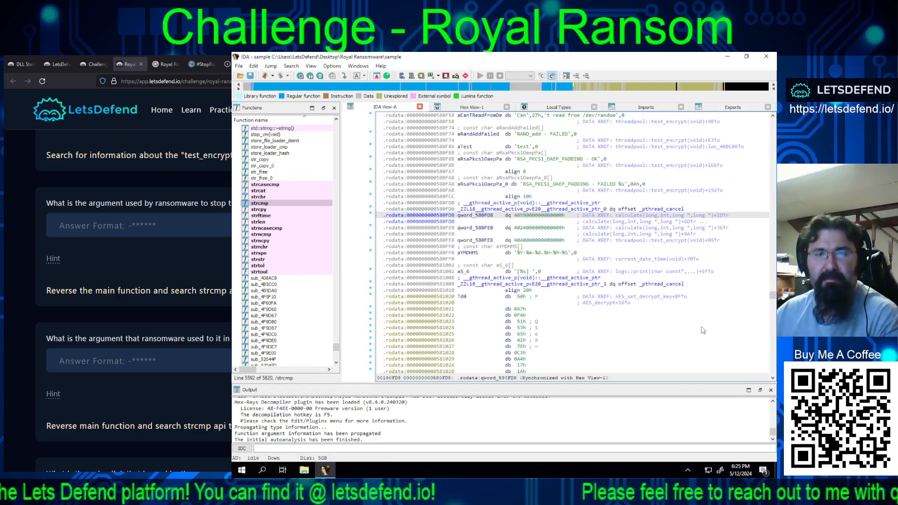
Step: Reopen strcmp, follow its s1 parameter to the data entry and its aB233 offset, and inspect the neighbouring .rodata strings
{"action": "left_click", "coordinate": [260, 204]}
{"action": "left_click", "coordinate": [262, 204]}
{"action": "double_click", "coordinate": [262, 204]}
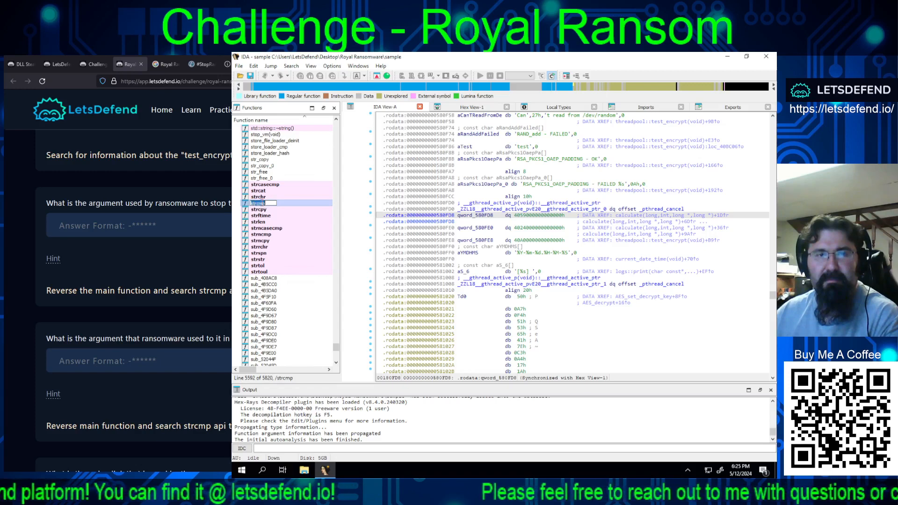
{"action": "double_click", "coordinate": [247, 205]}
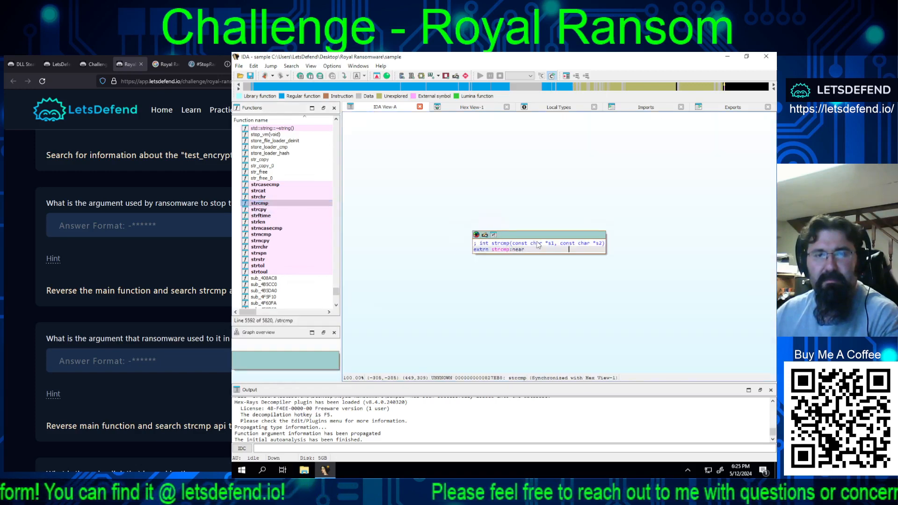
{"action": "mouse_move", "coordinate": [552, 245]}
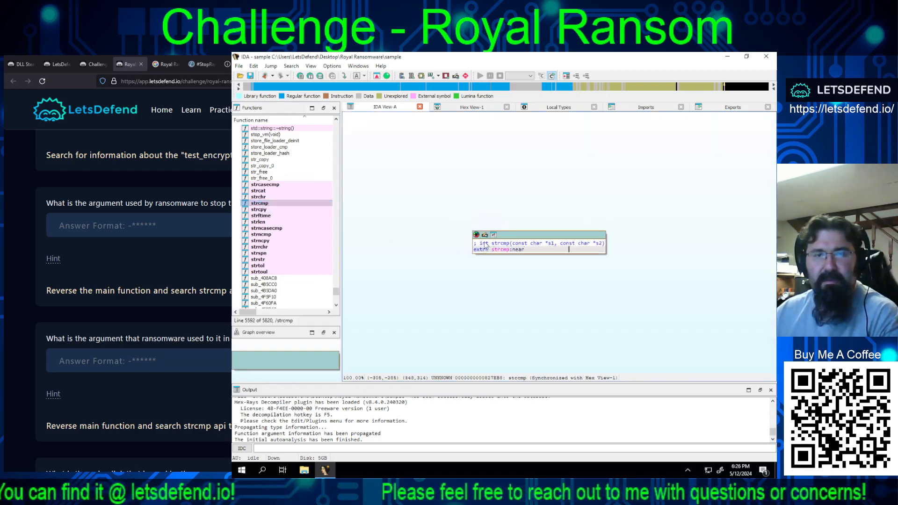
{"action": "double_click", "coordinate": [551, 246]}
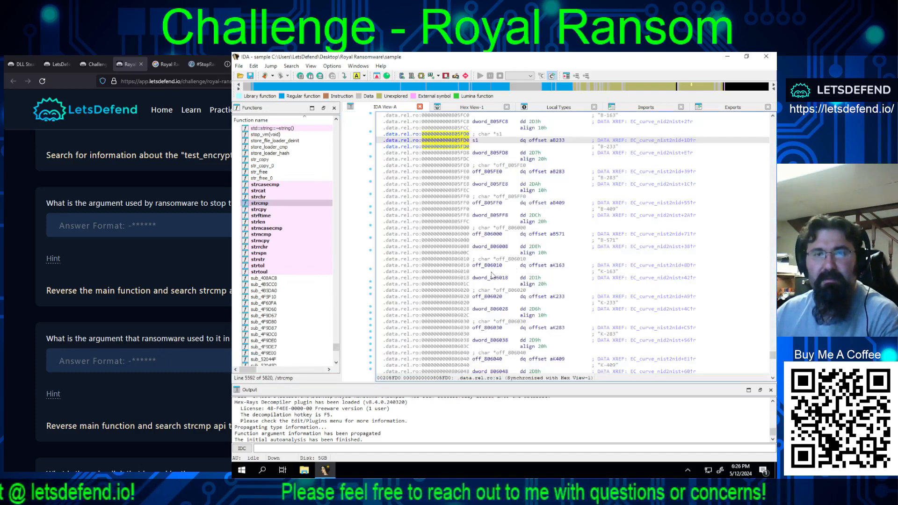
{"action": "left_click", "coordinate": [542, 142]}
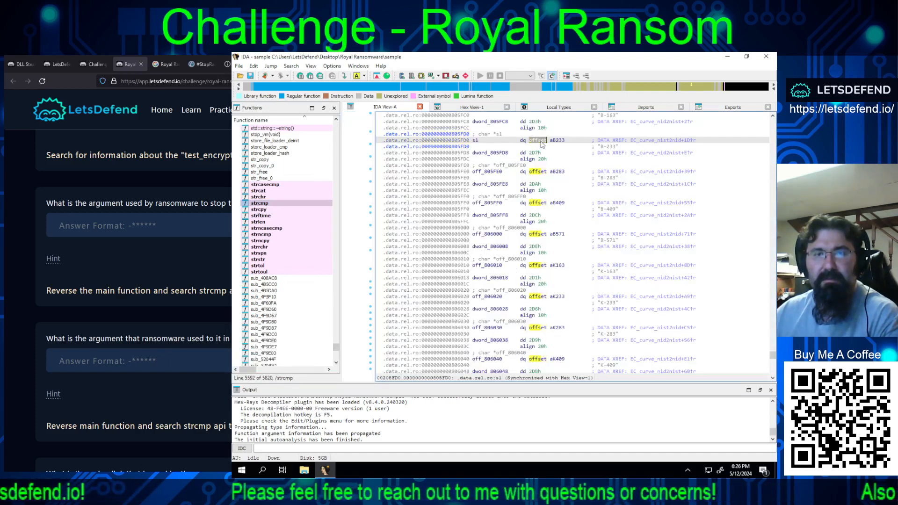
{"action": "double_click", "coordinate": [609, 149]}
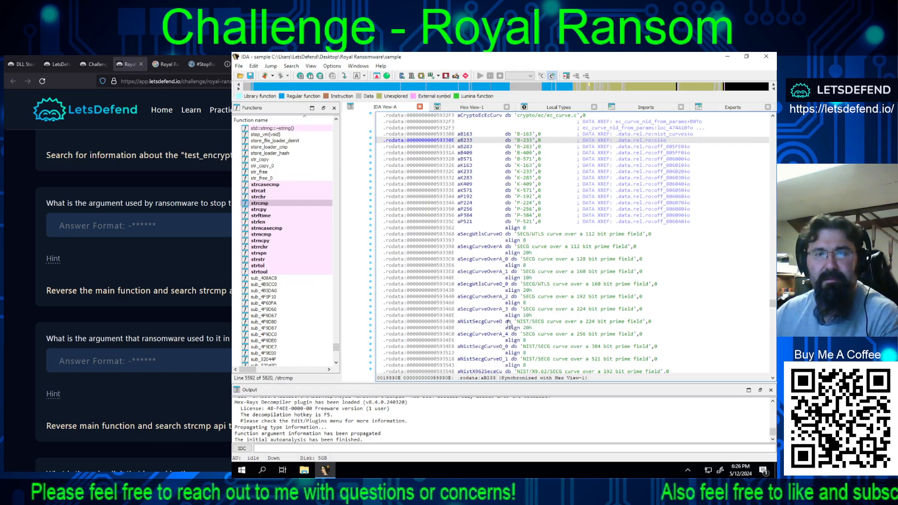
{"action": "scroll", "coordinate": [714, 258], "scroll_direction": "up", "scroll_amount": 5}
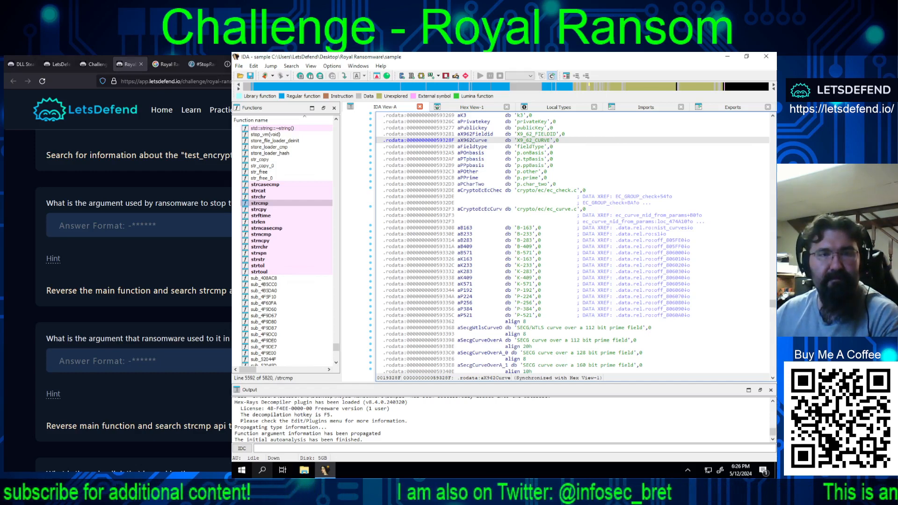
Step: On the LetsDefend page in the browser, view the challenge's Scoreboard, return to the Challenge section and read the AES mode question's hint
{"action": "scroll", "coordinate": [133, 300], "scroll_direction": "up", "scroll_amount": 15}
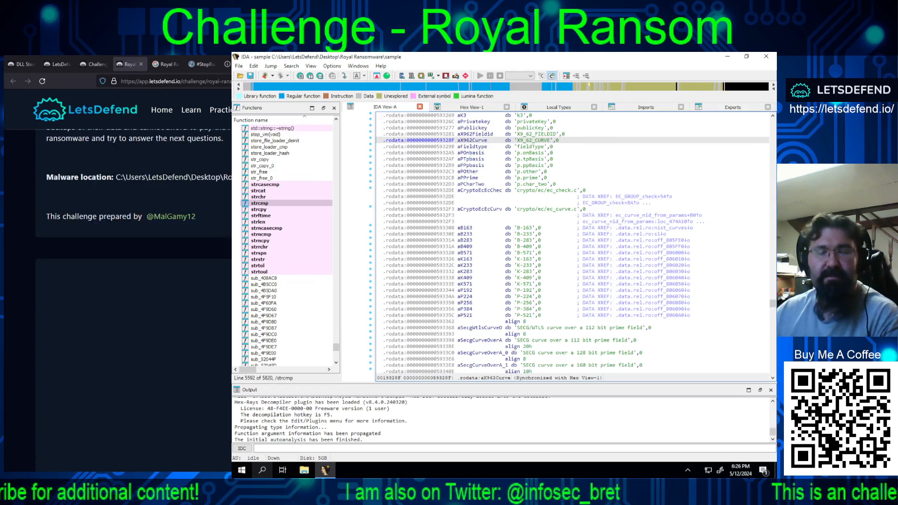
{"action": "scroll", "coordinate": [134, 300], "scroll_direction": "up", "scroll_amount": 8}
{"action": "left_click", "coordinate": [174, 183]}
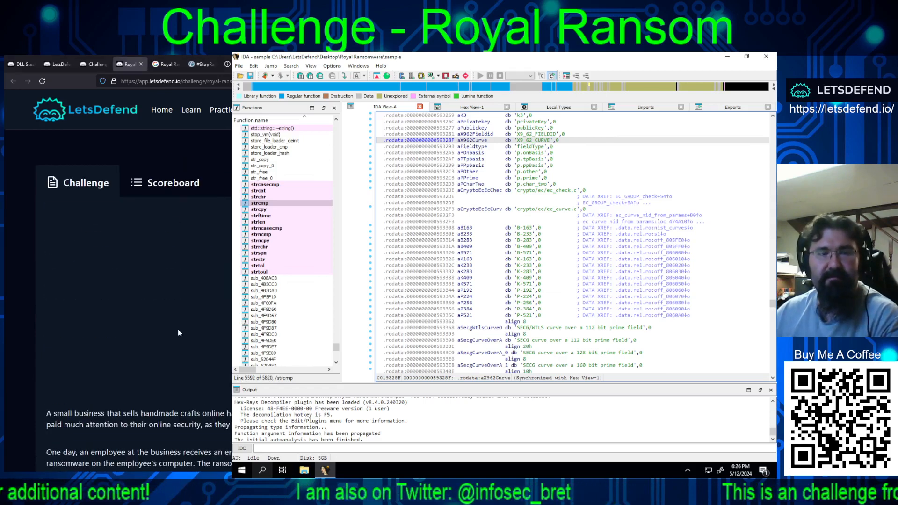
{"action": "scroll", "coordinate": [140, 300], "scroll_direction": "down", "scroll_amount": 10}
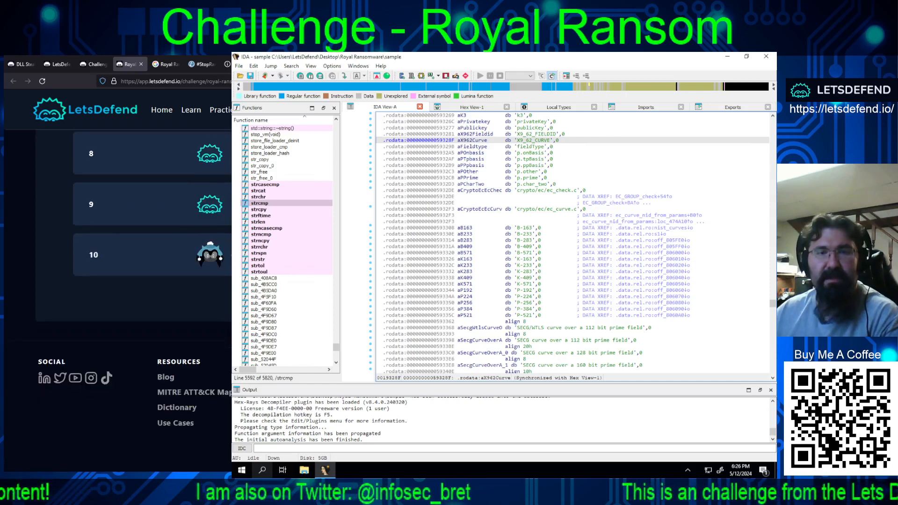
{"action": "scroll", "coordinate": [140, 299], "scroll_direction": "up", "scroll_amount": 10}
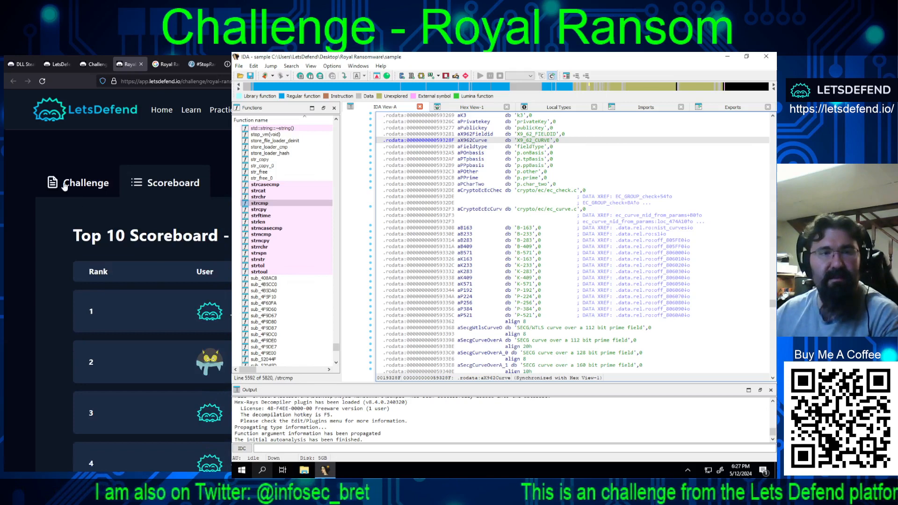
{"action": "left_click", "coordinate": [65, 185]}
{"action": "scroll", "coordinate": [170, 325], "scroll_direction": "down", "scroll_amount": 5}
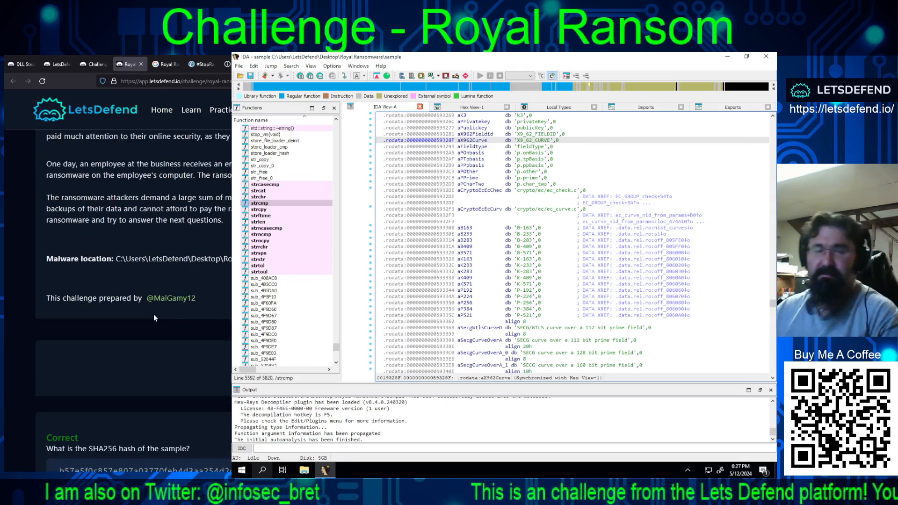
{"action": "scroll", "coordinate": [154, 314], "scroll_direction": "down", "scroll_amount": 15}
{"action": "scroll", "coordinate": [150, 351], "scroll_direction": "down", "scroll_amount": 3}
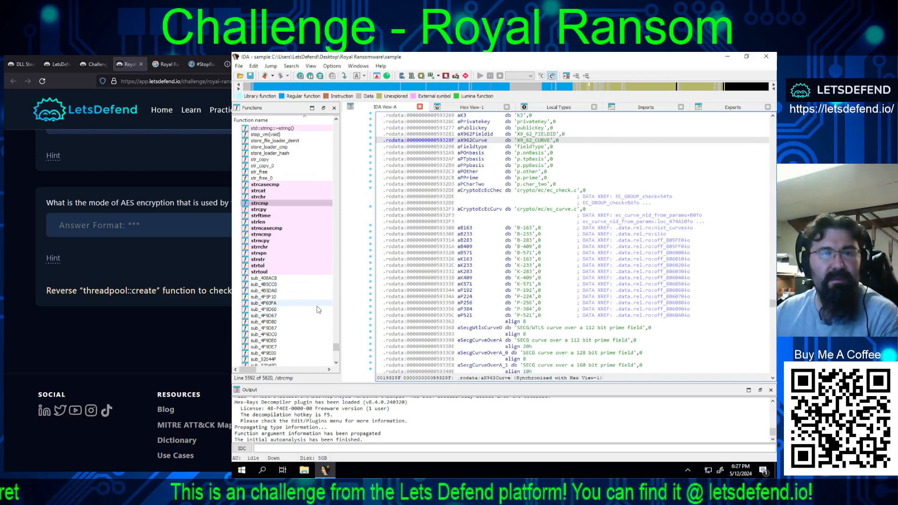
Step: In IDA, find threadpool::create(int) in the function list and open its disassembly graph
{"action": "scroll", "coordinate": [302, 298], "scroll_direction": "down", "scroll_amount": 1}
{"action": "scroll", "coordinate": [302, 299], "scroll_direction": "down", "scroll_amount": 15}
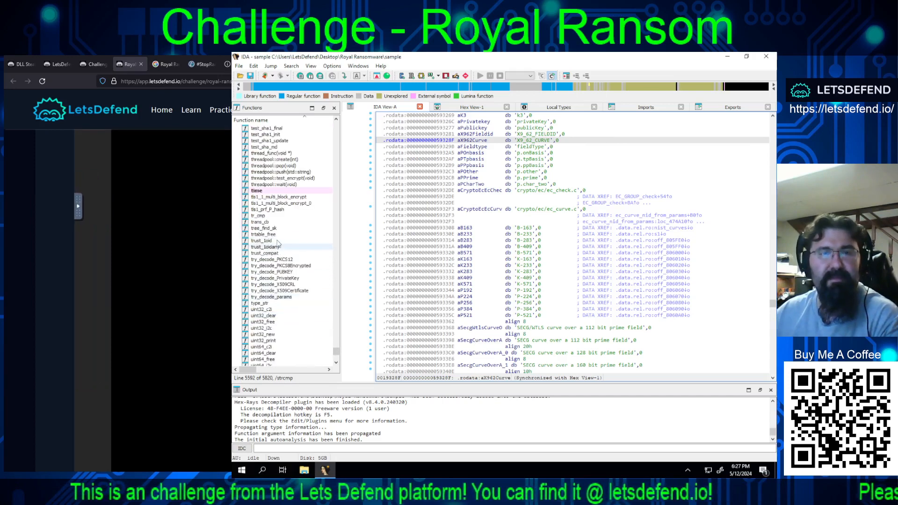
{"action": "left_click", "coordinate": [289, 161]}
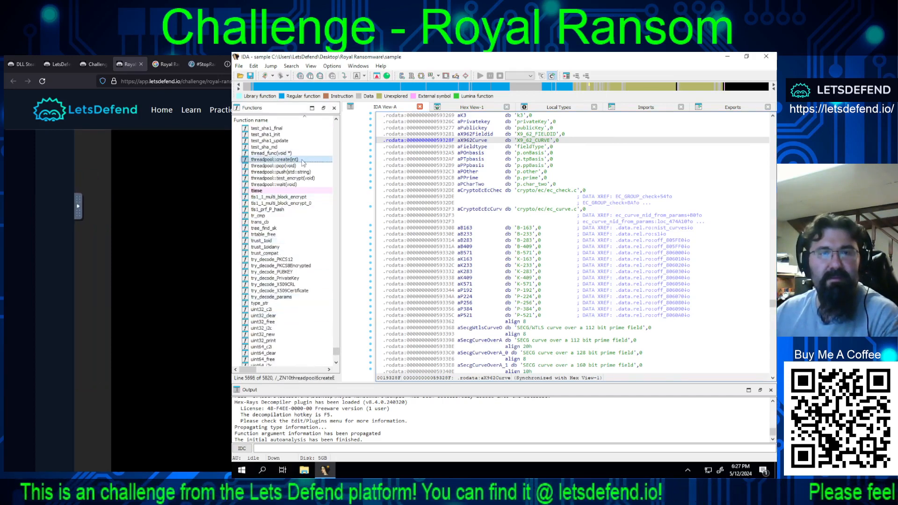
{"action": "double_click", "coordinate": [284, 161]}
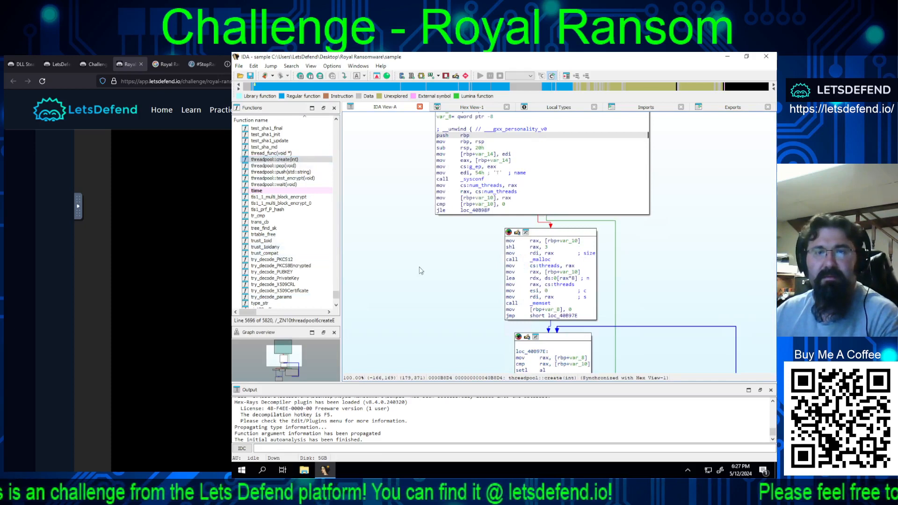
Step: Examine the threadpool::create graph from its entry block to its return block for the AES encryption mode
{"action": "scroll", "coordinate": [418, 268], "scroll_direction": "up", "scroll_amount": 3}
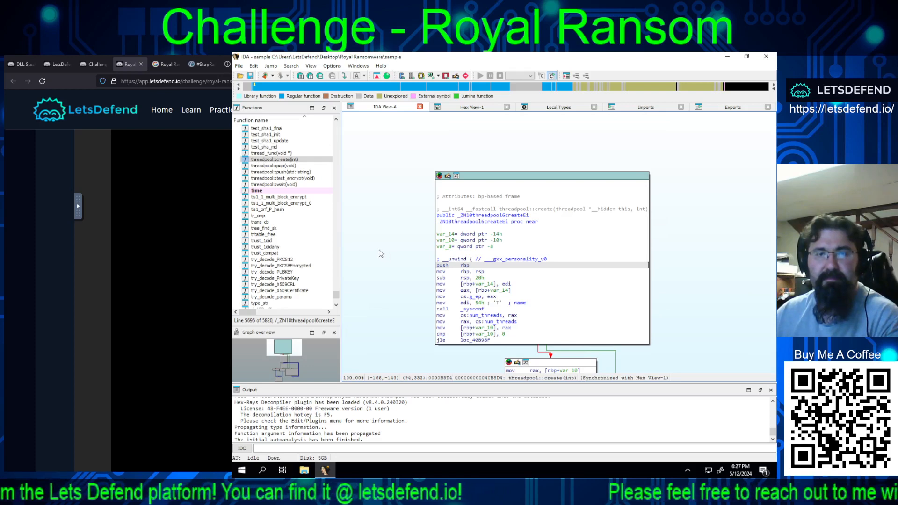
{"action": "scroll", "coordinate": [380, 253], "scroll_direction": "down", "scroll_amount": 3}
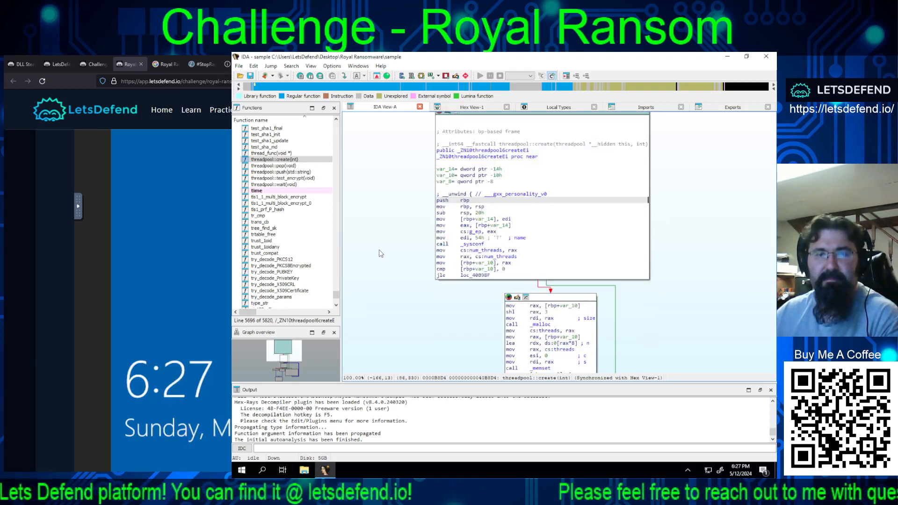
{"action": "scroll", "coordinate": [421, 248], "scroll_direction": "down", "scroll_amount": 3}
{"action": "scroll", "coordinate": [406, 245], "scroll_direction": "down", "scroll_amount": 3}
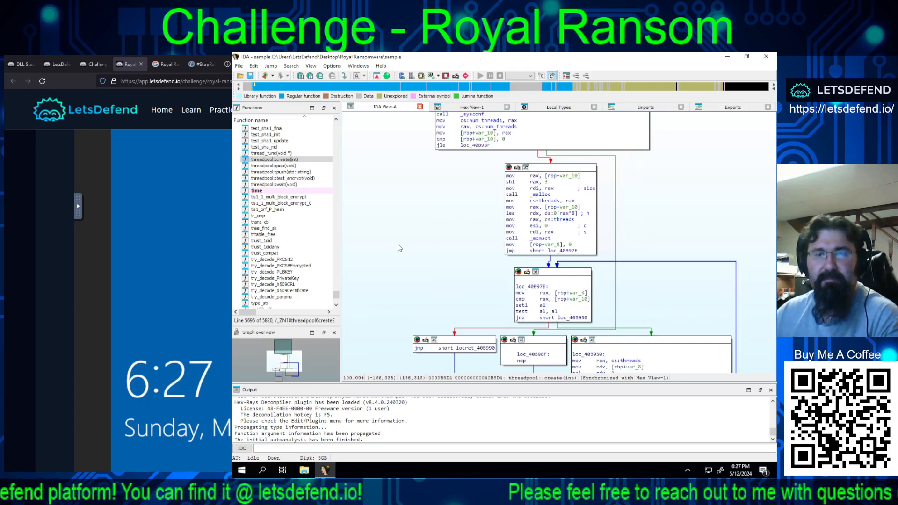
{"action": "scroll", "coordinate": [394, 246], "scroll_direction": "down", "scroll_amount": 3}
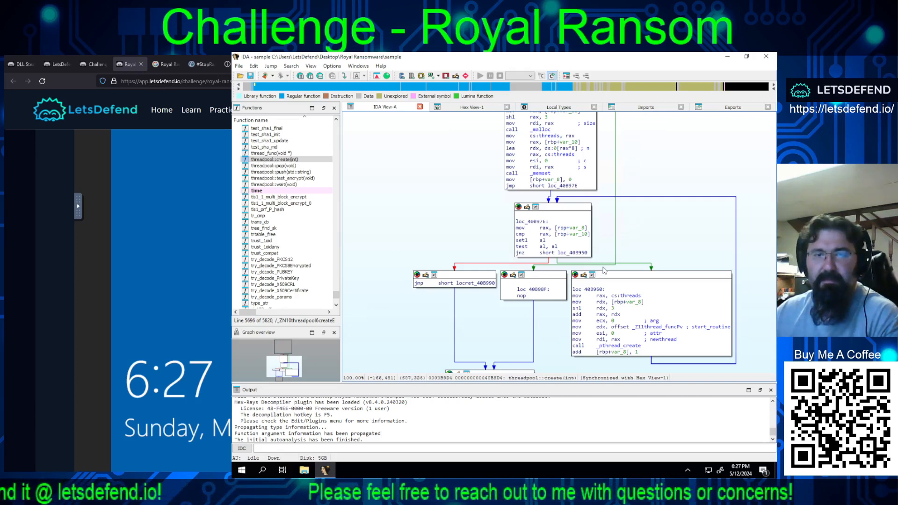
{"action": "scroll", "coordinate": [612, 272], "scroll_direction": "down", "scroll_amount": 6}
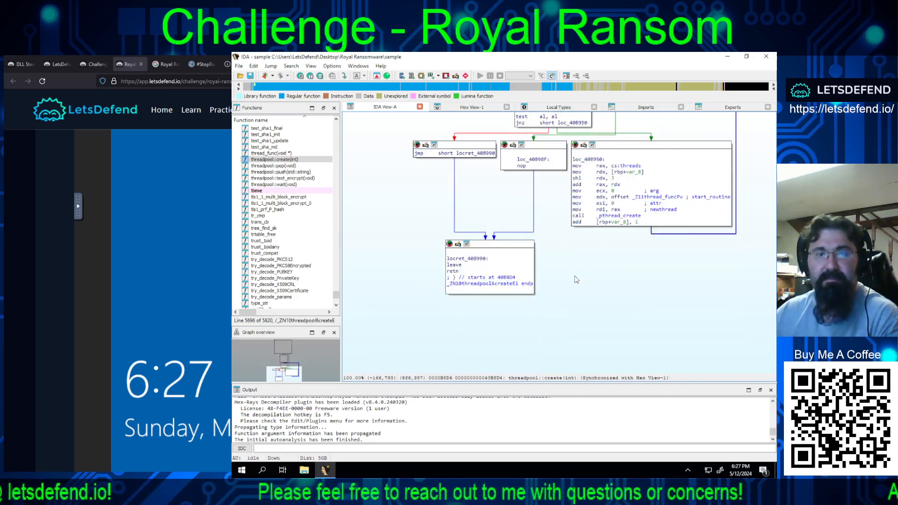
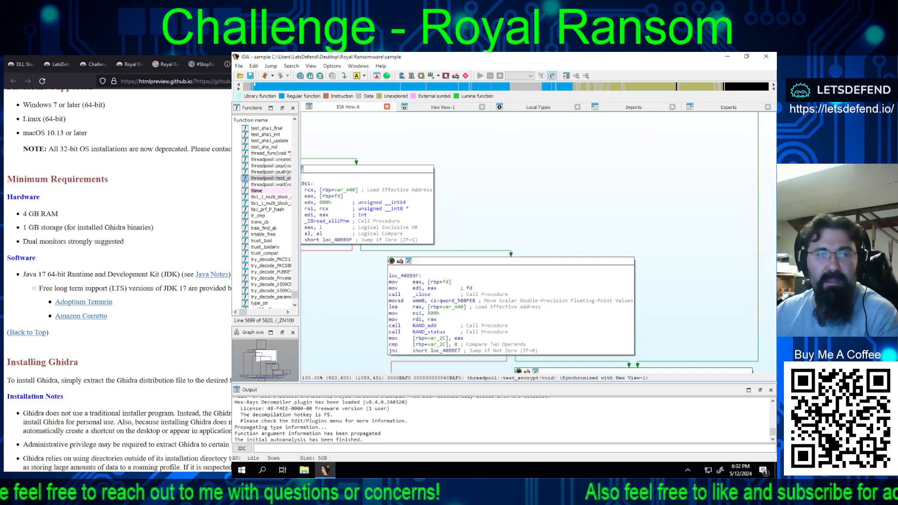
Step: On the LetsDefend challenge page, answer the test string question with "test" and submit it
{"action": "left_click", "coordinate": [134, 68]}
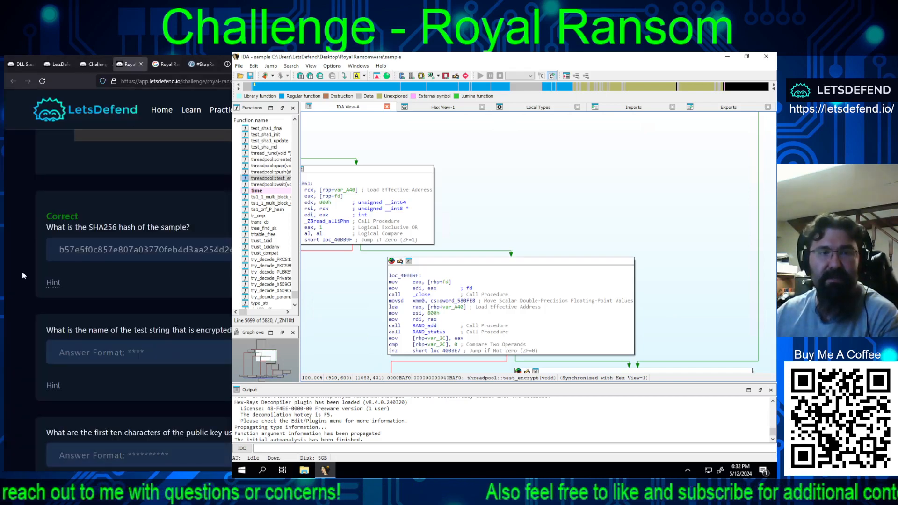
{"action": "scroll", "coordinate": [22, 271], "scroll_direction": "down", "scroll_amount": 2}
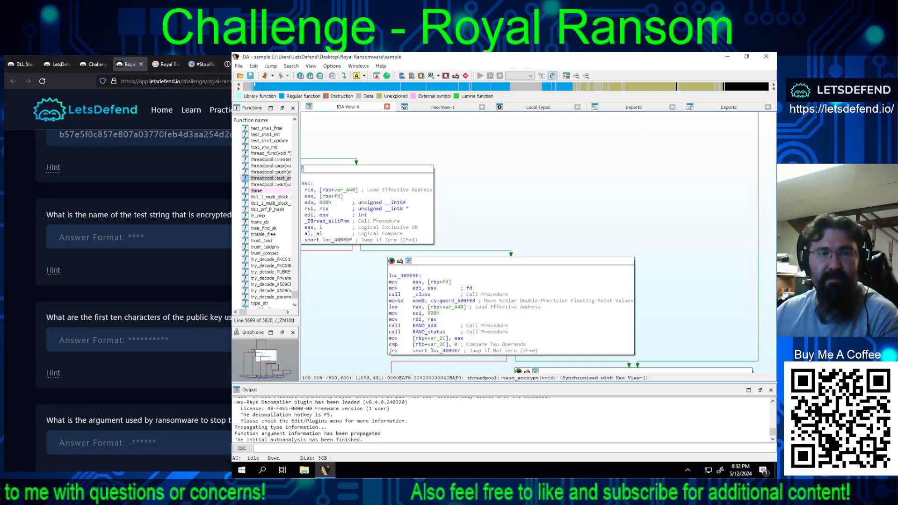
{"action": "left_click", "coordinate": [218, 238]}
{"action": "type", "text": "test"}
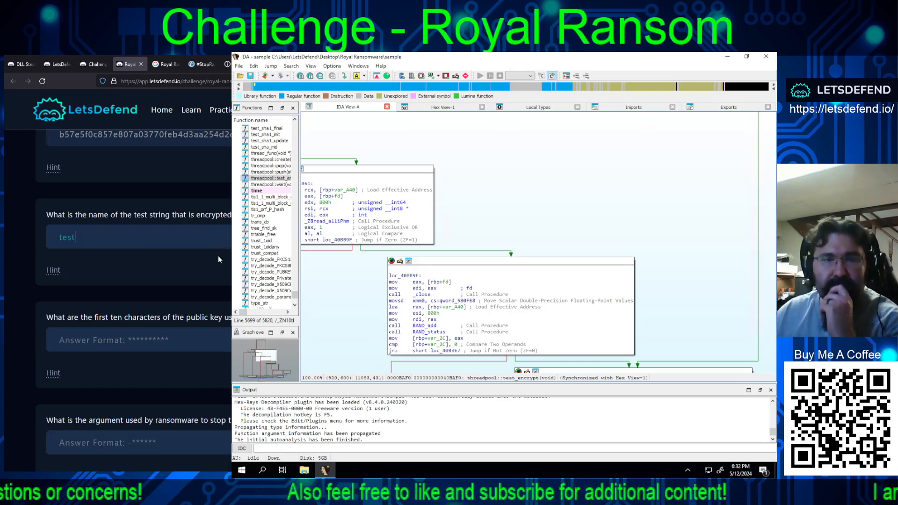
{"action": "key", "text": "Return"}
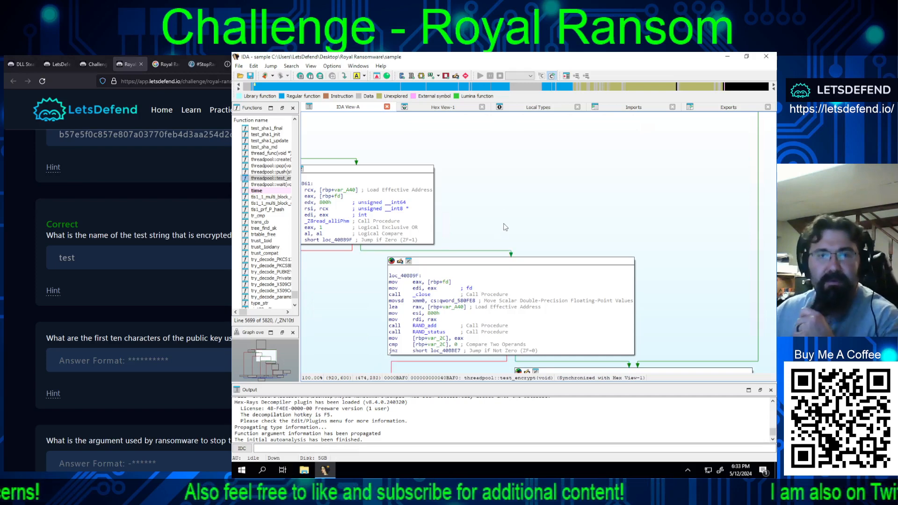
Step: Trace the threadpool::test_encrypt graph in IDA from its entry block to the block that loads the RSA public key
{"action": "left_click_drag", "start_coordinate": [525, 190], "coordinate": [573, 157]}
{"action": "left_click_drag", "start_coordinate": [706, 256], "coordinate": [526, 175]}
{"action": "left_click_drag", "start_coordinate": [573, 237], "coordinate": [541, 112]}
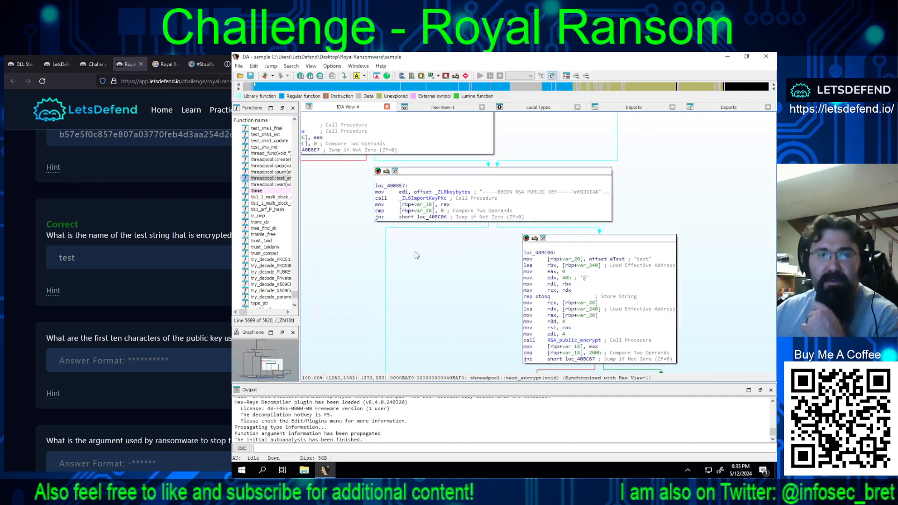
{"action": "scroll", "coordinate": [416, 253], "scroll_direction": "down", "scroll_amount": 5}
{"action": "scroll", "coordinate": [415, 250], "scroll_direction": "up", "scroll_amount": 10}
{"action": "key", "text": "Escape"}
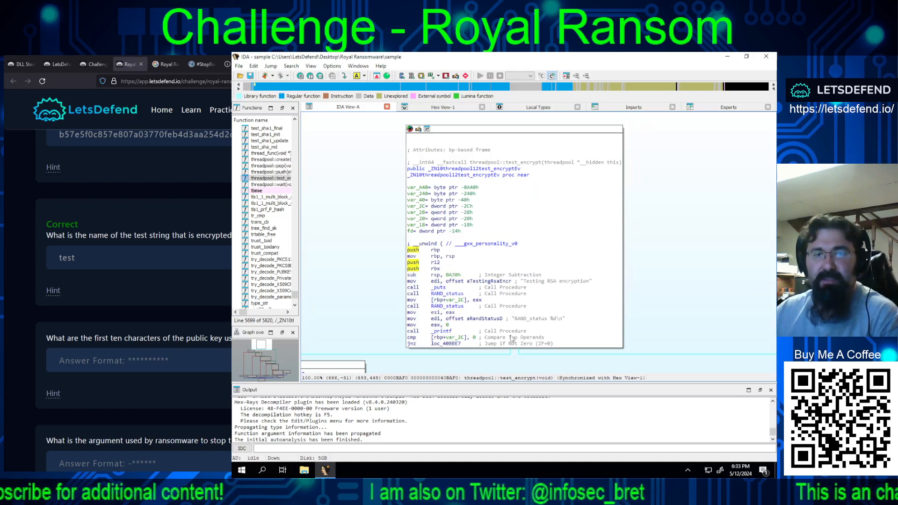
{"action": "left_click_drag", "start_coordinate": [672, 296], "coordinate": [718, 144]}
{"action": "left_click_drag", "start_coordinate": [608, 275], "coordinate": [297, 165]}
{"action": "left_click_drag", "start_coordinate": [584, 360], "coordinate": [587, 210]}
{"action": "left_click_drag", "start_coordinate": [554, 270], "coordinate": [665, 187]}
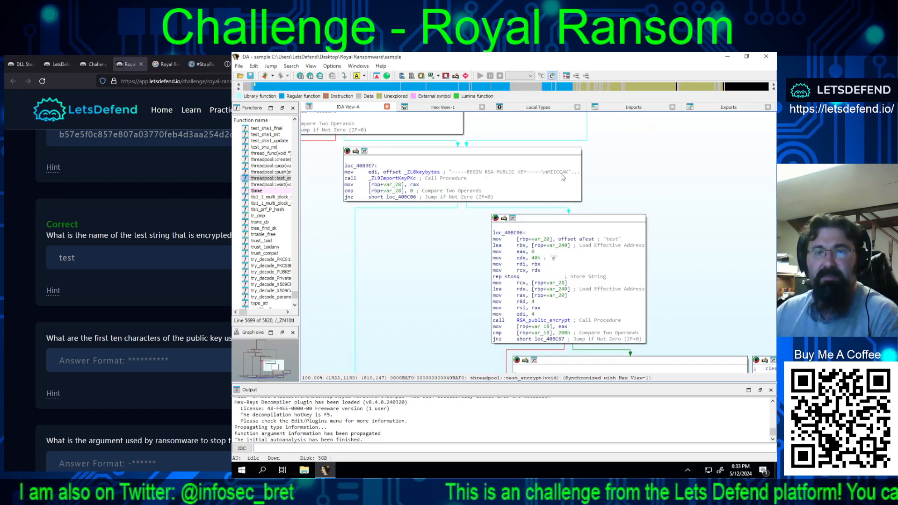
Step: From the threadpool::test_encrypt graph, preview the RSA public key reference and open the keybytes data it points to
{"action": "mouse_move", "coordinate": [553, 176]}
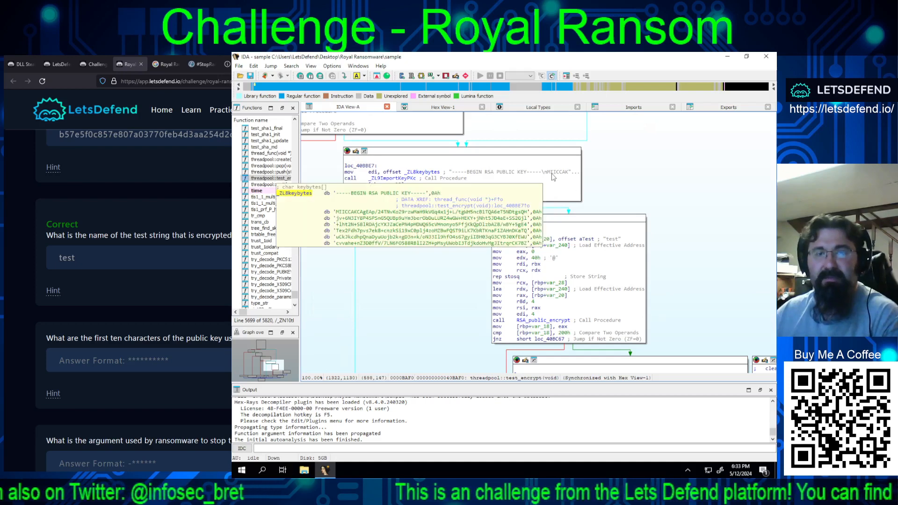
{"action": "left_click_drag", "start_coordinate": [696, 231], "coordinate": [687, 207]}
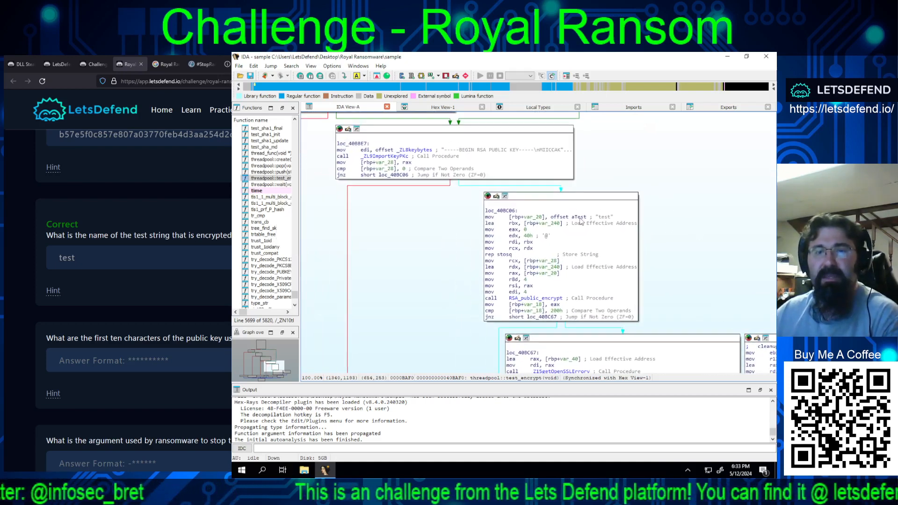
{"action": "mouse_move", "coordinate": [574, 221]}
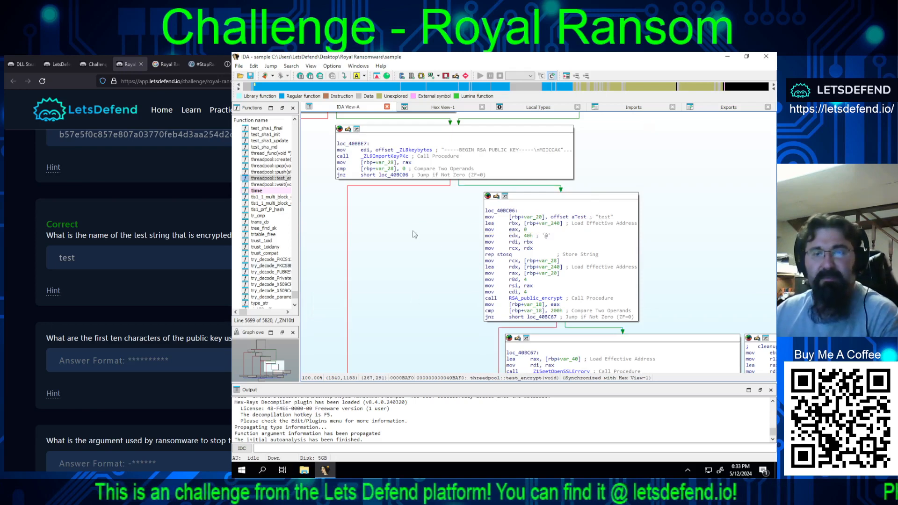
{"action": "left_click_drag", "start_coordinate": [410, 224], "coordinate": [431, 288]}
{"action": "left_click", "coordinate": [493, 214]}
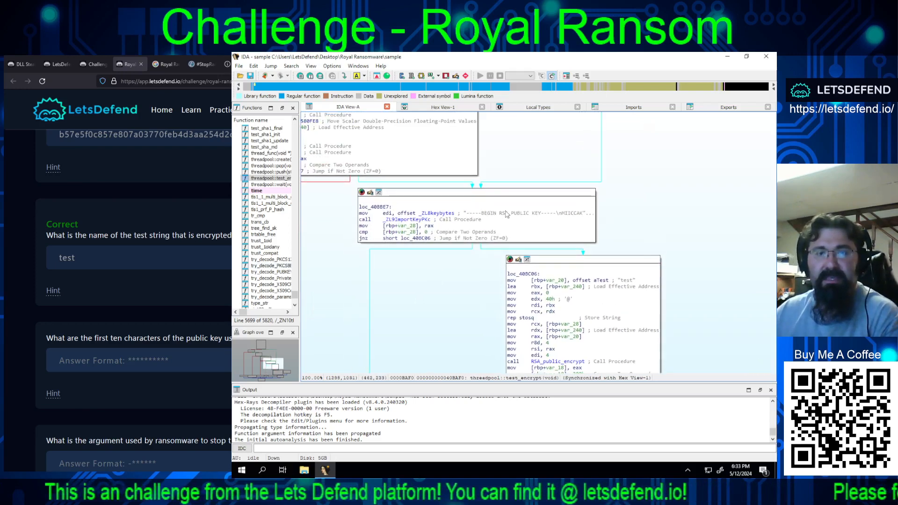
{"action": "double_click", "coordinate": [495, 215]}
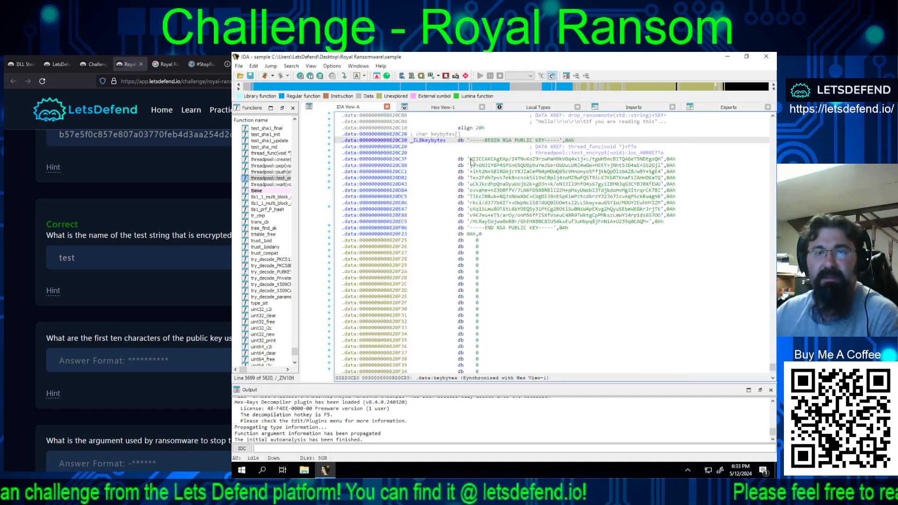
Step: Copy the first ten characters of the public key from the line below the BEGIN RSA PUBLIC KEY header
{"action": "left_click", "coordinate": [471, 160]}
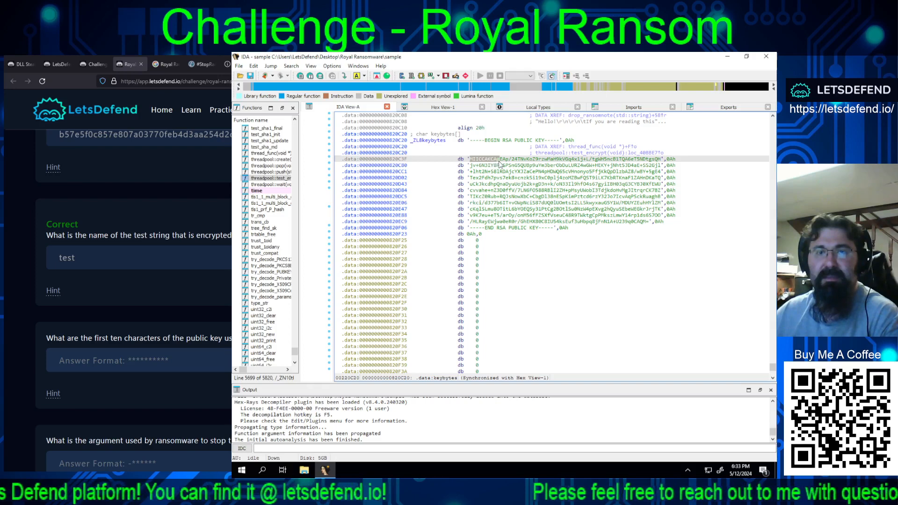
{"action": "right_click", "coordinate": [489, 161]}
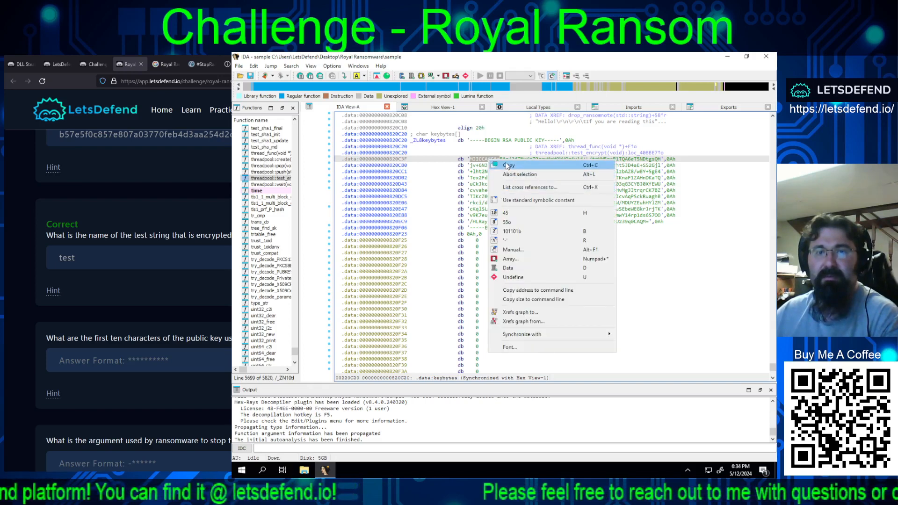
{"action": "left_click", "coordinate": [506, 167]}
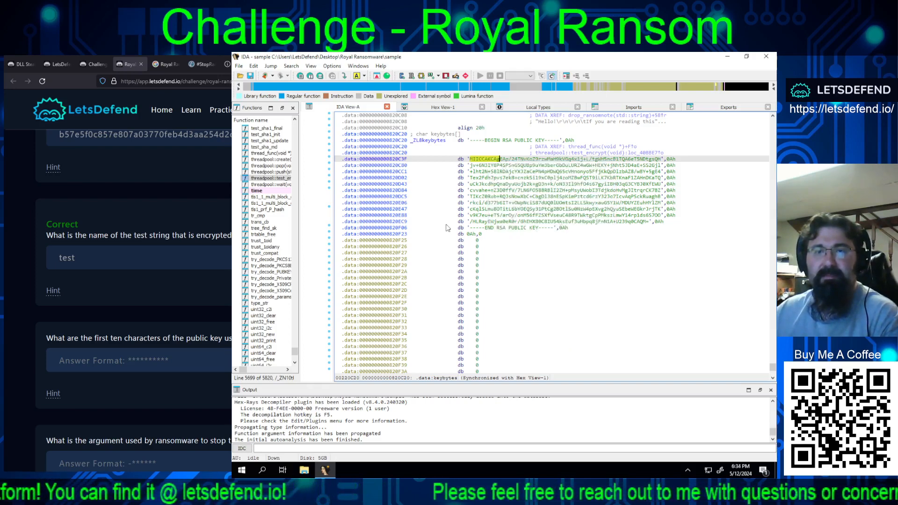
Step: Return to the threadpool::test_encrypt graph and bring the RSA public key and RSA_public_encrypt blocks into view
{"action": "double_click", "coordinate": [263, 179]}
{"action": "left_click_drag", "start_coordinate": [548, 197], "coordinate": [626, 233]}
{"action": "scroll", "coordinate": [627, 234], "scroll_direction": "down", "scroll_amount": 10}
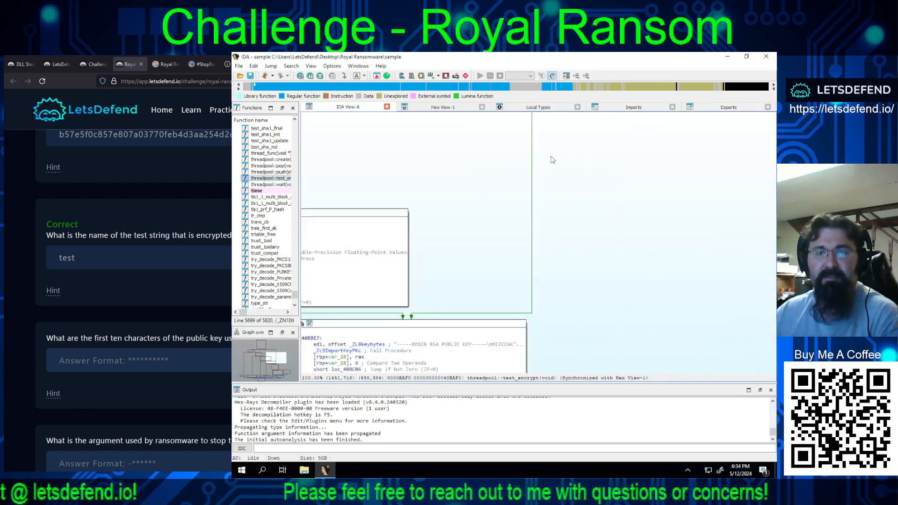
{"action": "left_click_drag", "start_coordinate": [605, 274], "coordinate": [711, 209]}
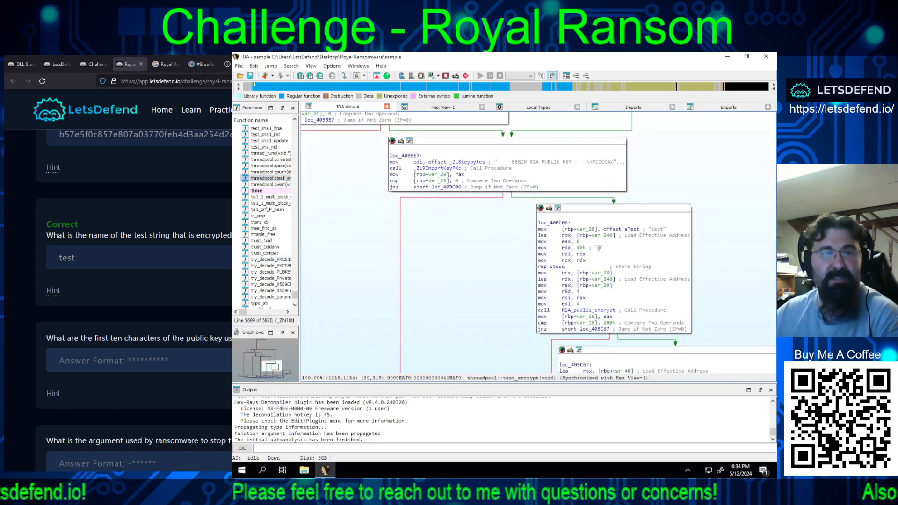
Step: On the LetsDefend challenge page, answer the public key question with "MIICCAKCAg" and submit it
{"action": "left_click", "coordinate": [101, 361]}
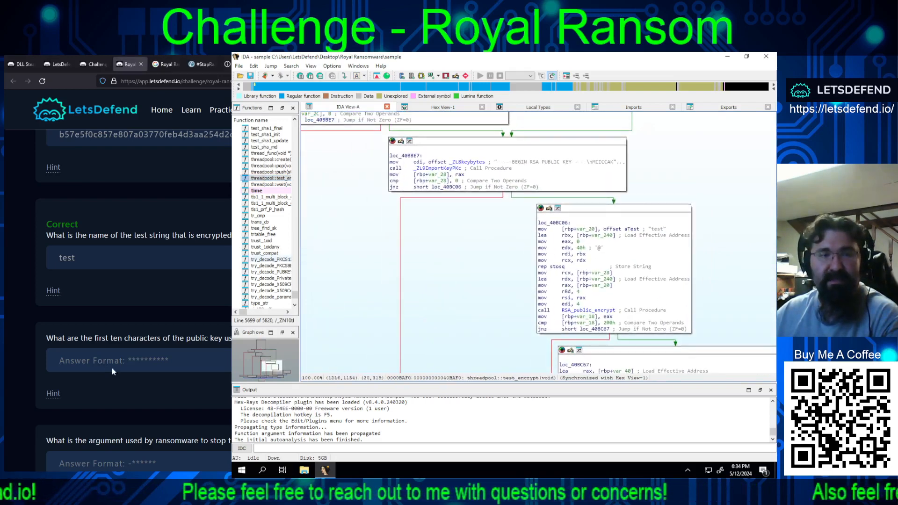
{"action": "key", "text": "ctrl+v"}
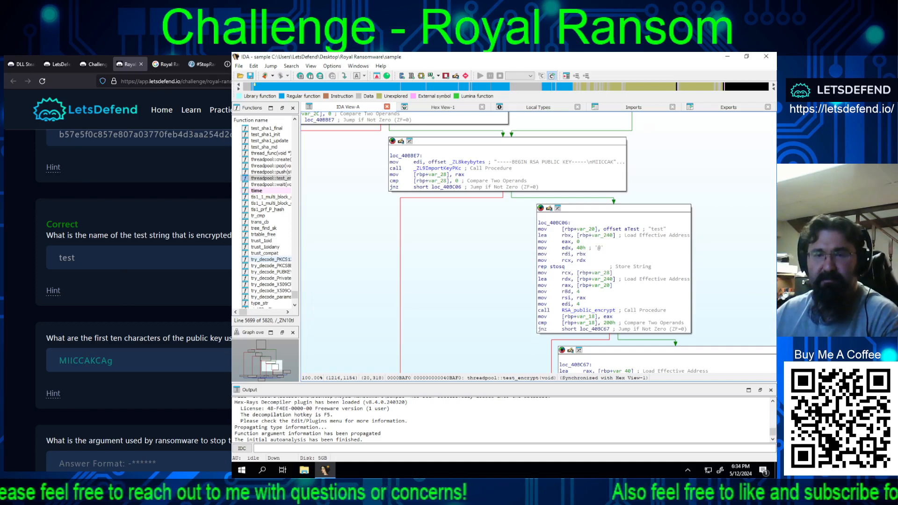
{"action": "scroll", "coordinate": [134, 299], "scroll_direction": "down", "scroll_amount": 1}
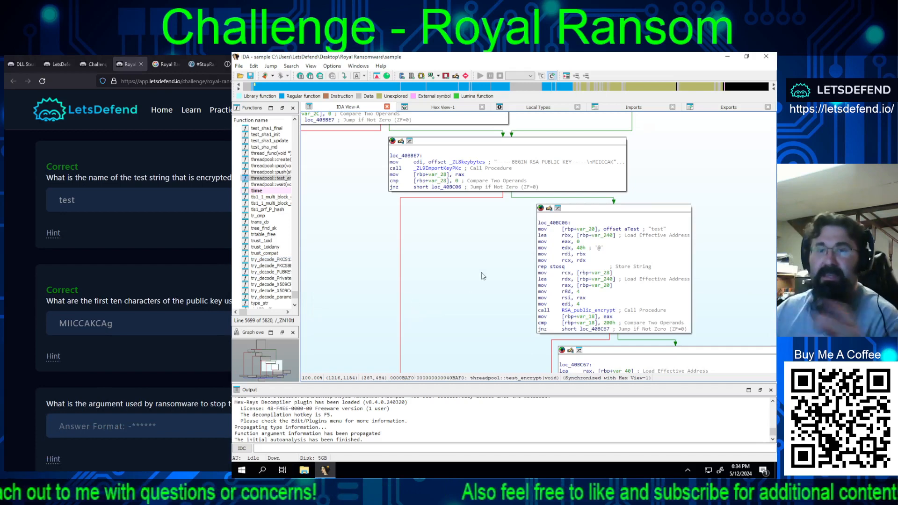
Step: In IDA, review the general options for graph, browser, strings, cross-references, disassembly and analysis
{"action": "left_click_drag", "start_coordinate": [707, 199], "coordinate": [728, 237]}
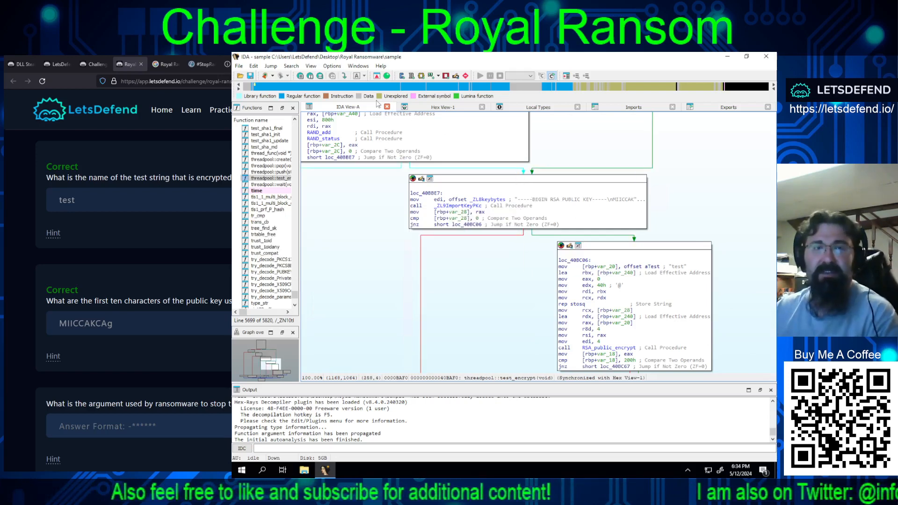
{"action": "left_click", "coordinate": [333, 66]}
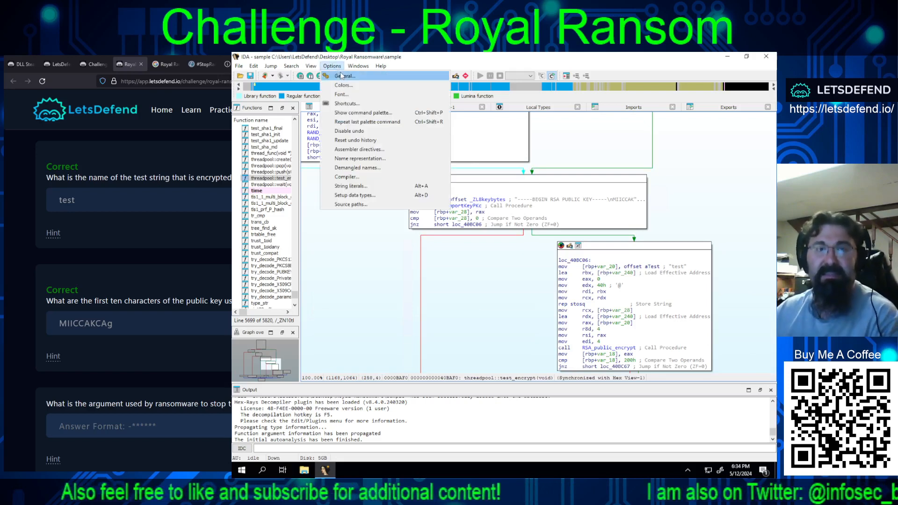
{"action": "left_click", "coordinate": [338, 75]}
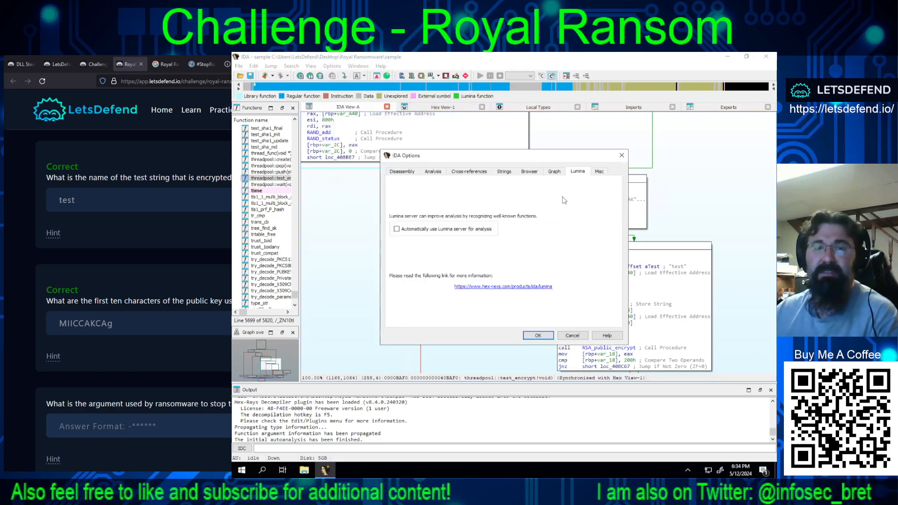
{"action": "left_click", "coordinate": [554, 172]}
{"action": "left_click", "coordinate": [529, 172]}
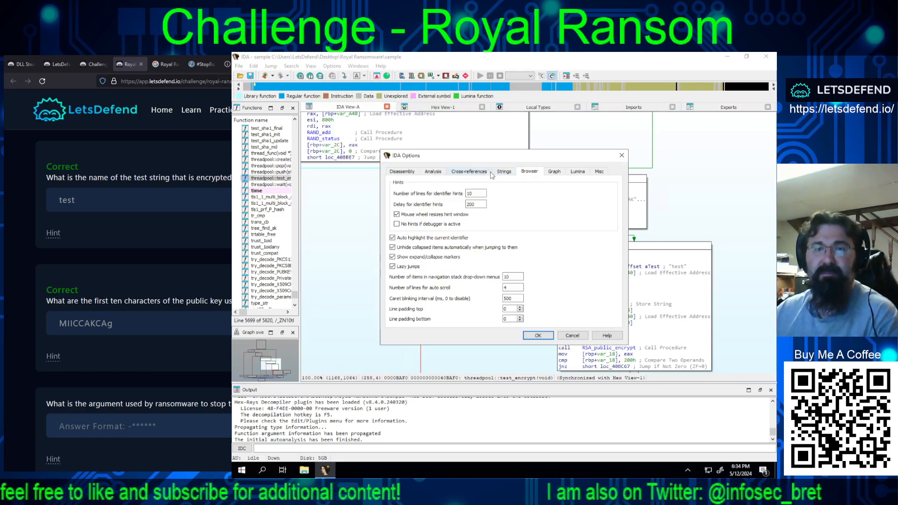
{"action": "left_click", "coordinate": [502, 172]}
{"action": "left_click", "coordinate": [470, 172]}
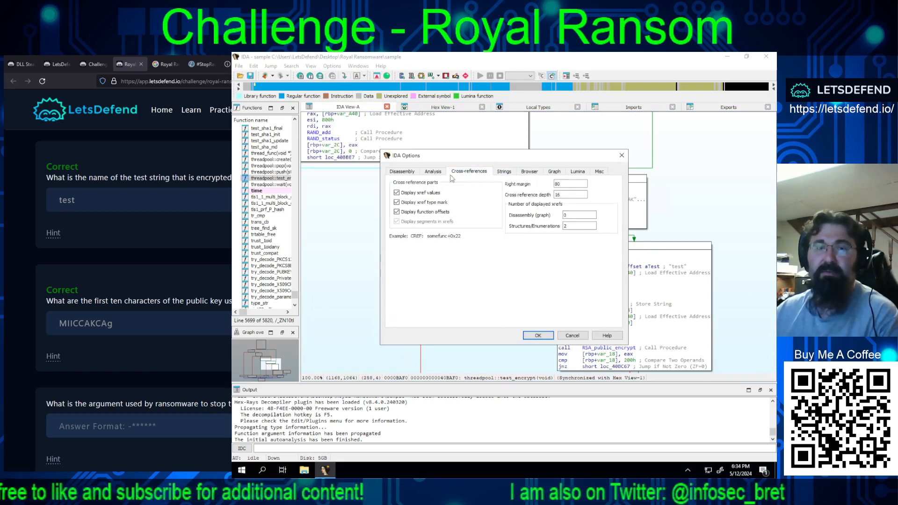
{"action": "left_click", "coordinate": [414, 173]}
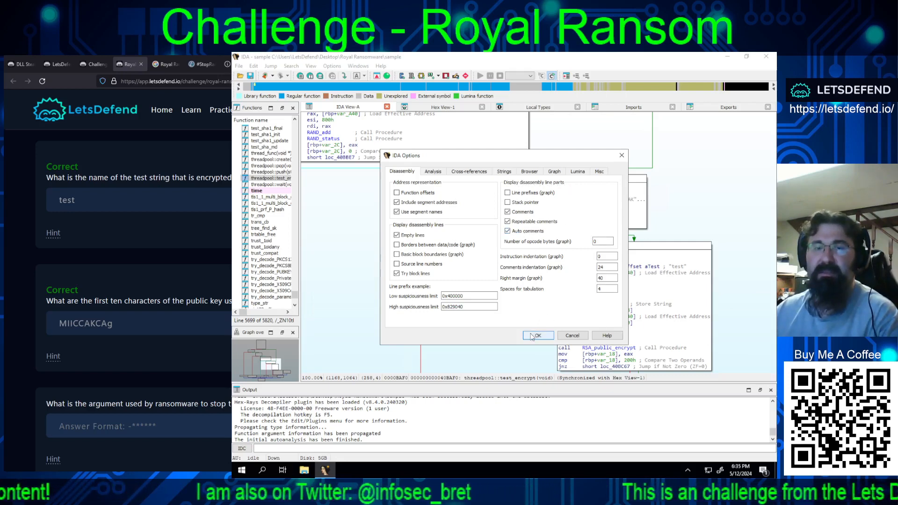
{"action": "left_click", "coordinate": [434, 173]}
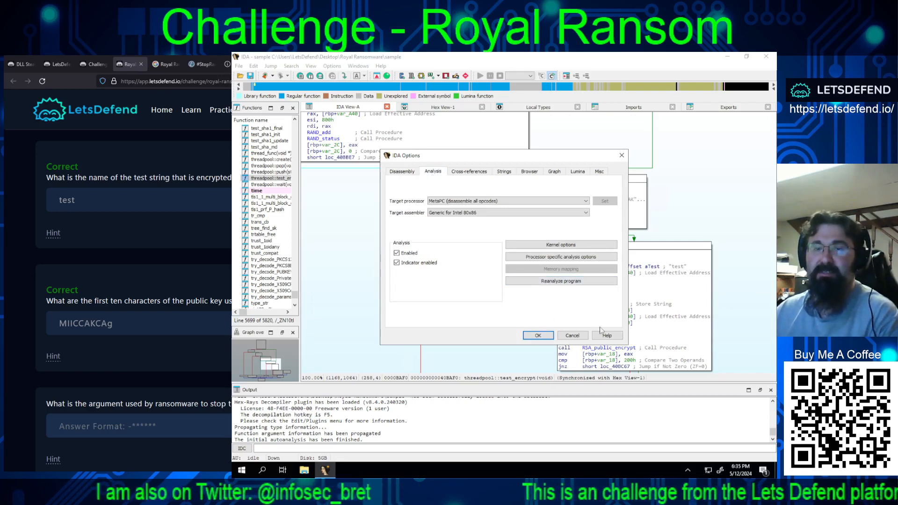
{"action": "left_click", "coordinate": [538, 335]}
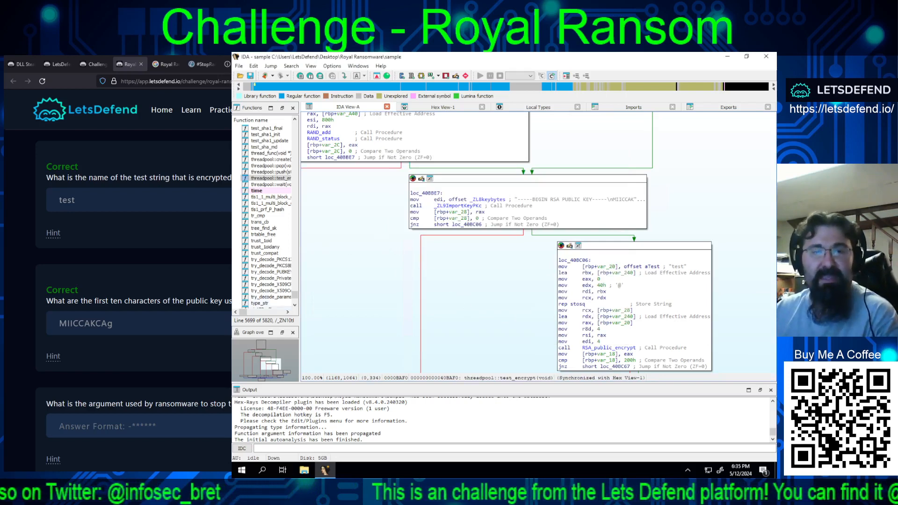
Step: Check the stop-argument question on the challenge page, and find main in IDA's function list and open its disassembly graph
{"action": "scroll", "coordinate": [195, 354], "scroll_direction": "down", "scroll_amount": 3}
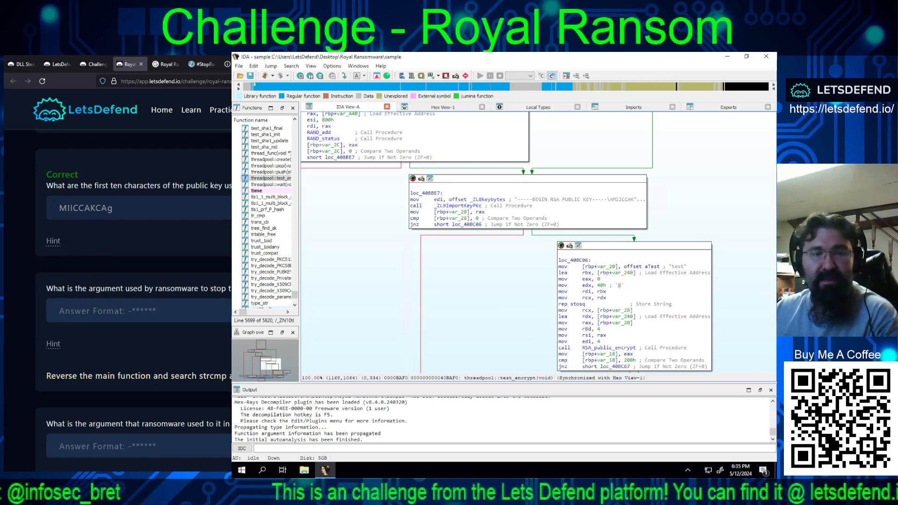
{"action": "scroll", "coordinate": [265, 262], "scroll_direction": "up", "scroll_amount": 10}
{"action": "scroll", "coordinate": [265, 262], "scroll_direction": "up", "scroll_amount": 15}
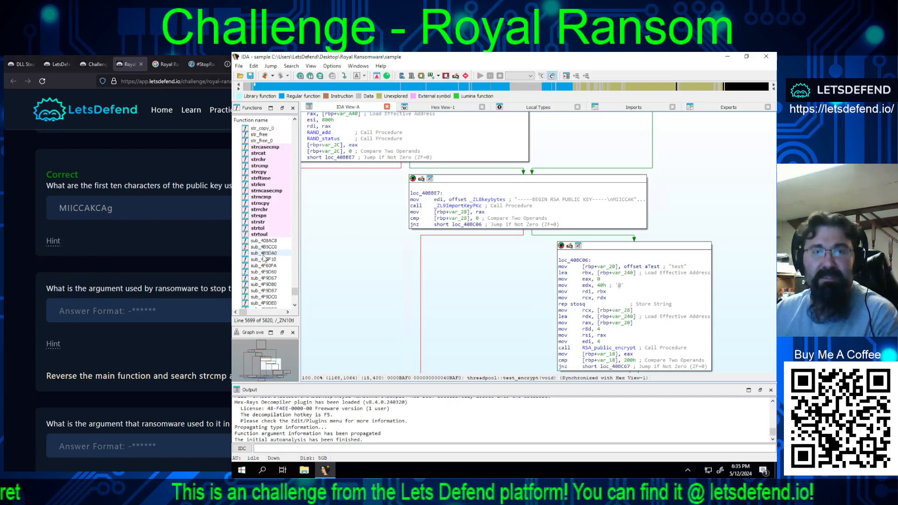
{"action": "scroll", "coordinate": [265, 259], "scroll_direction": "up", "scroll_amount": 5}
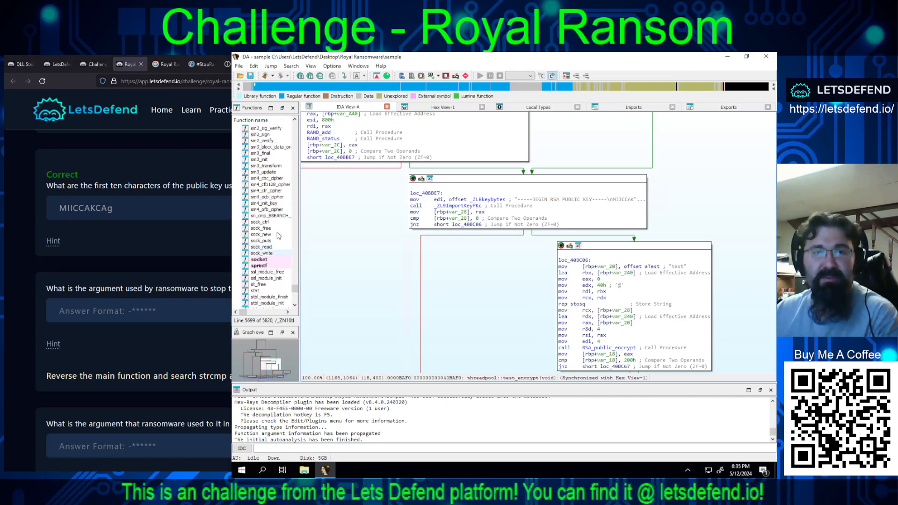
{"action": "scroll", "coordinate": [295, 188], "scroll_direction": "up", "scroll_amount": 10}
{"action": "scroll", "coordinate": [295, 187], "scroll_direction": "up", "scroll_amount": 15}
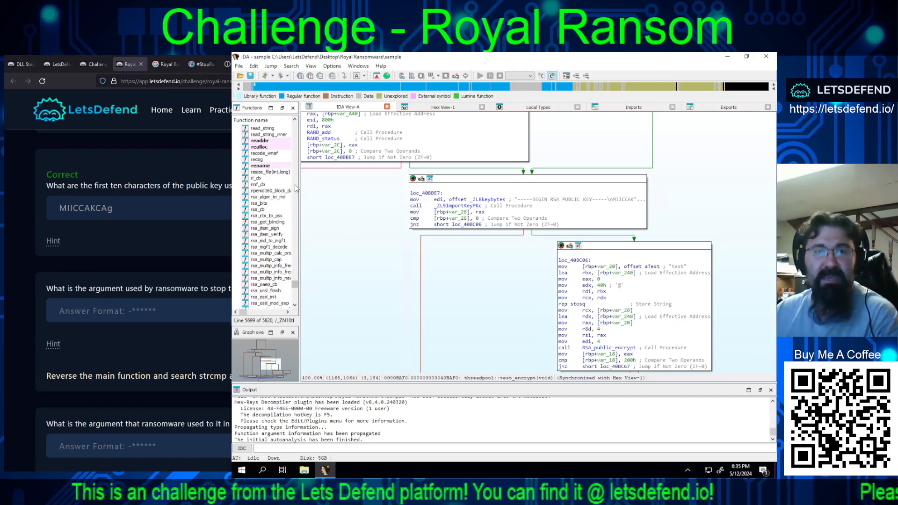
{"action": "scroll", "coordinate": [295, 188], "scroll_direction": "up", "scroll_amount": 10}
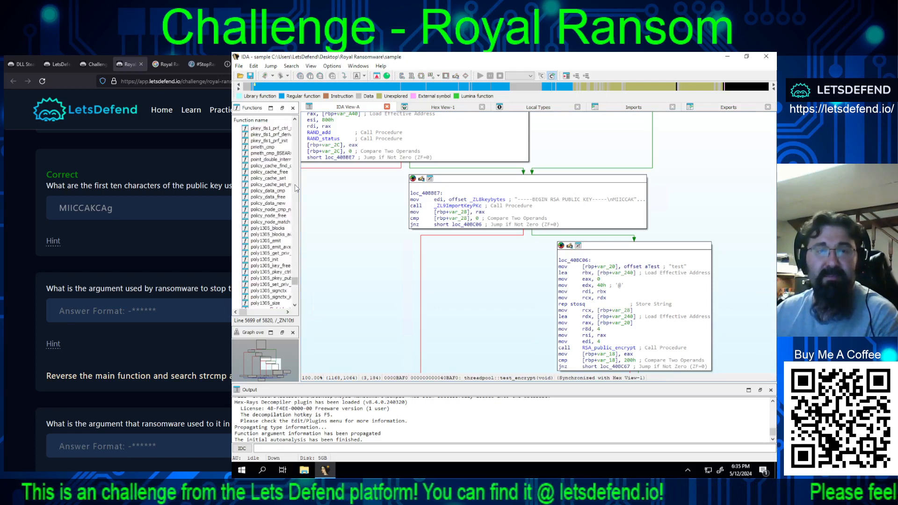
{"action": "scroll", "coordinate": [295, 187], "scroll_direction": "up", "scroll_amount": 15}
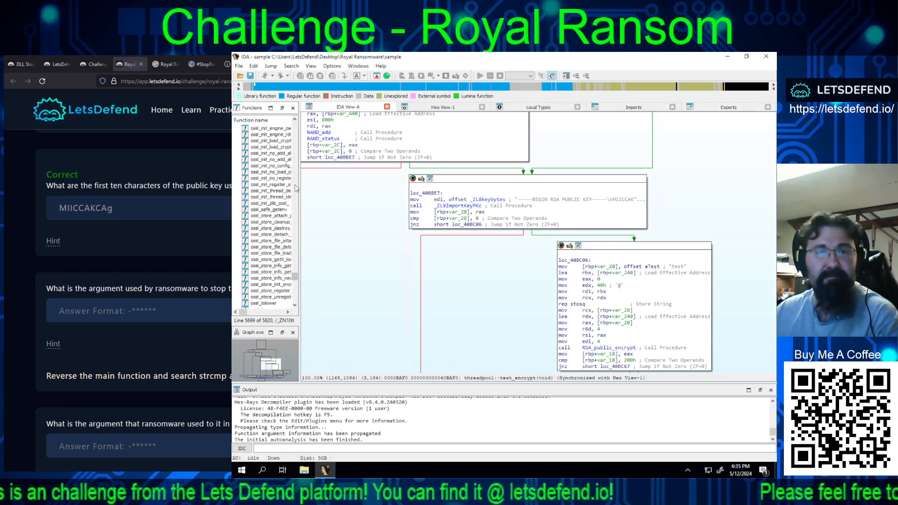
{"action": "scroll", "coordinate": [295, 188], "scroll_direction": "up", "scroll_amount": 10}
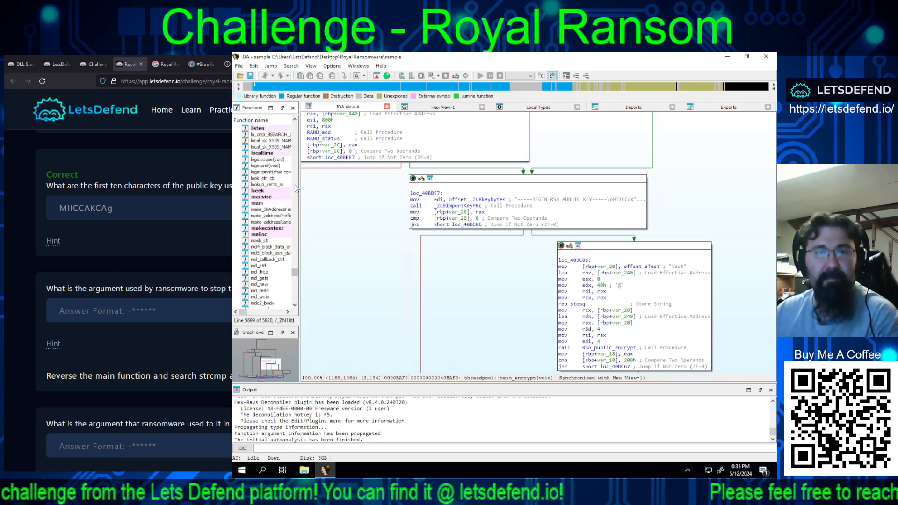
{"action": "double_click", "coordinate": [257, 204]}
Step: Trace the main graph from its entry block through the strcmp blocks for the command-line arguments the ransomware accepts
{"action": "left_click_drag", "start_coordinate": [546, 242], "coordinate": [510, 307]}
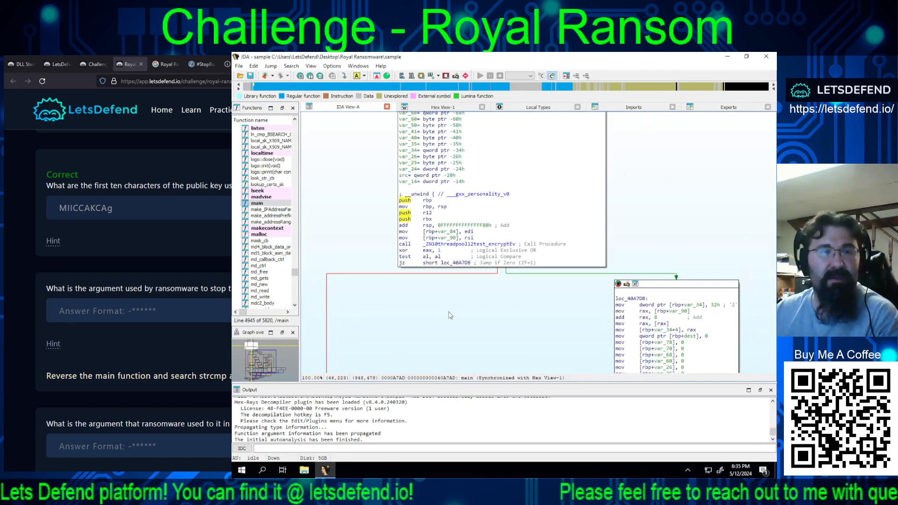
{"action": "left_click_drag", "start_coordinate": [510, 316], "coordinate": [427, 224]}
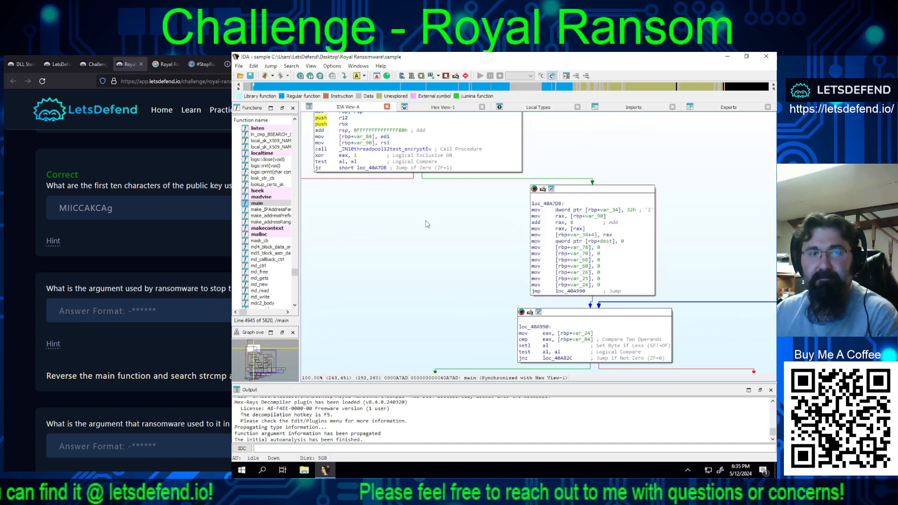
{"action": "left_click_drag", "start_coordinate": [519, 207], "coordinate": [644, 206]}
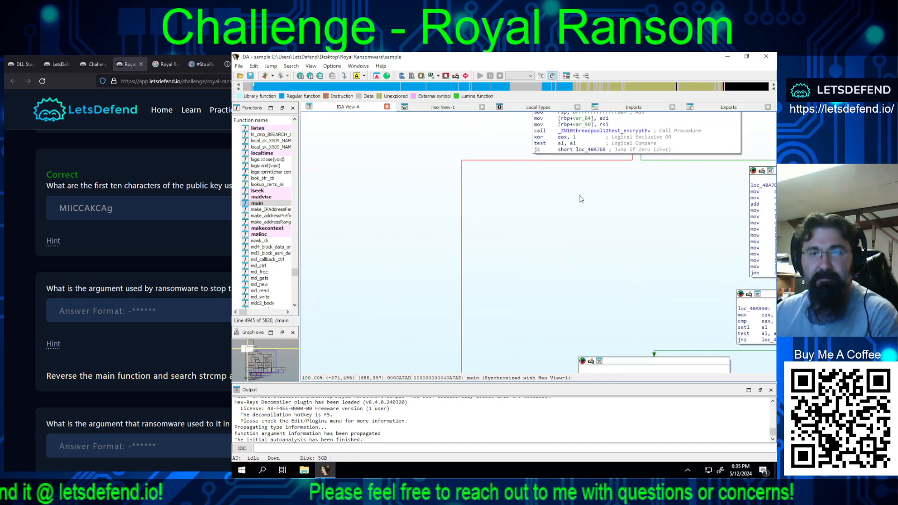
{"action": "left_click_drag", "start_coordinate": [584, 218], "coordinate": [577, 102]}
{"action": "left_click_drag", "start_coordinate": [639, 357], "coordinate": [536, 122]}
{"action": "left_click_drag", "start_coordinate": [548, 245], "coordinate": [364, 304]}
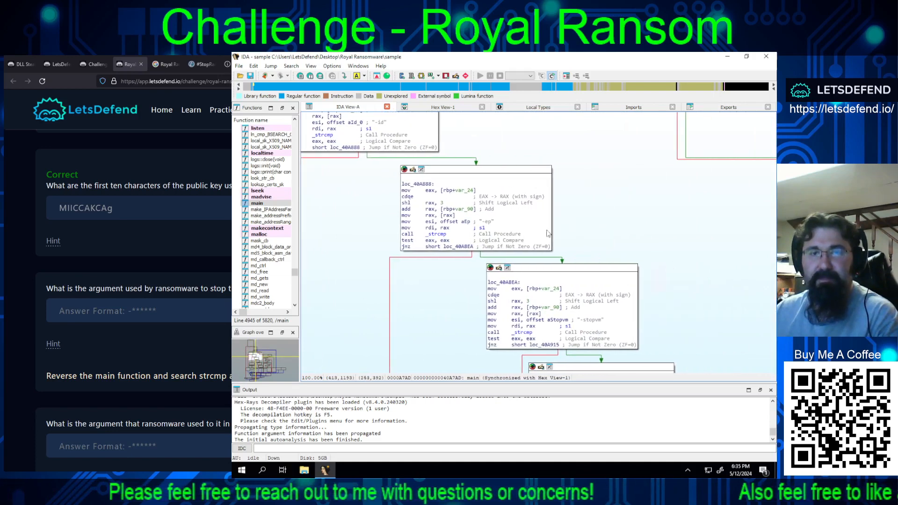
{"action": "left_click_drag", "start_coordinate": [546, 253], "coordinate": [355, 392]}
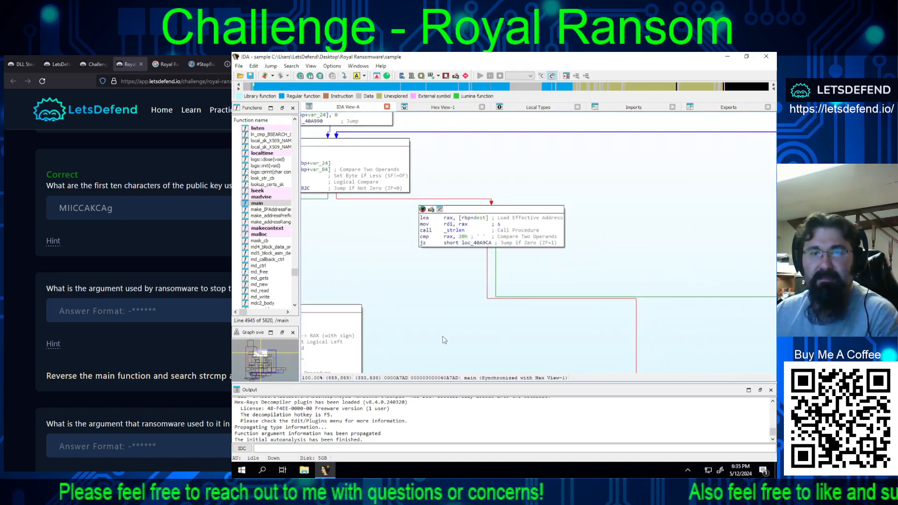
{"action": "left_click_drag", "start_coordinate": [443, 337], "coordinate": [313, 185]}
{"action": "left_click_drag", "start_coordinate": [569, 214], "coordinate": [372, 249]}
{"action": "left_click_drag", "start_coordinate": [372, 248], "coordinate": [481, 116]}
{"action": "left_click_drag", "start_coordinate": [412, 261], "coordinate": [677, 259]}
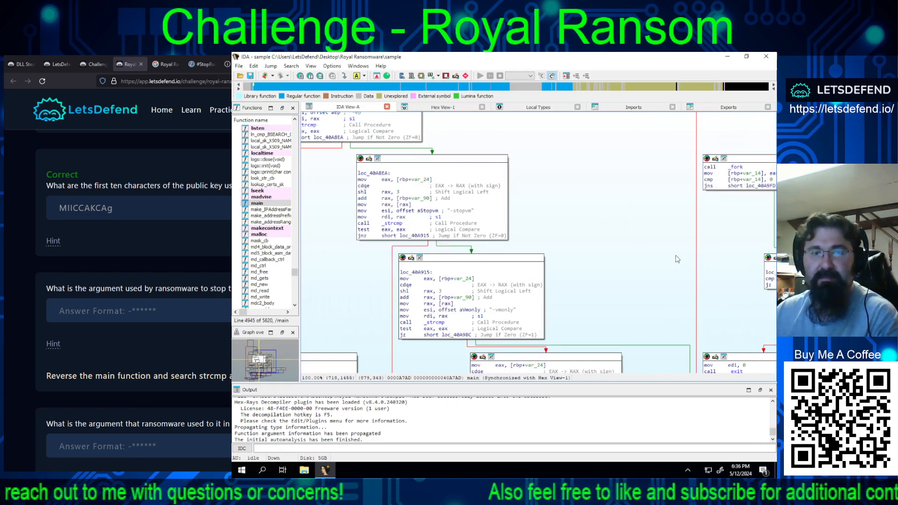
{"action": "left_click_drag", "start_coordinate": [625, 240], "coordinate": [701, 254]}
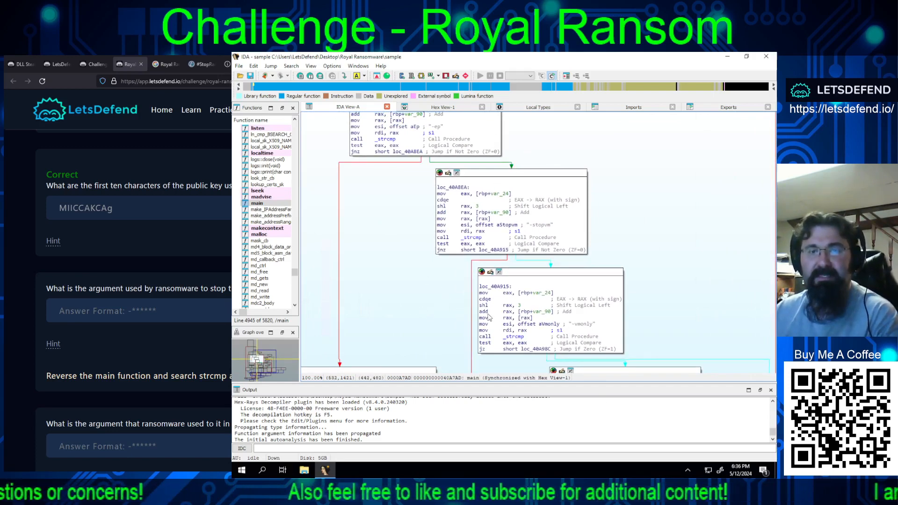
Step: Compare the argument strings in main's consecutive strcmp blocks, from loc_40A888 down to the blocks below loc_40A915
{"action": "mouse_move", "coordinate": [514, 229]}
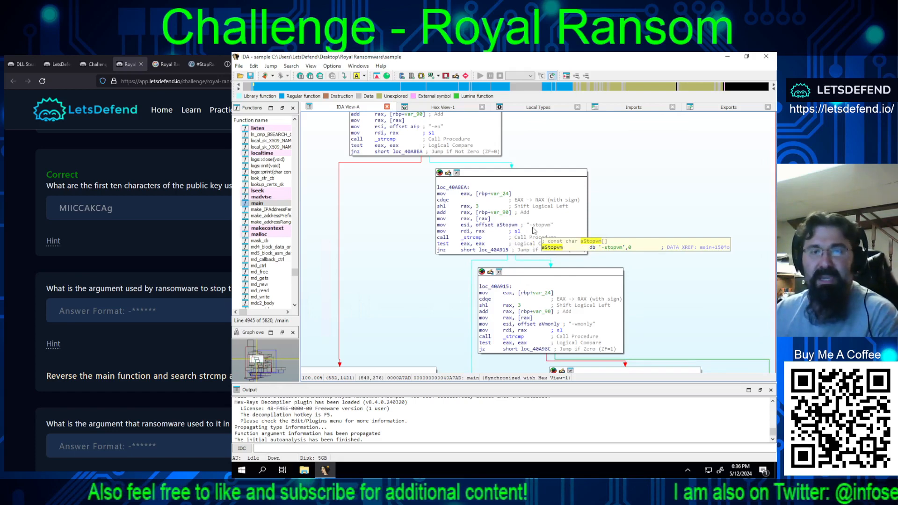
{"action": "left_click", "coordinate": [574, 314]}
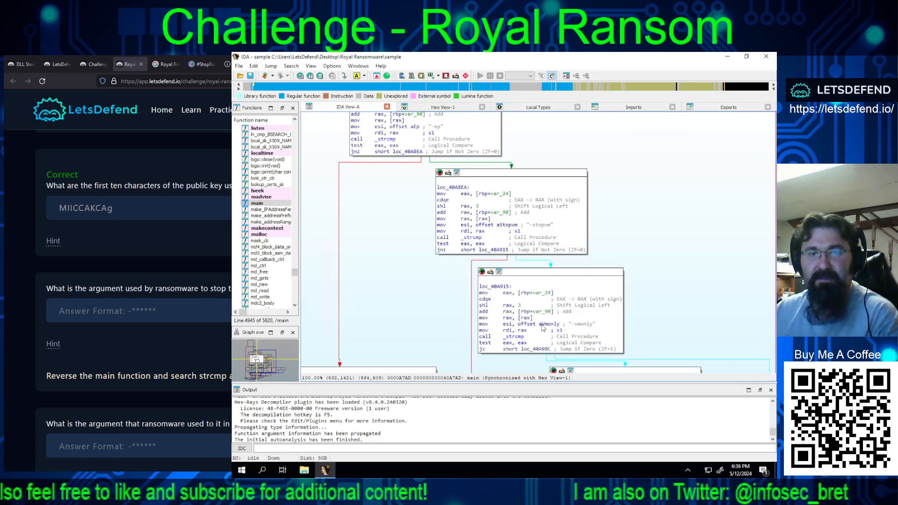
{"action": "left_click", "coordinate": [655, 312]}
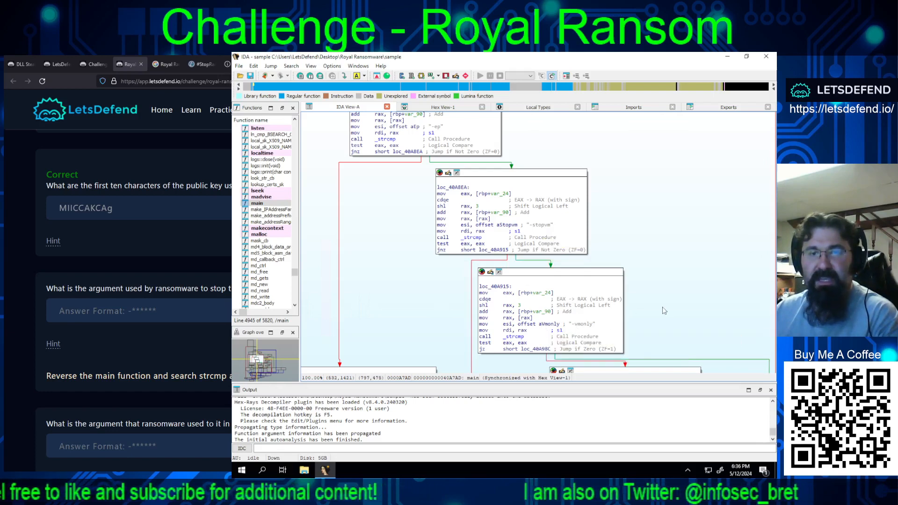
{"action": "left_click_drag", "start_coordinate": [656, 270], "coordinate": [639, 189]}
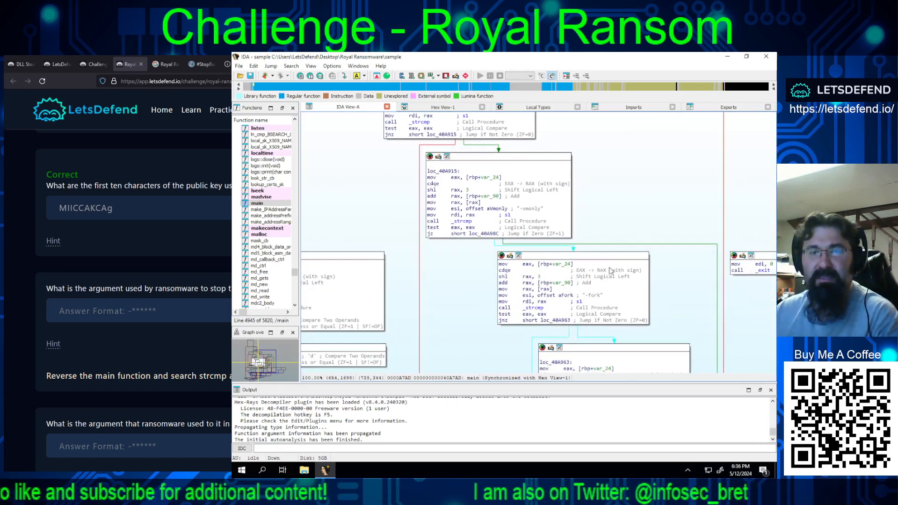
{"action": "left_click_drag", "start_coordinate": [672, 316], "coordinate": [695, 357]}
{"action": "left_click_drag", "start_coordinate": [636, 246], "coordinate": [674, 305]}
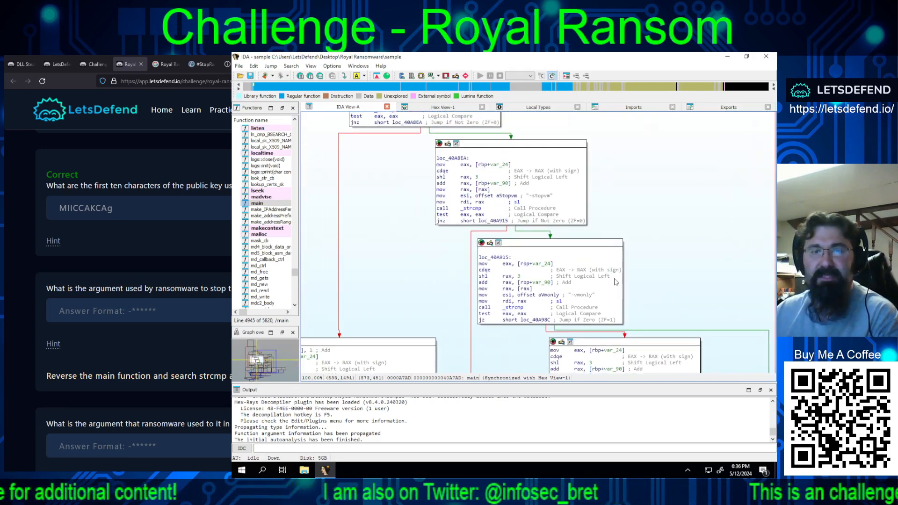
{"action": "left_click_drag", "start_coordinate": [624, 162], "coordinate": [663, 239]}
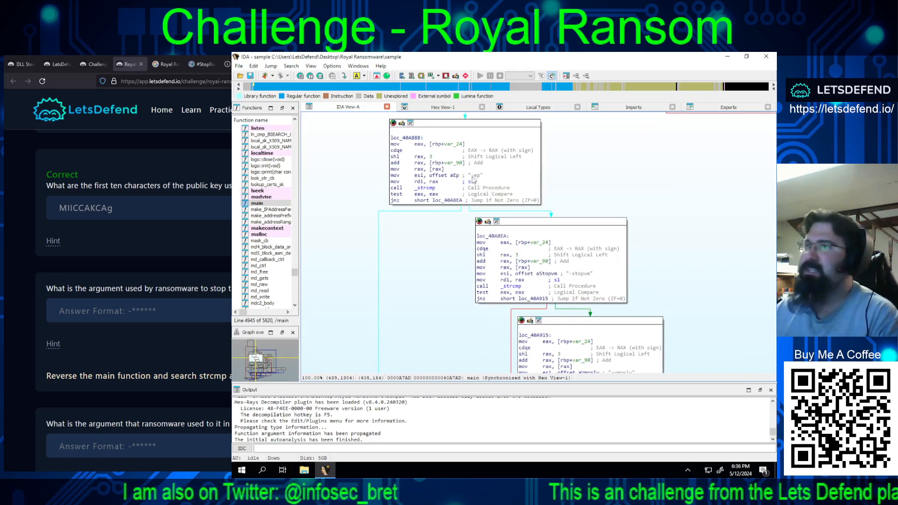
{"action": "mouse_move", "coordinate": [471, 181]}
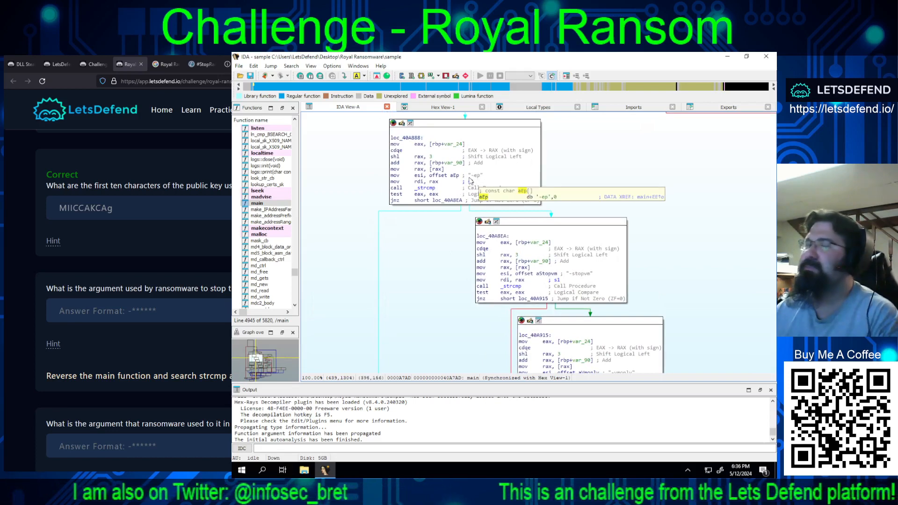
Step: Switch to the browser's open ransomware reports and check the command-line arguments in the Cybereason article's Technical Analysis section
{"action": "left_click", "coordinate": [206, 68]}
{"action": "left_click", "coordinate": [228, 65]}
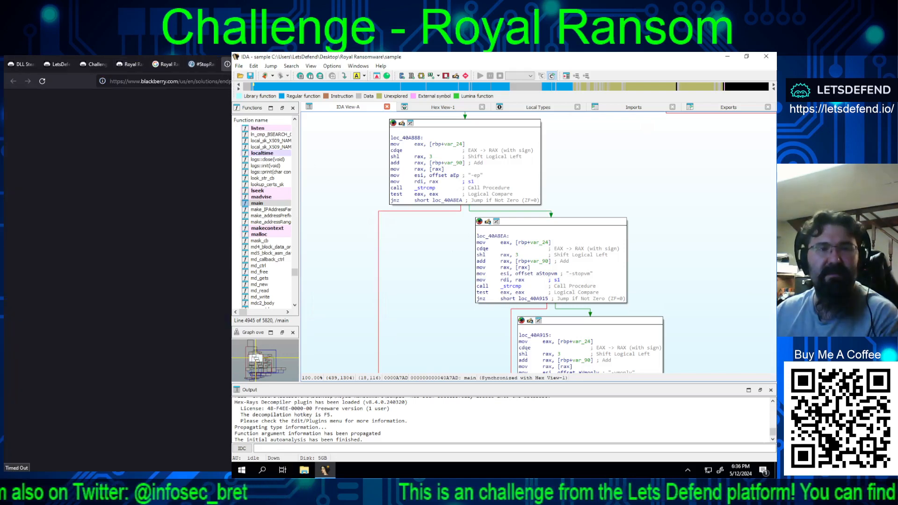
{"action": "left_click", "coordinate": [263, 65]}
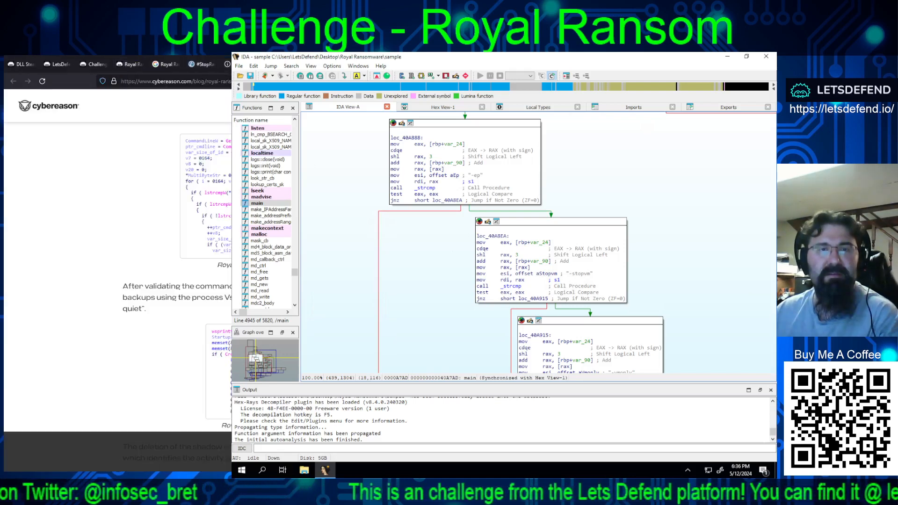
{"action": "left_click", "coordinate": [299, 65]}
{"action": "left_click", "coordinate": [263, 64]}
{"action": "scroll", "coordinate": [118, 281], "scroll_direction": "up", "scroll_amount": 5}
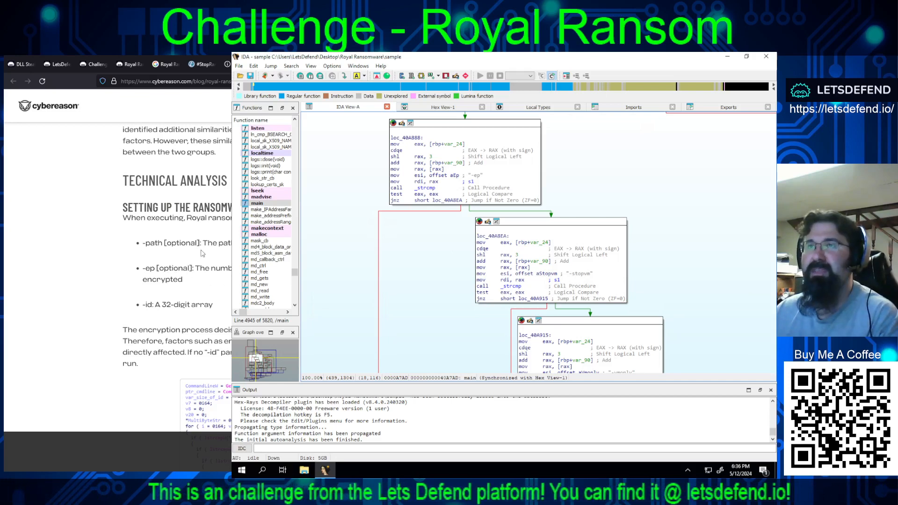
Step: On the LetsDefend challenge page, answer the stop-argument question with "-stopvm" and submit it
{"action": "left_click", "coordinate": [122, 65]}
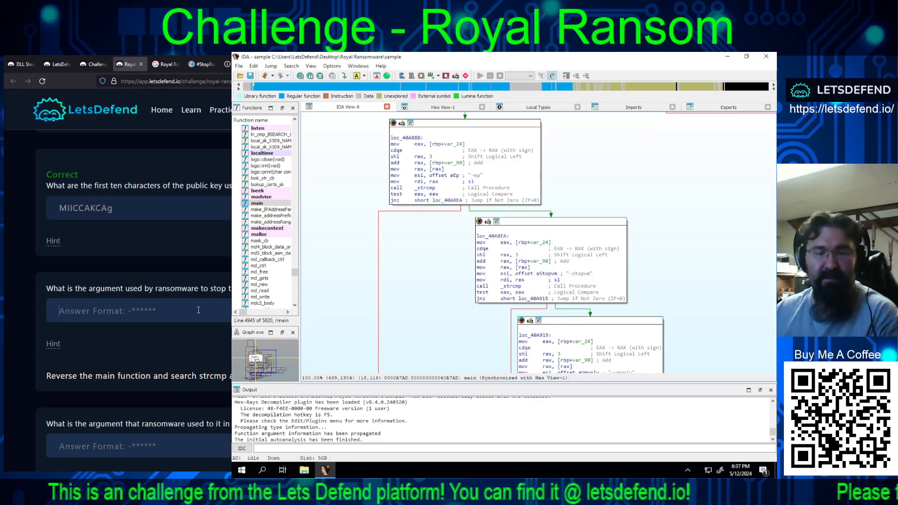
{"action": "type", "text": "-sto"}
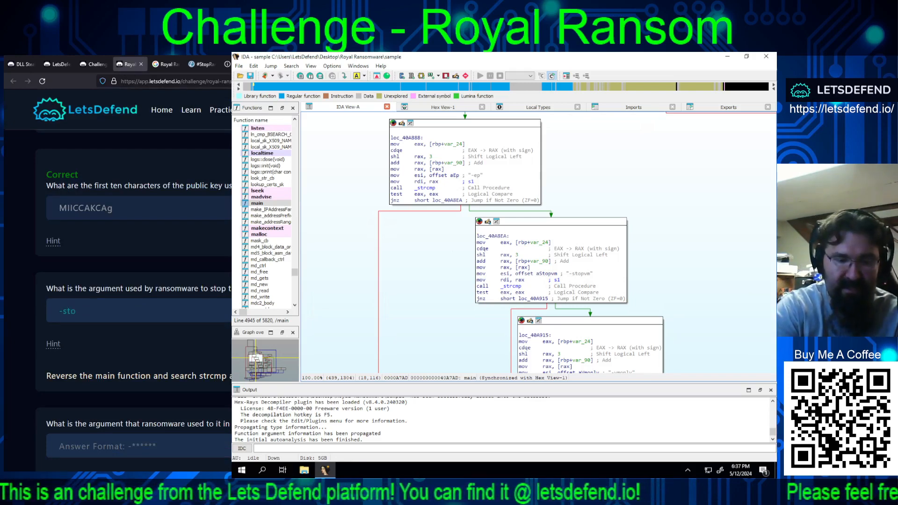
{"action": "type", "text": "pvm"}
{"action": "key", "text": "Return"}
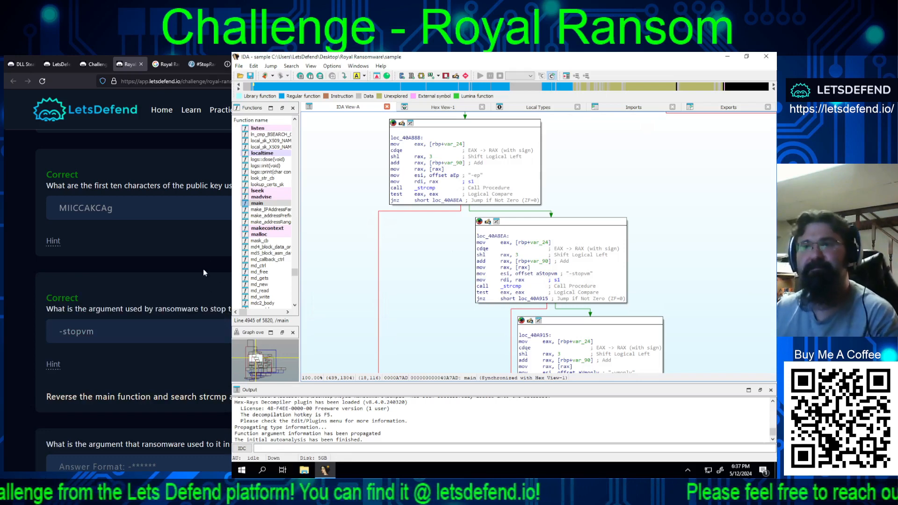
Step: Reveal the hint for the next ransomware argument question below the -stopvm one and submit the answer -vmonly
{"action": "scroll", "coordinate": [177, 292], "scroll_direction": "down", "scroll_amount": 3}
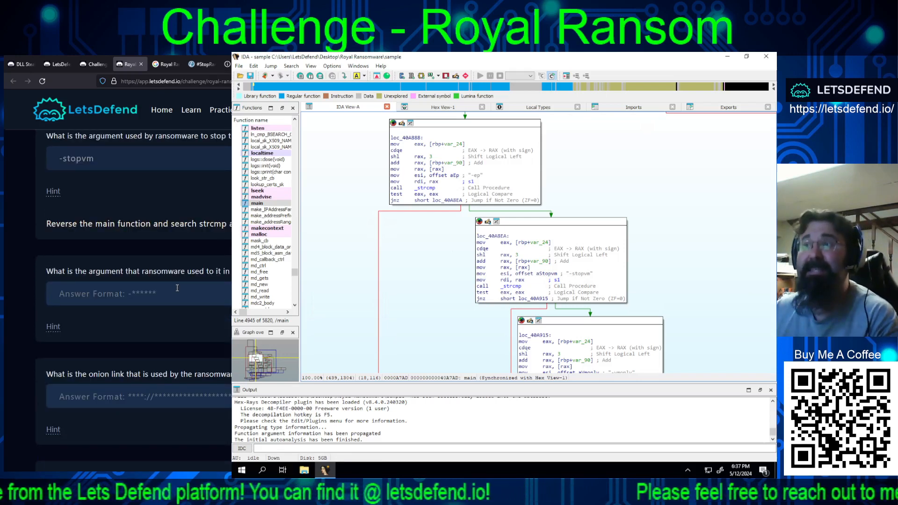
{"action": "left_click", "coordinate": [53, 327]}
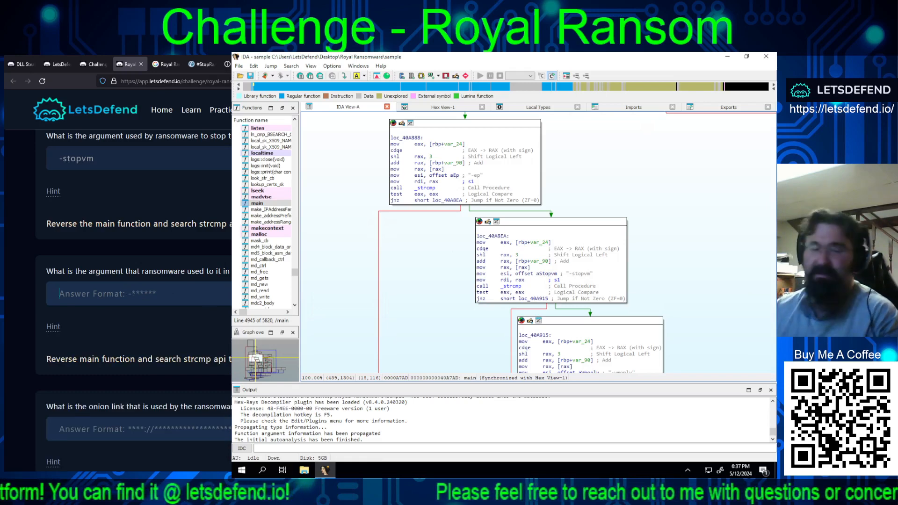
{"action": "left_click", "coordinate": [75, 294]}
{"action": "type", "text": "-vmonly"}
{"action": "key", "text": "Return"}
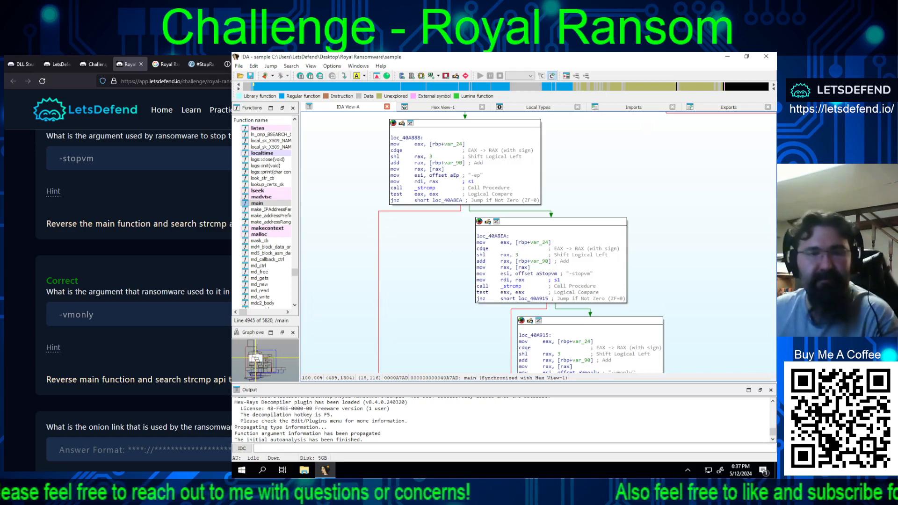
Step: Reveal the hint for the question about the ransomware's onion link
{"action": "scroll", "coordinate": [135, 281], "scroll_direction": "down", "scroll_amount": 5}
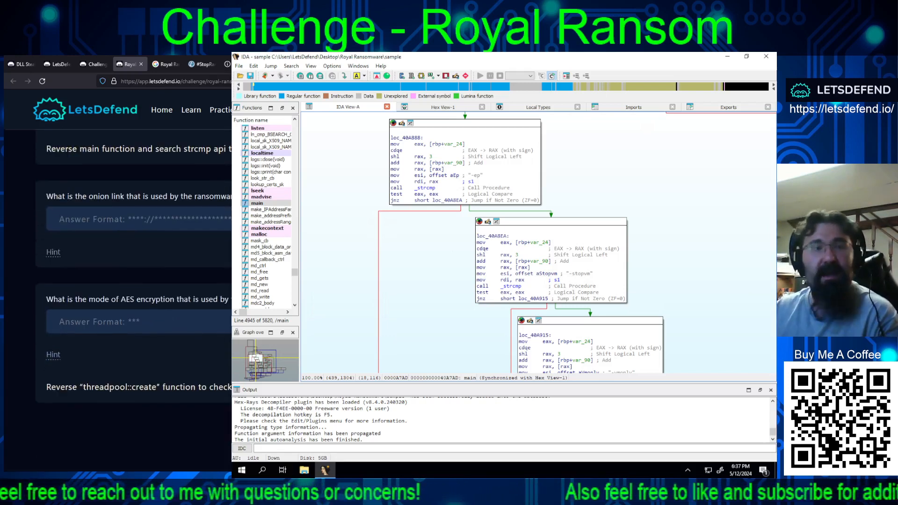
{"action": "left_click", "coordinate": [53, 252]}
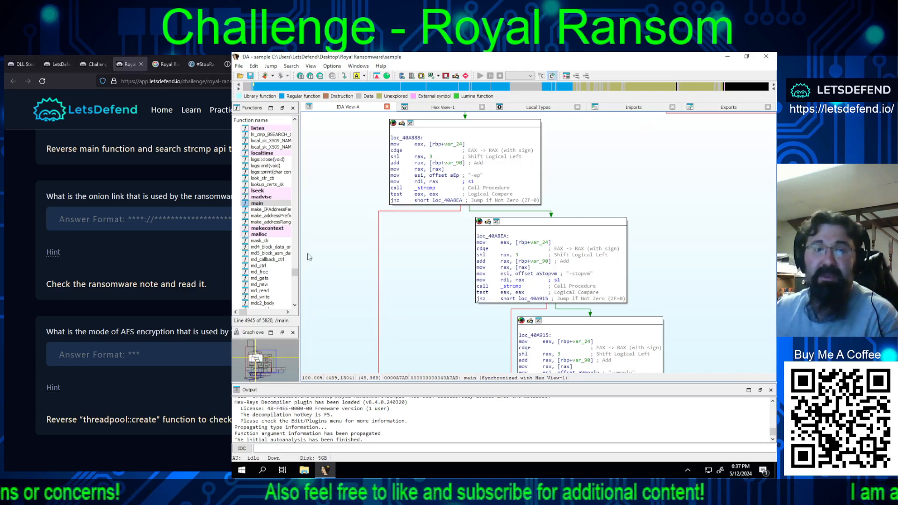
Step: Widen the function list in IDA and examine the lower blocks of the main function's graph for the ransom note or onion link
{"action": "left_click_drag", "start_coordinate": [300, 243], "coordinate": [354, 244]}
{"action": "scroll", "coordinate": [511, 252], "scroll_direction": "down", "scroll_amount": 5}
{"action": "scroll", "coordinate": [510, 251], "scroll_direction": "down", "scroll_amount": 10}
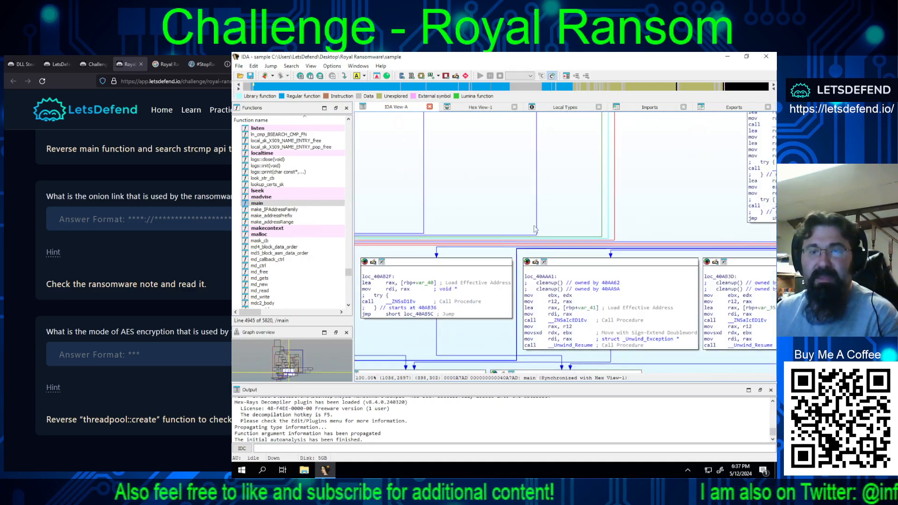
{"action": "left_click", "coordinate": [604, 270]}
{"action": "scroll", "coordinate": [645, 204], "scroll_direction": "down", "scroll_amount": 6}
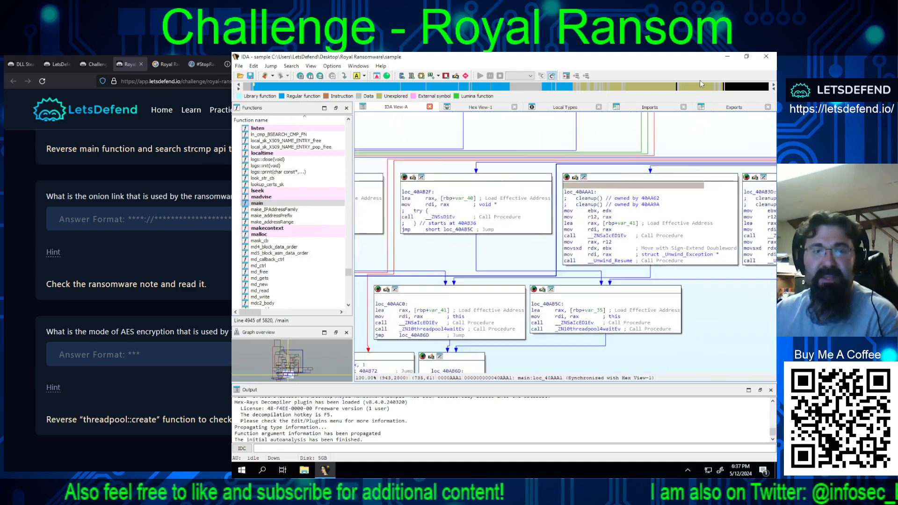
{"action": "scroll", "coordinate": [581, 302], "scroll_direction": "down", "scroll_amount": 5}
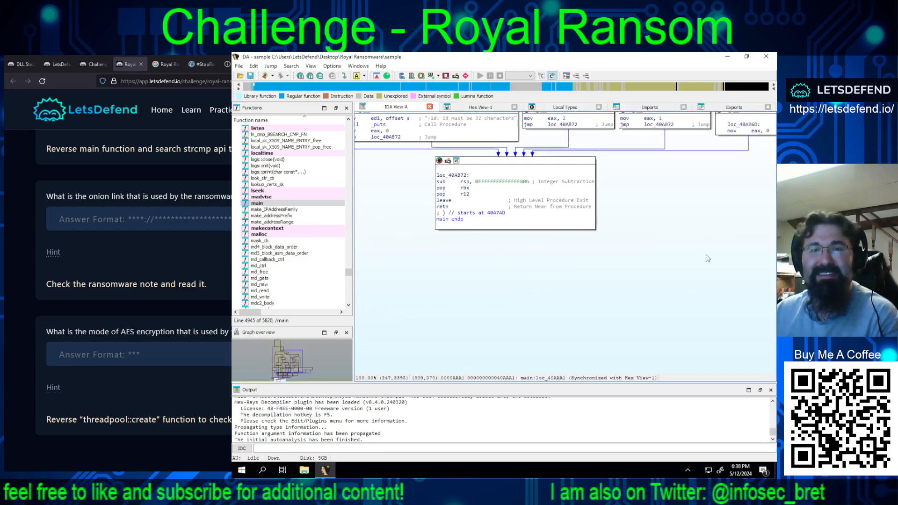
{"action": "scroll", "coordinate": [494, 294], "scroll_direction": "up", "scroll_amount": 3}
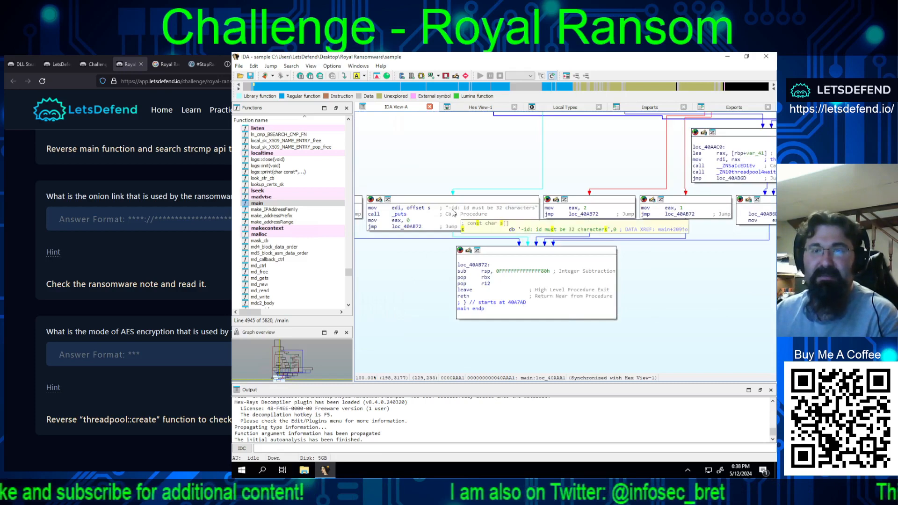
{"action": "left_click_drag", "start_coordinate": [416, 271], "coordinate": [371, 268]}
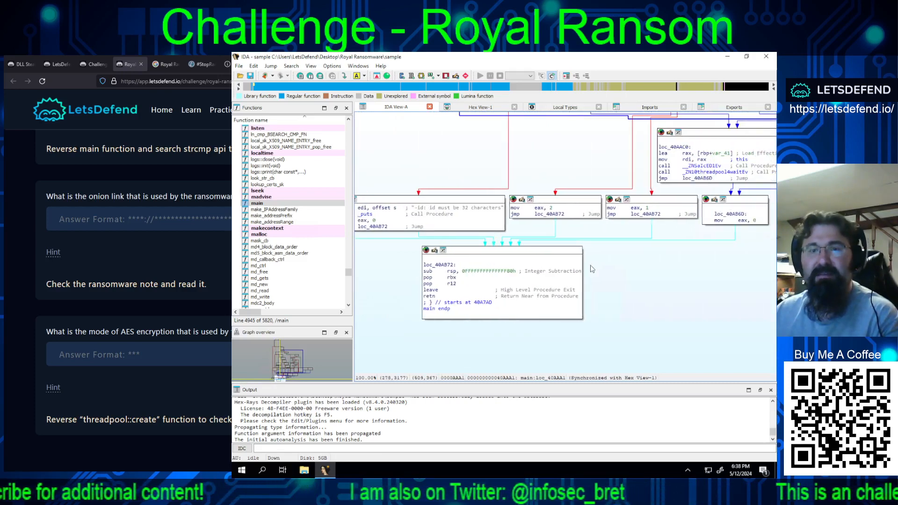
{"action": "left_click_drag", "start_coordinate": [653, 276], "coordinate": [466, 285]}
{"action": "left_click_drag", "start_coordinate": [644, 244], "coordinate": [510, 286]}
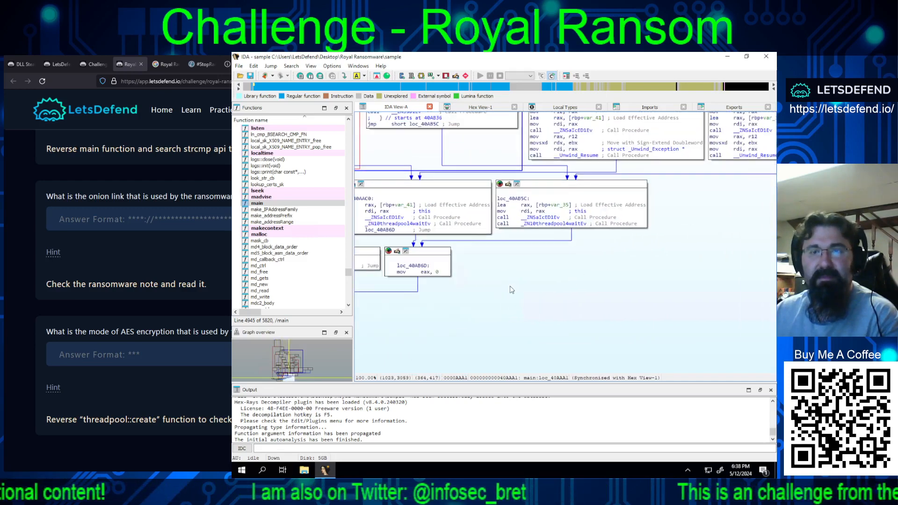
{"action": "left_click_drag", "start_coordinate": [665, 208], "coordinate": [485, 312]}
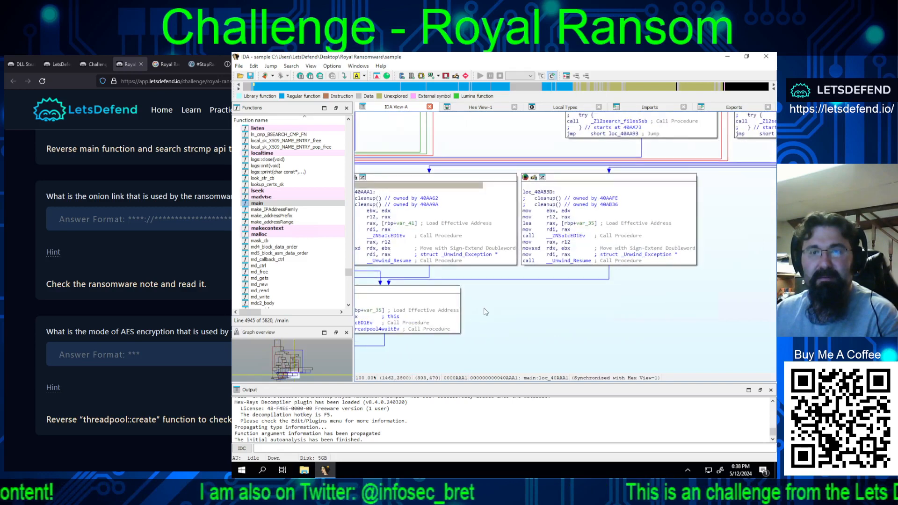
{"action": "left_click_drag", "start_coordinate": [683, 212], "coordinate": [443, 307]}
{"action": "mouse_move", "coordinate": [679, 213]}
{"action": "left_mouse_down"}
{"action": "mouse_move", "coordinate": [723, 255]}
{"action": "mouse_move", "coordinate": [726, 289]}
{"action": "mouse_move", "coordinate": [519, 292]}
{"action": "left_mouse_up"}
{"action": "mouse_move", "coordinate": [636, 282]}
{"action": "left_mouse_down"}
{"action": "mouse_move", "coordinate": [461, 289]}
{"action": "mouse_move", "coordinate": [687, 299]}
{"action": "left_mouse_up"}
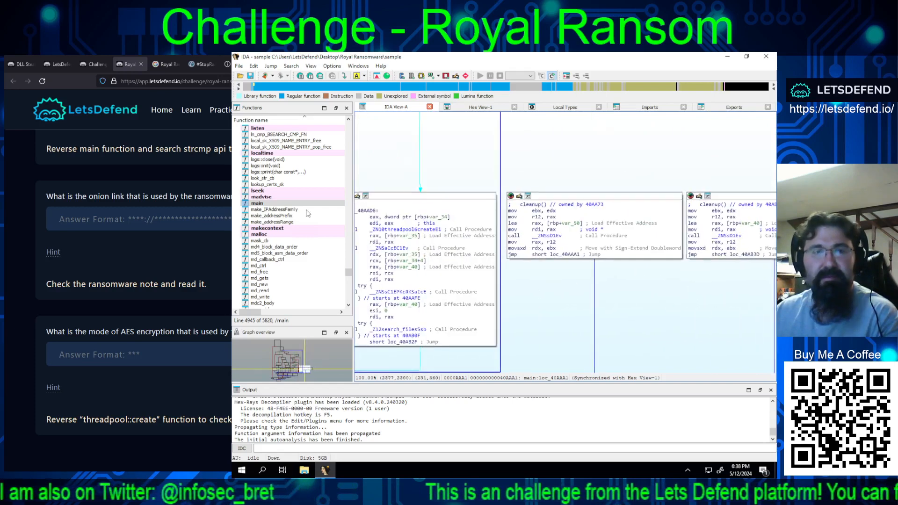
Step: Run a text search through the disassembly for "onion"
{"action": "left_click", "coordinate": [252, 66]}
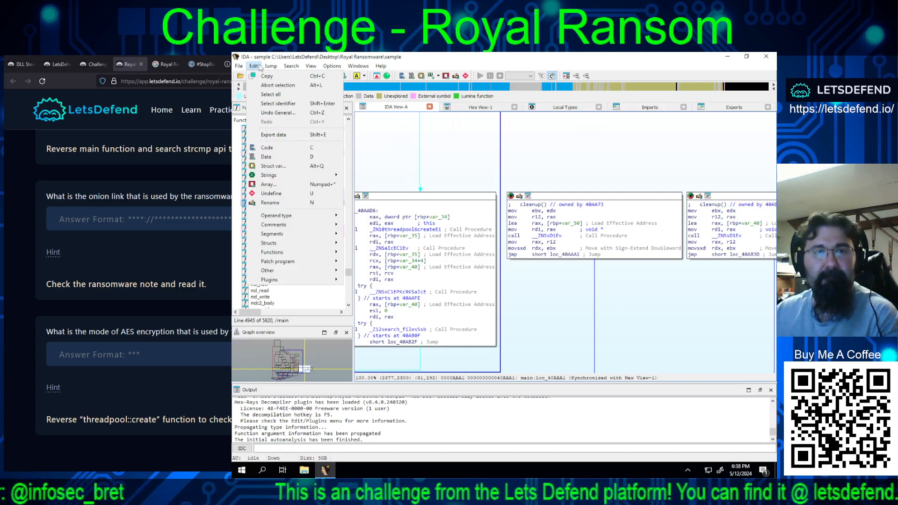
{"action": "mouse_move", "coordinate": [275, 67]}
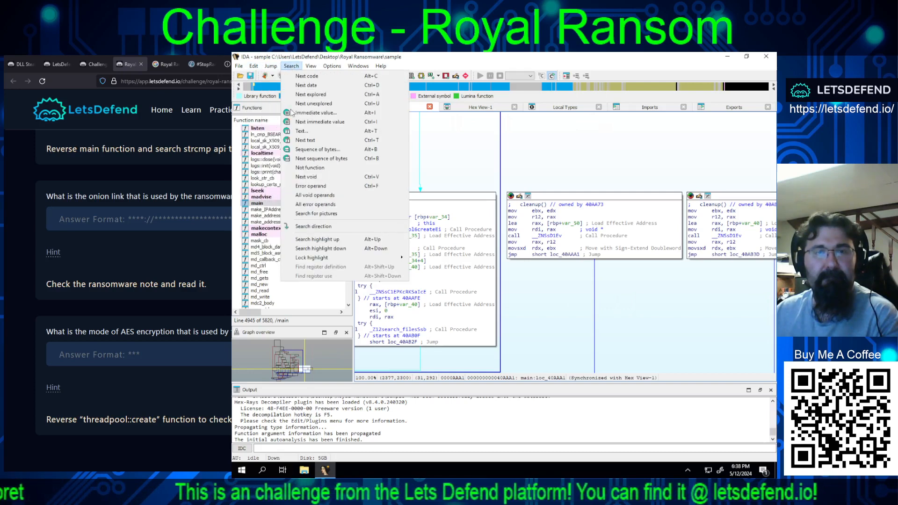
{"action": "left_click", "coordinate": [308, 134]}
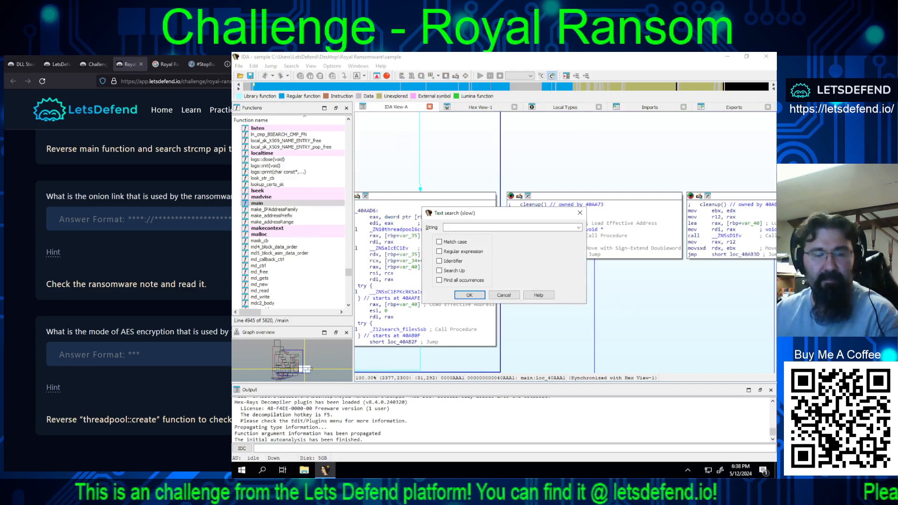
{"action": "type", "text": "onion"}
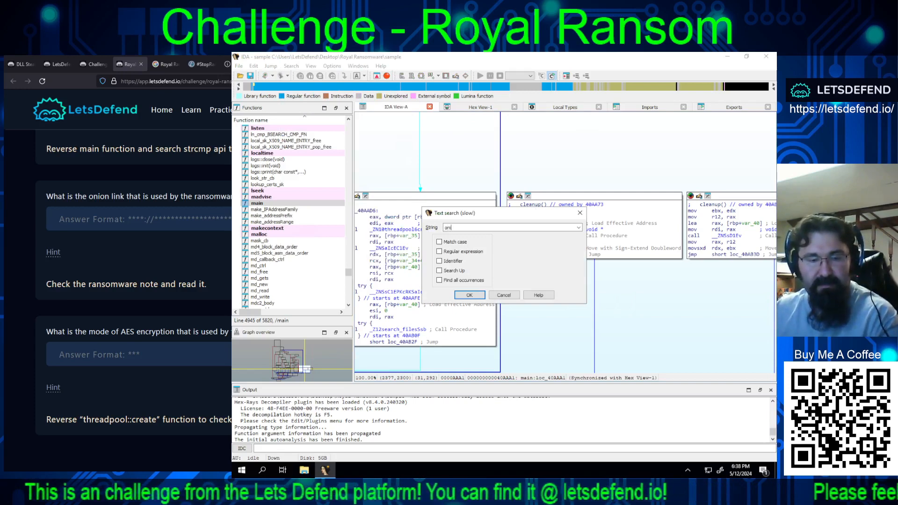
{"action": "left_click", "coordinate": [461, 296]}
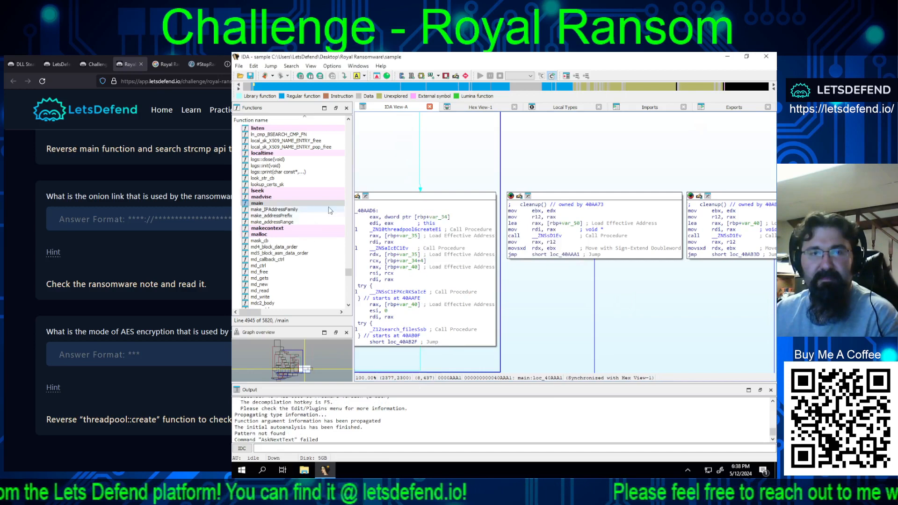
Step: Look through the function names listed after main for one related to the ransom note or onion link
{"action": "scroll", "coordinate": [348, 294], "scroll_direction": "down", "scroll_amount": 10}
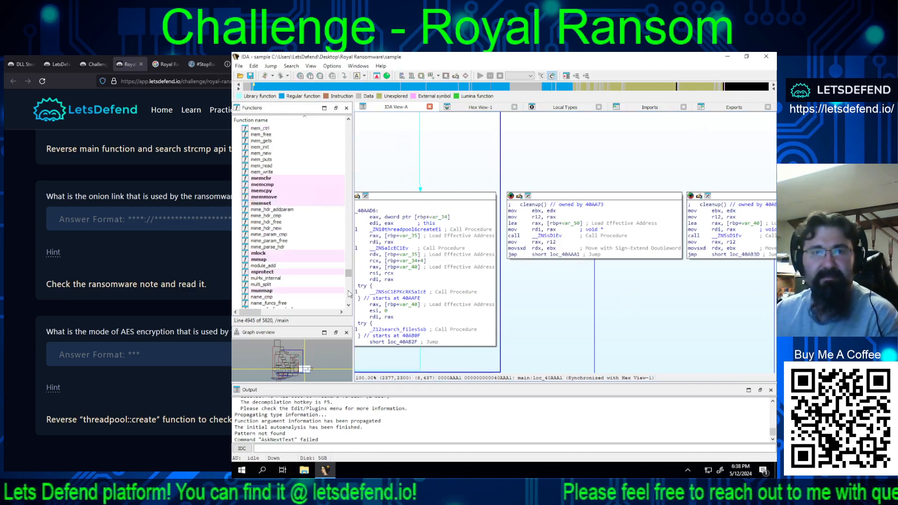
{"action": "scroll", "coordinate": [348, 291], "scroll_direction": "down", "scroll_amount": 15}
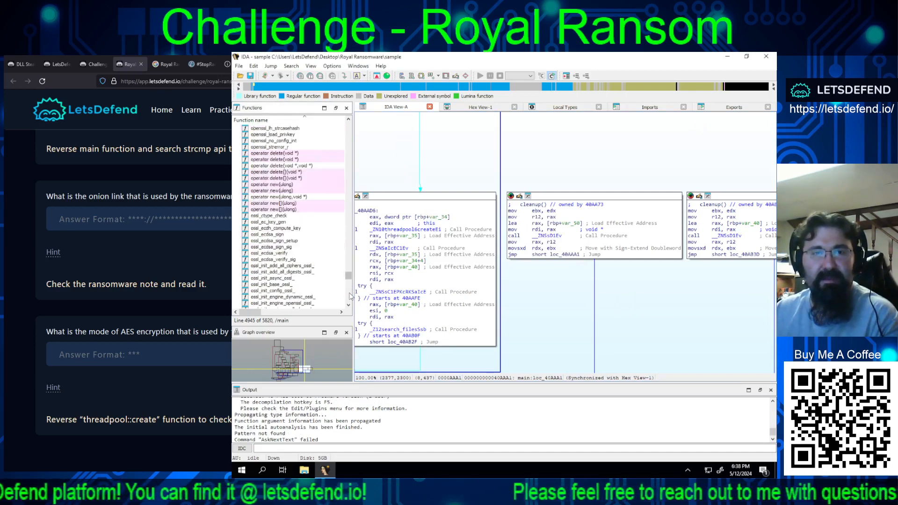
{"action": "scroll", "coordinate": [350, 296], "scroll_direction": "down", "scroll_amount": 15}
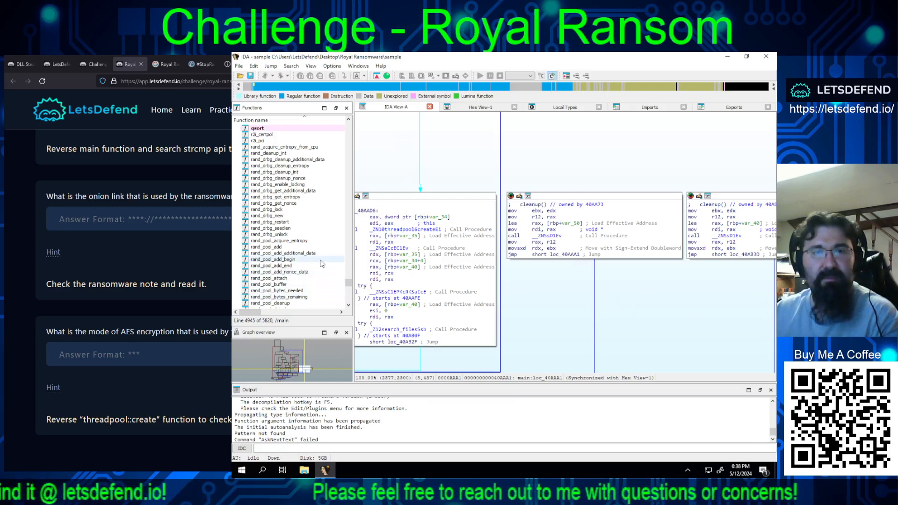
{"action": "scroll", "coordinate": [321, 264], "scroll_direction": "down", "scroll_amount": 2}
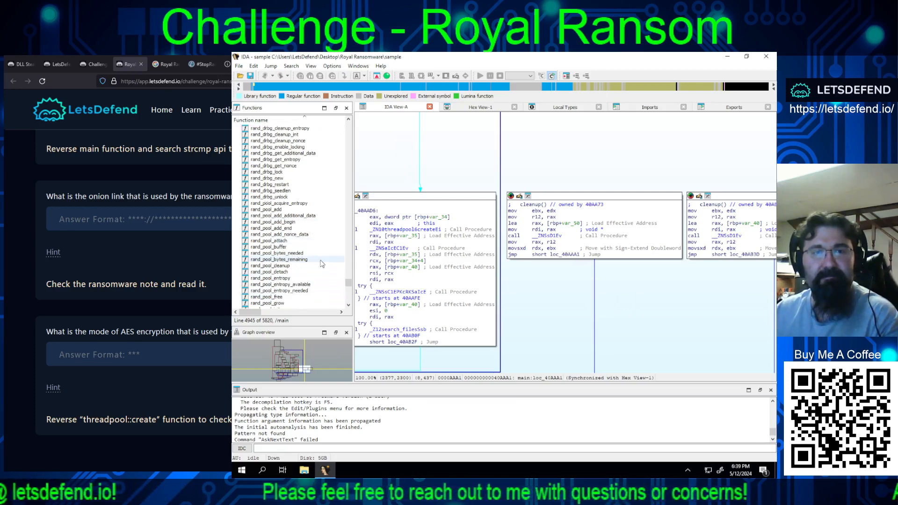
{"action": "scroll", "coordinate": [322, 264], "scroll_direction": "down", "scroll_amount": 6}
{"action": "scroll", "coordinate": [321, 264], "scroll_direction": "down", "scroll_amount": 1}
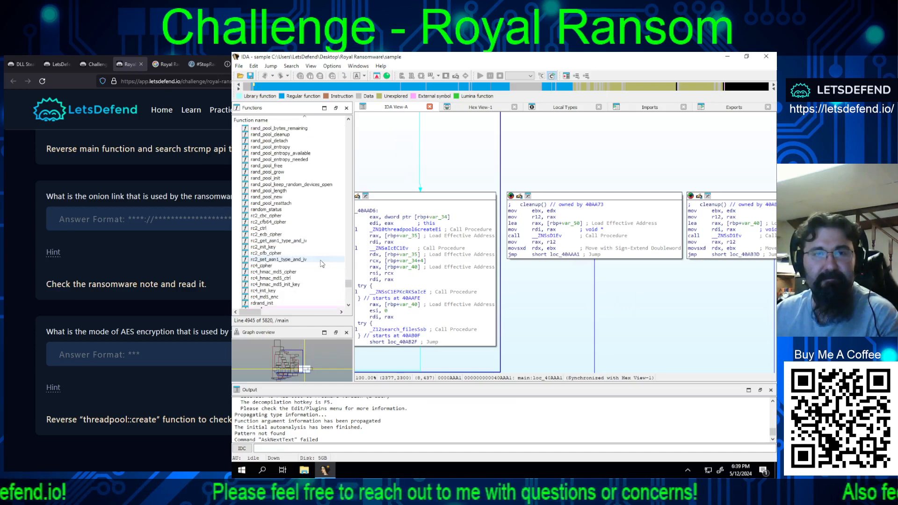
{"action": "left_click", "coordinate": [259, 210]}
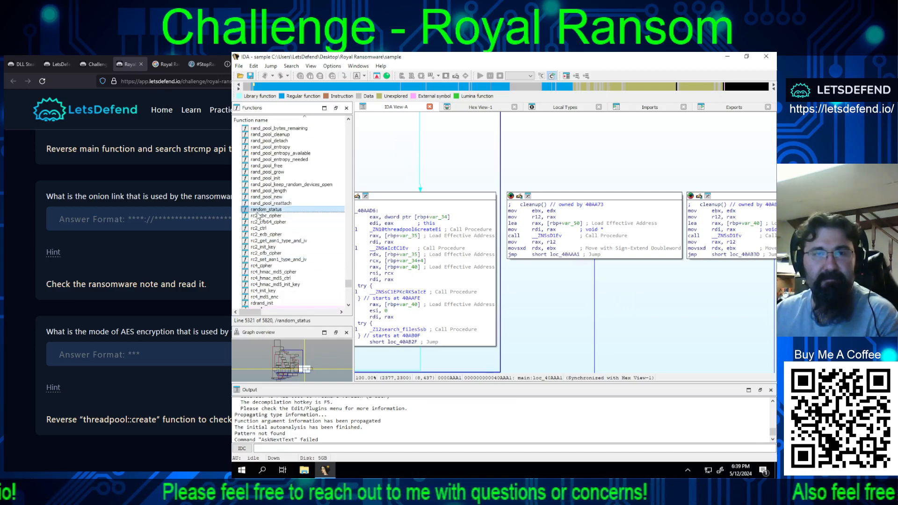
{"action": "scroll", "coordinate": [313, 259], "scroll_direction": "down", "scroll_amount": 1}
{"action": "scroll", "coordinate": [312, 258], "scroll_direction": "down", "scroll_amount": 6}
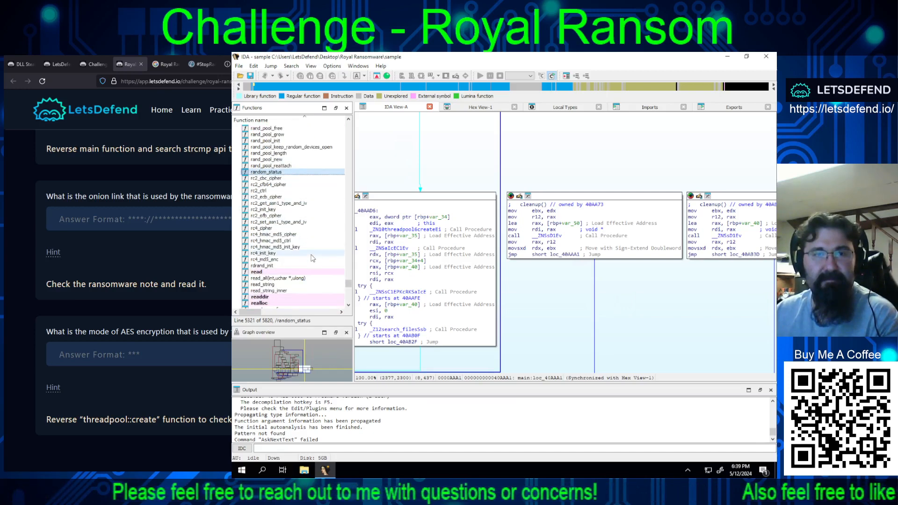
{"action": "scroll", "coordinate": [313, 258], "scroll_direction": "down", "scroll_amount": 2}
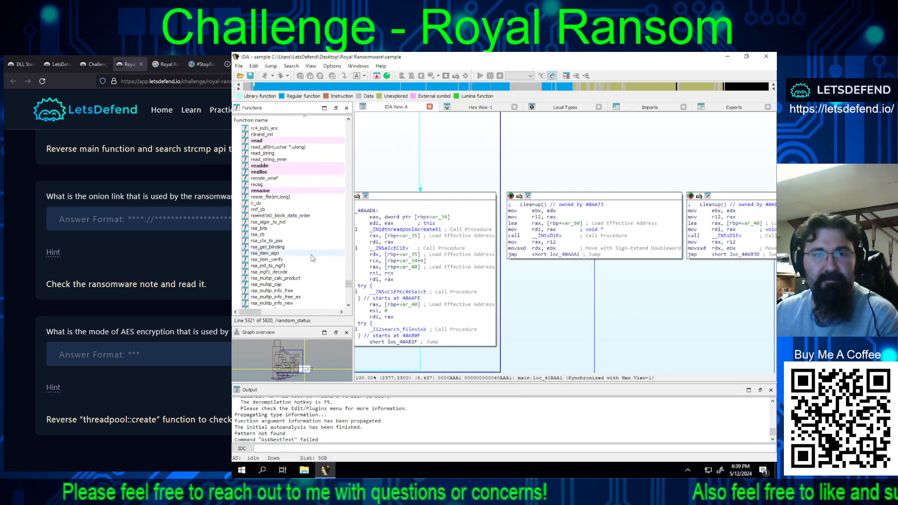
{"action": "scroll", "coordinate": [313, 258], "scroll_direction": "down", "scroll_amount": 15}
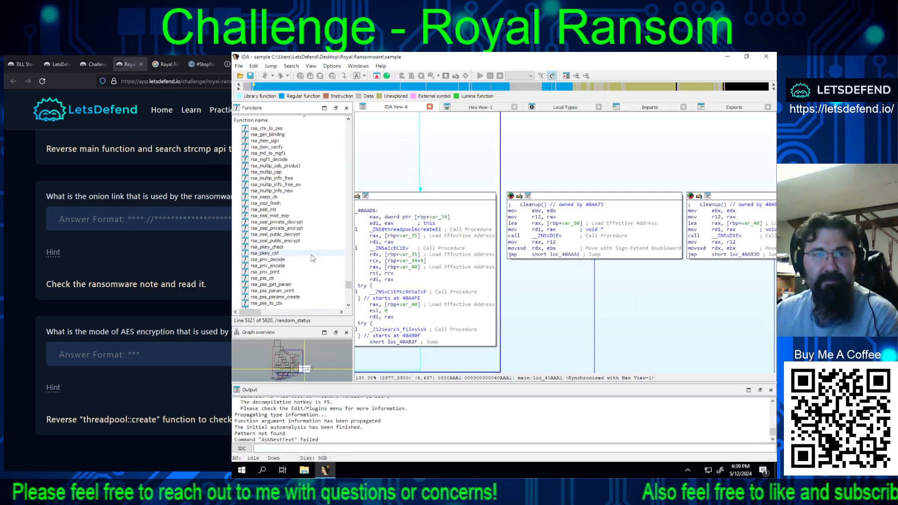
{"action": "mouse_move", "coordinate": [351, 289]}
{"action": "left_mouse_down"}
{"action": "mouse_move", "coordinate": [354, 246]}
{"action": "mouse_move", "coordinate": [355, 276]}
{"action": "left_mouse_up"}
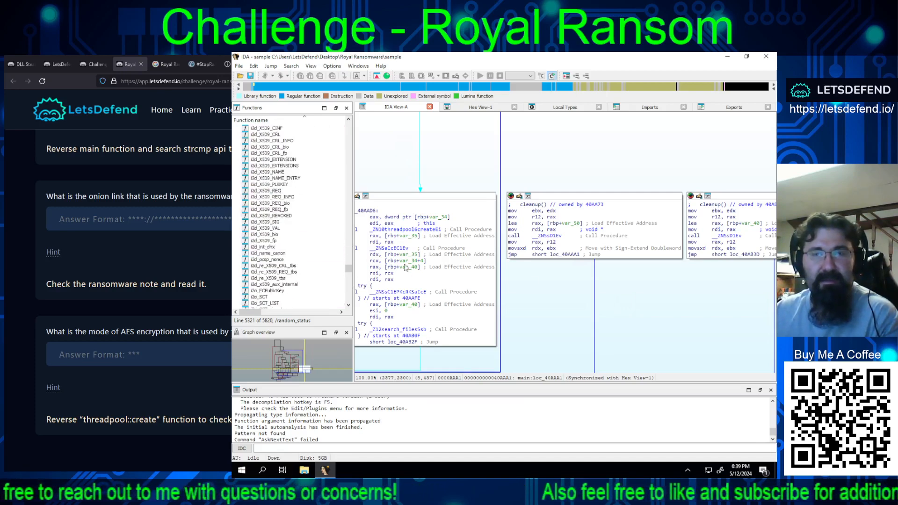
Step: Examine the main function's graph again, following the argument comparison blocks down to the thread pool calls
{"action": "left_click_drag", "start_coordinate": [641, 303], "coordinate": [323, 308]}
{"action": "left_click_drag", "start_coordinate": [384, 320], "coordinate": [642, 324]}
{"action": "left_click_drag", "start_coordinate": [619, 280], "coordinate": [683, 372]}
{"action": "left_click_drag", "start_coordinate": [549, 274], "coordinate": [685, 261]}
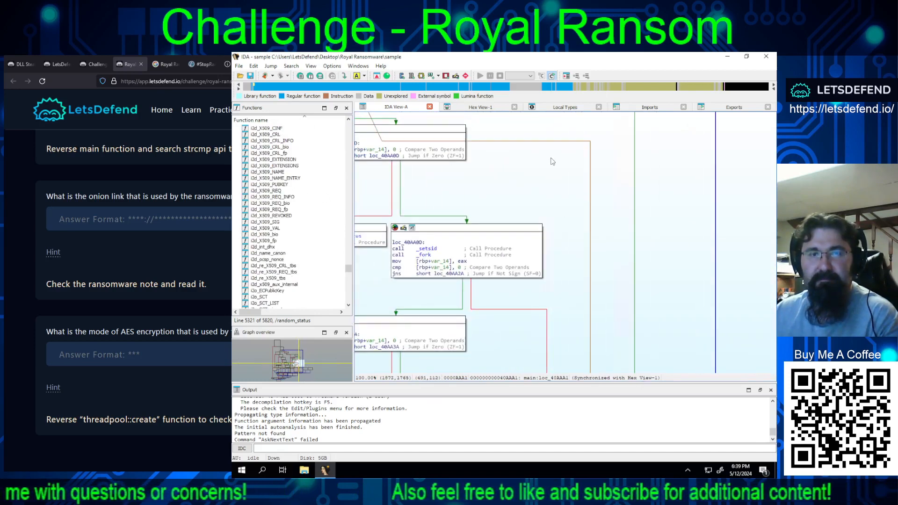
{"action": "scroll", "coordinate": [519, 201], "scroll_direction": "up", "scroll_amount": 5}
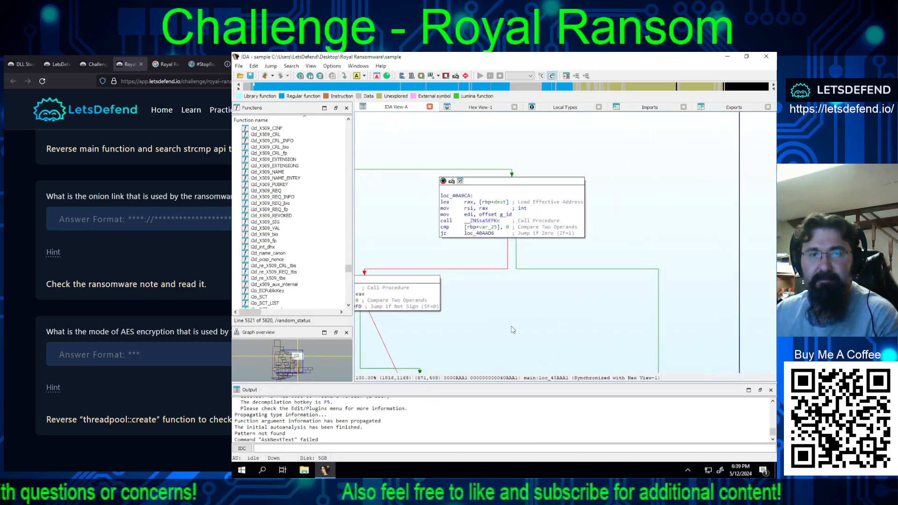
{"action": "scroll", "coordinate": [567, 302], "scroll_direction": "up", "scroll_amount": 5}
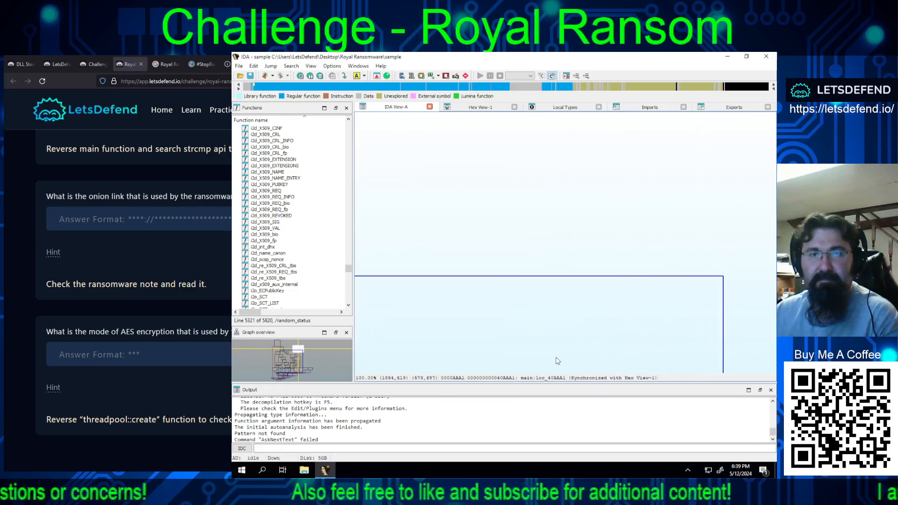
{"action": "scroll", "coordinate": [632, 244], "scroll_direction": "down", "scroll_amount": 5}
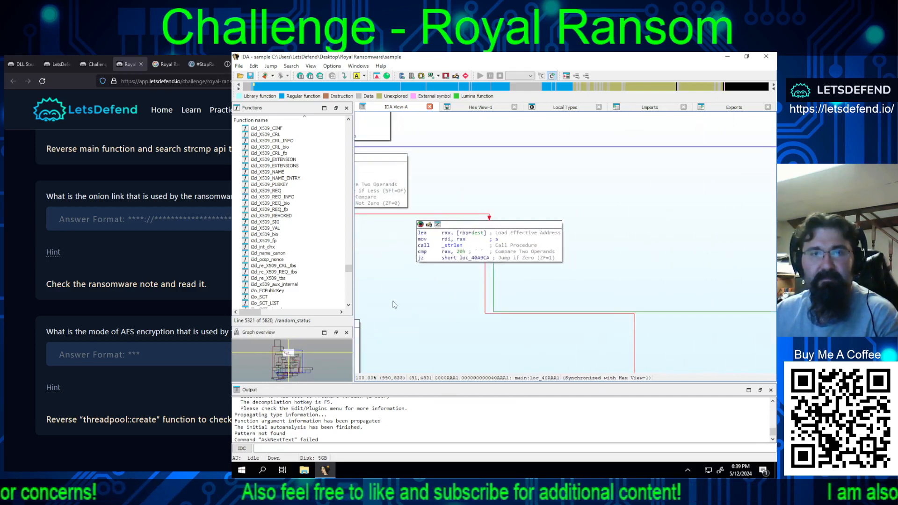
{"action": "left_click_drag", "start_coordinate": [428, 293], "coordinate": [663, 259]}
{"action": "left_click_drag", "start_coordinate": [392, 347], "coordinate": [514, 112]}
{"action": "left_click_drag", "start_coordinate": [581, 247], "coordinate": [453, 140]}
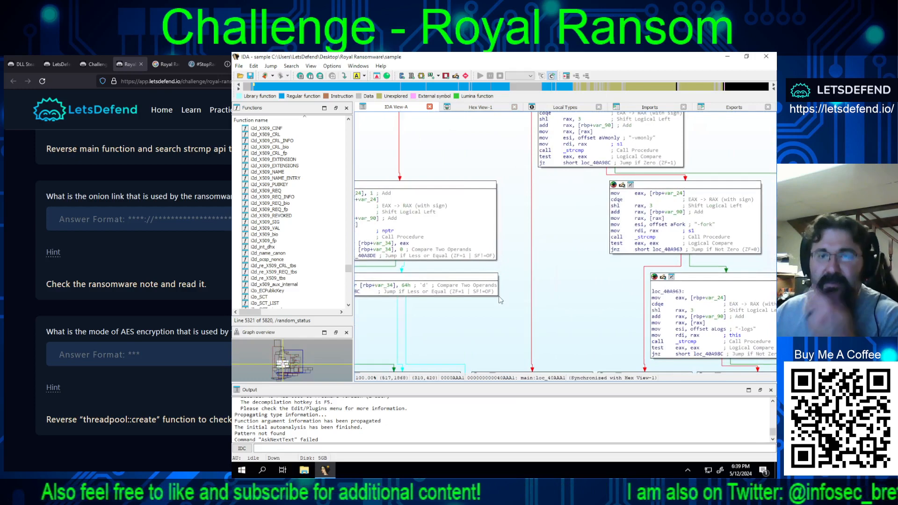
{"action": "left_click_drag", "start_coordinate": [600, 315], "coordinate": [416, 178]}
{"action": "scroll", "coordinate": [541, 262], "scroll_direction": "down", "scroll_amount": 5}
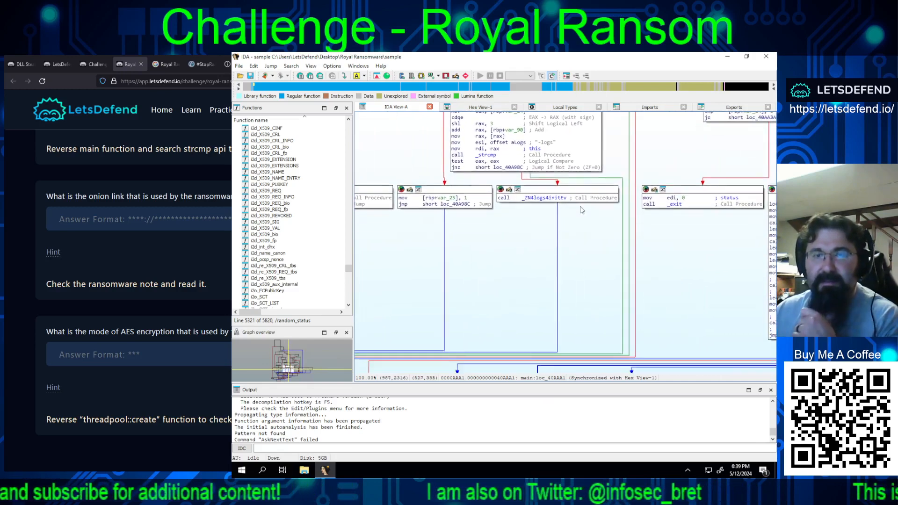
{"action": "scroll", "coordinate": [687, 231], "scroll_direction": "down", "scroll_amount": 3}
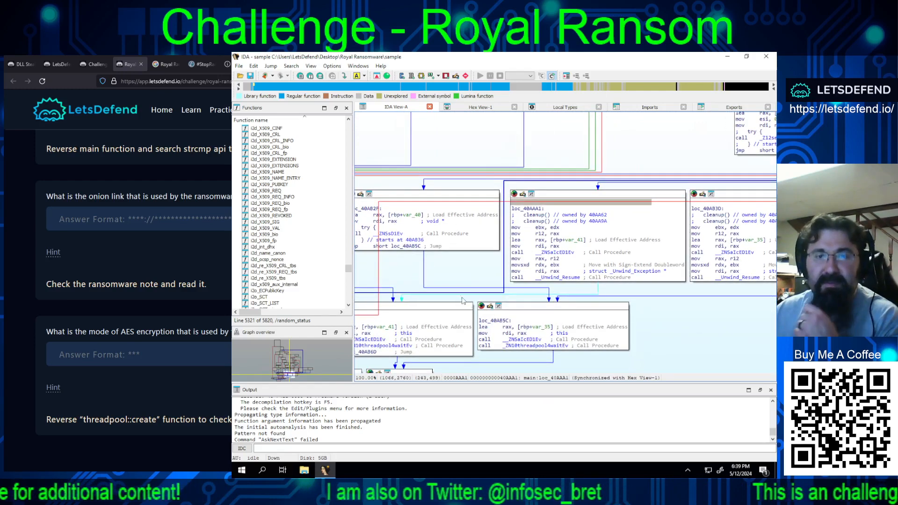
{"action": "left_click_drag", "start_coordinate": [687, 325], "coordinate": [657, 294]}
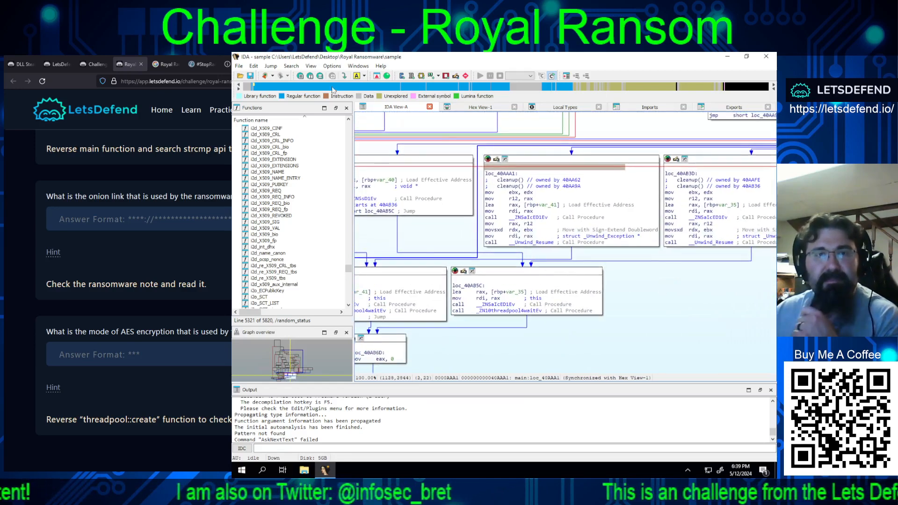
{"action": "left_click", "coordinate": [290, 66]}
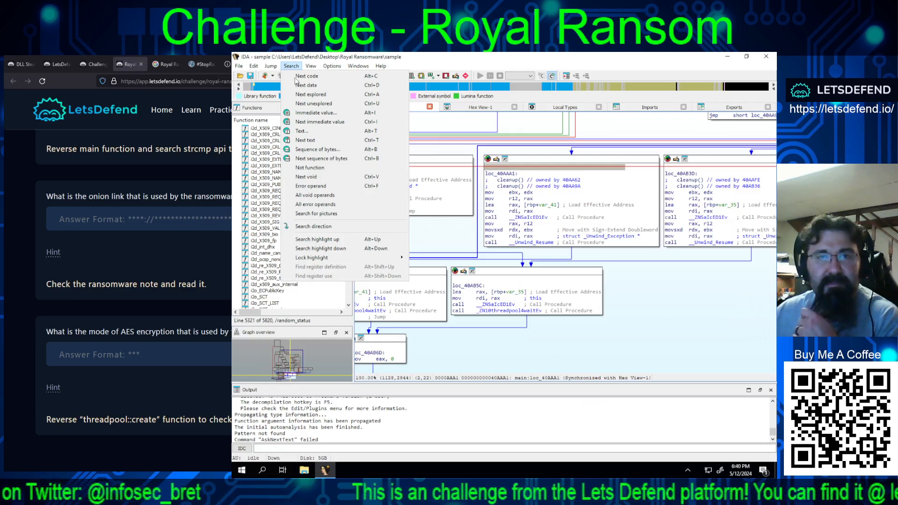
{"action": "left_click", "coordinate": [311, 113]}
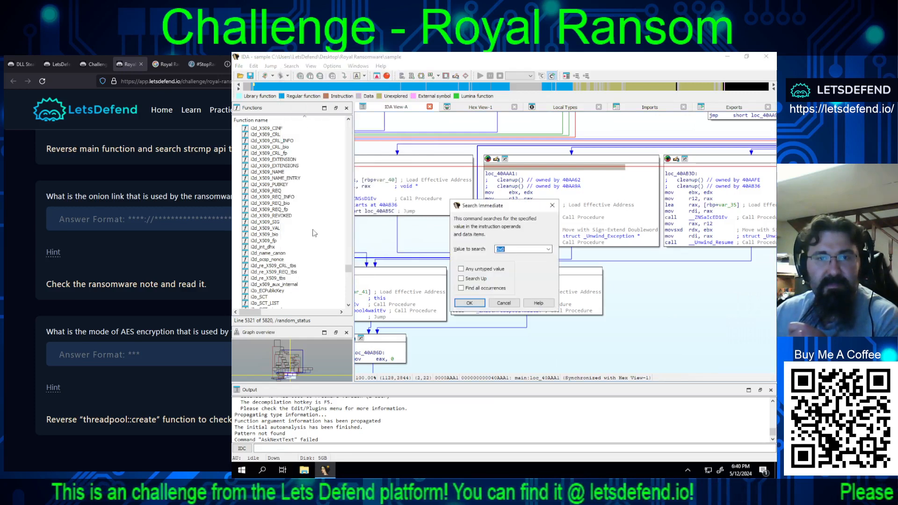
{"action": "left_click", "coordinate": [493, 304]}
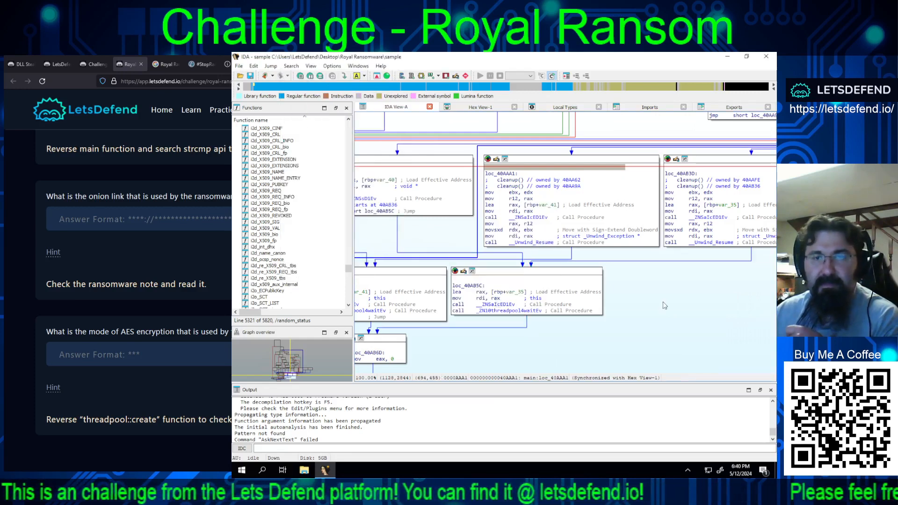
Step: Follow the main function's graph from the thread pool wait calls down to its final exit block and inspect the closing instructions
{"action": "left_click_drag", "start_coordinate": [667, 305], "coordinate": [732, 298]}
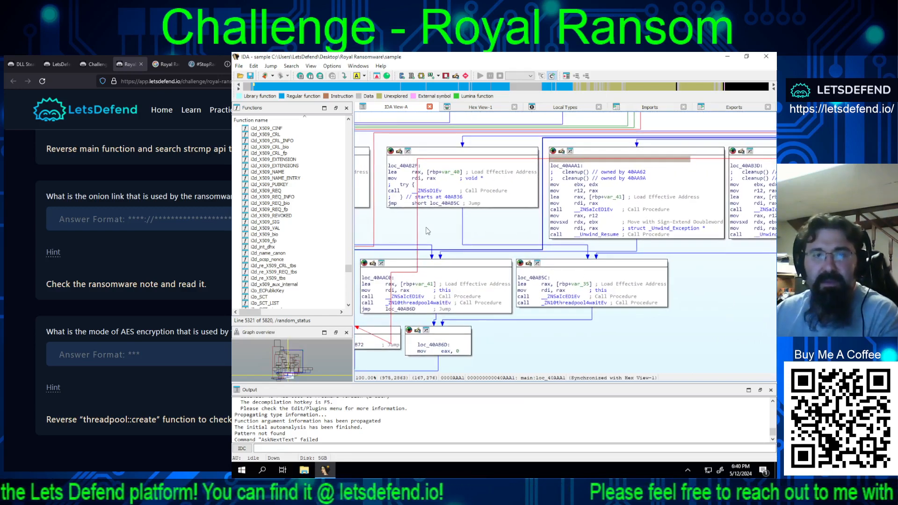
{"action": "left_click_drag", "start_coordinate": [439, 234], "coordinate": [626, 183]}
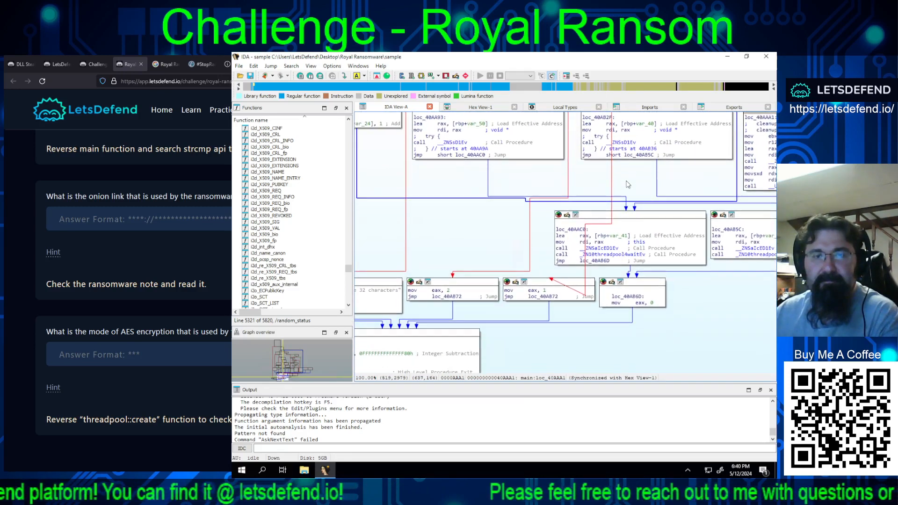
{"action": "left_click_drag", "start_coordinate": [521, 361], "coordinate": [687, 321]}
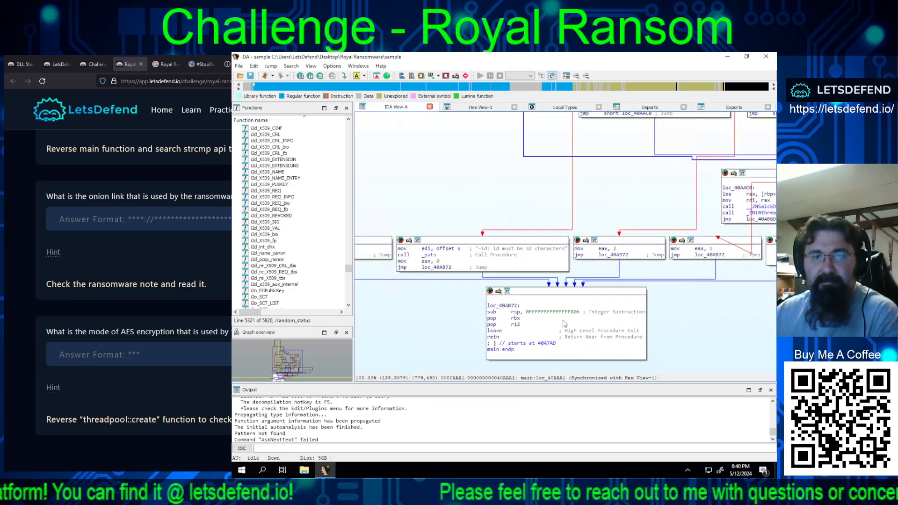
{"action": "left_click_drag", "start_coordinate": [453, 346], "coordinate": [403, 276]}
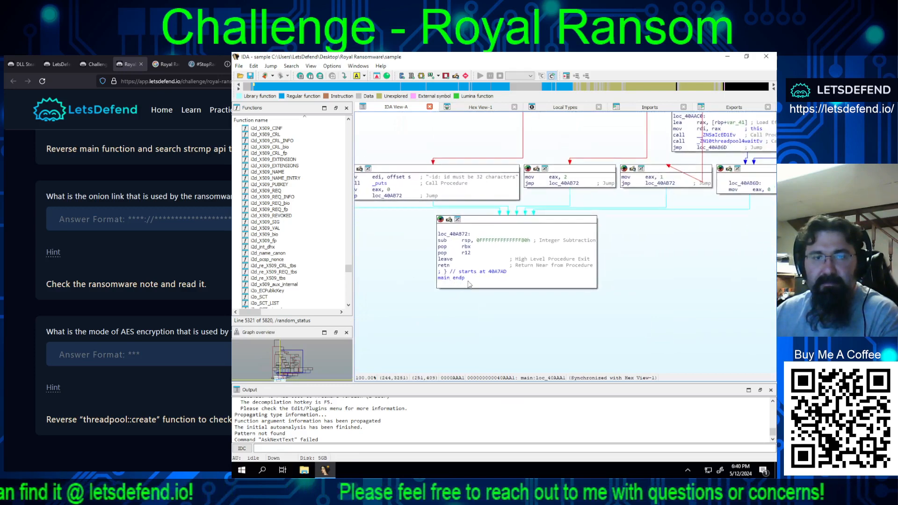
{"action": "left_click", "coordinate": [563, 253]}
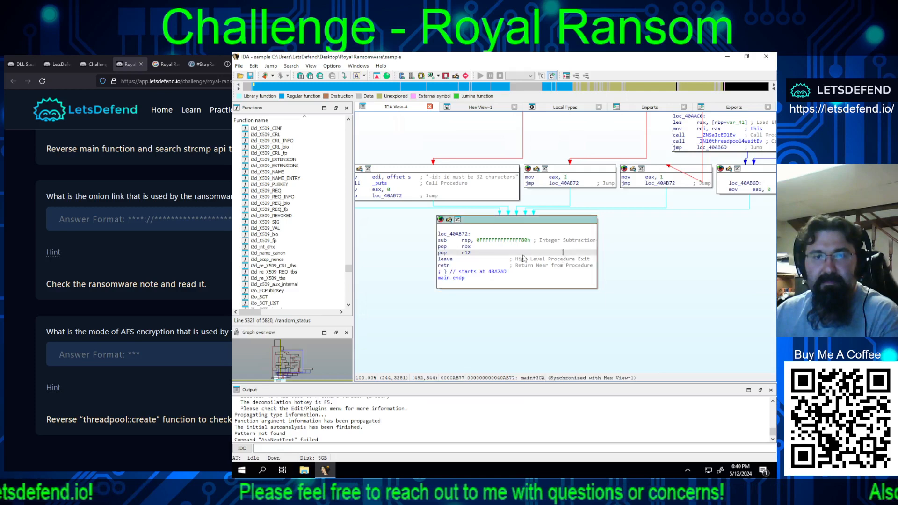
{"action": "left_click", "coordinate": [445, 260]}
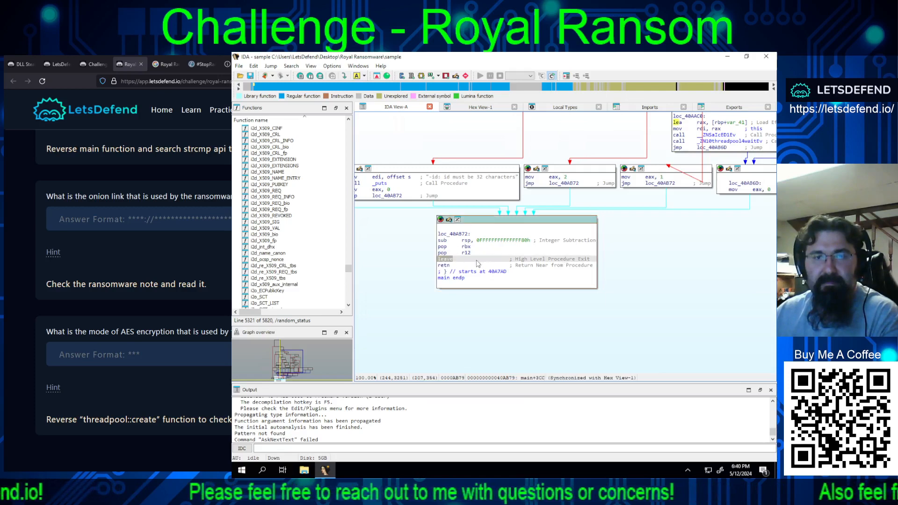
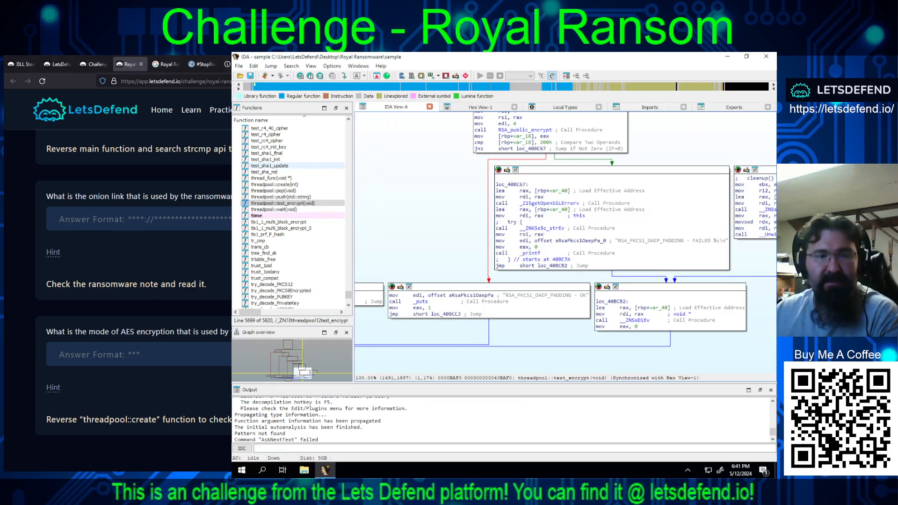
Step: Open the threadpool::create(int) function and examine its graph from the entry block through the thread creation loop to the return
{"action": "double_click", "coordinate": [276, 186]}
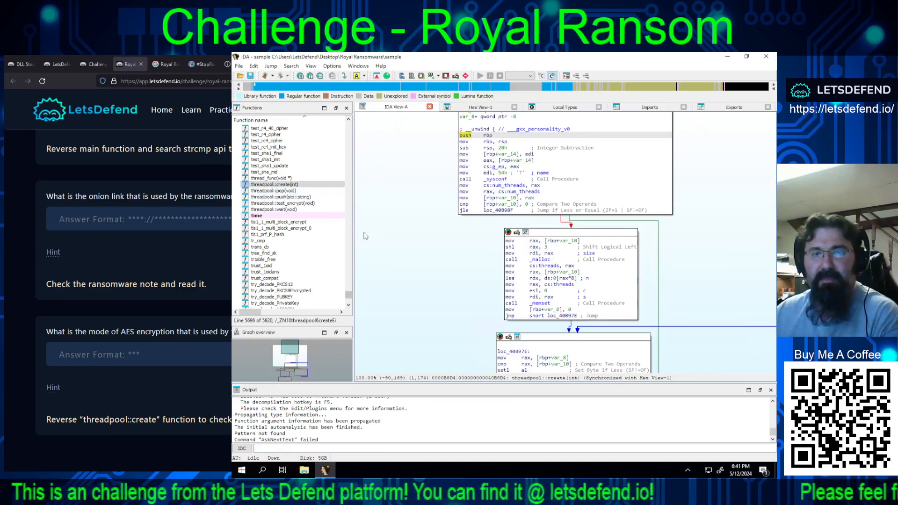
{"action": "left_click_drag", "start_coordinate": [436, 243], "coordinate": [387, 176]}
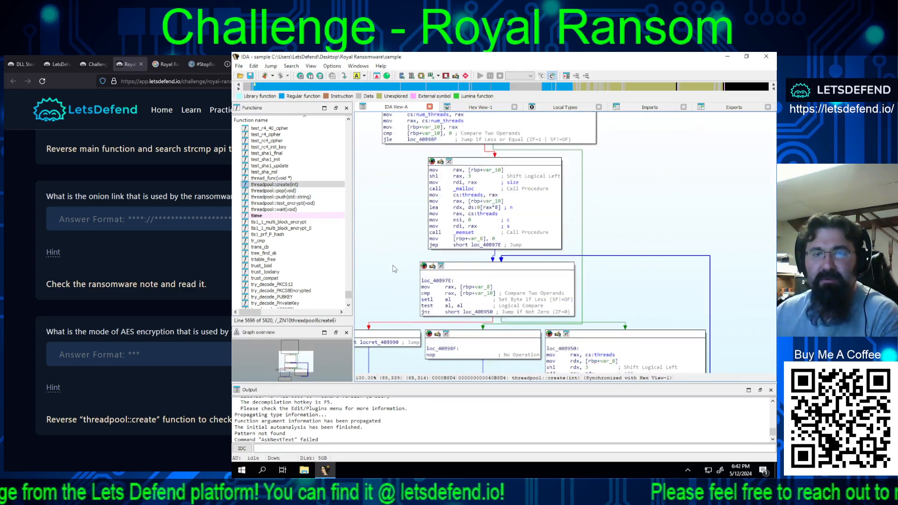
{"action": "scroll", "coordinate": [393, 187], "scroll_direction": "down", "scroll_amount": 5}
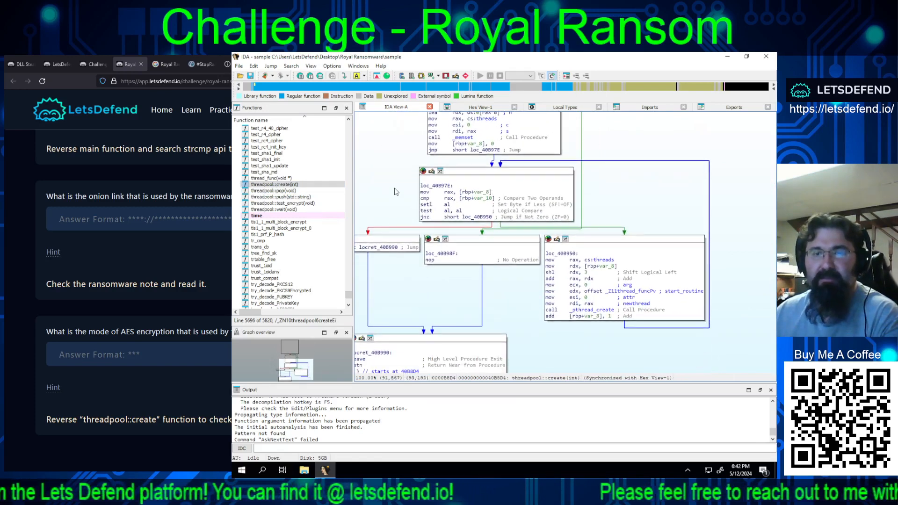
{"action": "left_click_drag", "start_coordinate": [396, 191], "coordinate": [454, 183]}
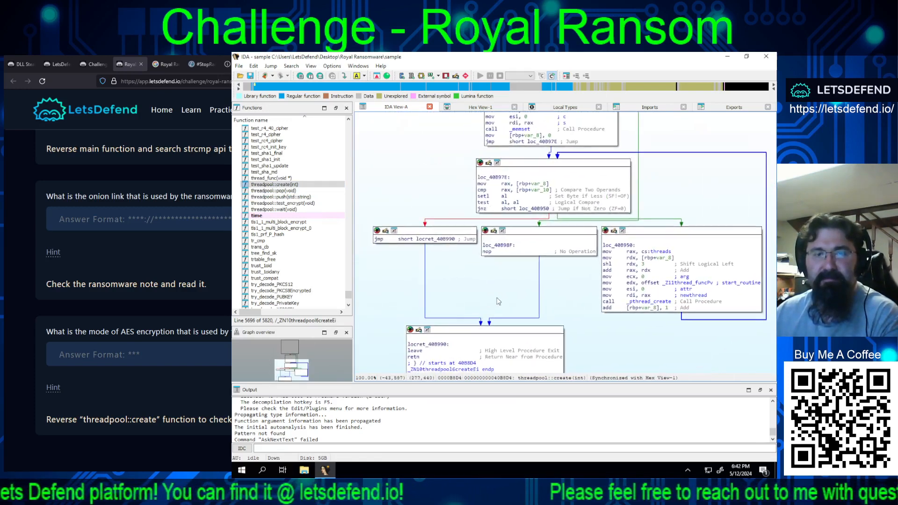
{"action": "left_click_drag", "start_coordinate": [486, 278], "coordinate": [449, 241]}
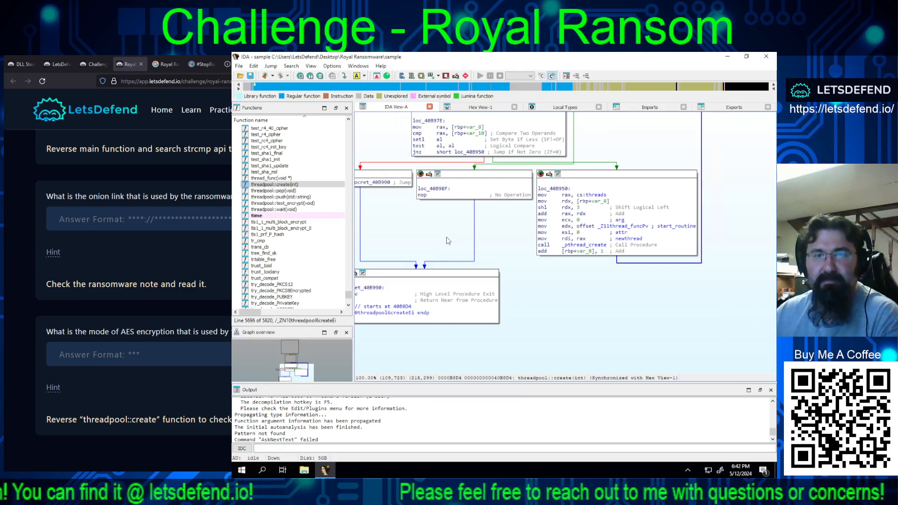
{"action": "left_click_drag", "start_coordinate": [447, 237], "coordinate": [489, 356]}
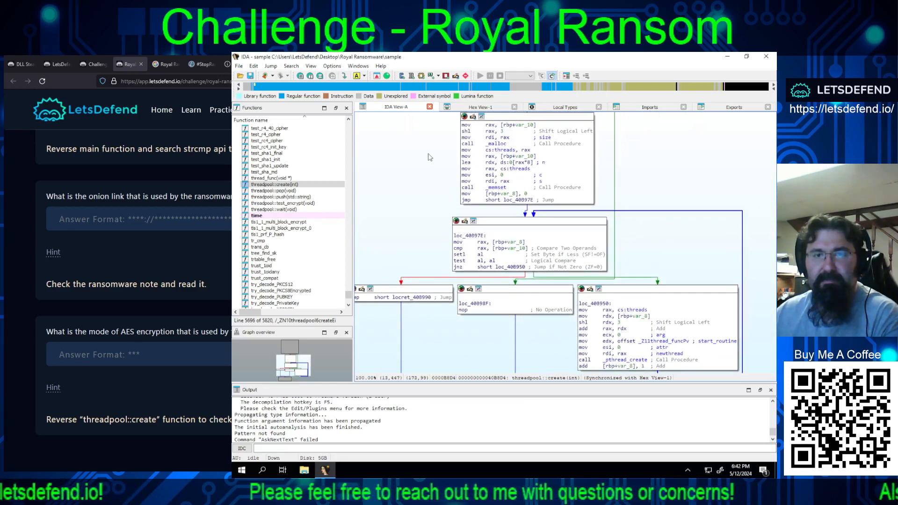
{"action": "left_click_drag", "start_coordinate": [430, 157], "coordinate": [431, 332]}
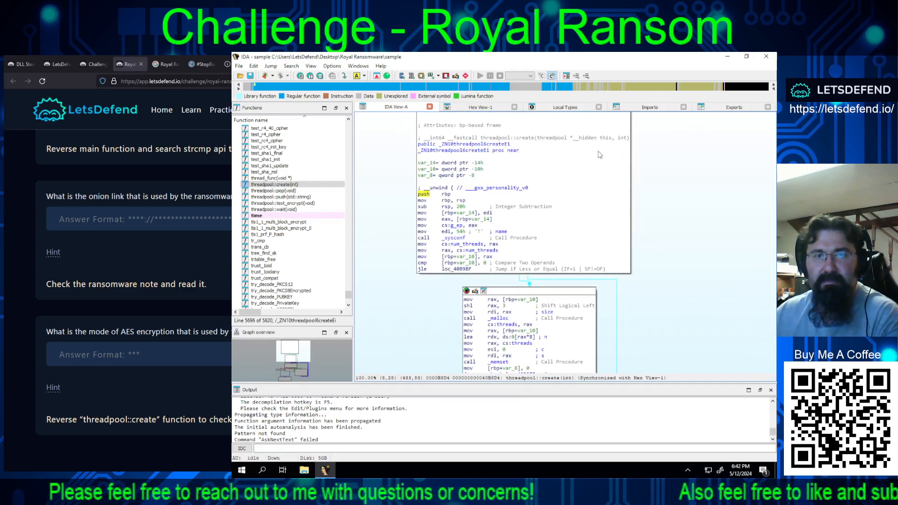
{"action": "mouse_move", "coordinate": [681, 163]}
{"action": "left_mouse_down"}
{"action": "mouse_move", "coordinate": [632, 278]}
{"action": "mouse_move", "coordinate": [670, 170]}
{"action": "left_mouse_up"}
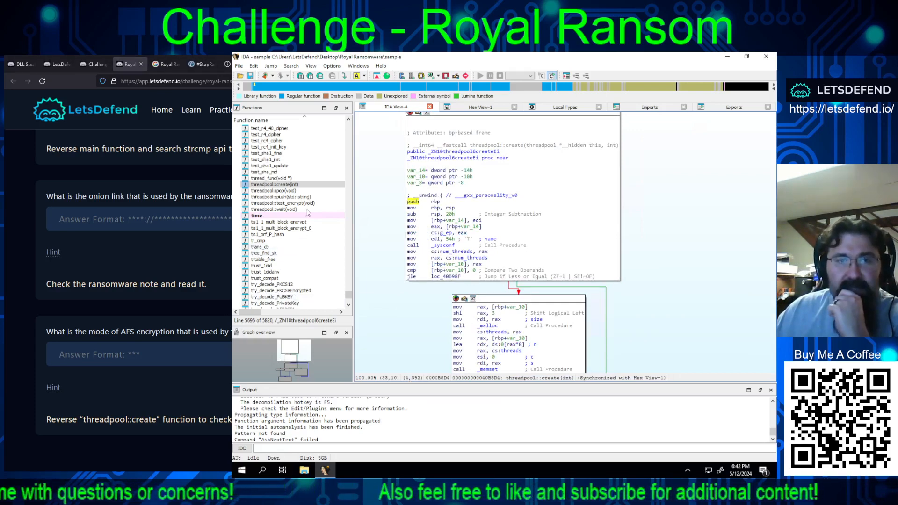
Step: Find pthread_create in the function list, open its declaration and look up the type of its attr parameter
{"action": "scroll", "coordinate": [349, 155], "scroll_direction": "up", "scroll_amount": 10}
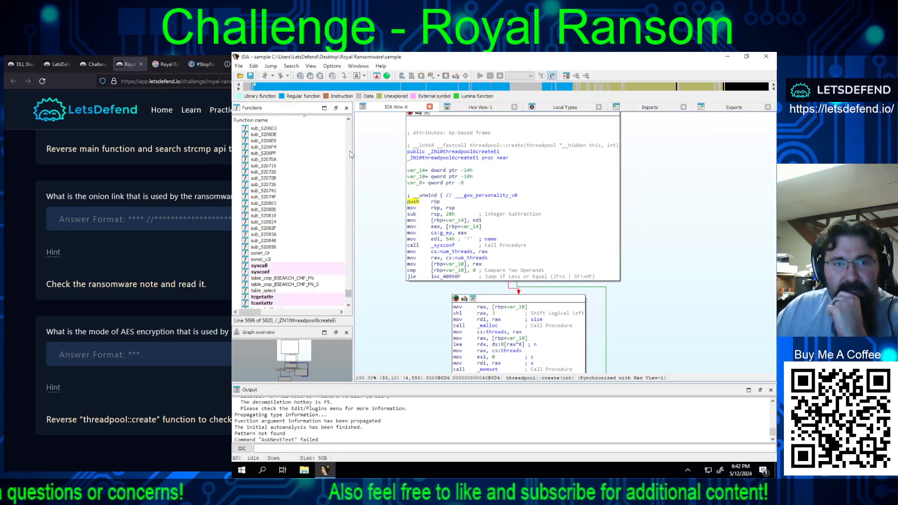
{"action": "scroll", "coordinate": [351, 154], "scroll_direction": "up", "scroll_amount": 15}
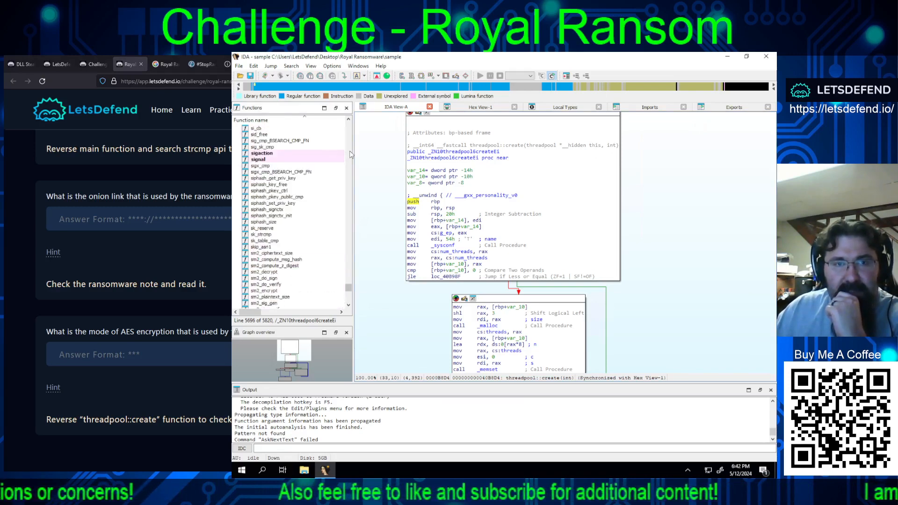
{"action": "scroll", "coordinate": [350, 155], "scroll_direction": "up", "scroll_amount": 15}
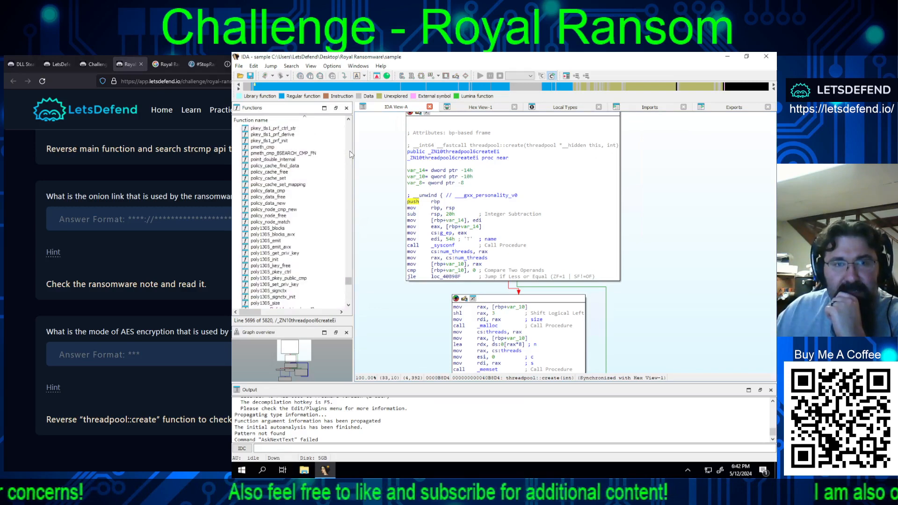
{"action": "left_click", "coordinate": [349, 294]}
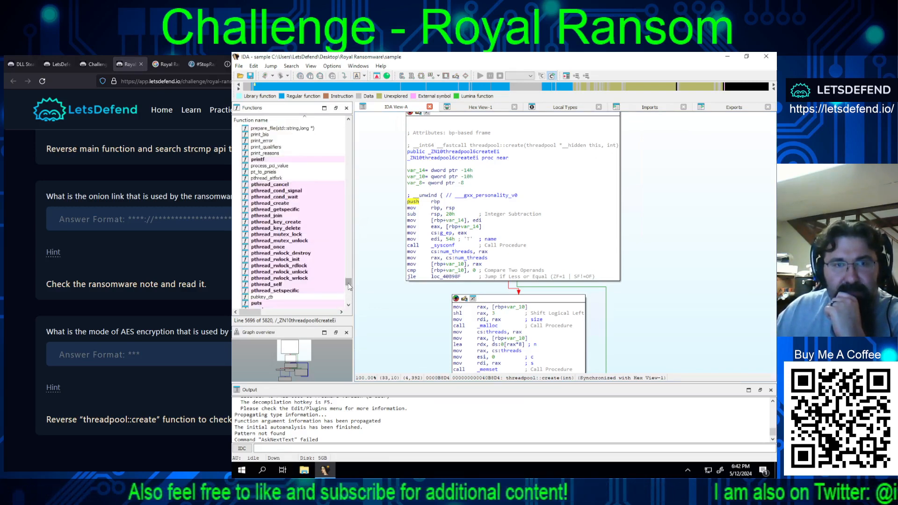
{"action": "double_click", "coordinate": [281, 204]}
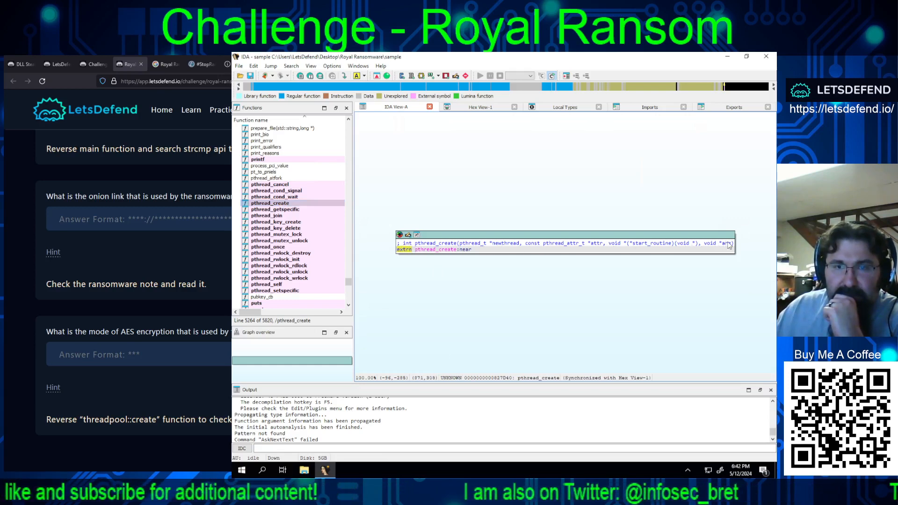
{"action": "mouse_move", "coordinate": [729, 245]}
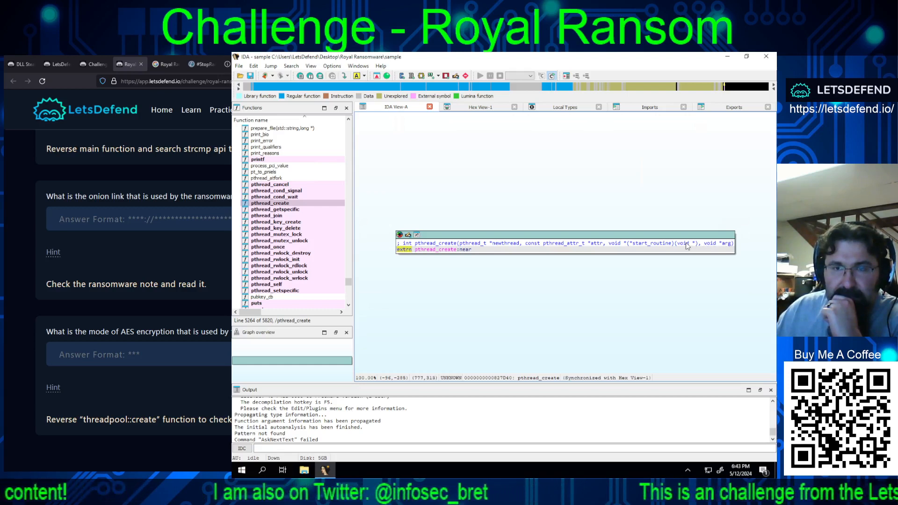
{"action": "left_click", "coordinate": [597, 244]}
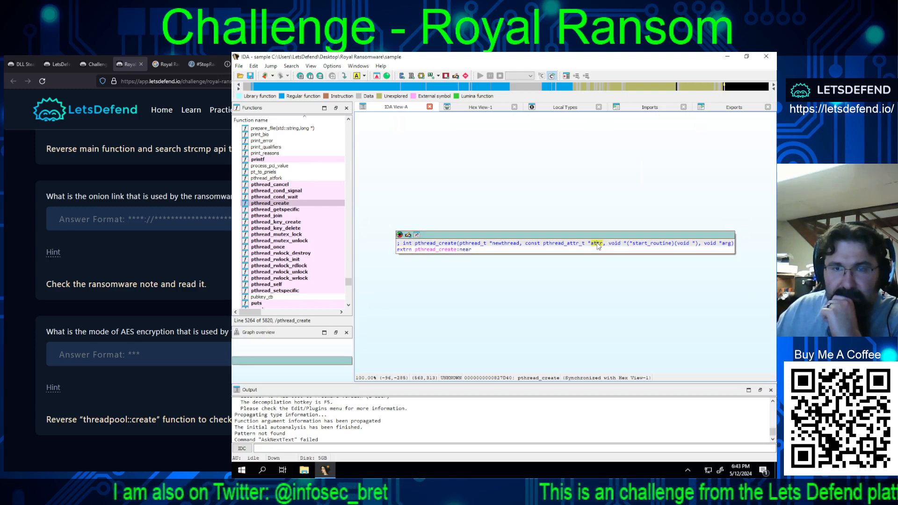
{"action": "double_click", "coordinate": [574, 244]}
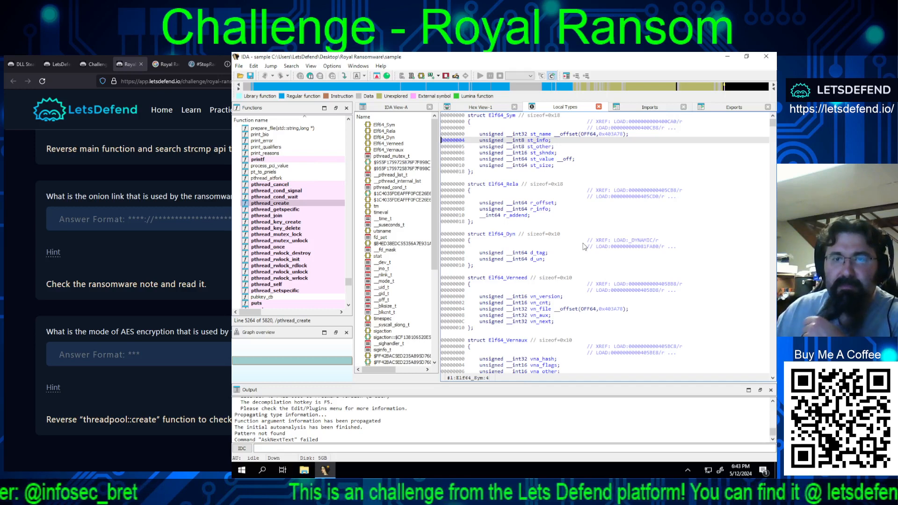
Step: Go back to the pthread_create declaration and inspect its newthread parameter
{"action": "left_click", "coordinate": [286, 204]}
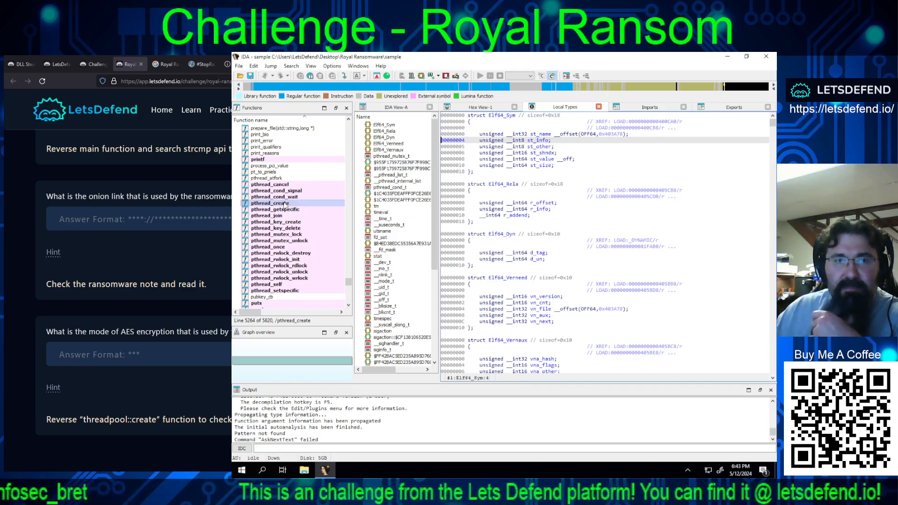
{"action": "double_click", "coordinate": [286, 205]}
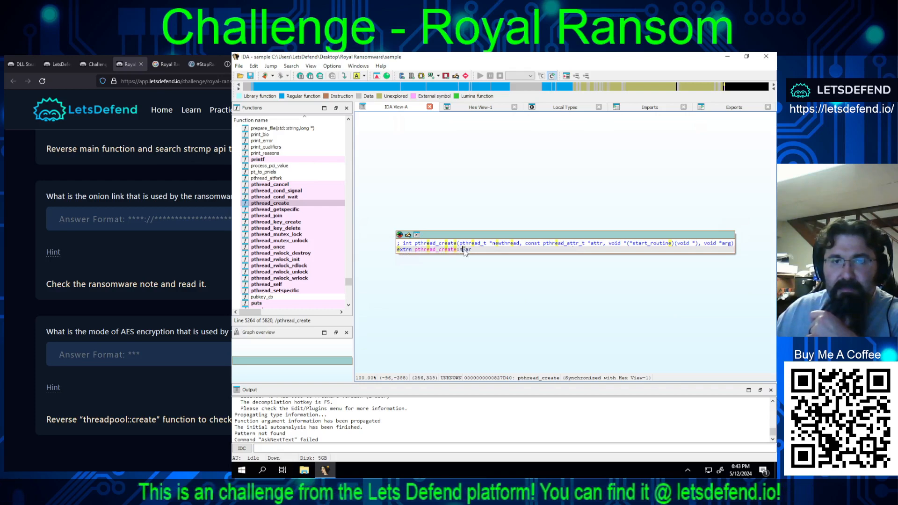
{"action": "double_click", "coordinate": [501, 243]}
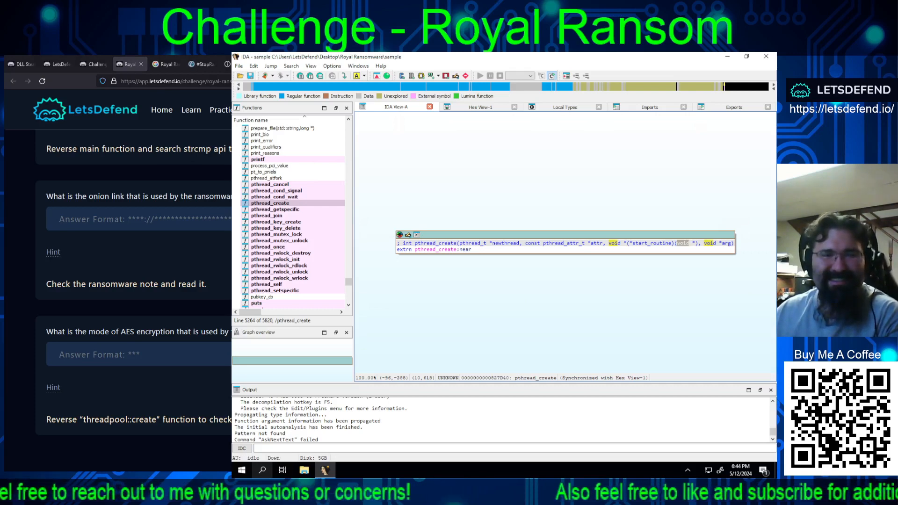
Step: Minimize IDA and paste the clipboard contents onto the desktop
{"action": "left_click", "coordinate": [727, 56]}
{"action": "right_click", "coordinate": [490, 145]}
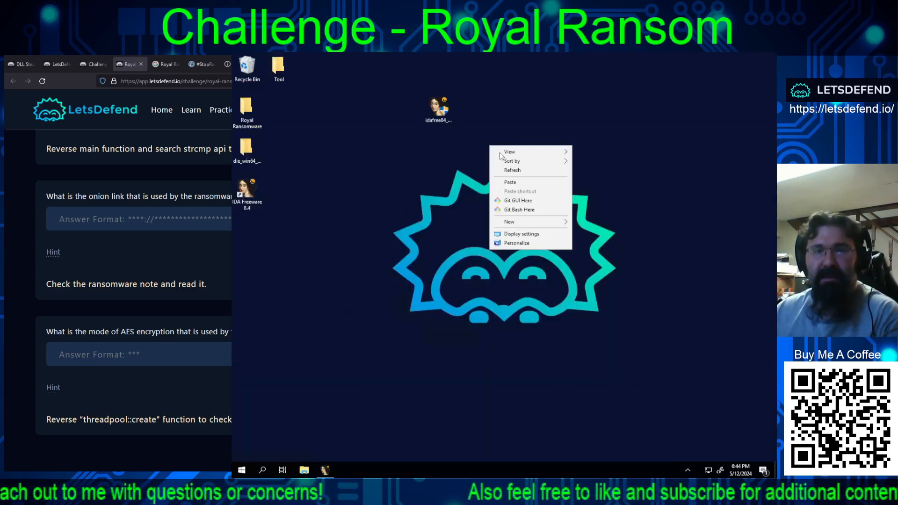
{"action": "left_click", "coordinate": [506, 182]}
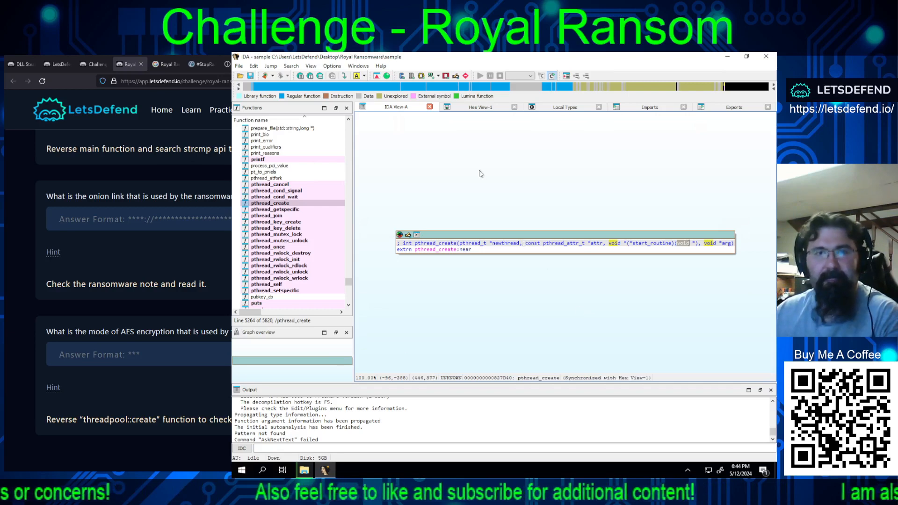
Step: Check the hex view at pthread_create and the local type definitions in IDA
{"action": "left_click", "coordinate": [475, 111]}
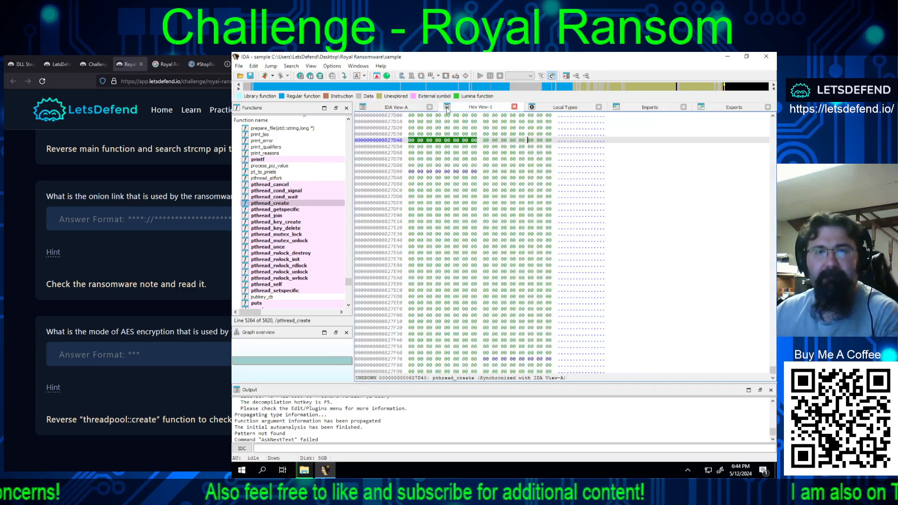
{"action": "left_click", "coordinate": [396, 109]}
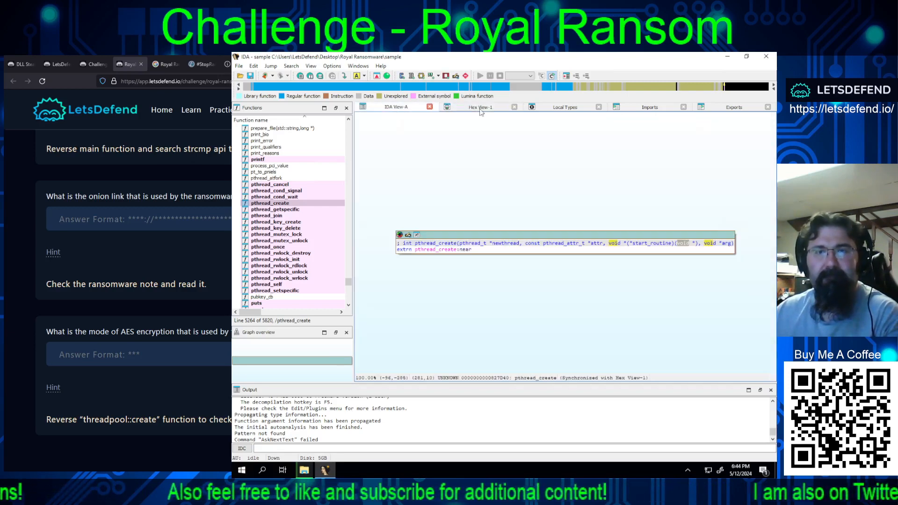
{"action": "left_click", "coordinate": [545, 107]}
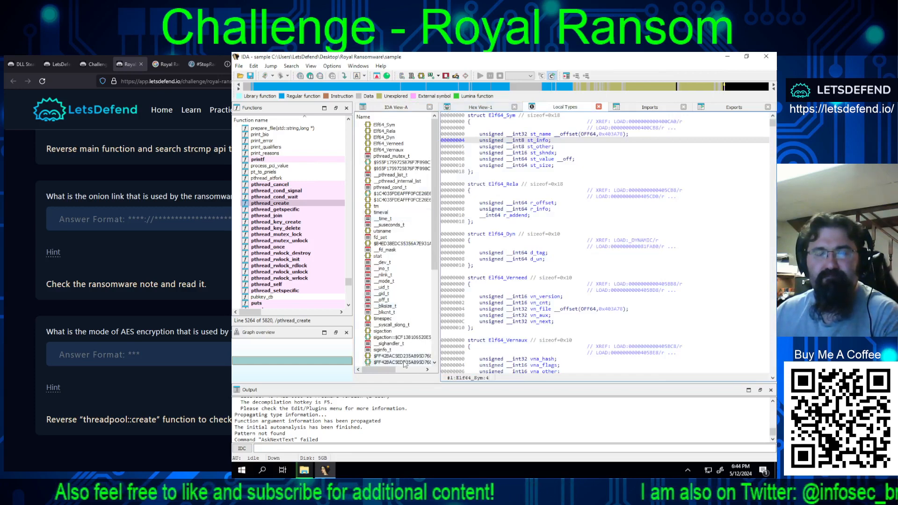
Step: Return to the pthread_create declaration in the disassembly view and examine its name, parameter types and parameter names
{"action": "left_click", "coordinate": [372, 109]}
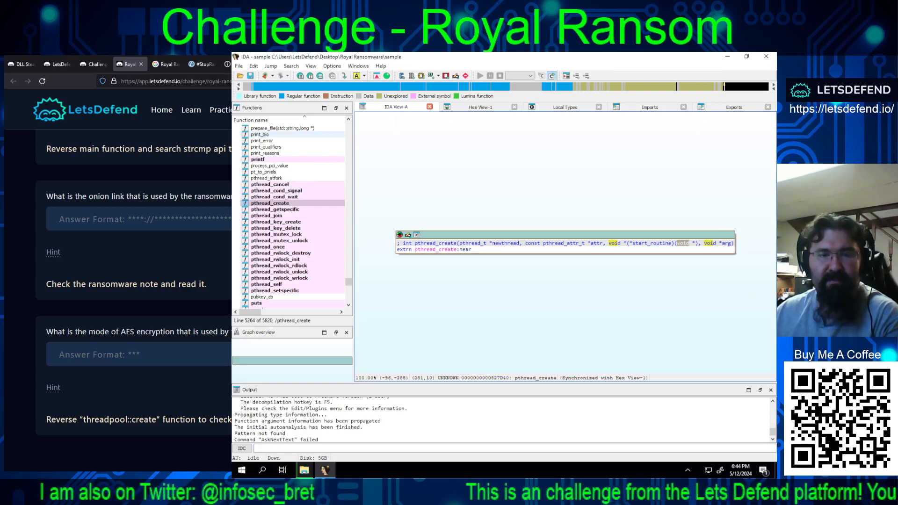
{"action": "left_click", "coordinate": [433, 340]}
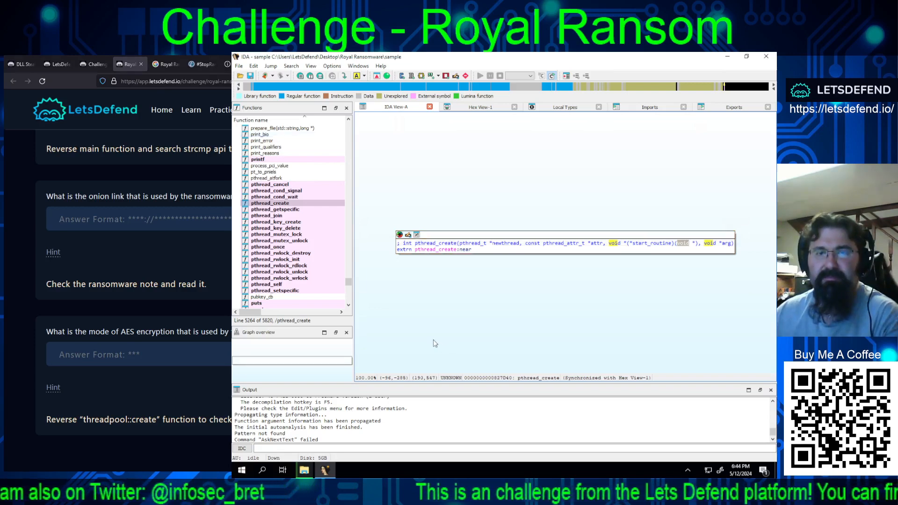
{"action": "left_click", "coordinate": [444, 251]}
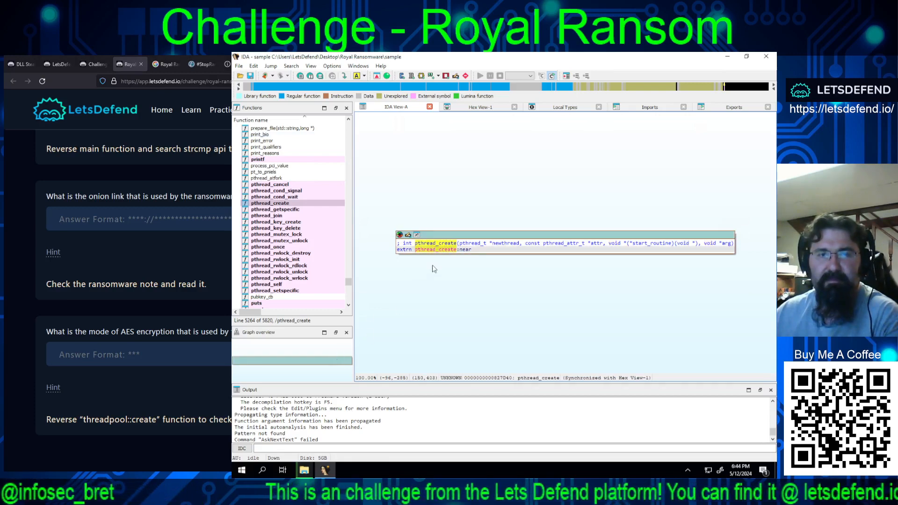
{"action": "left_click", "coordinate": [428, 243]}
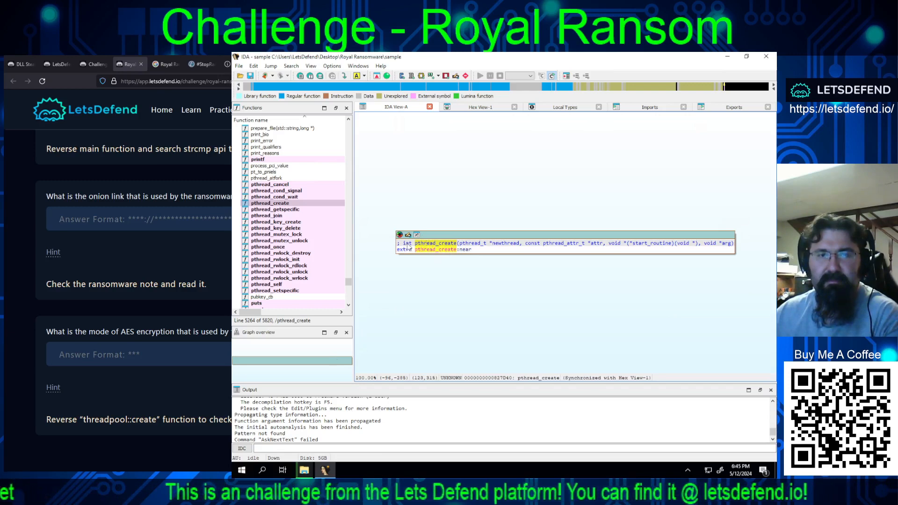
{"action": "left_click", "coordinate": [408, 245]}
{"action": "double_click", "coordinate": [430, 245]}
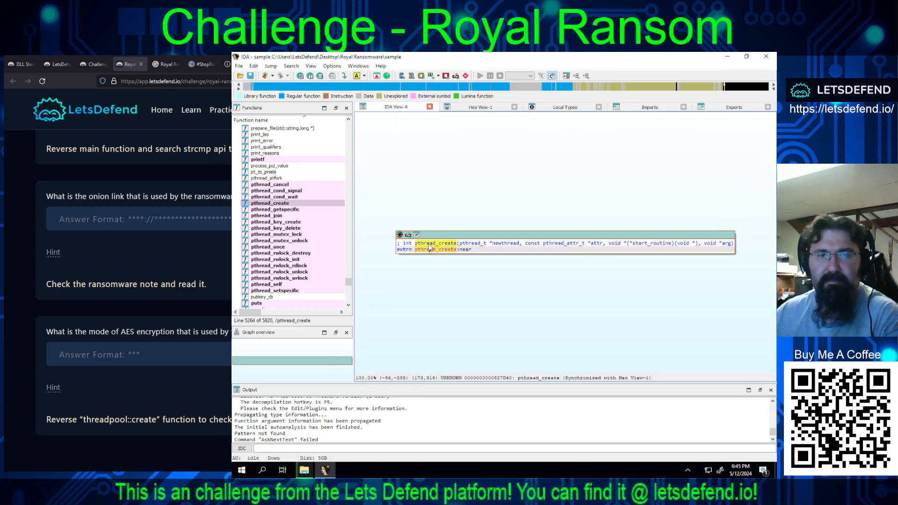
{"action": "left_click_drag", "start_coordinate": [459, 244], "coordinate": [480, 245]}
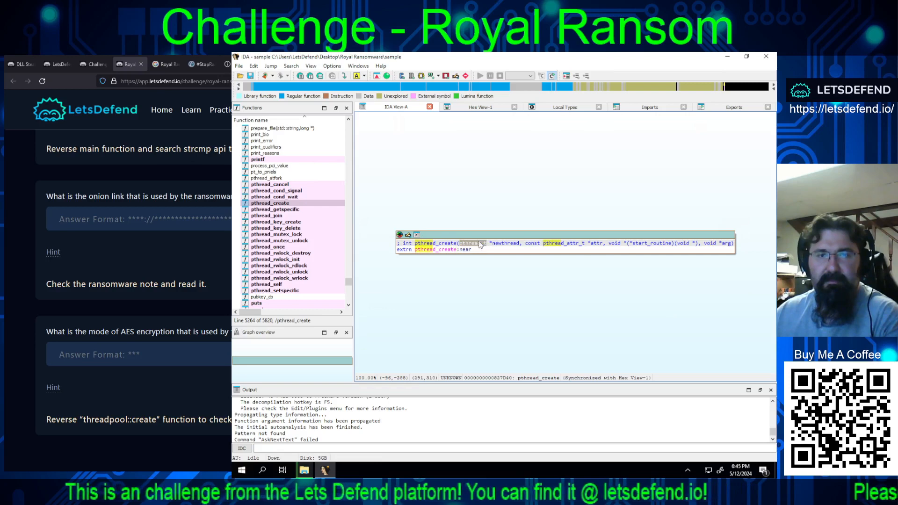
{"action": "double_click", "coordinate": [503, 243]}
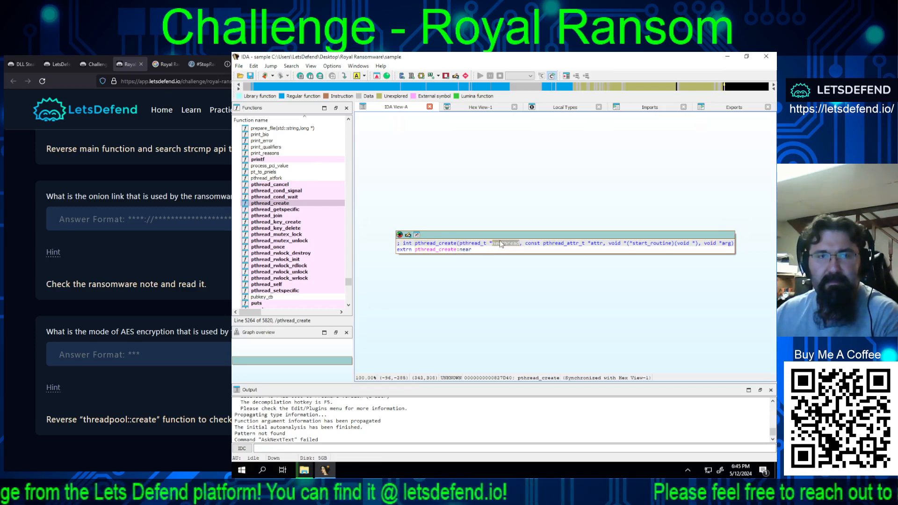
{"action": "double_click", "coordinate": [532, 243]}
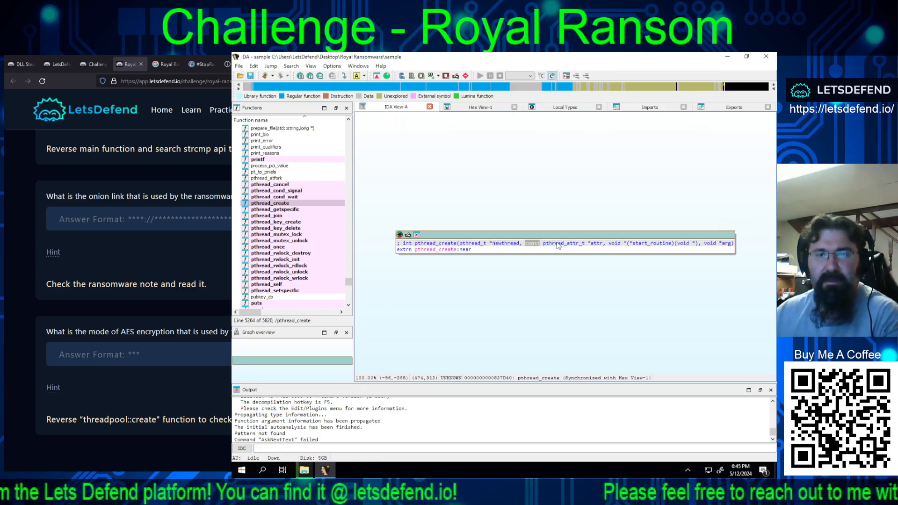
Step: Open the local type definitions and skim the Elf64 and pthread_mutex_t structures
{"action": "key", "text": "shift+F1"}
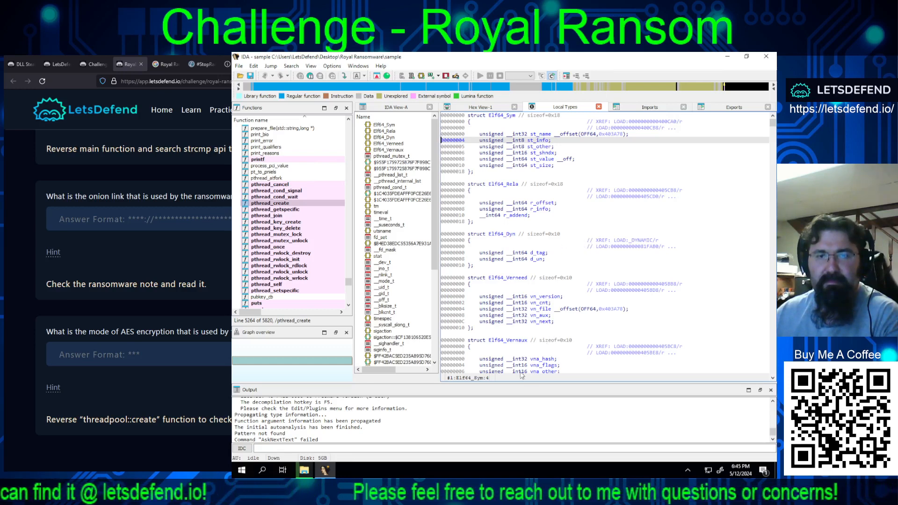
{"action": "scroll", "coordinate": [556, 289], "scroll_direction": "down", "scroll_amount": 1}
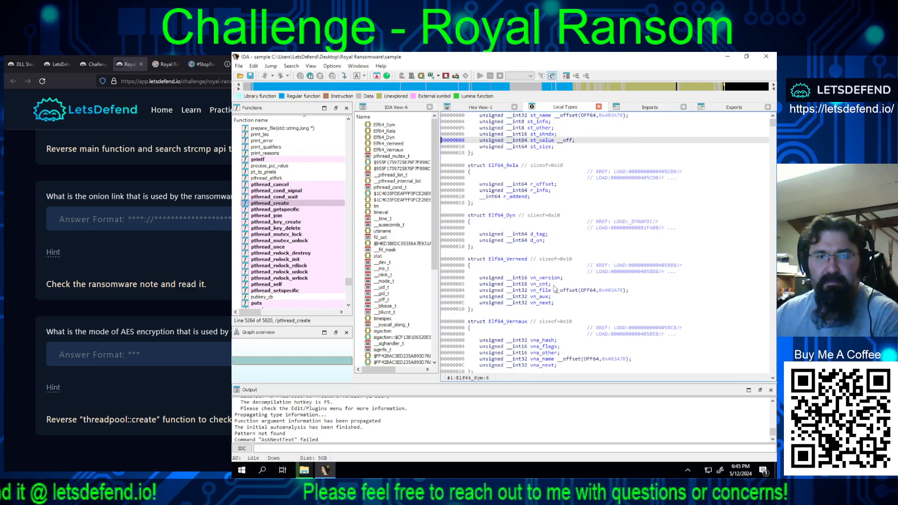
{"action": "scroll", "coordinate": [555, 289], "scroll_direction": "down", "scroll_amount": 3}
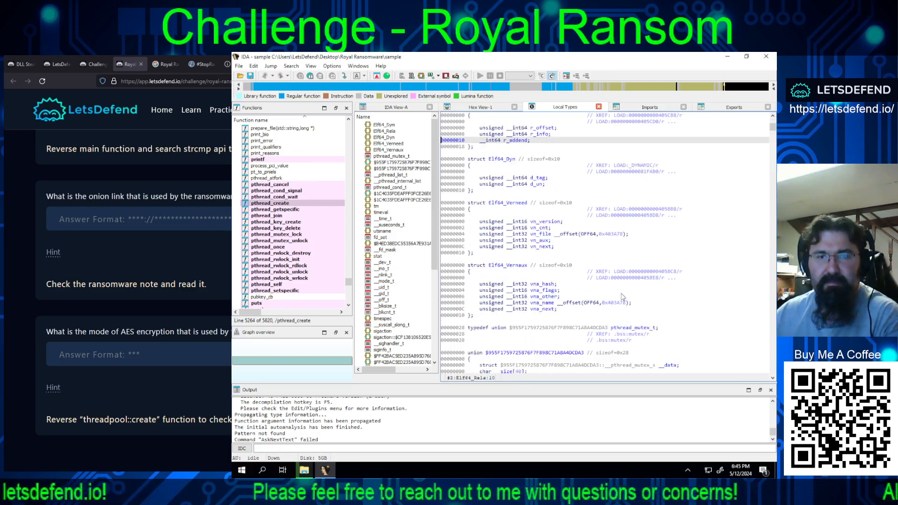
{"action": "scroll", "coordinate": [686, 279], "scroll_direction": "down", "scroll_amount": 2}
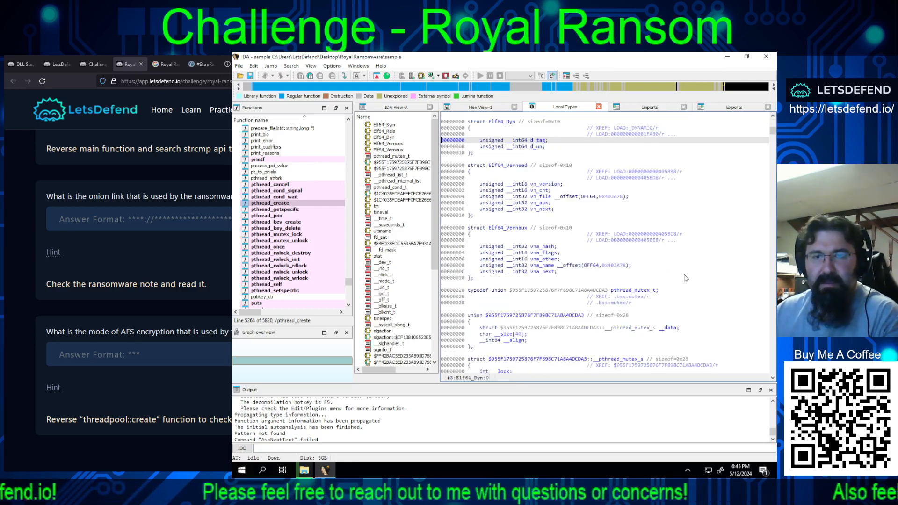
{"action": "scroll", "coordinate": [686, 278], "scroll_direction": "up", "scroll_amount": 6}
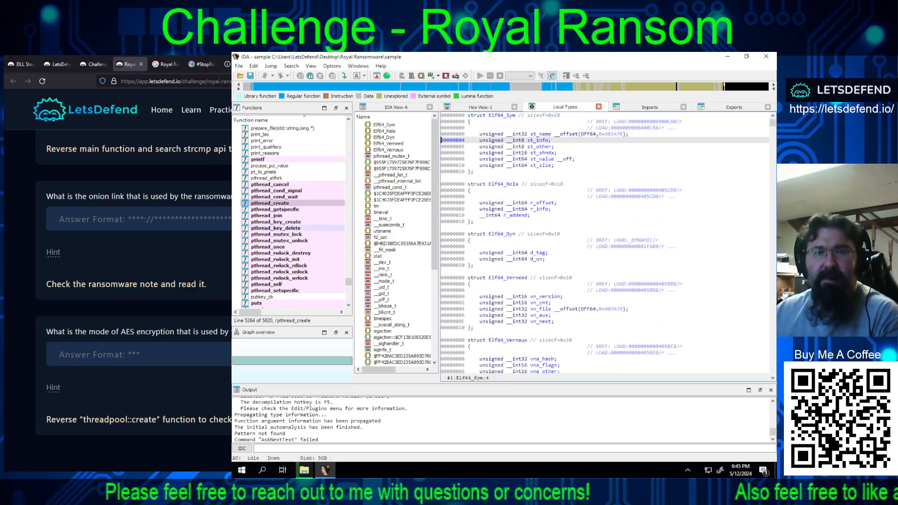
Step: Switch to the browser's Unit 42 Royal ransomware article, read through to the Windows variant and highlight its command-line arguments
{"action": "left_click", "coordinate": [271, 65]}
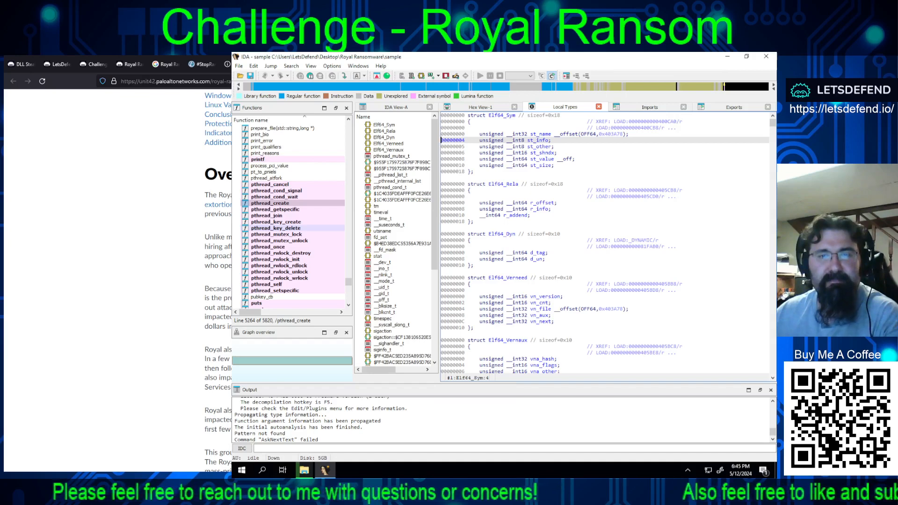
{"action": "scroll", "coordinate": [117, 281], "scroll_direction": "down", "scroll_amount": 4}
{"action": "scroll", "coordinate": [200, 323], "scroll_direction": "down", "scroll_amount": 3}
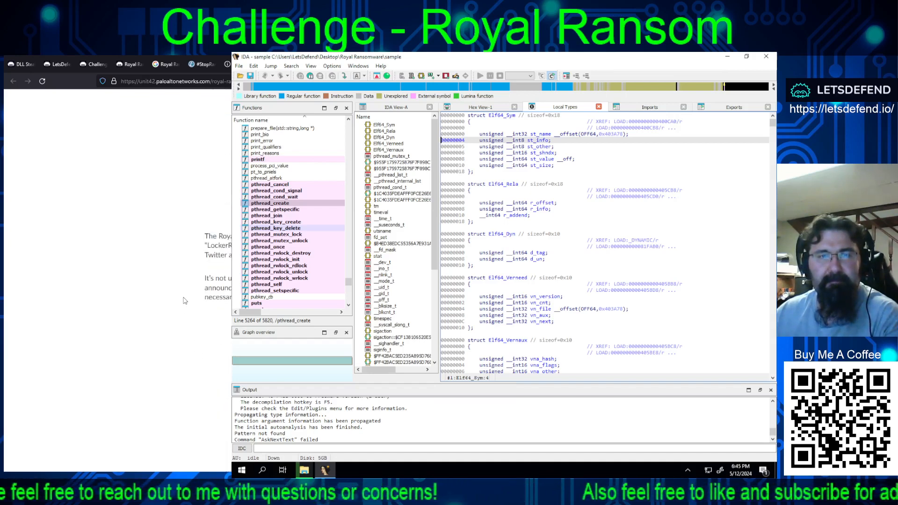
{"action": "scroll", "coordinate": [184, 301], "scroll_direction": "down", "scroll_amount": 5}
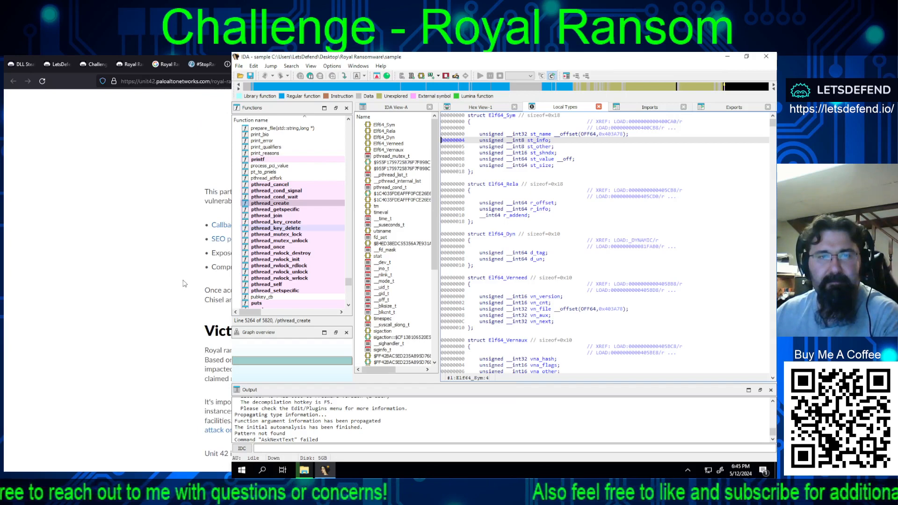
{"action": "scroll", "coordinate": [185, 283], "scroll_direction": "down", "scroll_amount": 7}
{"action": "scroll", "coordinate": [186, 285], "scroll_direction": "down", "scroll_amount": 6}
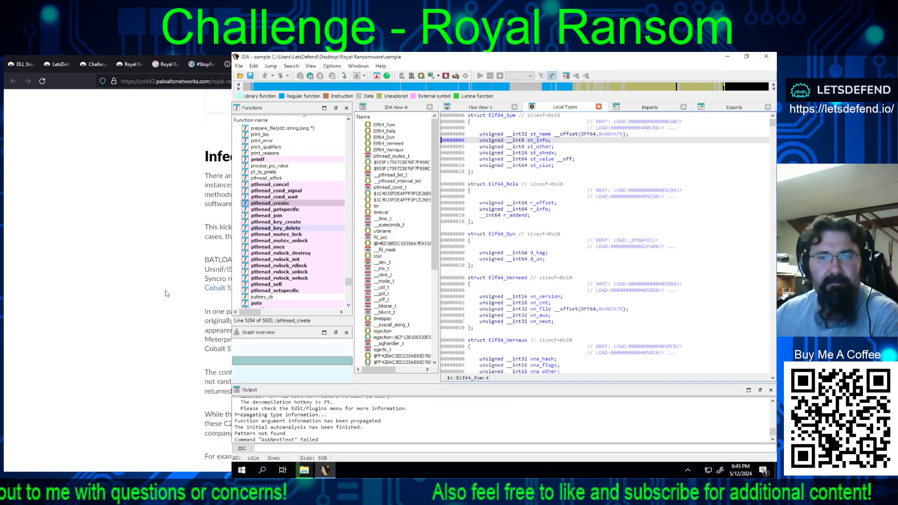
{"action": "scroll", "coordinate": [165, 290], "scroll_direction": "down", "scroll_amount": 1}
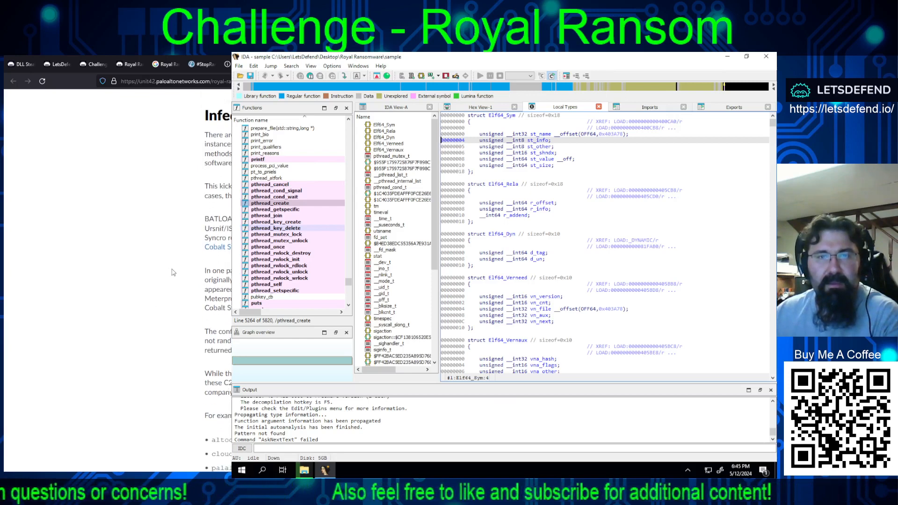
{"action": "scroll", "coordinate": [173, 272], "scroll_direction": "down", "scroll_amount": 6}
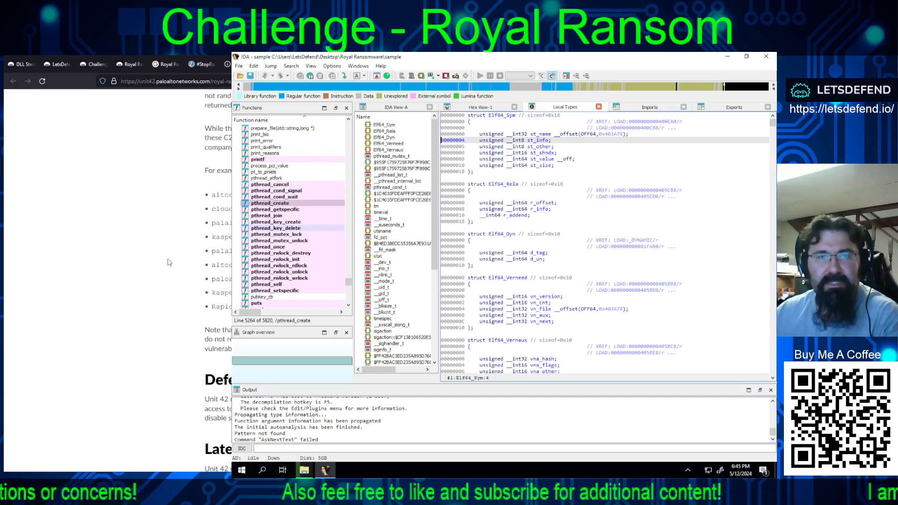
{"action": "scroll", "coordinate": [169, 262], "scroll_direction": "down", "scroll_amount": 5}
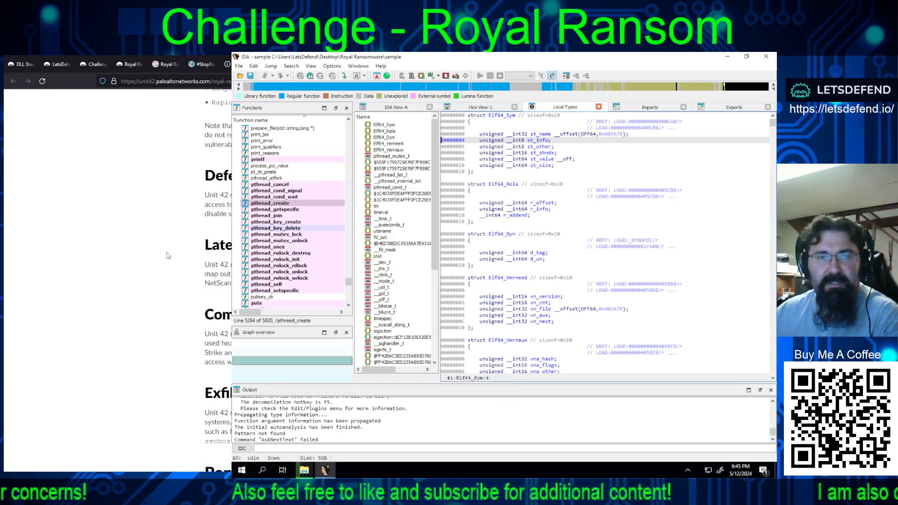
{"action": "scroll", "coordinate": [168, 256], "scroll_direction": "down", "scroll_amount": 7}
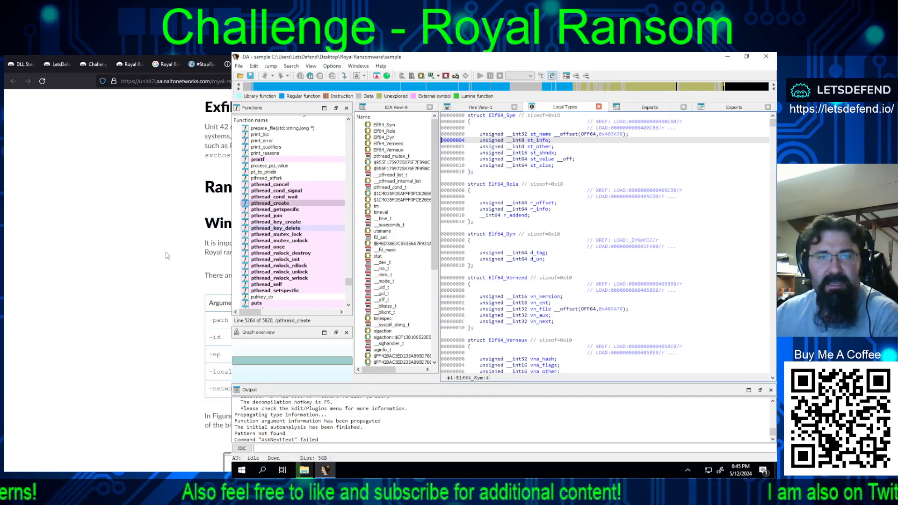
{"action": "left_click_drag", "start_coordinate": [213, 320], "coordinate": [220, 389]}
{"action": "scroll", "coordinate": [220, 389], "scroll_direction": "down", "scroll_amount": 4}
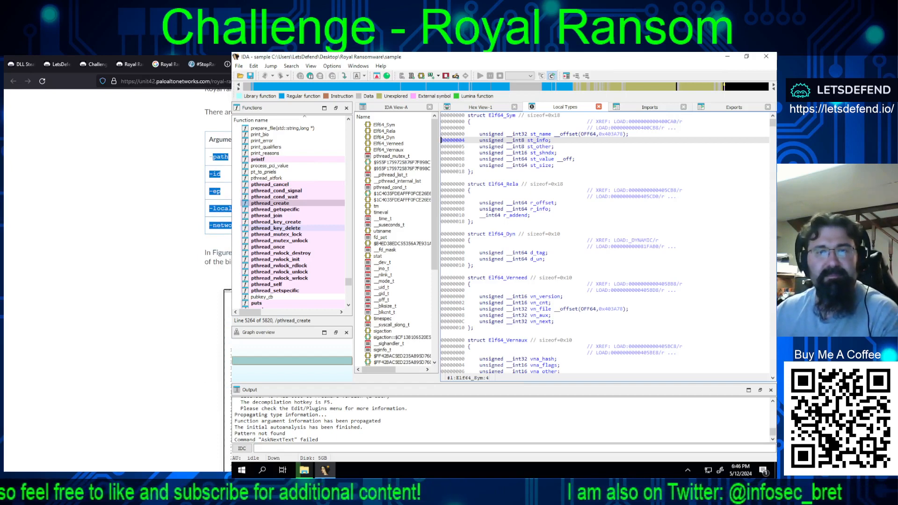
Step: Read the Windows variant's encryption details, excluded extensions and folders, and ransom note in the article
{"action": "scroll", "coordinate": [115, 280], "scroll_direction": "down", "scroll_amount": 8}
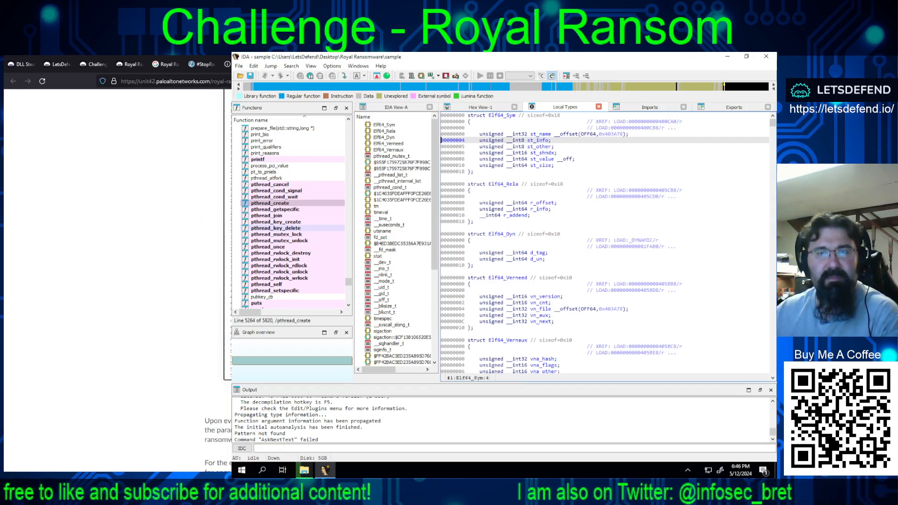
{"action": "scroll", "coordinate": [115, 281], "scroll_direction": "down", "scroll_amount": 5}
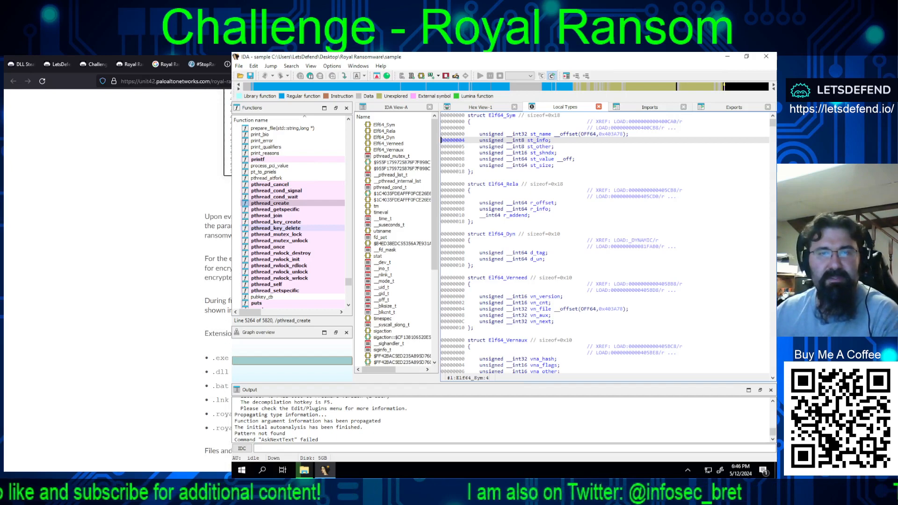
{"action": "scroll", "coordinate": [115, 281], "scroll_direction": "down", "scroll_amount": 6}
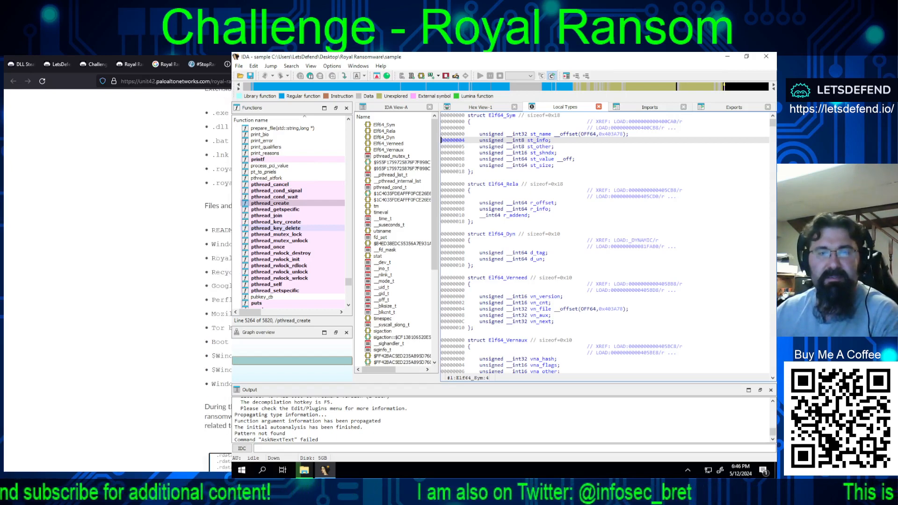
{"action": "scroll", "coordinate": [115, 281], "scroll_direction": "down", "scroll_amount": 5}
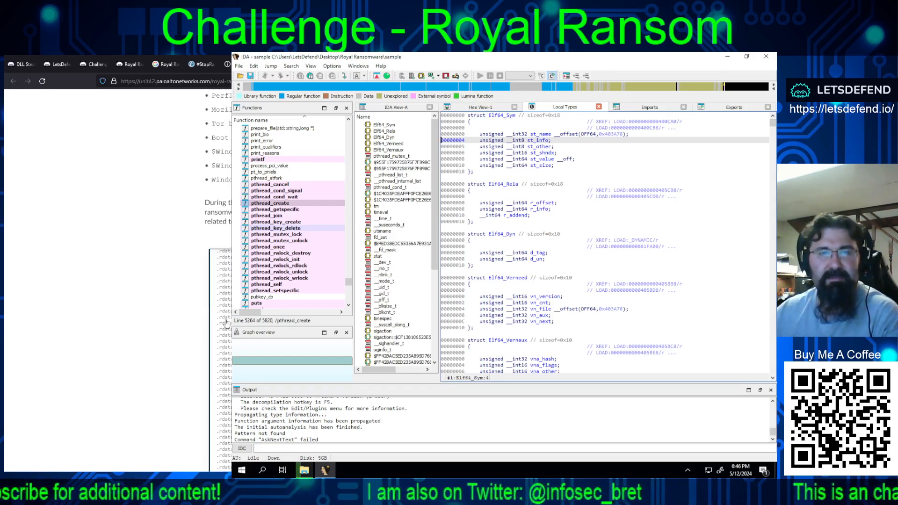
{"action": "scroll", "coordinate": [160, 297], "scroll_direction": "down", "scroll_amount": 8}
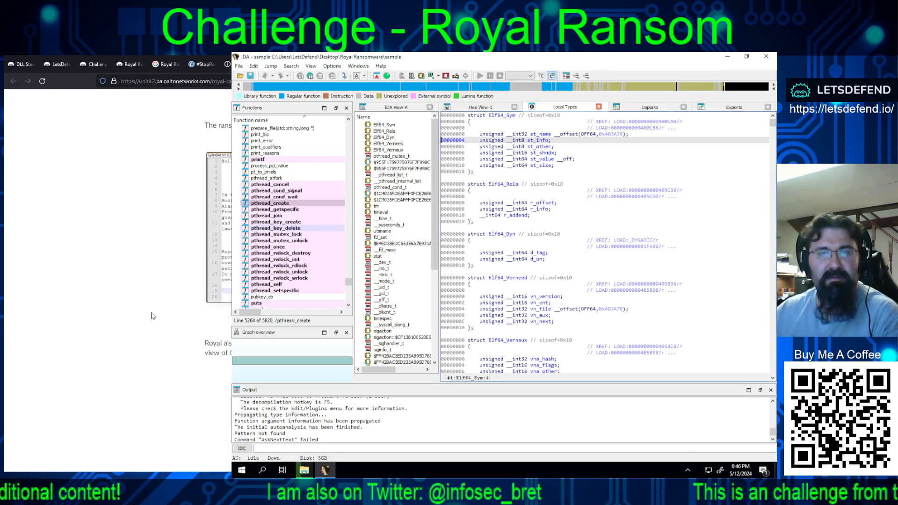
{"action": "scroll", "coordinate": [152, 312], "scroll_direction": "down", "scroll_amount": 5}
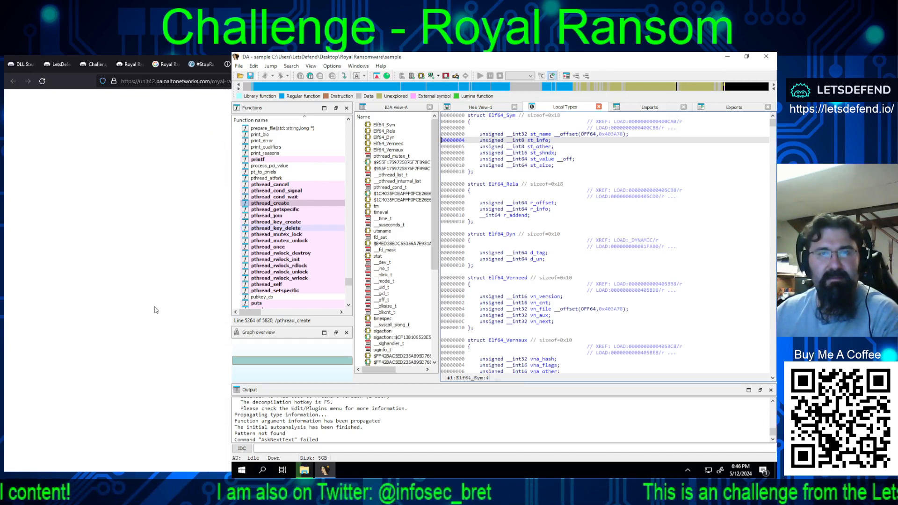
{"action": "scroll", "coordinate": [156, 311], "scroll_direction": "up", "scroll_amount": 3}
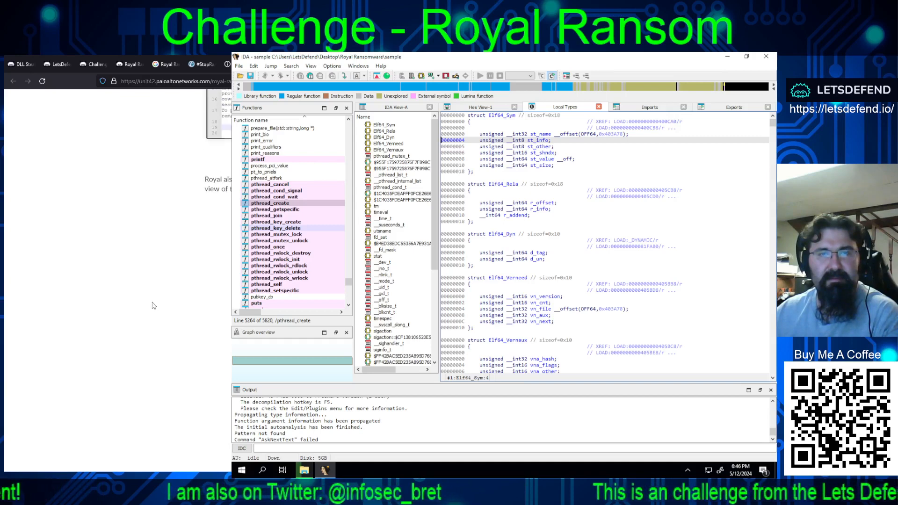
{"action": "scroll", "coordinate": [159, 306], "scroll_direction": "down", "scroll_amount": 10}
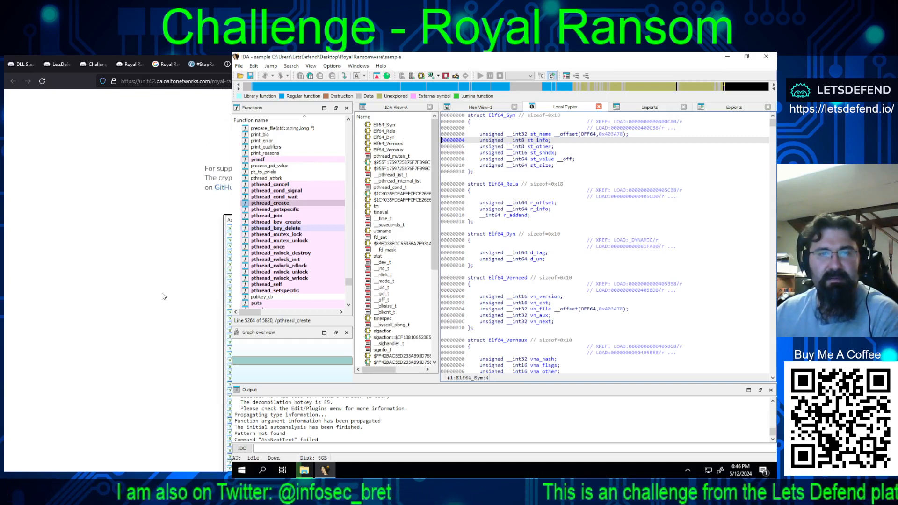
Step: Read the article's Linux variant section for its encryption, arguments and file extensions, continuing through to the conclusion and protections
{"action": "scroll", "coordinate": [152, 303], "scroll_direction": "down", "scroll_amount": 5}
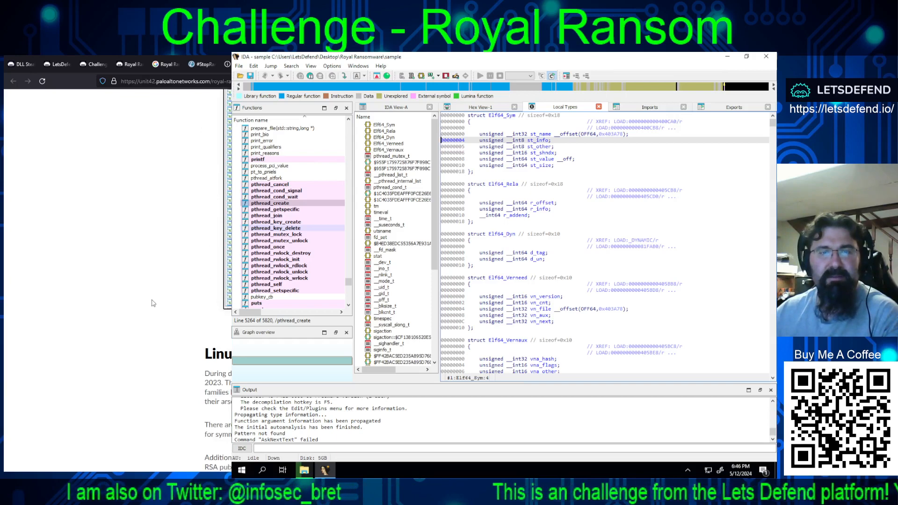
{"action": "scroll", "coordinate": [152, 303], "scroll_direction": "down", "scroll_amount": 5}
{"action": "scroll", "coordinate": [201, 318], "scroll_direction": "up", "scroll_amount": 2}
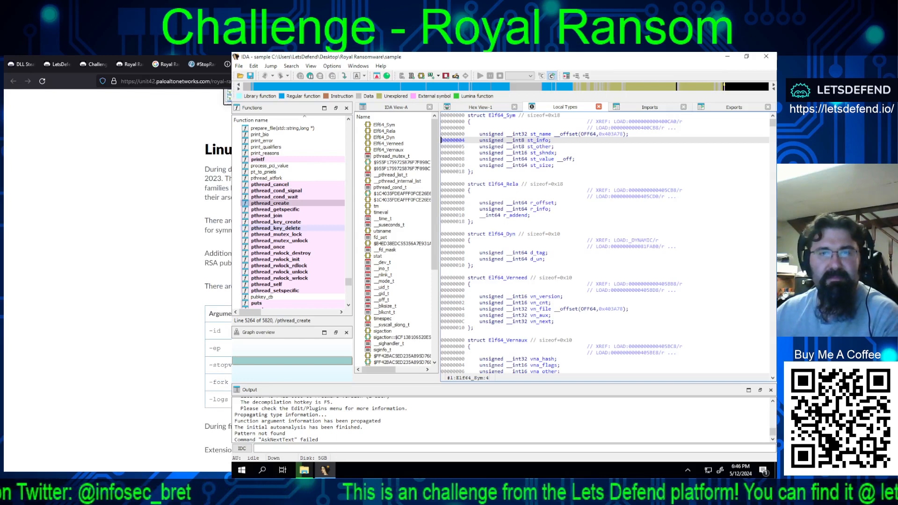
{"action": "scroll", "coordinate": [141, 281], "scroll_direction": "down", "scroll_amount": 7}
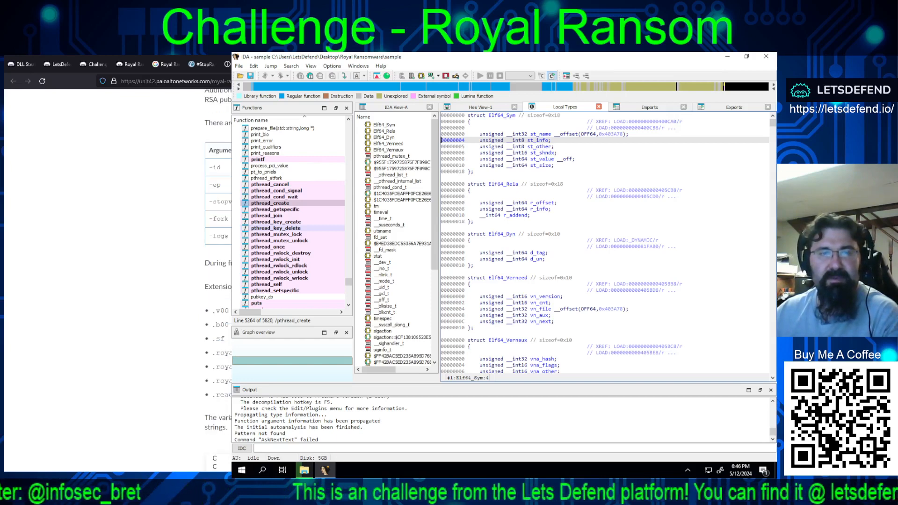
{"action": "scroll", "coordinate": [187, 318], "scroll_direction": "down", "scroll_amount": 7}
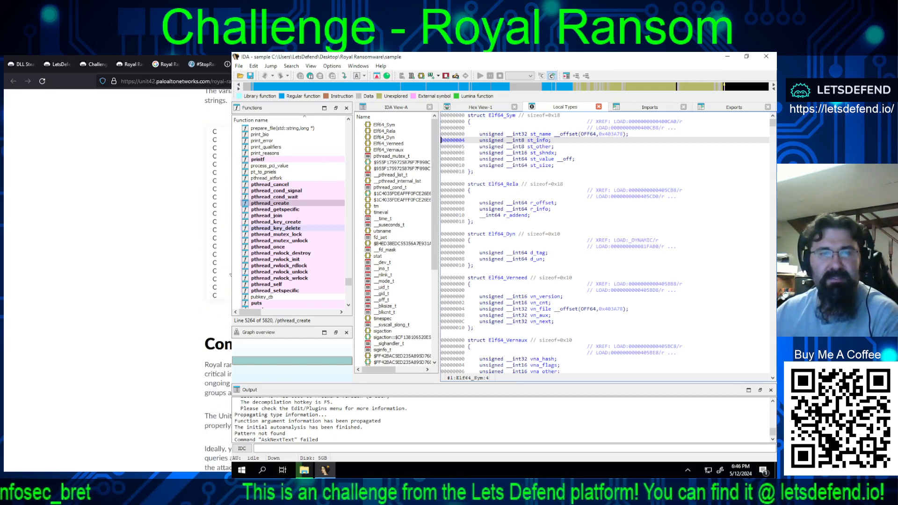
{"action": "scroll", "coordinate": [162, 308], "scroll_direction": "down", "scroll_amount": 4}
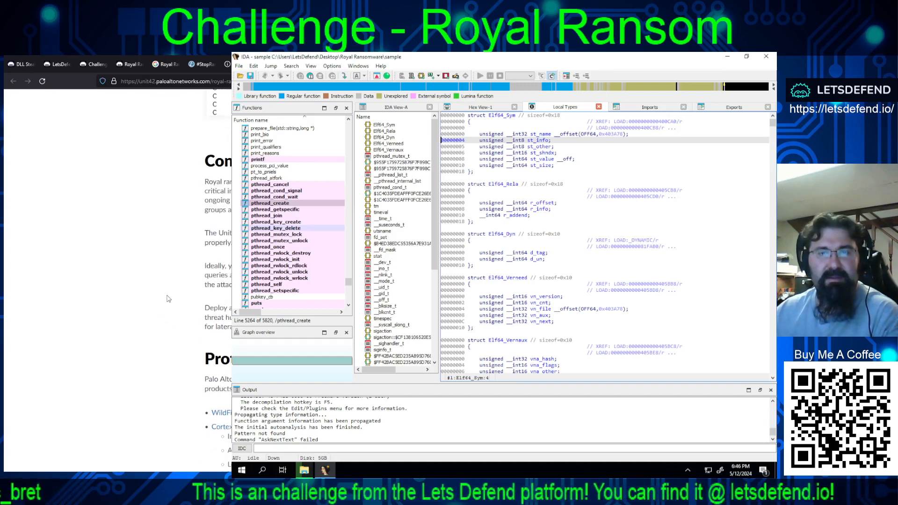
Step: Skim the Unit 42 article's remaining protections and indicators of compromise, returning to the Linux variant's encryption description
{"action": "scroll", "coordinate": [169, 300], "scroll_direction": "down", "scroll_amount": 6}
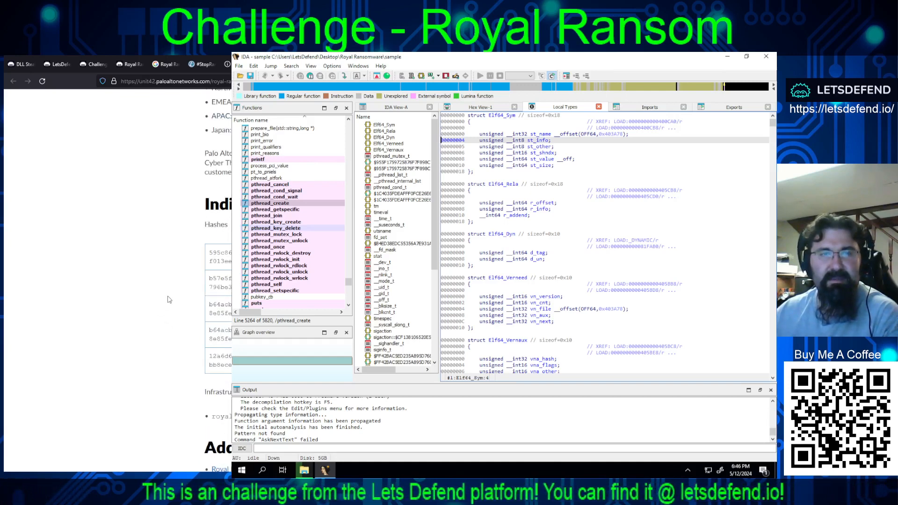
{"action": "scroll", "coordinate": [169, 299], "scroll_direction": "down", "scroll_amount": 5}
{"action": "scroll", "coordinate": [164, 298], "scroll_direction": "up", "scroll_amount": 15}
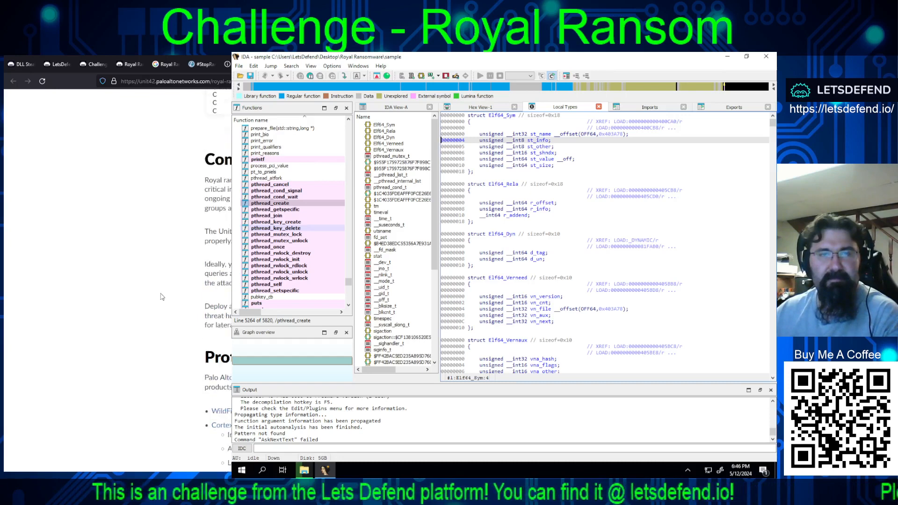
{"action": "scroll", "coordinate": [162, 297], "scroll_direction": "up", "scroll_amount": 12}
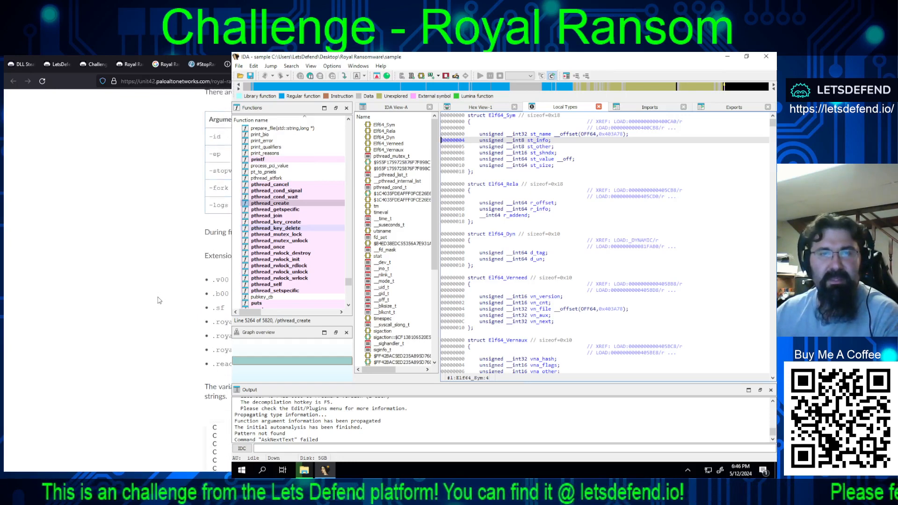
{"action": "scroll", "coordinate": [159, 300], "scroll_direction": "up", "scroll_amount": 5}
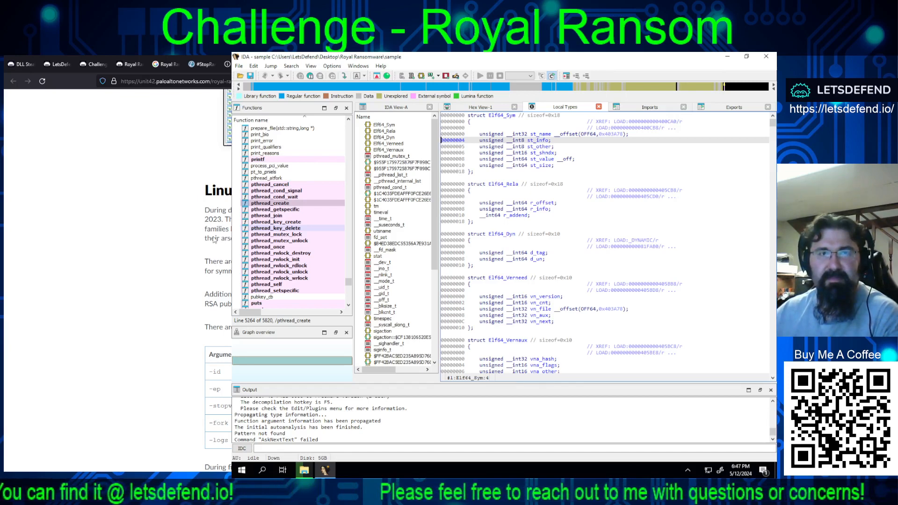
Step: Switch to the LetsDefend challenge page and try 256 as the answer to the AES encryption mode question
{"action": "left_click", "coordinate": [133, 65]}
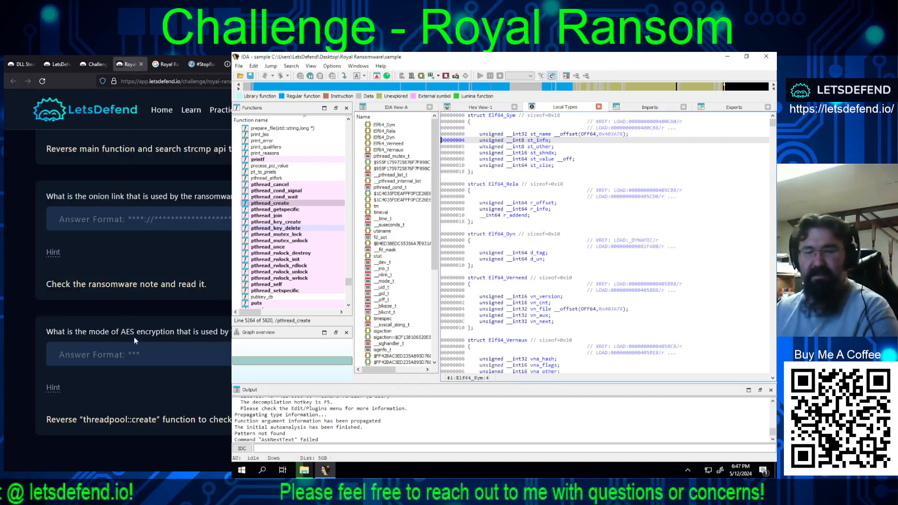
{"action": "type", "text": "256"}
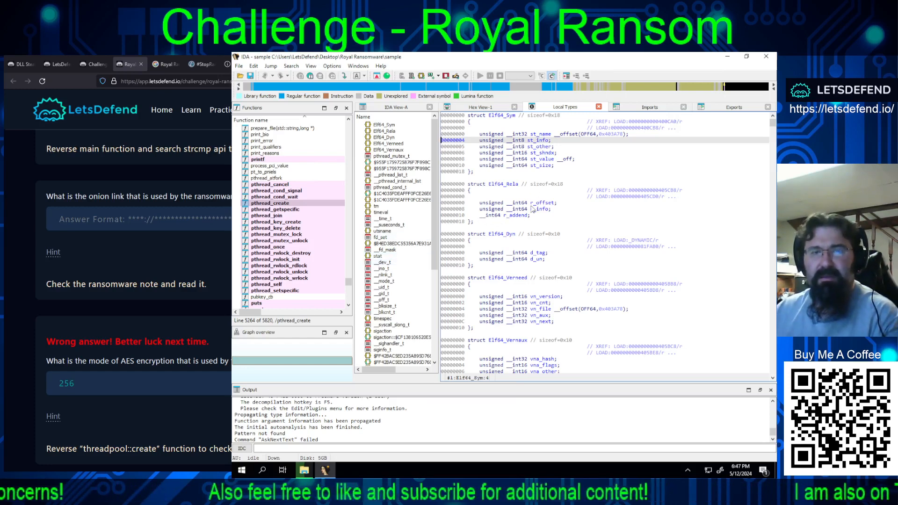
Step: Go back to IDA's local types and examine the Elf64, pthread mutex, list and condition definitions, widening the definitions pane
{"action": "scroll", "coordinate": [528, 218], "scroll_direction": "down", "scroll_amount": 5}
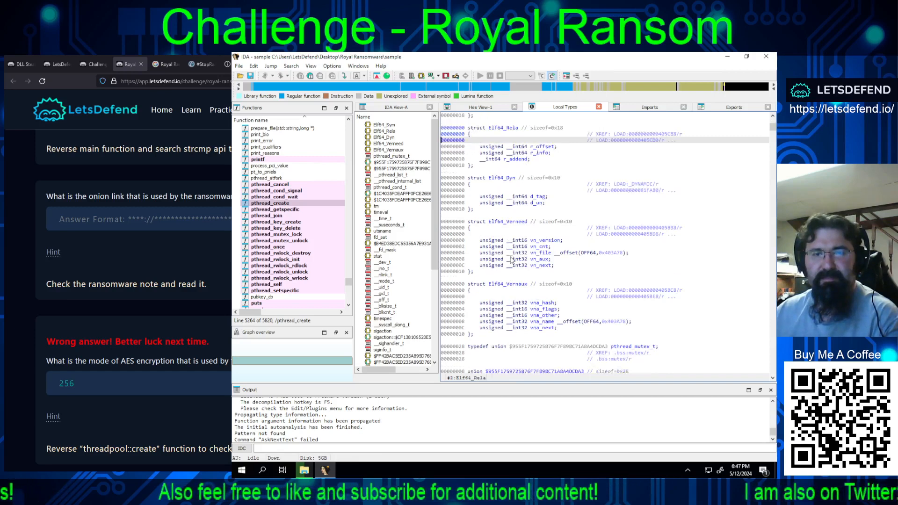
{"action": "scroll", "coordinate": [511, 260], "scroll_direction": "down", "scroll_amount": 4}
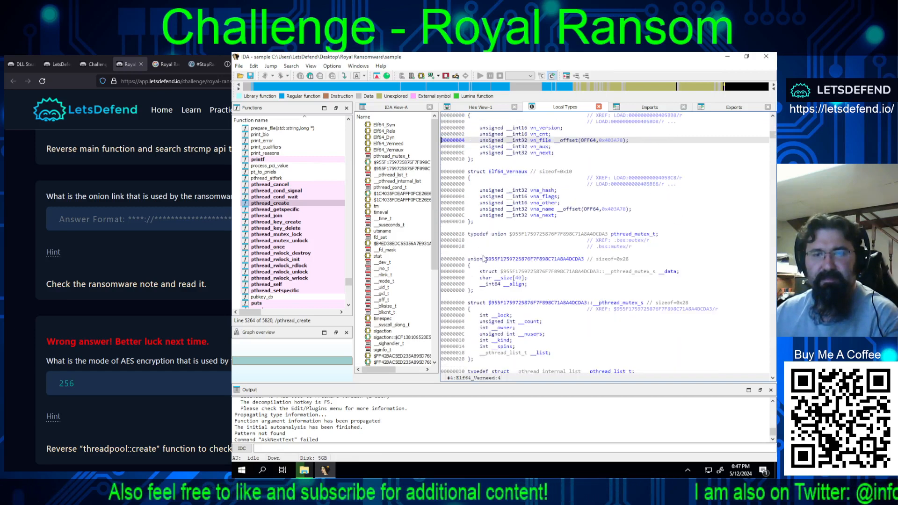
{"action": "left_click", "coordinate": [503, 355]}
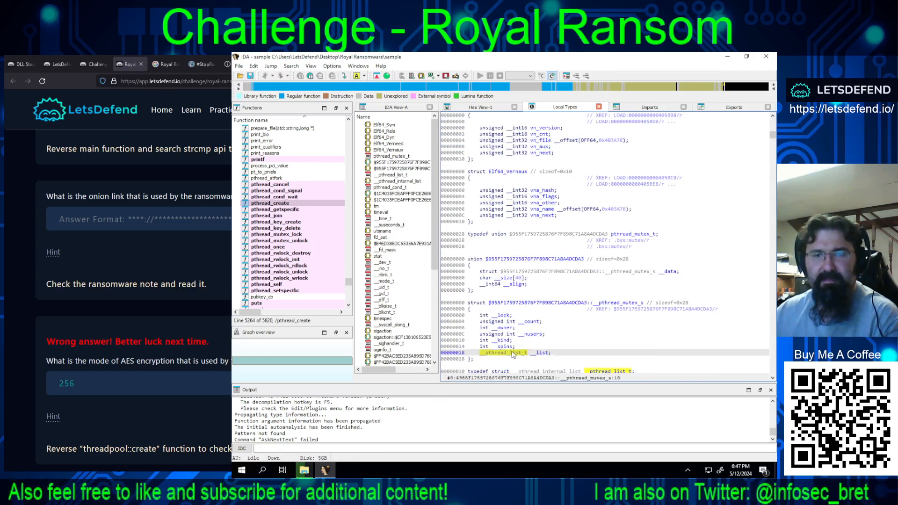
{"action": "scroll", "coordinate": [513, 336], "scroll_direction": "down", "scroll_amount": 1}
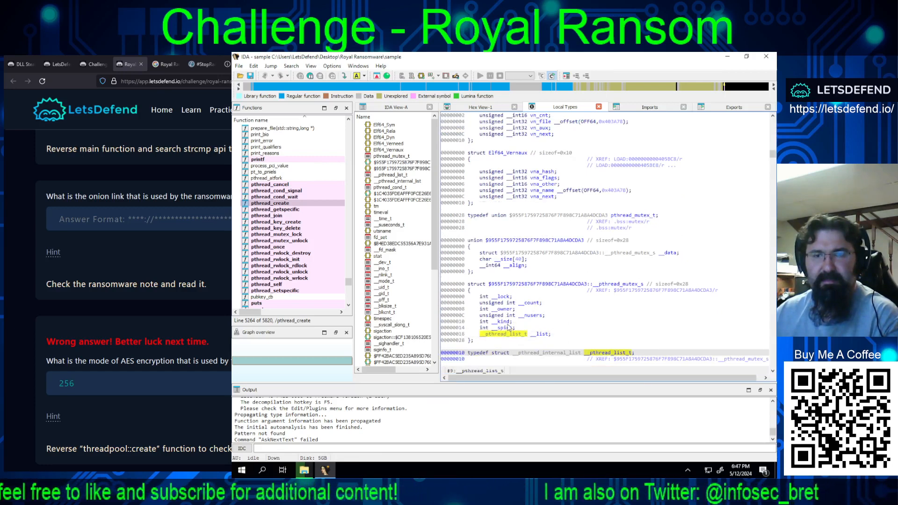
{"action": "scroll", "coordinate": [580, 325], "scroll_direction": "right", "scroll_amount": 1}
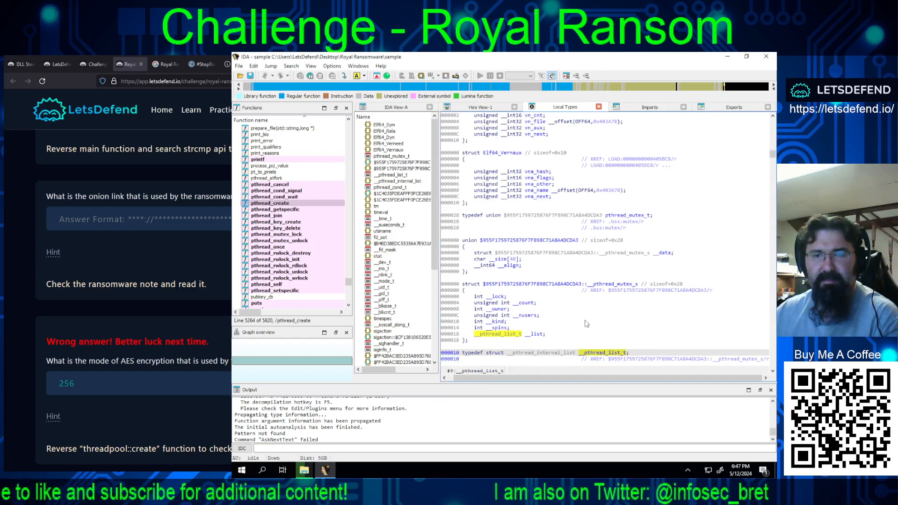
{"action": "scroll", "coordinate": [586, 324], "scroll_direction": "down", "scroll_amount": 2}
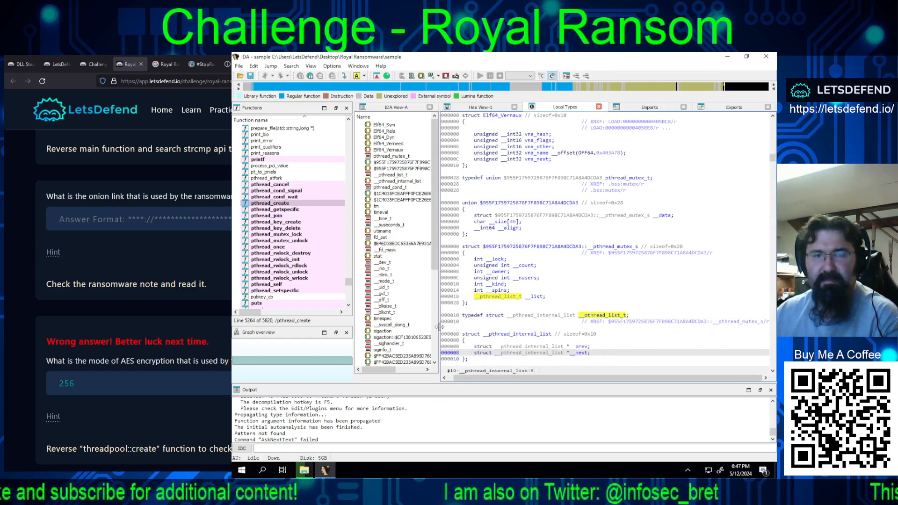
{"action": "left_click_drag", "start_coordinate": [439, 326], "coordinate": [415, 328]}
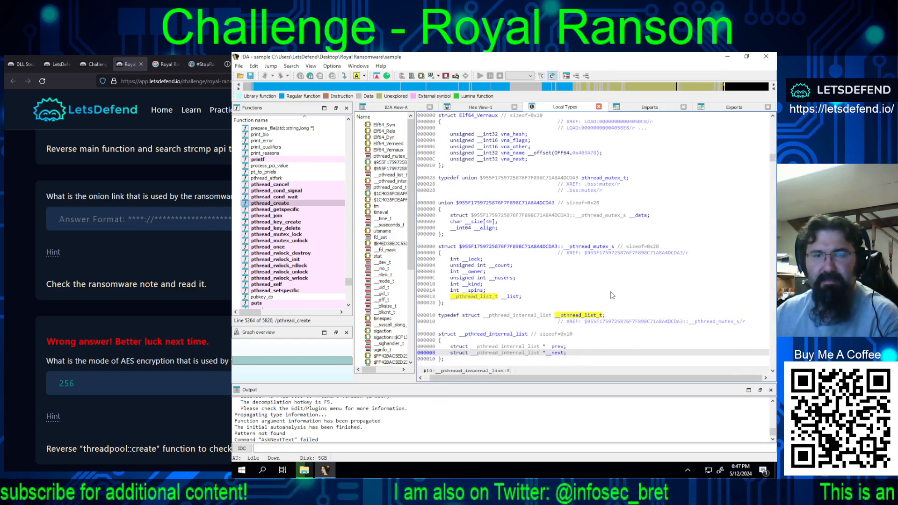
{"action": "scroll", "coordinate": [612, 295], "scroll_direction": "down", "scroll_amount": 3}
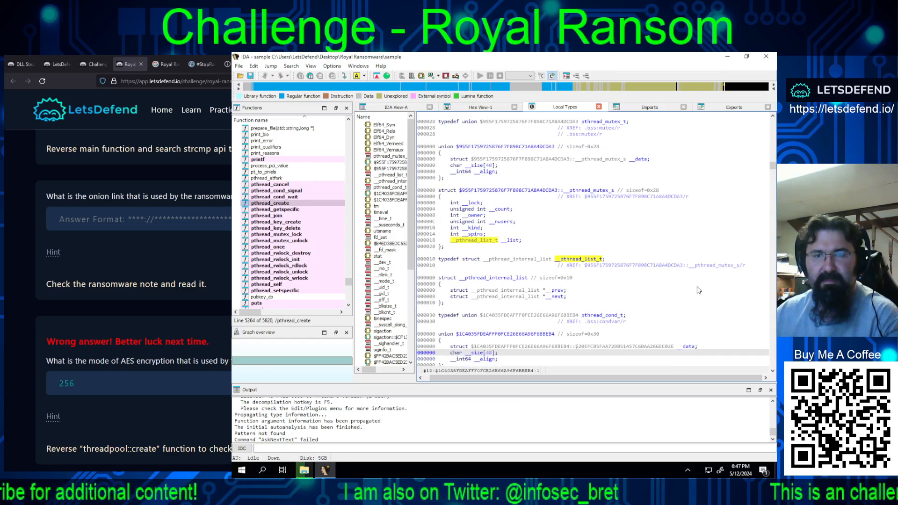
{"action": "scroll", "coordinate": [706, 280], "scroll_direction": "down", "scroll_amount": 4}
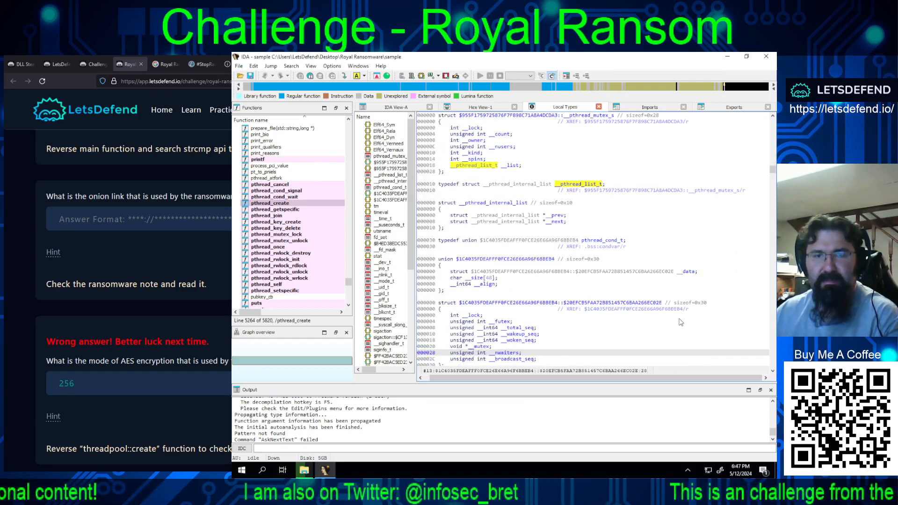
Step: Examine the time, utsname, fd_set and stat structure definitions and their cross-references in the local types
{"action": "scroll", "coordinate": [651, 291], "scroll_direction": "down", "scroll_amount": 4}
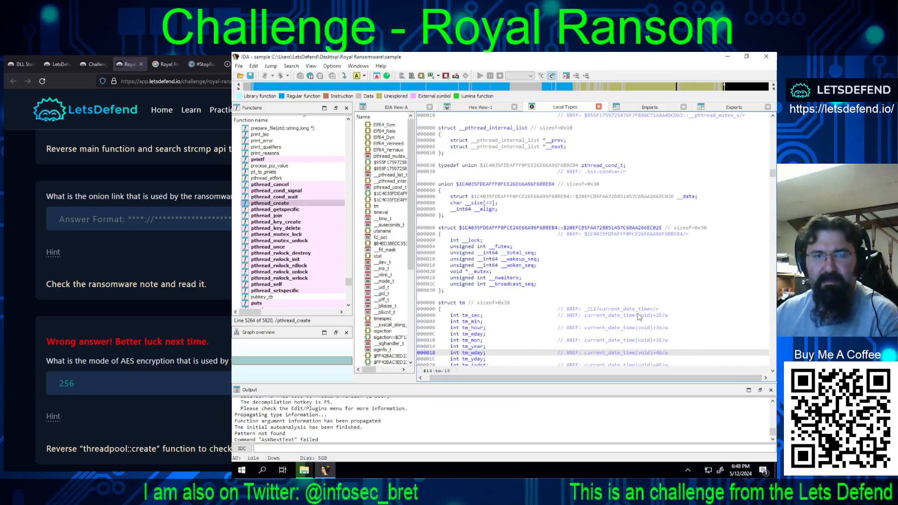
{"action": "scroll", "coordinate": [639, 316], "scroll_direction": "down", "scroll_amount": 1}
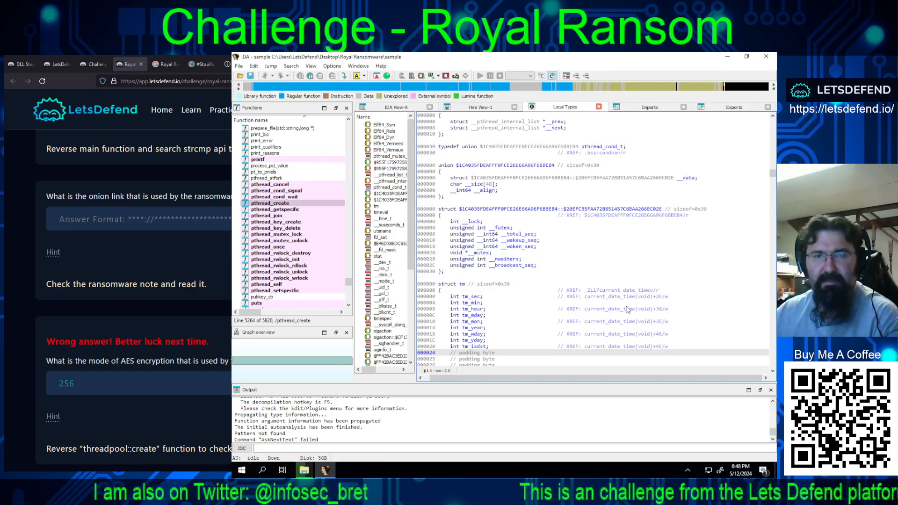
{"action": "scroll", "coordinate": [628, 310], "scroll_direction": "down", "scroll_amount": 4}
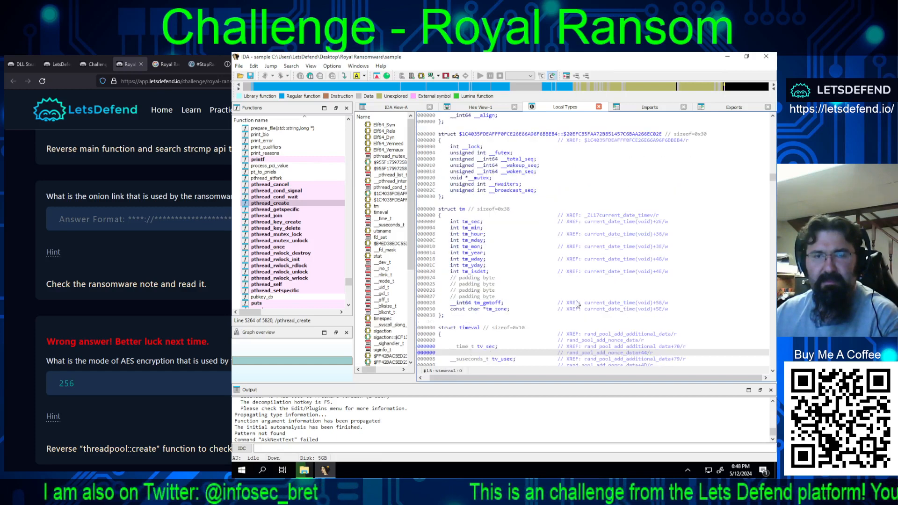
{"action": "scroll", "coordinate": [559, 311], "scroll_direction": "down", "scroll_amount": 6}
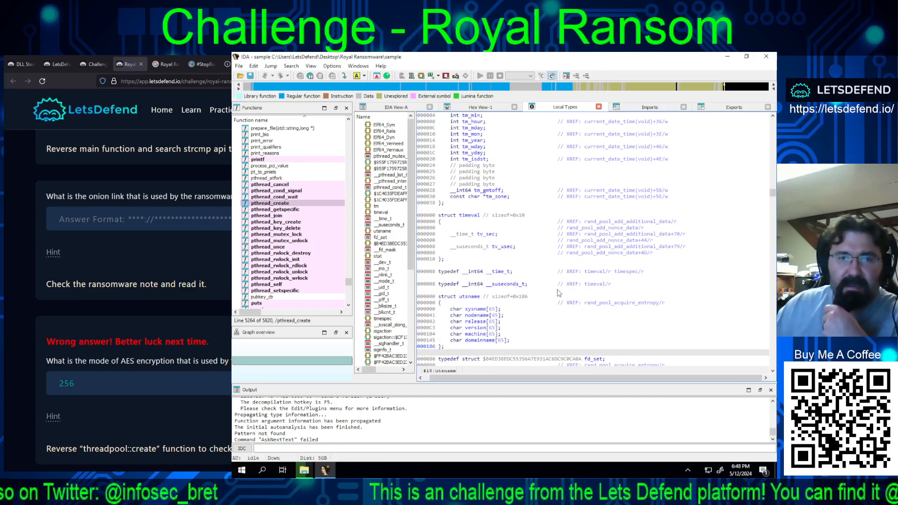
{"action": "scroll", "coordinate": [560, 293], "scroll_direction": "down", "scroll_amount": 2}
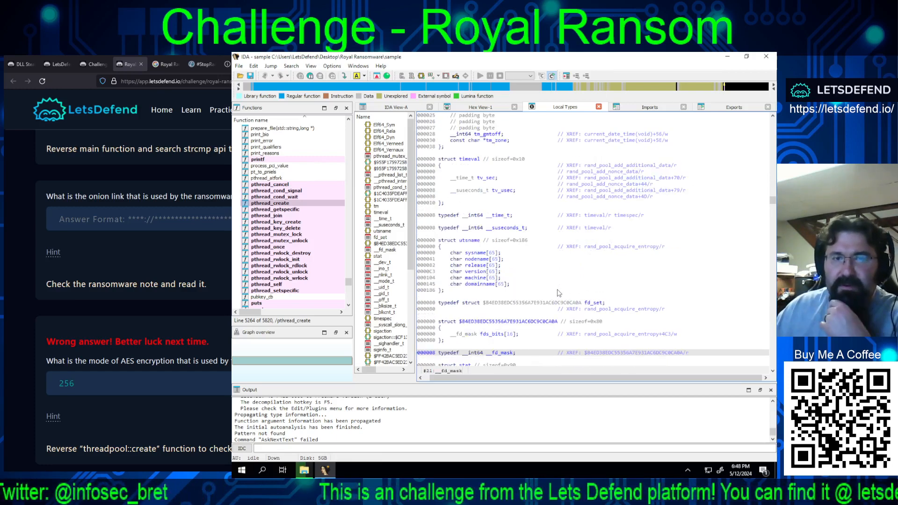
{"action": "scroll", "coordinate": [560, 293], "scroll_direction": "down", "scroll_amount": 2}
{"action": "scroll", "coordinate": [559, 293], "scroll_direction": "down", "scroll_amount": 3}
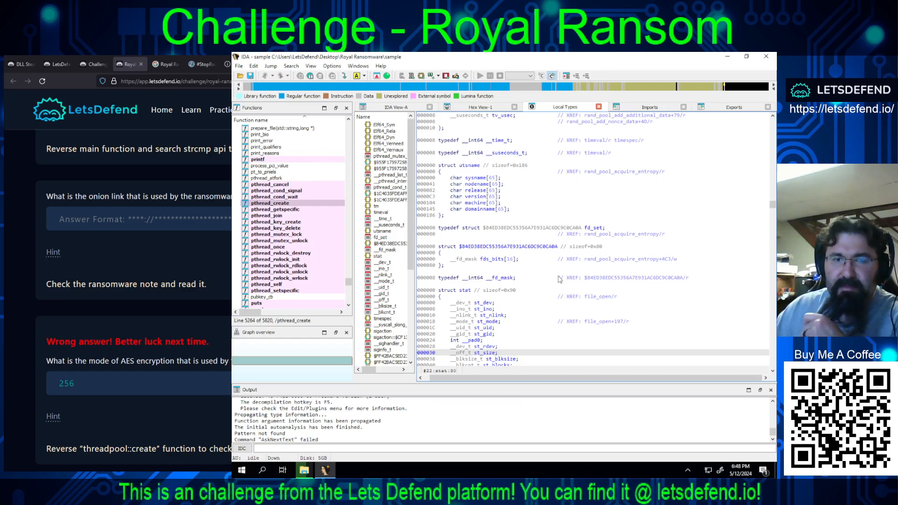
{"action": "scroll", "coordinate": [560, 279], "scroll_direction": "down", "scroll_amount": 4}
{"action": "scroll", "coordinate": [559, 278], "scroll_direction": "down", "scroll_amount": 4}
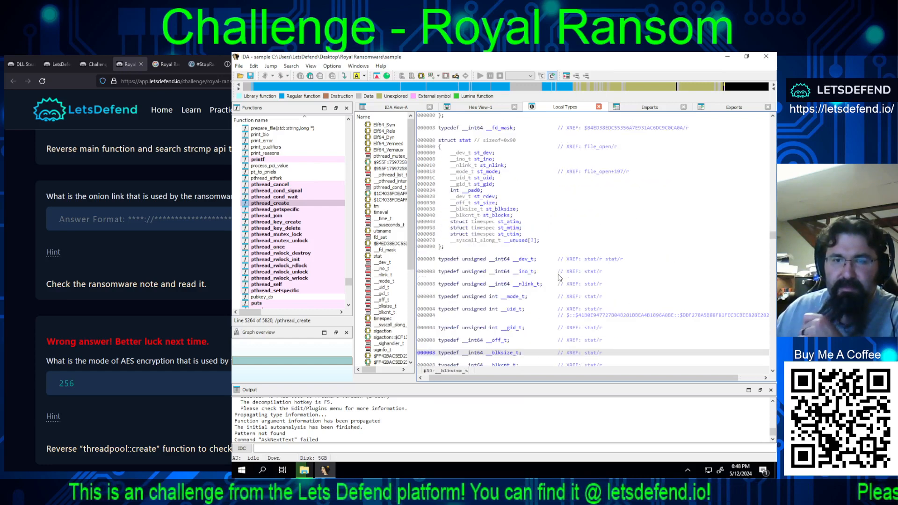
Step: Examine the timespec, sigaction and siginfo_t definitions with their nested unions and structures in the local types
{"action": "scroll", "coordinate": [560, 277], "scroll_direction": "down", "scroll_amount": 6}
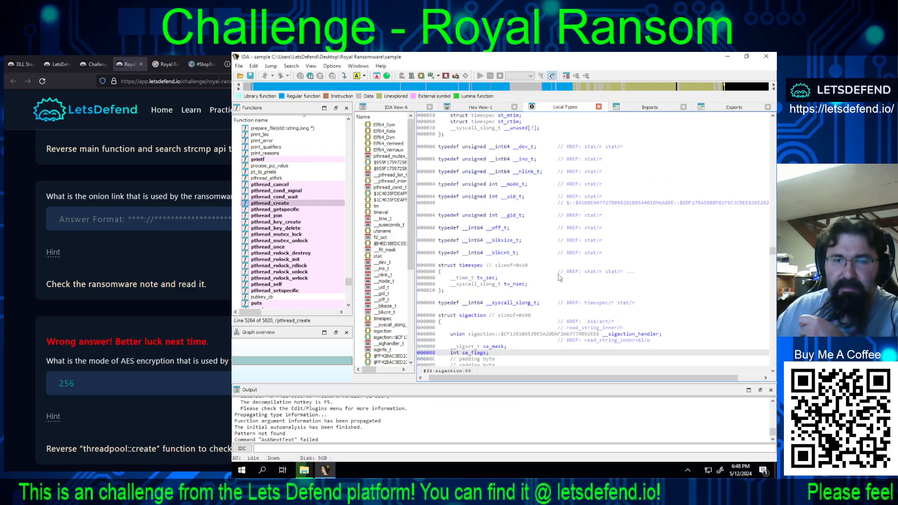
{"action": "scroll", "coordinate": [559, 278], "scroll_direction": "down", "scroll_amount": 6}
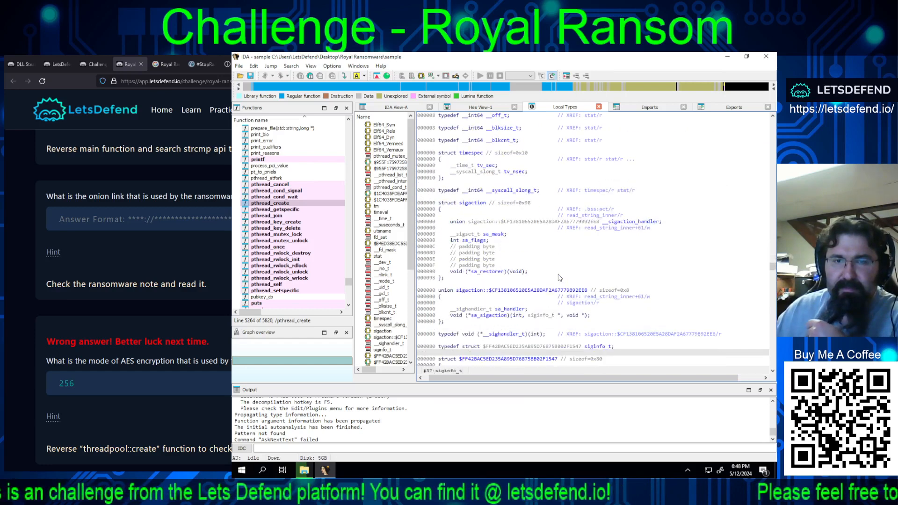
{"action": "scroll", "coordinate": [559, 278], "scroll_direction": "down", "scroll_amount": 5}
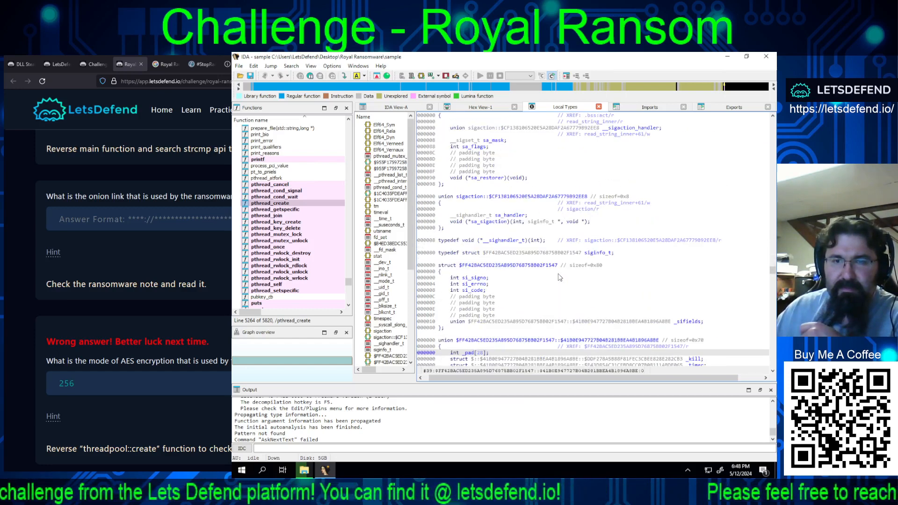
{"action": "scroll", "coordinate": [560, 278], "scroll_direction": "down", "scroll_amount": 3}
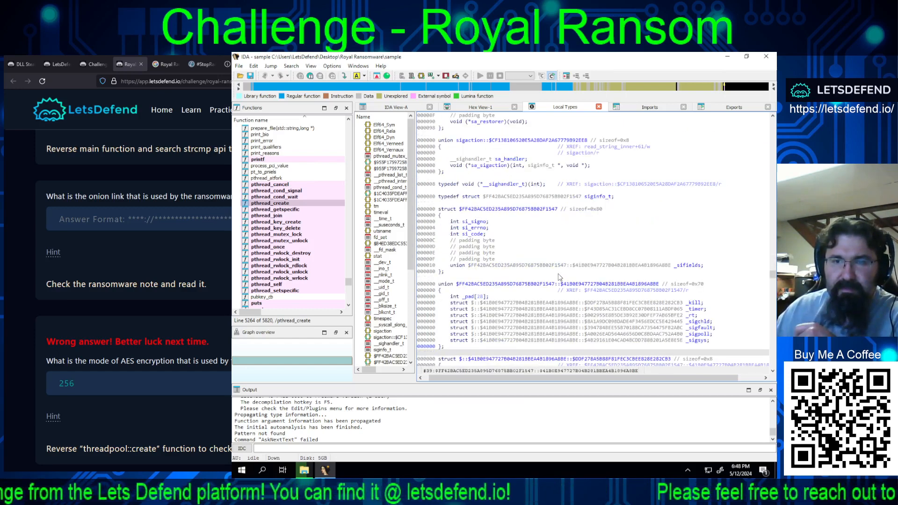
{"action": "scroll", "coordinate": [560, 278], "scroll_direction": "down", "scroll_amount": 4}
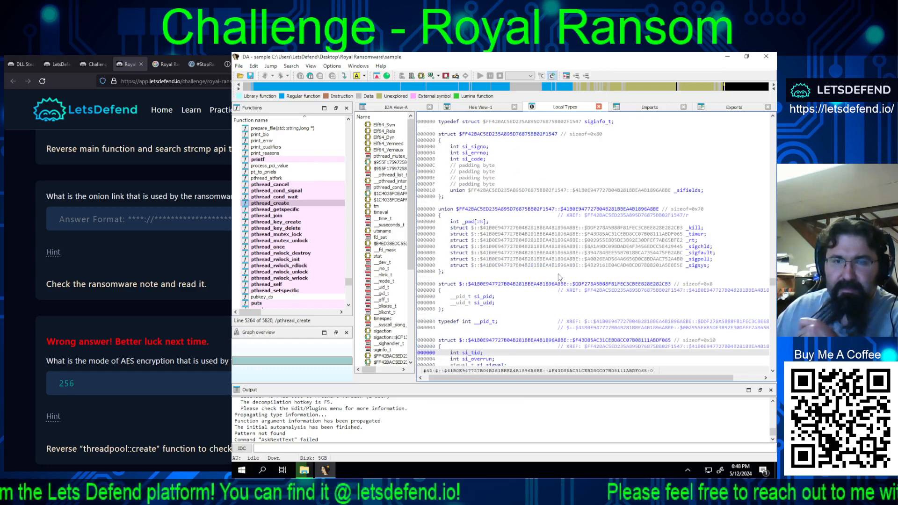
{"action": "scroll", "coordinate": [560, 278], "scroll_direction": "down", "scroll_amount": 6}
{"action": "scroll", "coordinate": [560, 278], "scroll_direction": "down", "scroll_amount": 1}
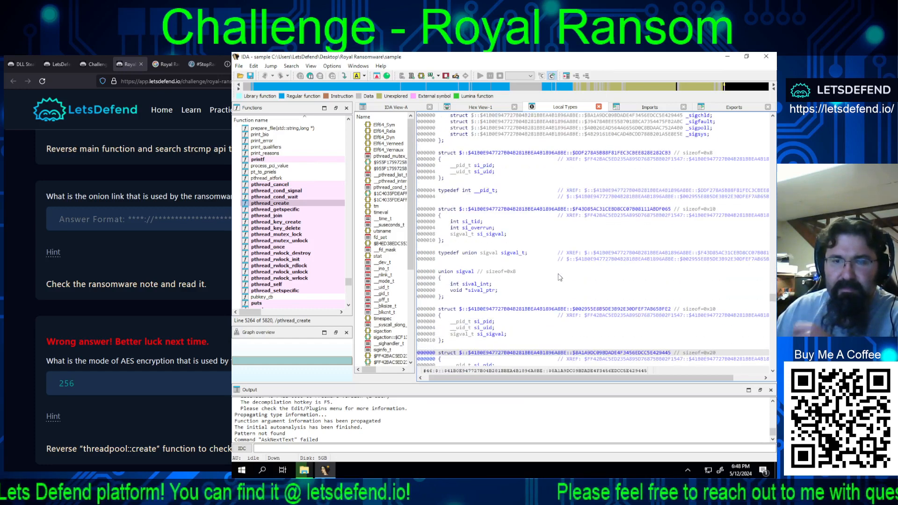
{"action": "scroll", "coordinate": [559, 278], "scroll_direction": "down", "scroll_amount": 4}
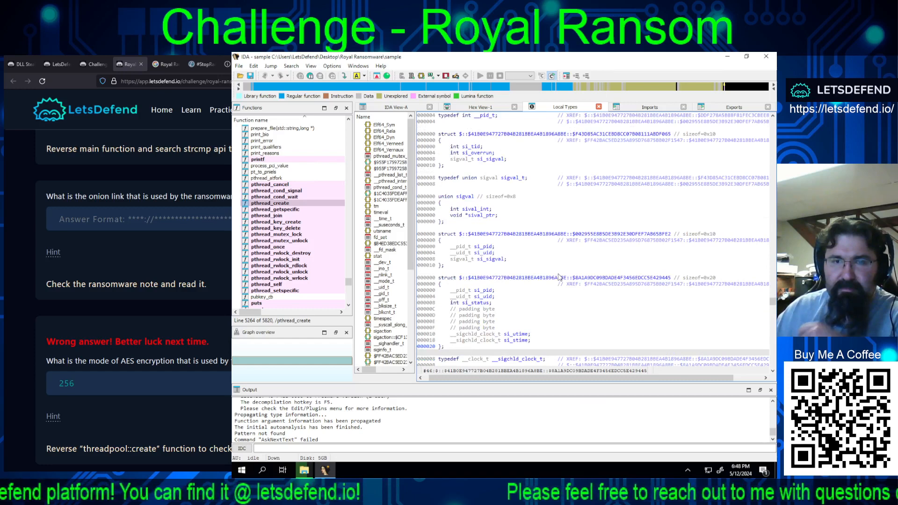
{"action": "scroll", "coordinate": [560, 278], "scroll_direction": "down", "scroll_amount": 3}
{"action": "scroll", "coordinate": [560, 278], "scroll_direction": "down", "scroll_amount": 6}
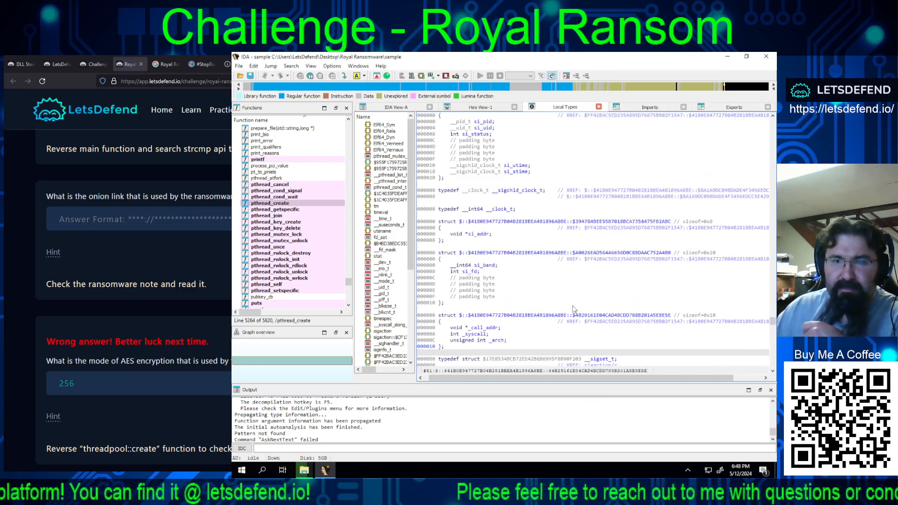
Step: Check the termios structure and the remaining type definitions through the end of the local types list
{"action": "scroll", "coordinate": [572, 307], "scroll_direction": "down", "scroll_amount": 4}
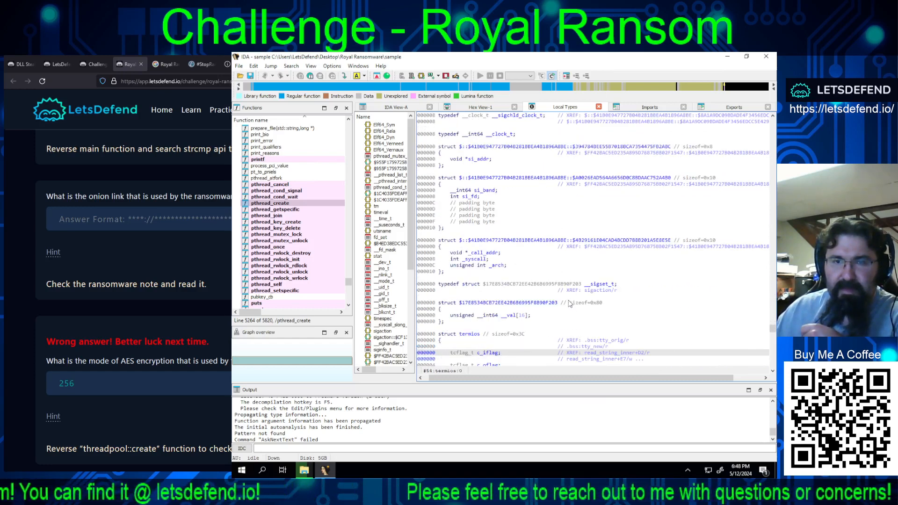
{"action": "scroll", "coordinate": [564, 287], "scroll_direction": "down", "scroll_amount": 5}
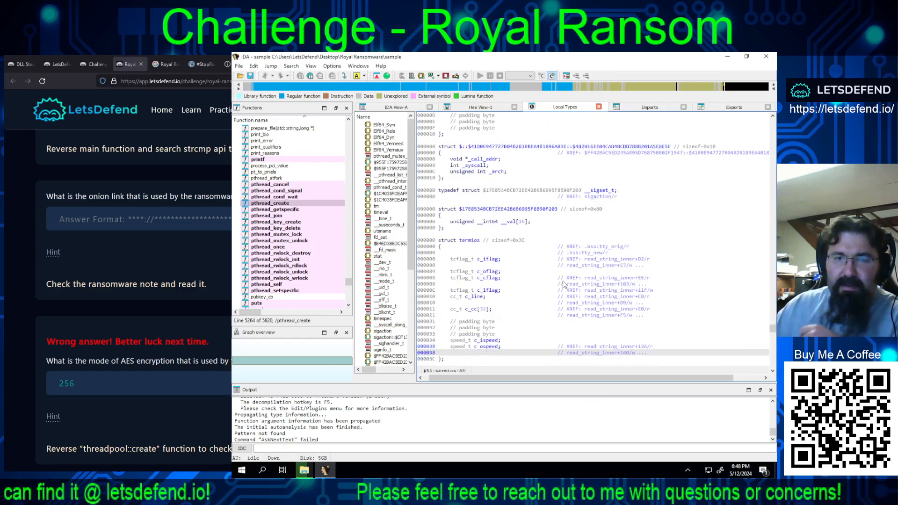
{"action": "scroll", "coordinate": [564, 285], "scroll_direction": "down", "scroll_amount": 4}
{"action": "scroll", "coordinate": [565, 284], "scroll_direction": "down", "scroll_amount": 2}
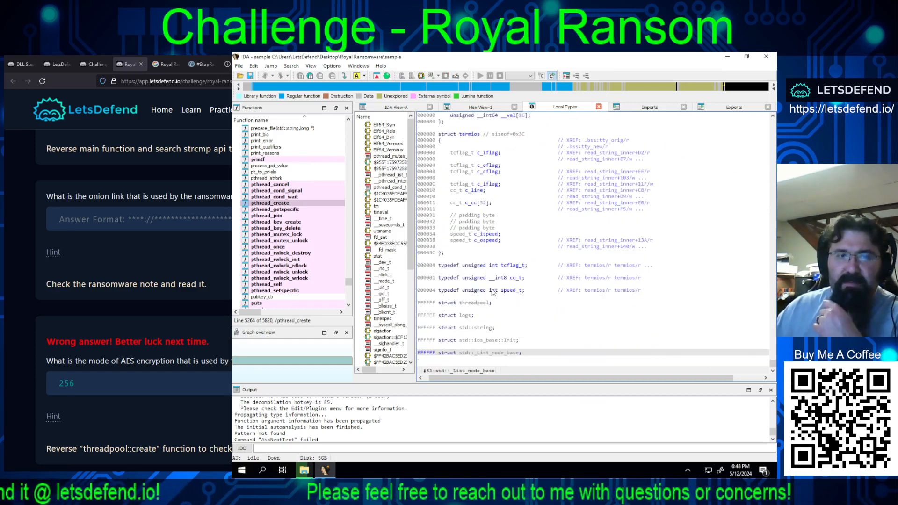
Step: Return to the start of the function list and open AES_cbc_encrypt in the disassembly graph
{"action": "left_click_drag", "start_coordinate": [349, 281], "coordinate": [352, 121]}
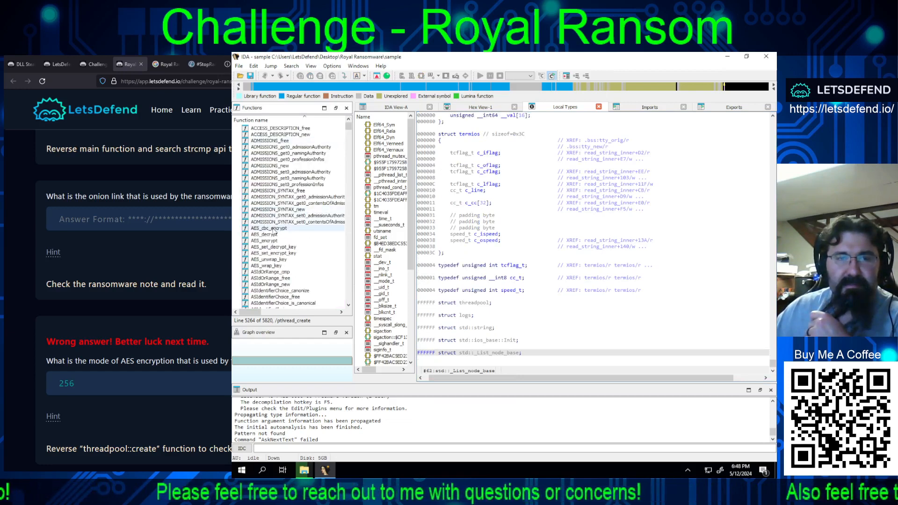
{"action": "double_click", "coordinate": [274, 229]}
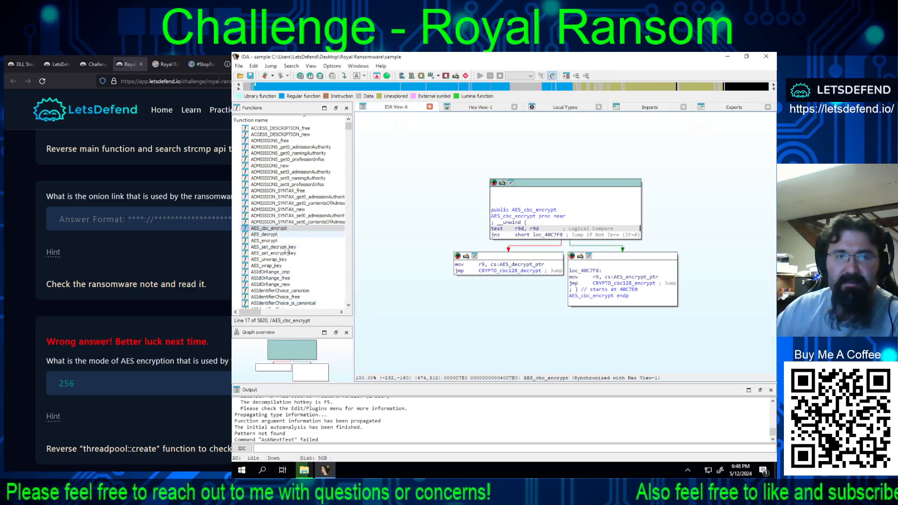
Step: Open AES_encrypt in the disassembly graph and read through its code blocks
{"action": "left_click", "coordinate": [264, 242]}
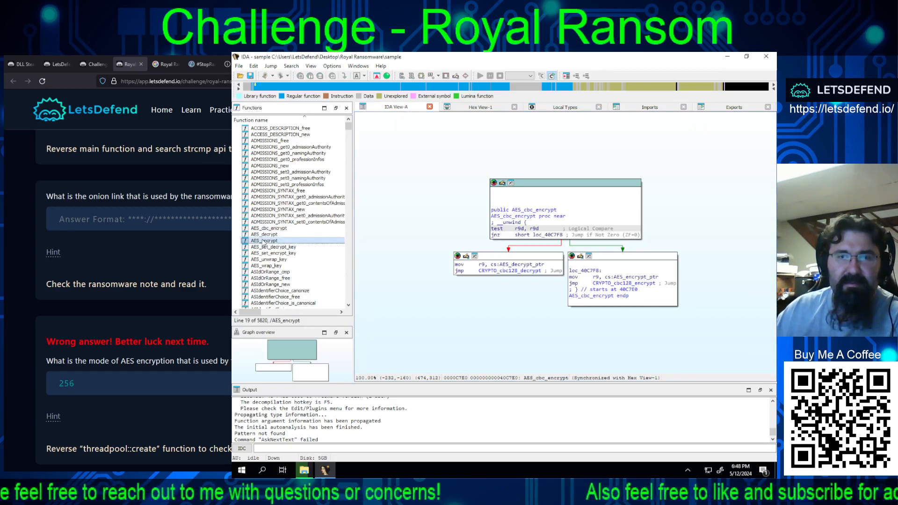
{"action": "double_click", "coordinate": [265, 242]}
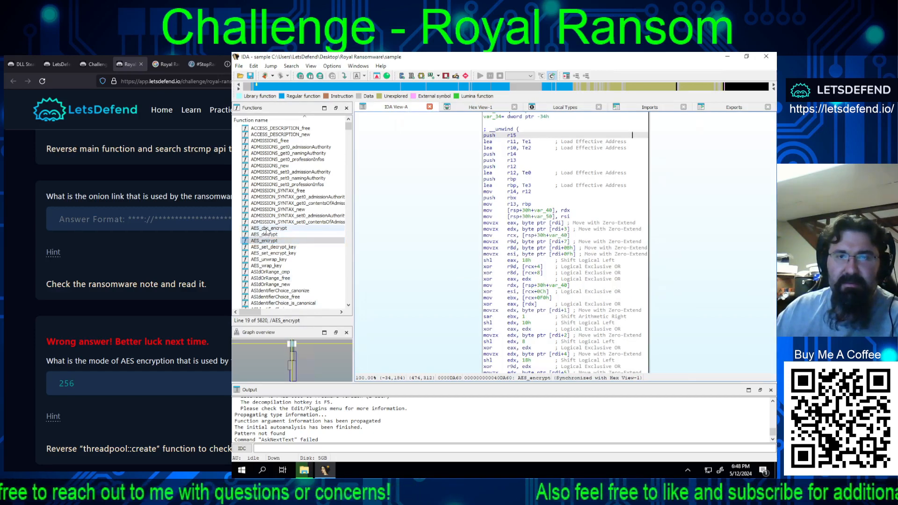
{"action": "scroll", "coordinate": [605, 193], "scroll_direction": "down", "scroll_amount": 5}
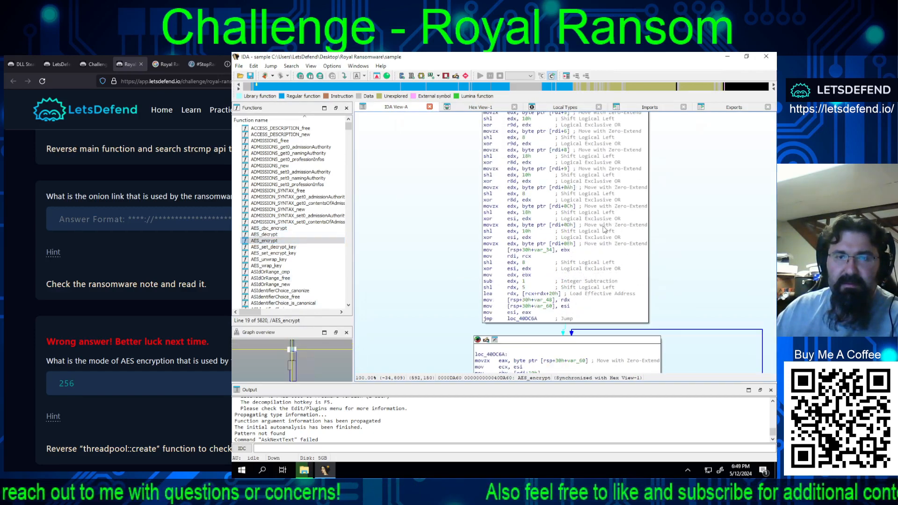
{"action": "scroll", "coordinate": [605, 229], "scroll_direction": "down", "scroll_amount": 2}
{"action": "scroll", "coordinate": [719, 268], "scroll_direction": "down", "scroll_amount": 6}
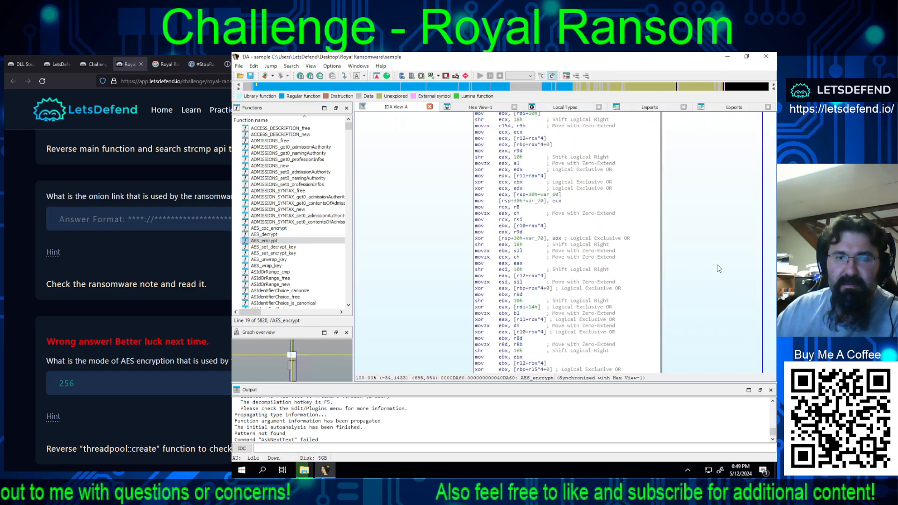
{"action": "scroll", "coordinate": [719, 269], "scroll_direction": "down", "scroll_amount": 8}
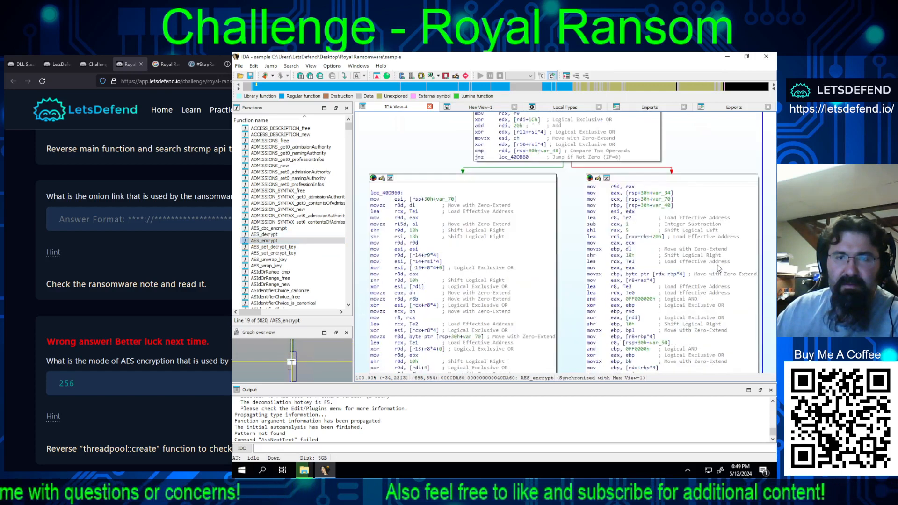
{"action": "scroll", "coordinate": [719, 268], "scroll_direction": "down", "scroll_amount": 2}
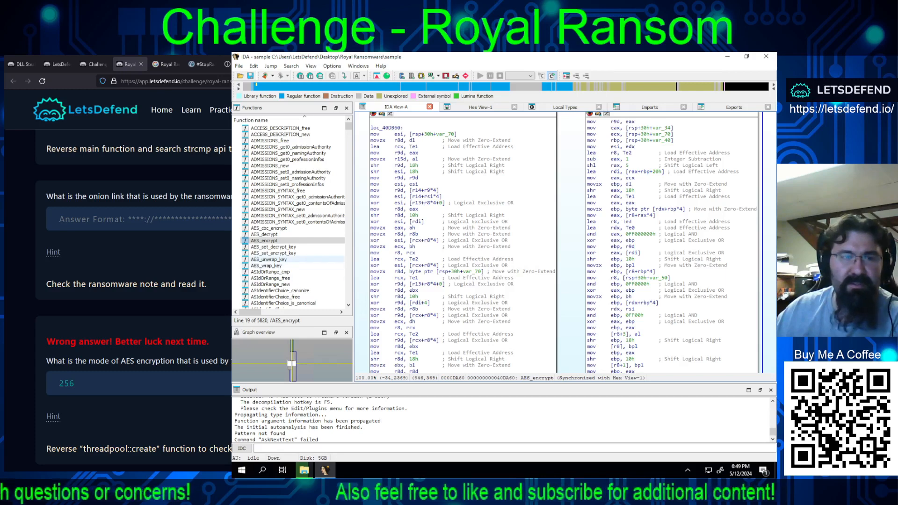
Step: Replace the answer to the AES encryption mode question with cbc and submit it
{"action": "key", "text": "BackSpace"}
{"action": "key", "text": "BackSpace"}
{"action": "key", "text": "BackSpace"}
{"action": "type", "text": "cbc"}
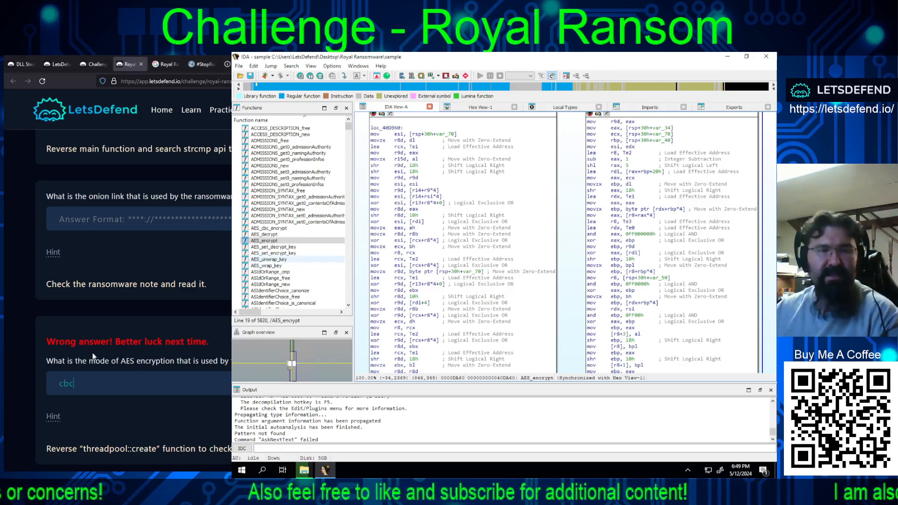
{"action": "key", "text": "Return"}
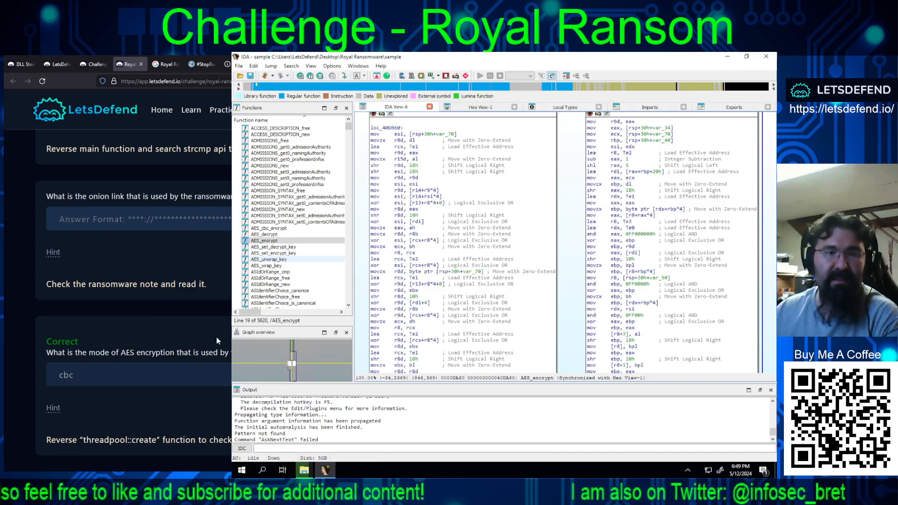
Step: Review the onion link question, then look through the ASN1 functions and the rest of the AES_encrypt graph
{"action": "scroll", "coordinate": [230, 346], "scroll_direction": "up", "scroll_amount": 2}
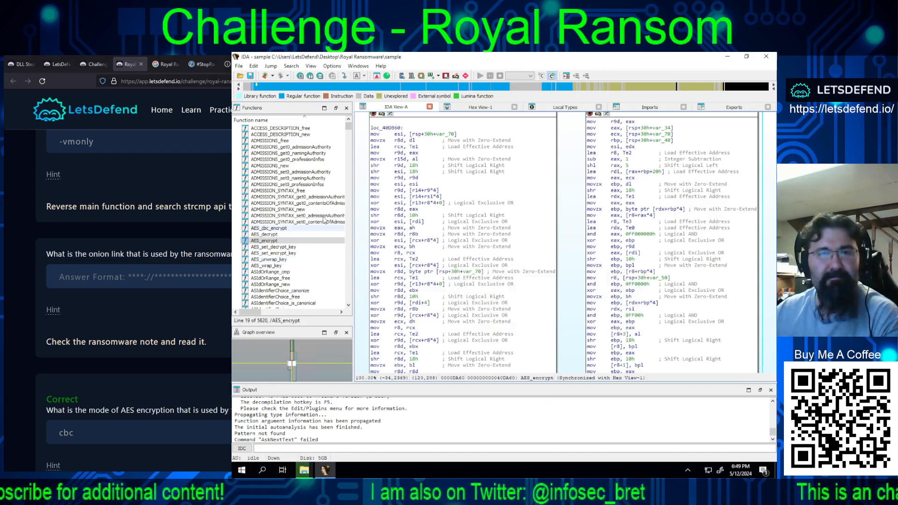
{"action": "scroll", "coordinate": [311, 206], "scroll_direction": "down", "scroll_amount": 15}
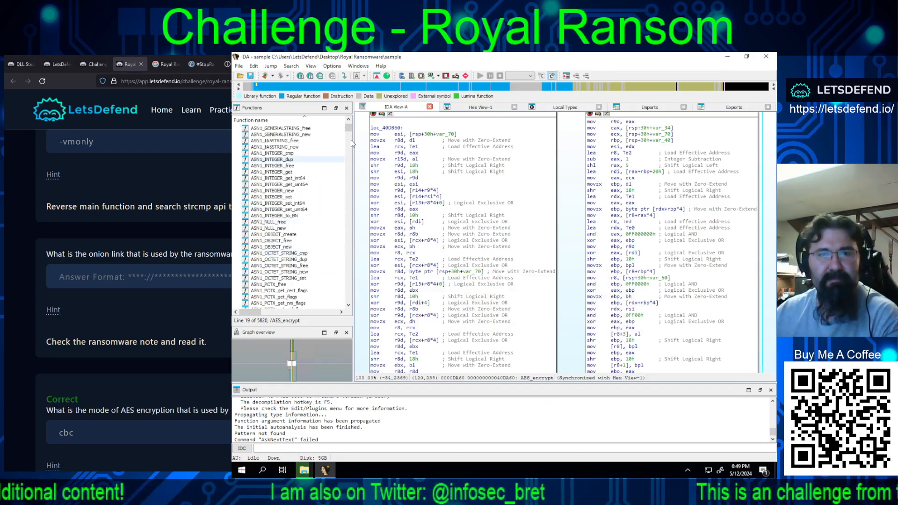
{"action": "scroll", "coordinate": [457, 234], "scroll_direction": "down", "scroll_amount": 10}
{"action": "scroll", "coordinate": [457, 233], "scroll_direction": "down", "scroll_amount": 20}
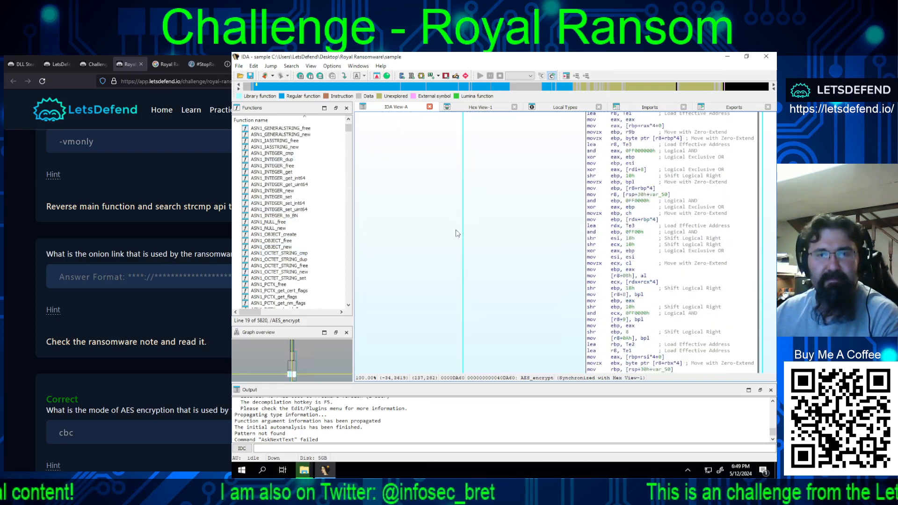
{"action": "scroll", "coordinate": [304, 265], "scroll_direction": "down", "scroll_amount": 20}
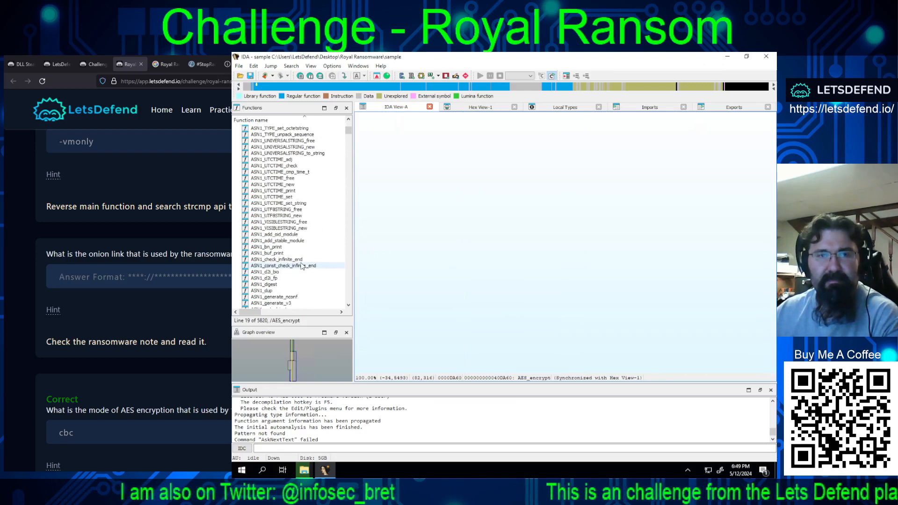
Step: Browse the function list backwards from the rsa and seed entries and open puts in the disassembly graph
{"action": "left_click_drag", "start_coordinate": [348, 132], "coordinate": [350, 291]}
{"action": "scroll", "coordinate": [313, 253], "scroll_direction": "up", "scroll_amount": 7}
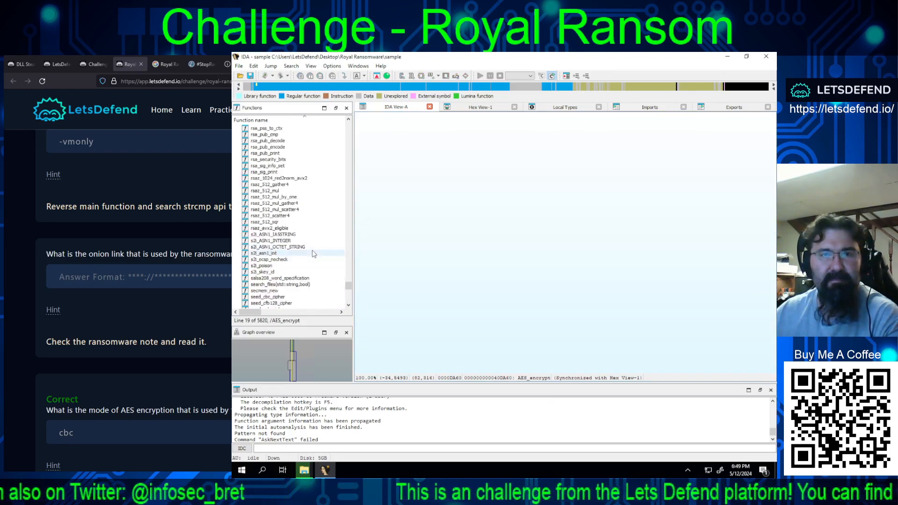
{"action": "scroll", "coordinate": [314, 253], "scroll_direction": "up", "scroll_amount": 10}
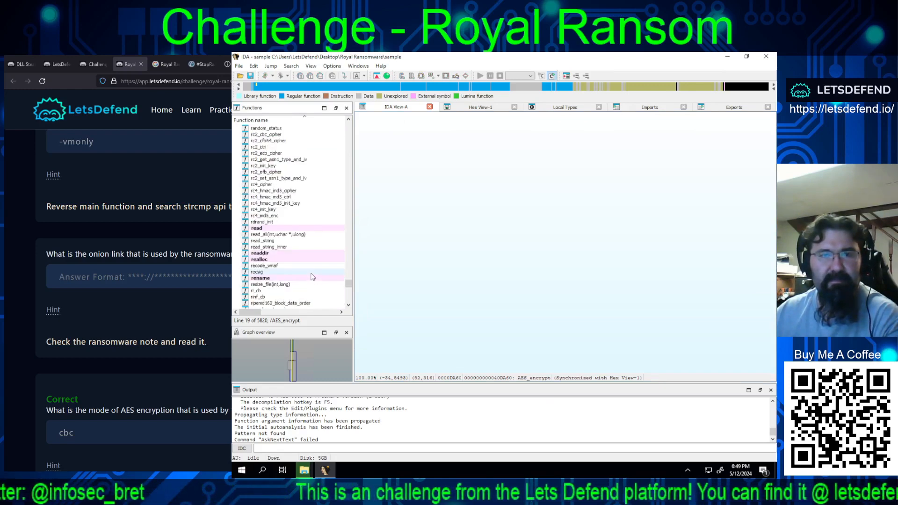
{"action": "scroll", "coordinate": [312, 277], "scroll_direction": "up", "scroll_amount": 3}
{"action": "scroll", "coordinate": [313, 277], "scroll_direction": "up", "scroll_amount": 7}
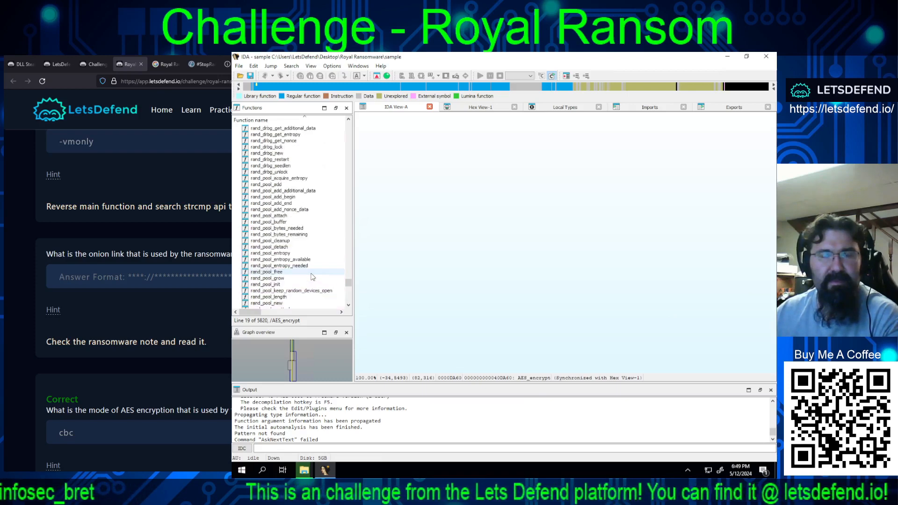
{"action": "scroll", "coordinate": [312, 277], "scroll_direction": "up", "scroll_amount": 12}
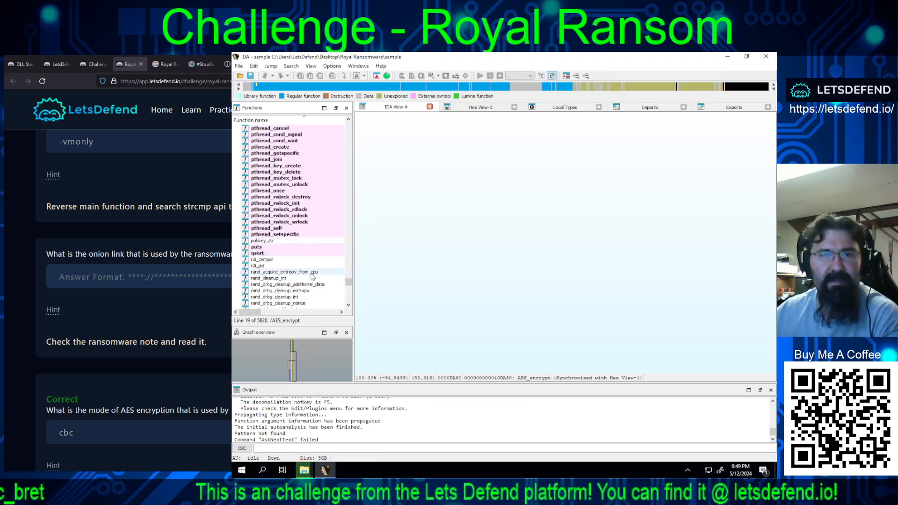
{"action": "left_click", "coordinate": [259, 248]}
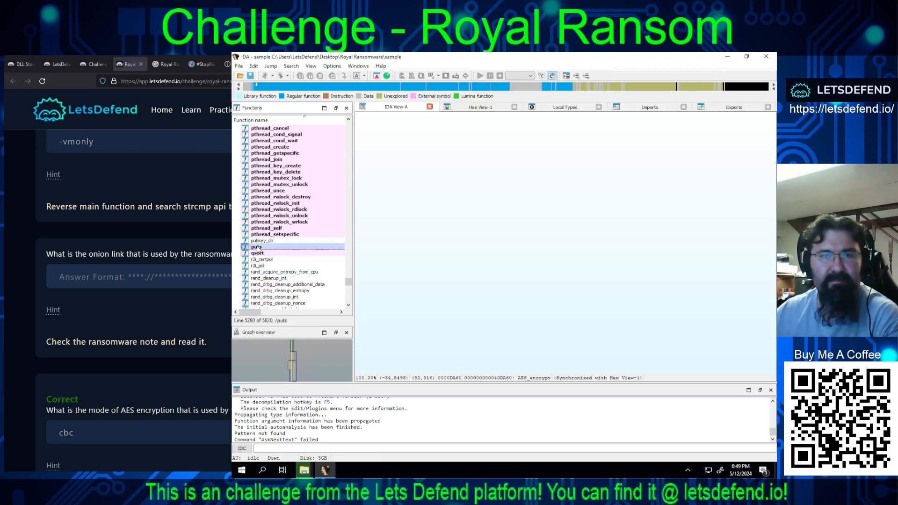
{"action": "double_click", "coordinate": [259, 248]}
Step: Open the printf function in the disassembly graph and inspect its declaration
{"action": "scroll", "coordinate": [290, 263], "scroll_direction": "up", "scroll_amount": 3}
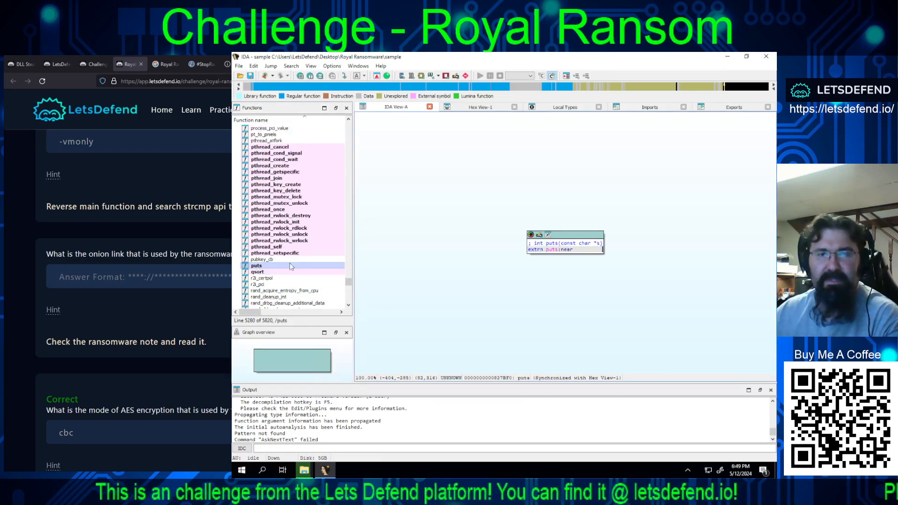
{"action": "scroll", "coordinate": [289, 265], "scroll_direction": "up", "scroll_amount": 5}
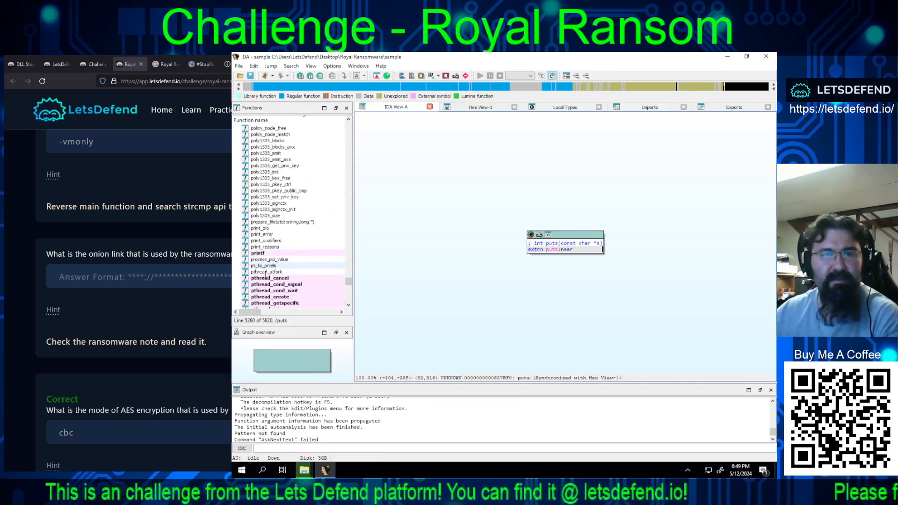
{"action": "left_click", "coordinate": [258, 254]}
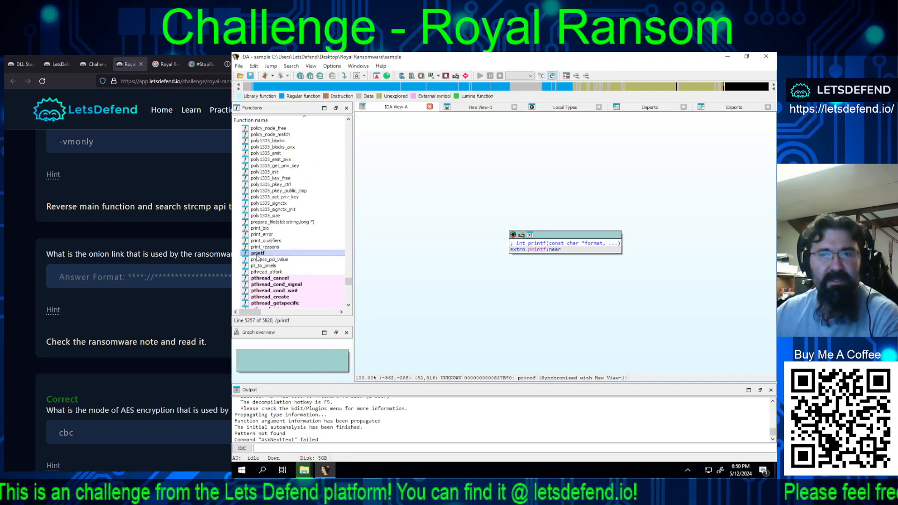
{"action": "double_click", "coordinate": [303, 254]}
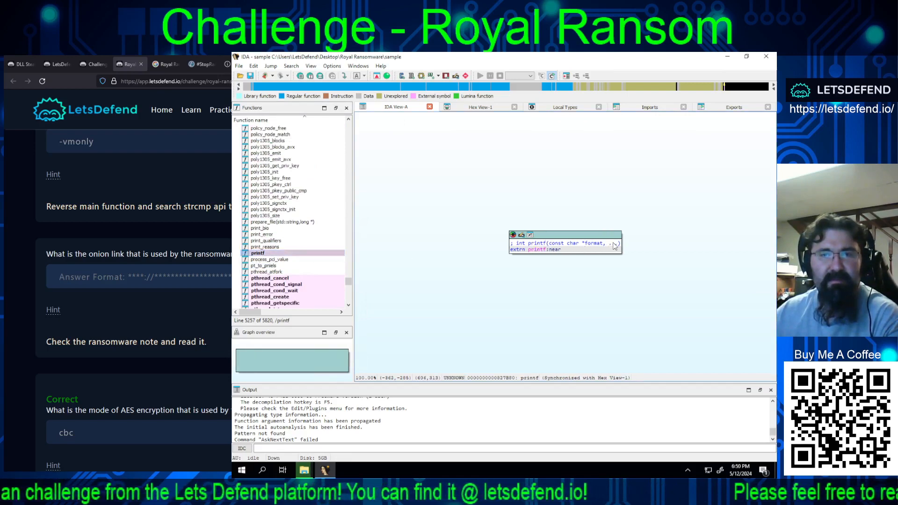
Step: Look back through the pkey and ossl functions and open out_utf8 in the disassembly graph
{"action": "scroll", "coordinate": [340, 255], "scroll_direction": "up", "scroll_amount": 9}
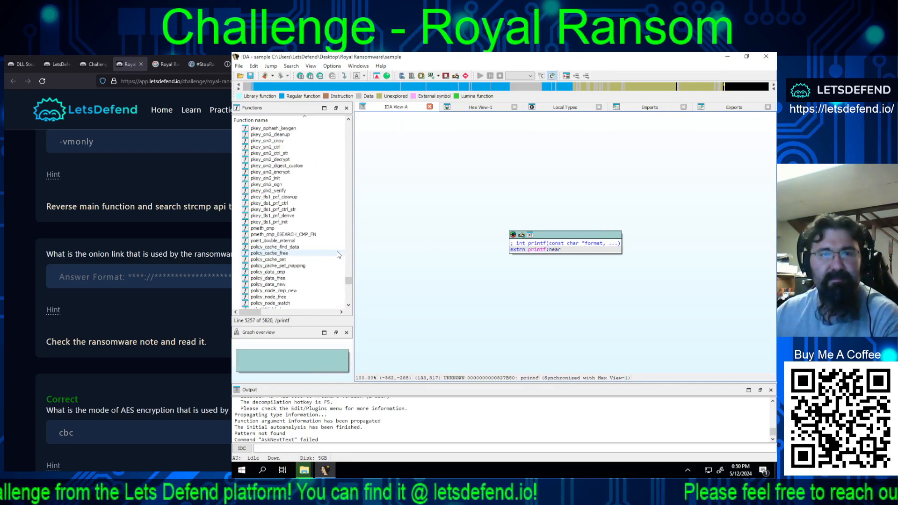
{"action": "scroll", "coordinate": [337, 255], "scroll_direction": "up", "scroll_amount": 20}
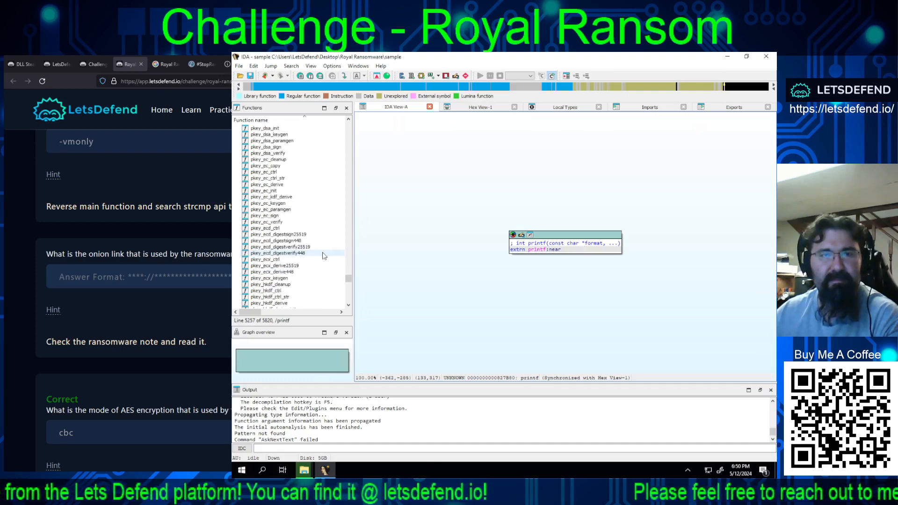
{"action": "scroll", "coordinate": [323, 256], "scroll_direction": "up", "scroll_amount": 20}
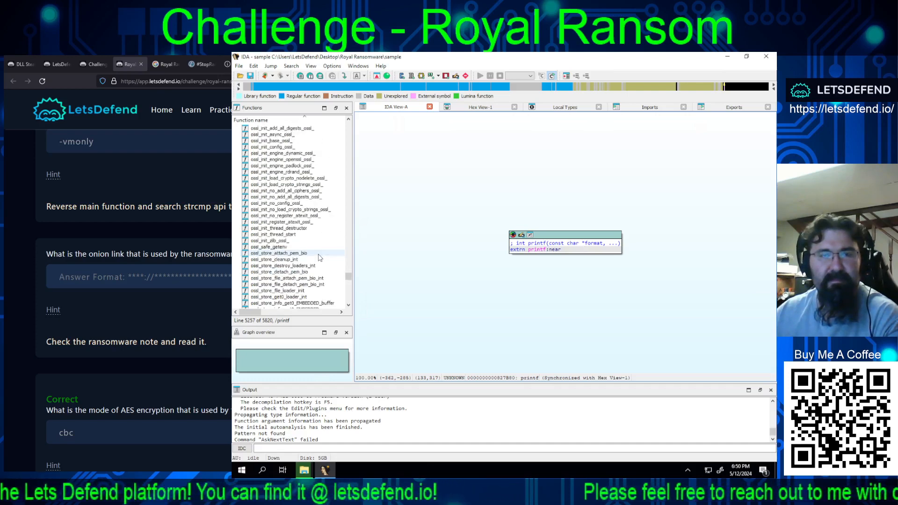
{"action": "scroll", "coordinate": [319, 258], "scroll_direction": "down", "scroll_amount": 6}
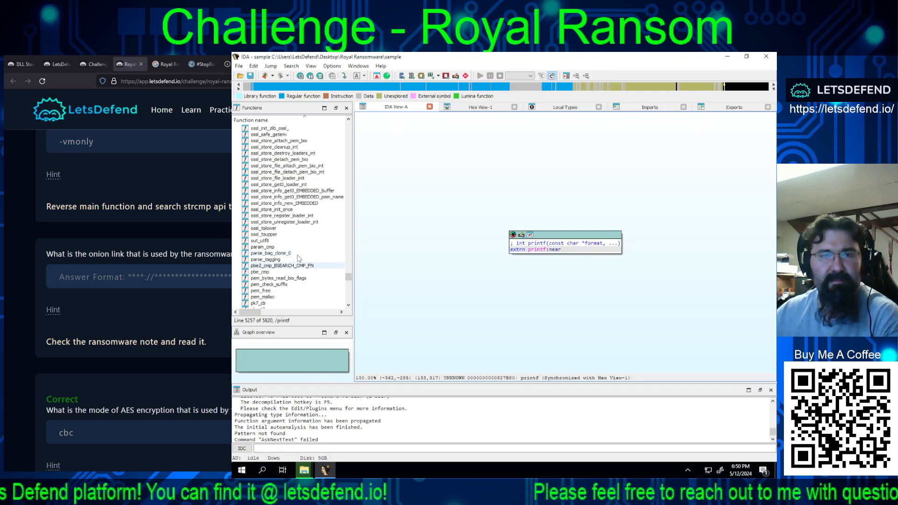
{"action": "left_click", "coordinate": [282, 242]}
{"action": "double_click", "coordinate": [282, 241]}
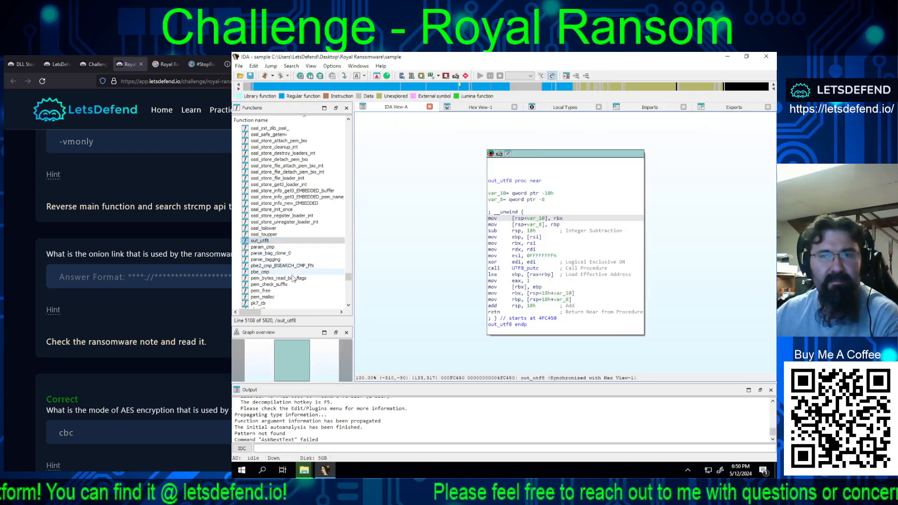
Step: Check the openssl, operator, old and null functions earlier in the list and open no_check in the graph
{"action": "scroll", "coordinate": [292, 277], "scroll_direction": "up", "scroll_amount": 1}
{"action": "scroll", "coordinate": [292, 278], "scroll_direction": "up", "scroll_amount": 3}
{"action": "scroll", "coordinate": [293, 278], "scroll_direction": "up", "scroll_amount": 10}
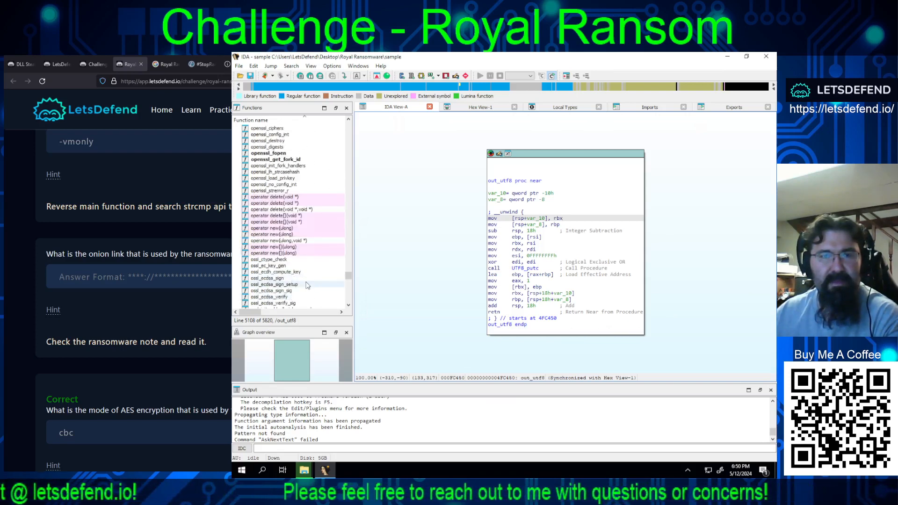
{"action": "scroll", "coordinate": [307, 285], "scroll_direction": "up", "scroll_amount": 4}
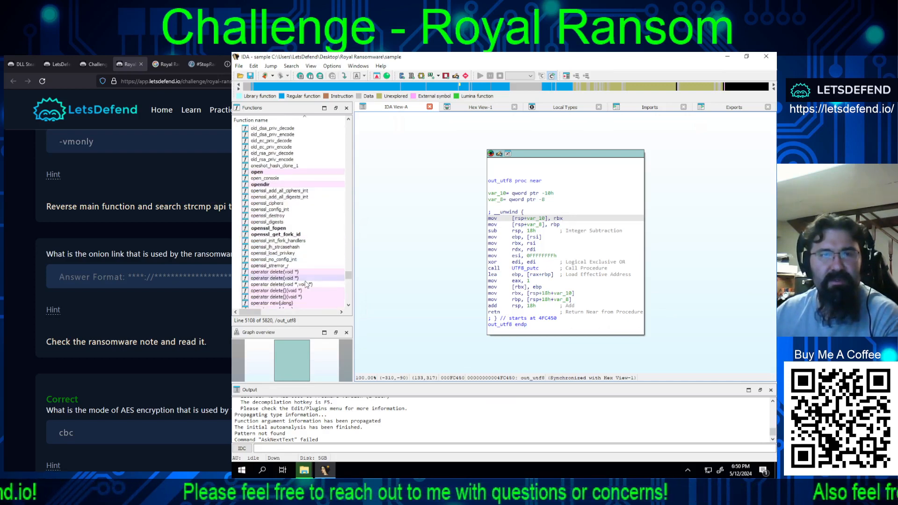
{"action": "scroll", "coordinate": [307, 285], "scroll_direction": "up", "scroll_amount": 2}
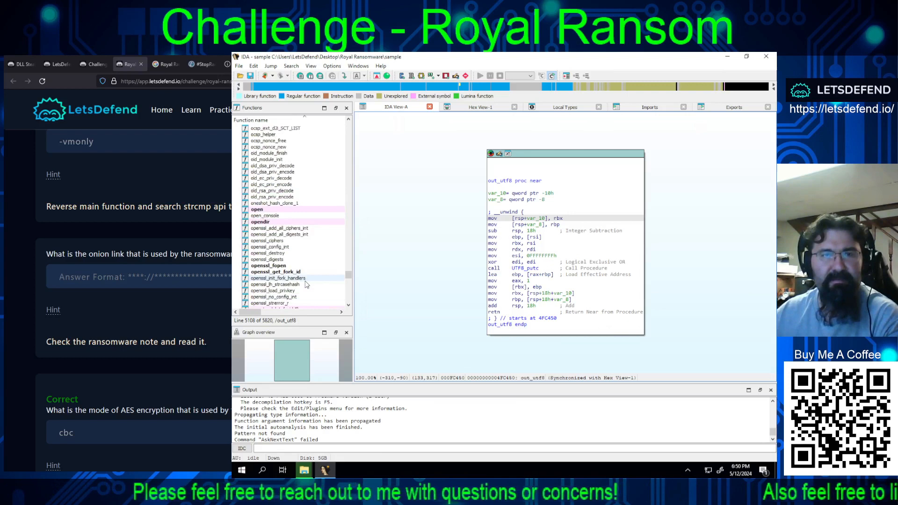
{"action": "scroll", "coordinate": [307, 285], "scroll_direction": "up", "scroll_amount": 5}
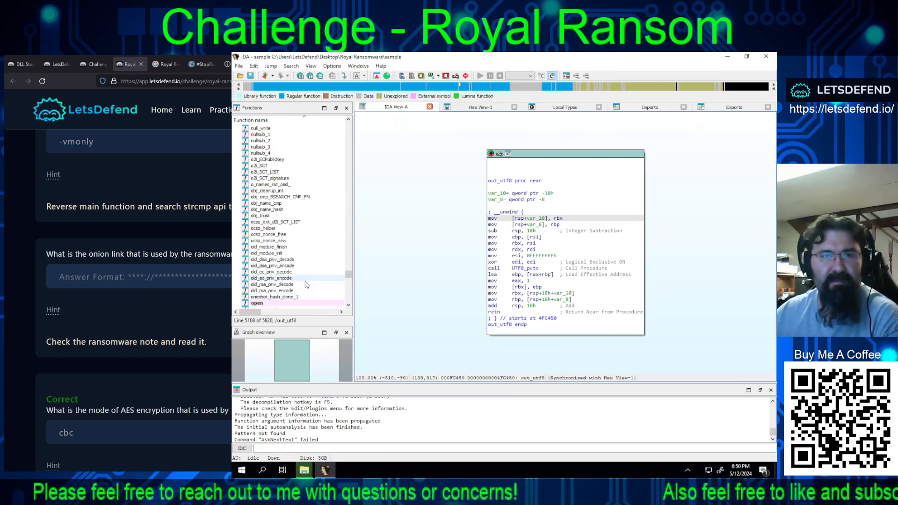
{"action": "scroll", "coordinate": [307, 285], "scroll_direction": "up", "scroll_amount": 3}
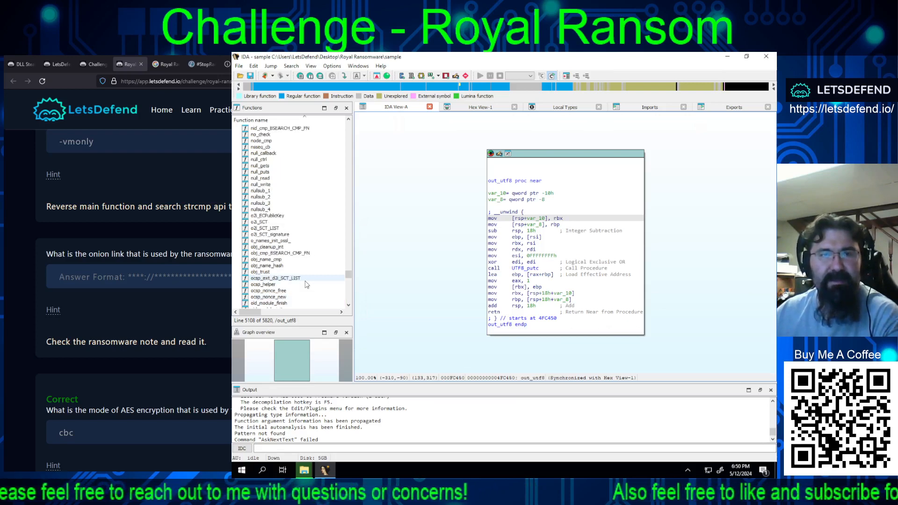
{"action": "scroll", "coordinate": [306, 284], "scroll_direction": "up", "scroll_amount": 2}
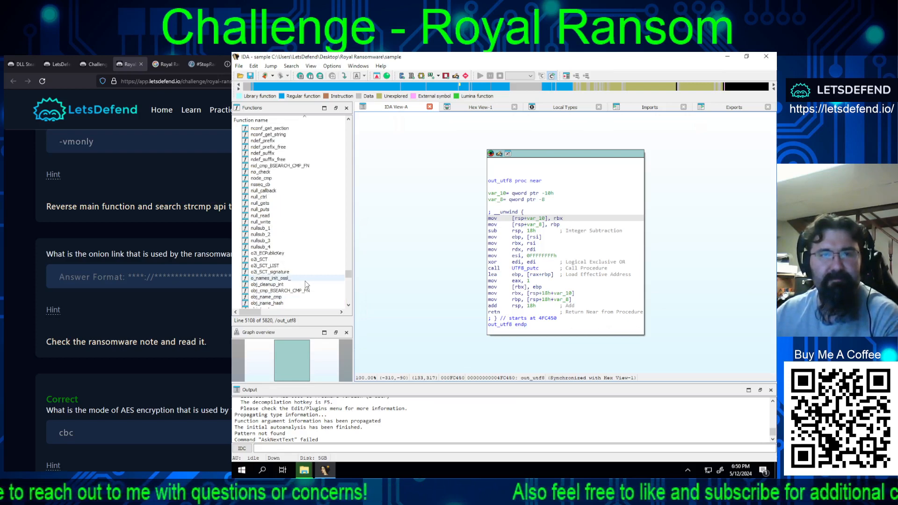
{"action": "double_click", "coordinate": [262, 173]}
Step: Look back through the null, mime, mem and md functions in the list and open main in the disassembly graph
{"action": "scroll", "coordinate": [276, 248], "scroll_direction": "up", "scroll_amount": 5}
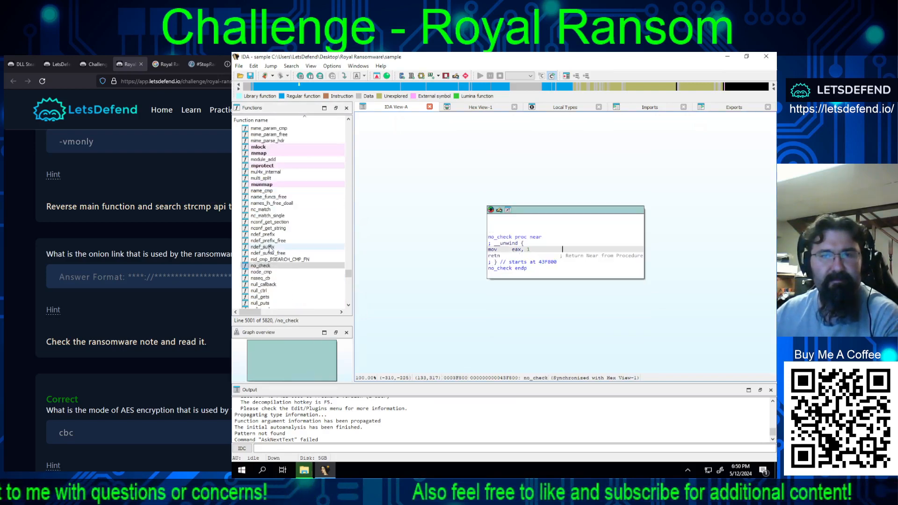
{"action": "scroll", "coordinate": [284, 281], "scroll_direction": "up", "scroll_amount": 6}
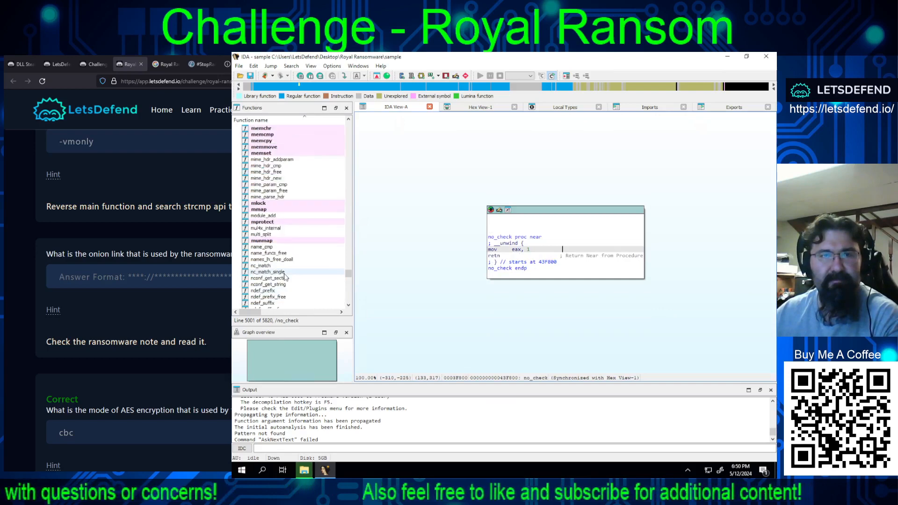
{"action": "scroll", "coordinate": [284, 277], "scroll_direction": "up", "scroll_amount": 3}
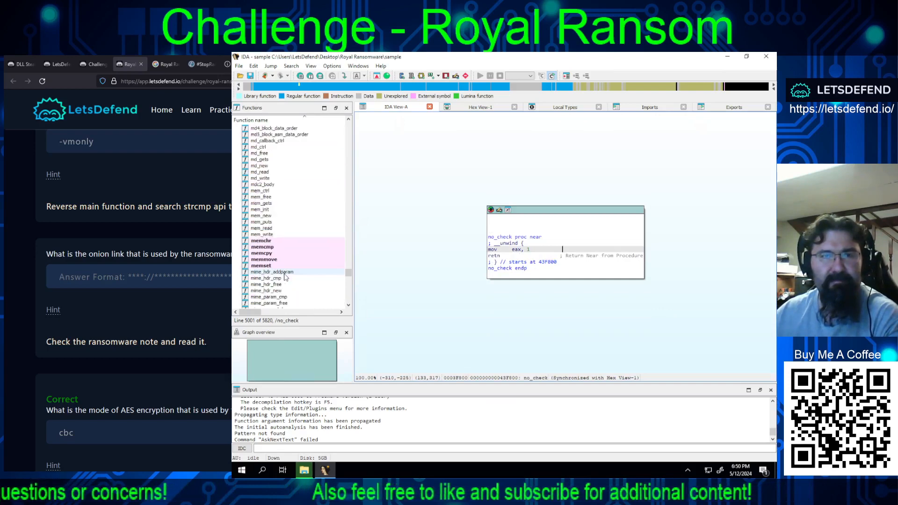
{"action": "scroll", "coordinate": [284, 277], "scroll_direction": "up", "scroll_amount": 6}
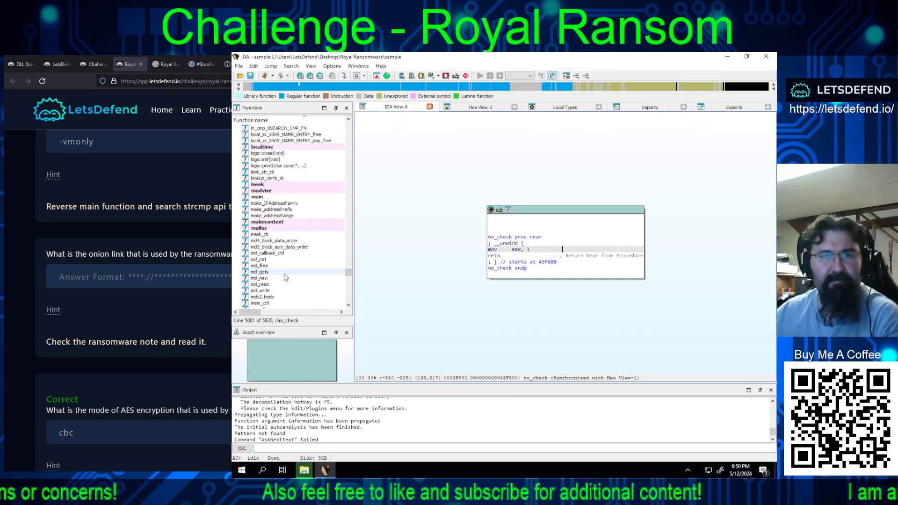
{"action": "double_click", "coordinate": [257, 197]}
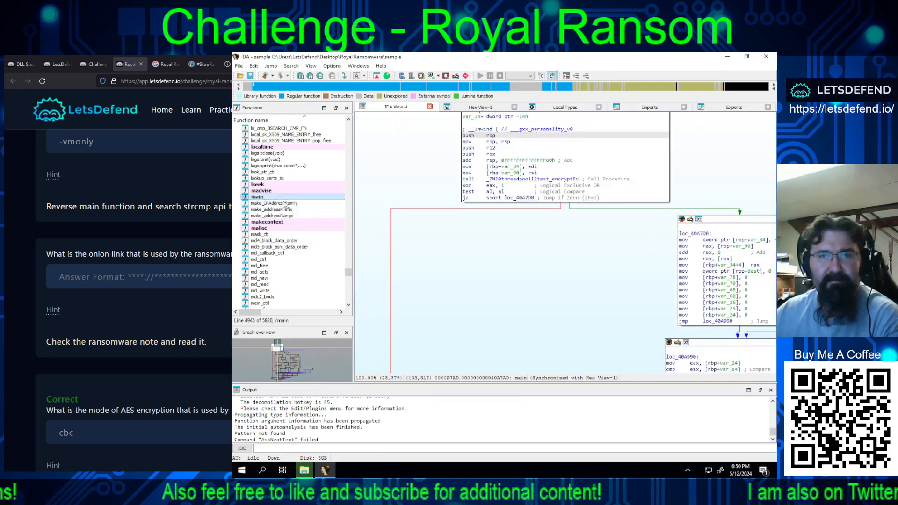
Step: Follow main's chain of strcmp checks on the command-line arguments from -id through -vmonly to -logs
{"action": "left_click", "coordinate": [500, 271]}
{"action": "scroll", "coordinate": [499, 275], "scroll_direction": "down", "scroll_amount": 3}
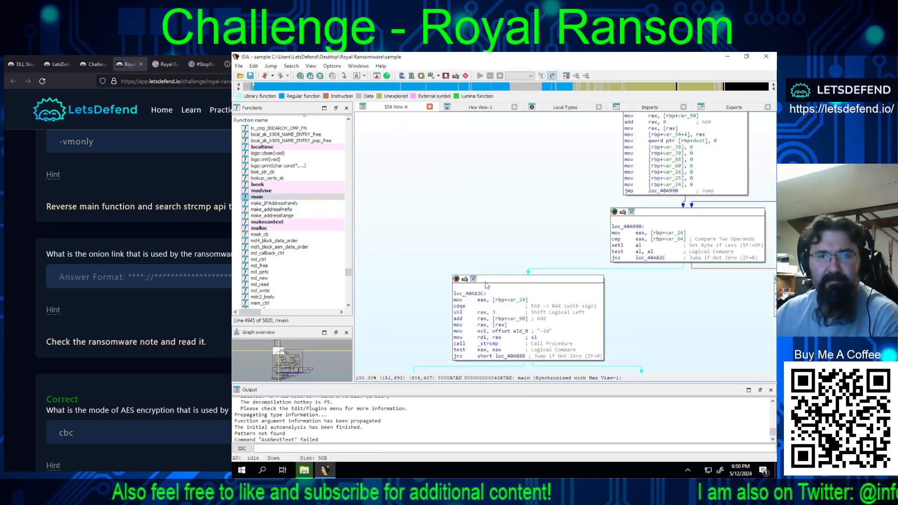
{"action": "scroll", "coordinate": [444, 196], "scroll_direction": "down", "scroll_amount": 3}
{"action": "scroll", "coordinate": [434, 154], "scroll_direction": "down", "scroll_amount": 3}
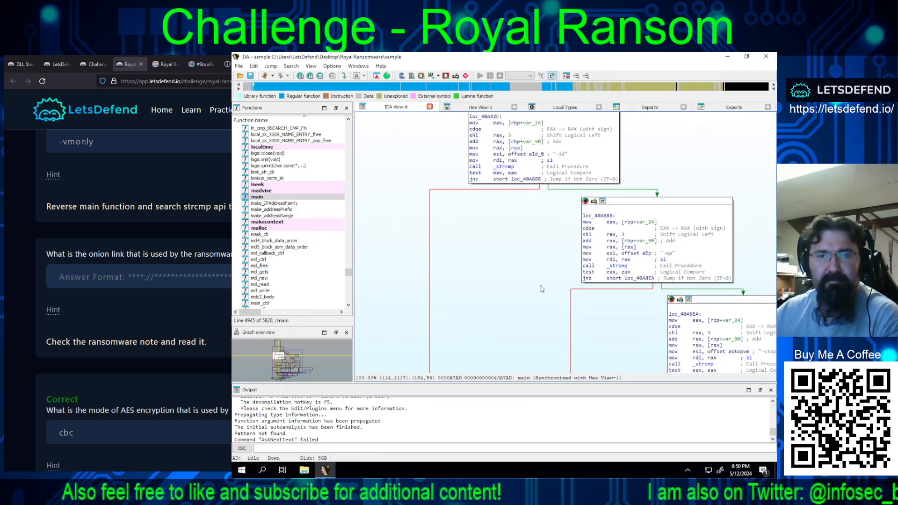
{"action": "scroll", "coordinate": [449, 271], "scroll_direction": "down", "scroll_amount": 5}
{"action": "scroll", "coordinate": [469, 322], "scroll_direction": "down", "scroll_amount": 5}
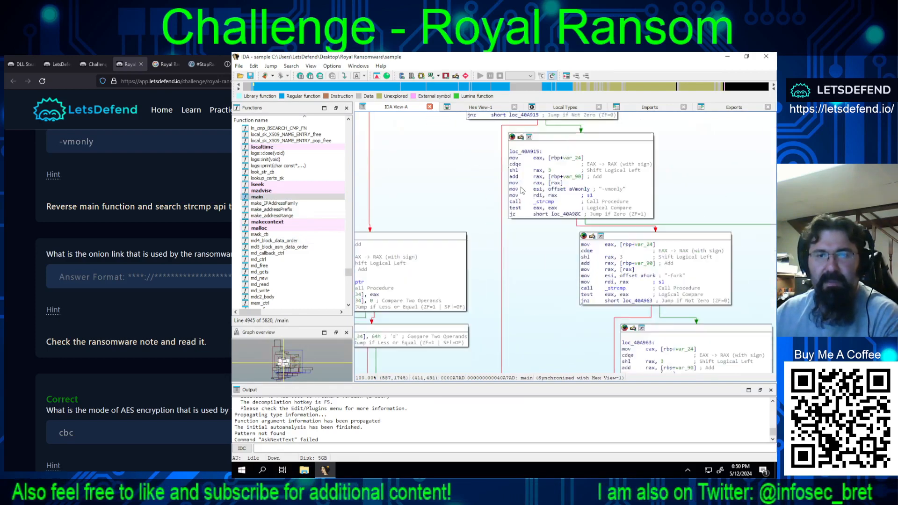
{"action": "scroll", "coordinate": [684, 316], "scroll_direction": "down", "scroll_amount": 2}
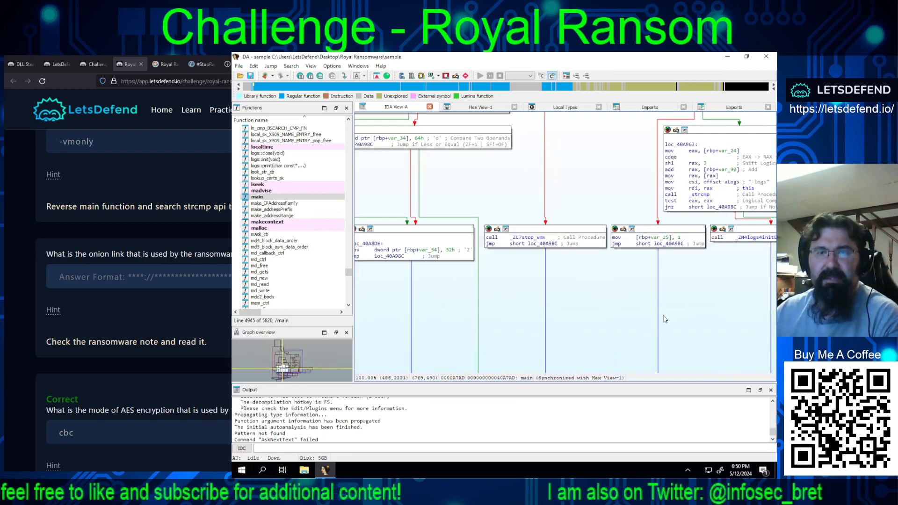
Step: Examine the blocks the argument checks branch to, including the stop_vm, logs init and strncpy calls
{"action": "left_click_drag", "start_coordinate": [650, 320], "coordinate": [507, 325]}
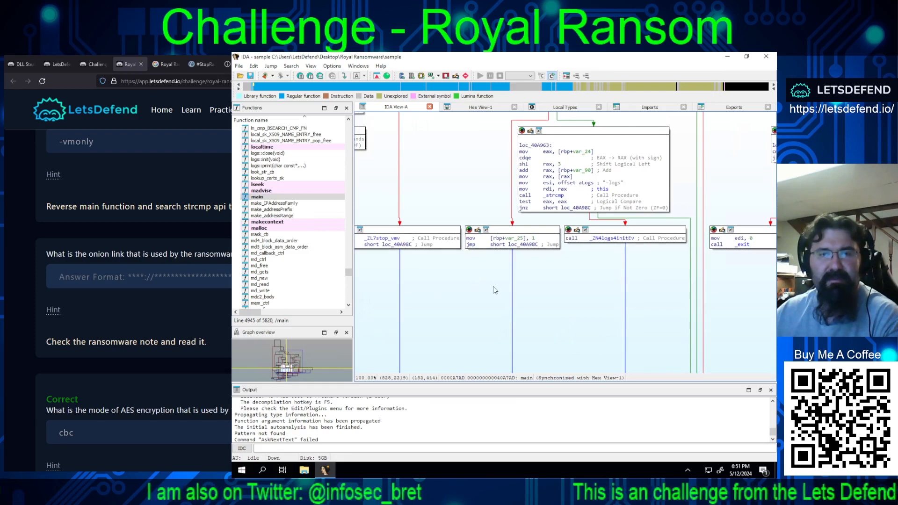
{"action": "left_click_drag", "start_coordinate": [435, 288], "coordinate": [679, 281]}
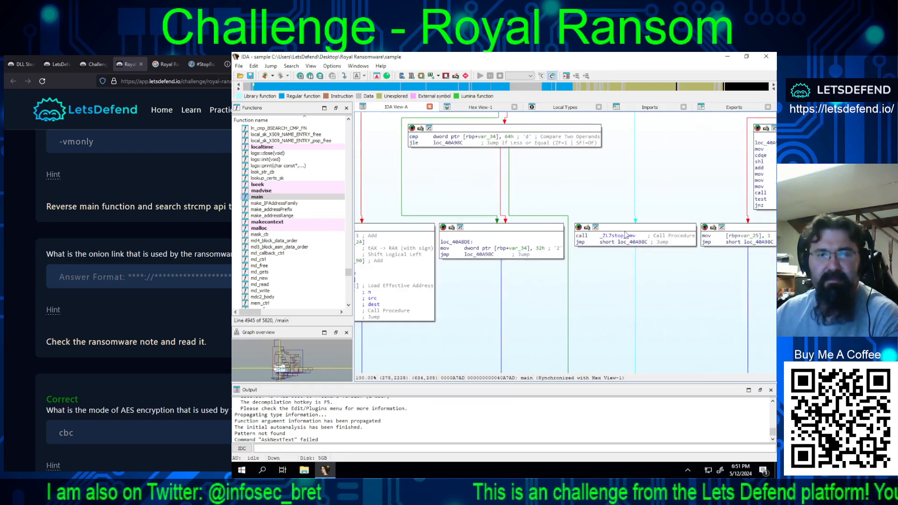
{"action": "left_click_drag", "start_coordinate": [465, 279], "coordinate": [578, 268]}
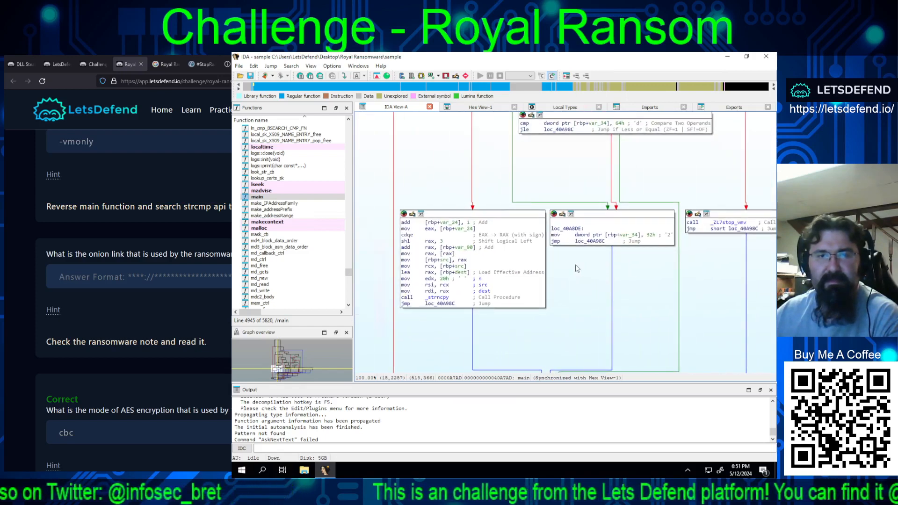
{"action": "left_click_drag", "start_coordinate": [578, 269], "coordinate": [542, 147]}
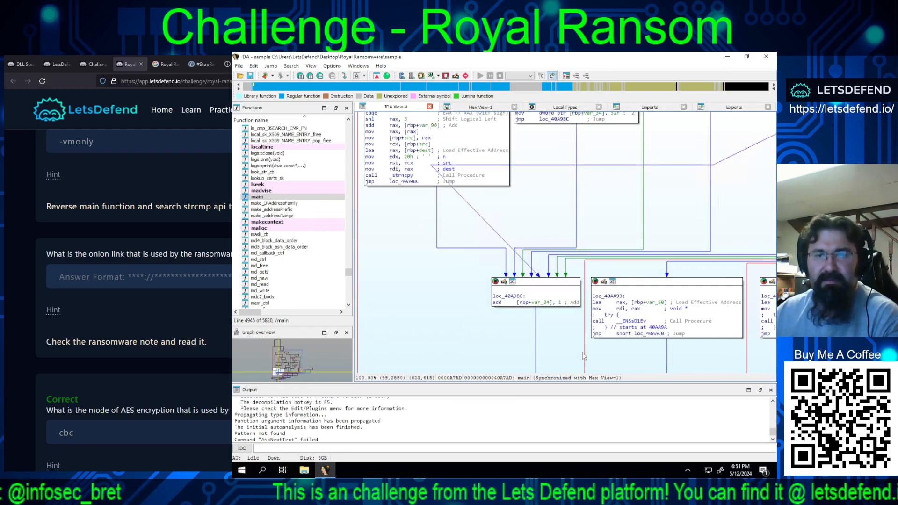
{"action": "left_click_drag", "start_coordinate": [622, 371], "coordinate": [384, 288]}
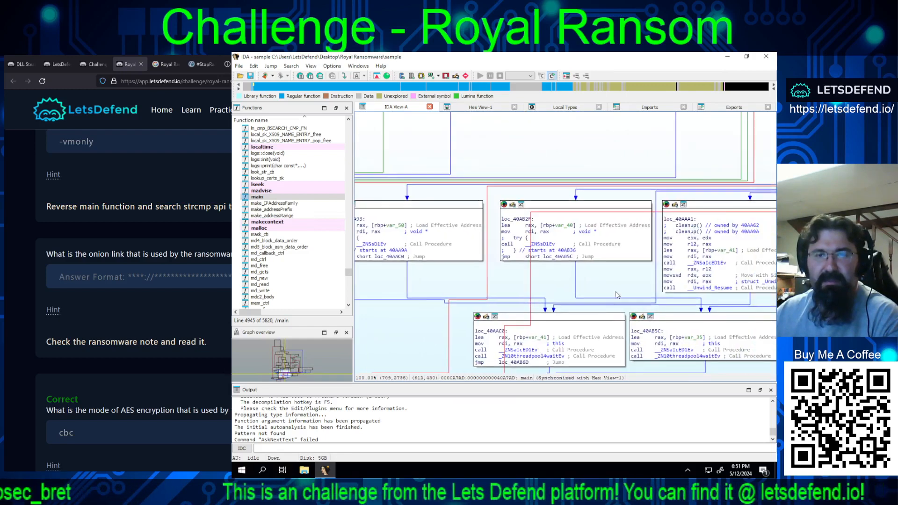
Step: Inspect main's cleanup, unwind and threadpool wait blocks near the end of the graph
{"action": "left_click_drag", "start_coordinate": [613, 278], "coordinate": [538, 265]}
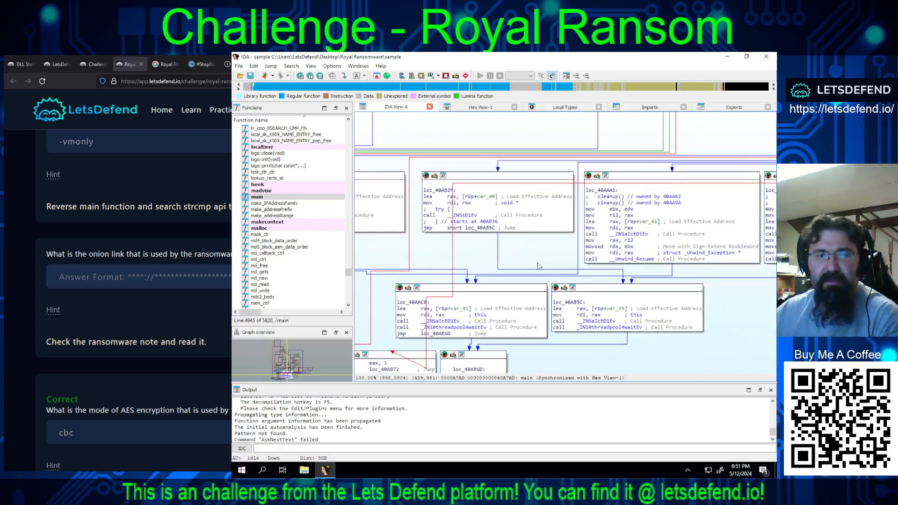
{"action": "left_click_drag", "start_coordinate": [538, 266], "coordinate": [508, 263]}
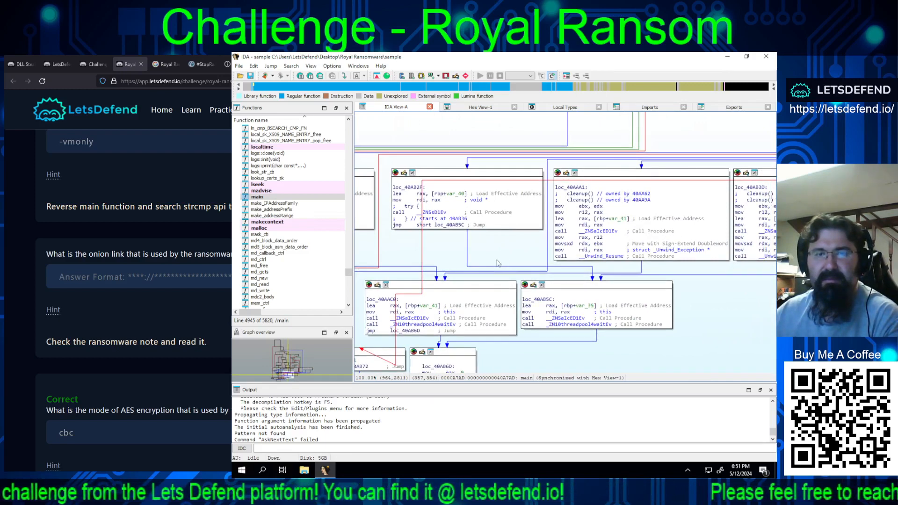
{"action": "left_click_drag", "start_coordinate": [497, 263], "coordinate": [406, 257]}
{"action": "left_click_drag", "start_coordinate": [628, 296], "coordinate": [530, 295]}
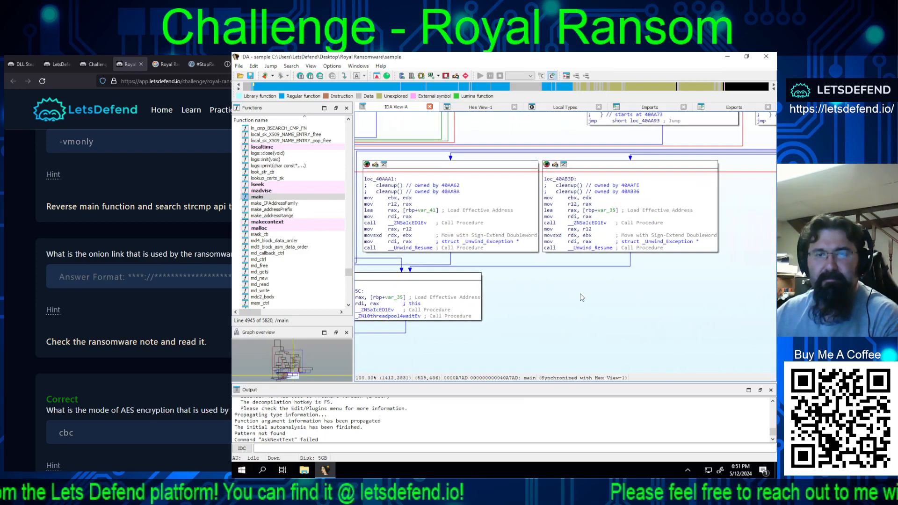
{"action": "left_click_drag", "start_coordinate": [664, 255], "coordinate": [510, 319]}
{"action": "left_click_drag", "start_coordinate": [644, 276], "coordinate": [610, 363]}
{"action": "left_click_drag", "start_coordinate": [748, 343], "coordinate": [597, 302]}
{"action": "left_click_drag", "start_coordinate": [473, 325], "coordinate": [711, 284]}
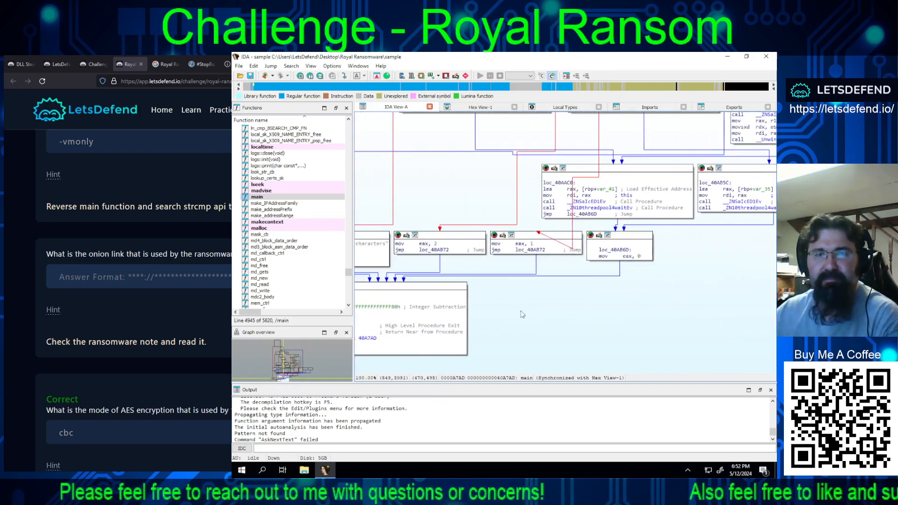
Step: Check main's closing return block and follow its main label back to the start of the function
{"action": "left_click_drag", "start_coordinate": [496, 313], "coordinate": [656, 298]}
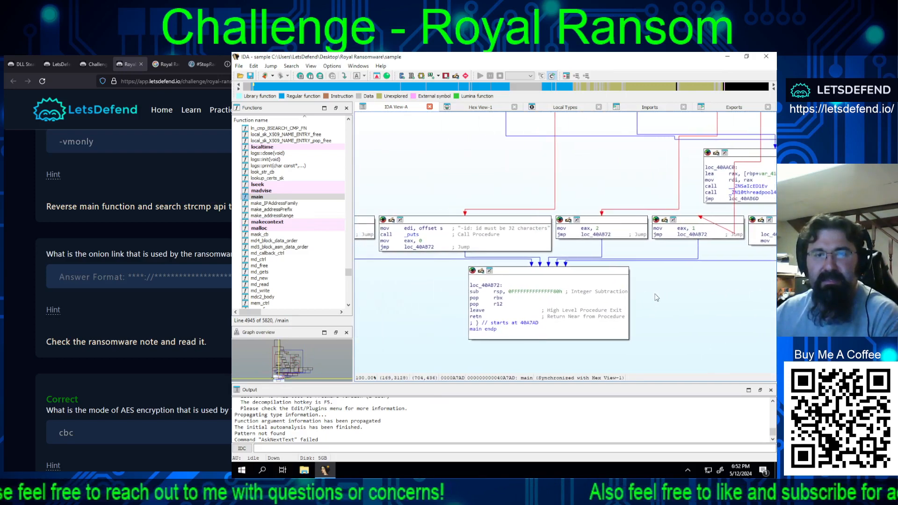
{"action": "left_click", "coordinate": [492, 331]}
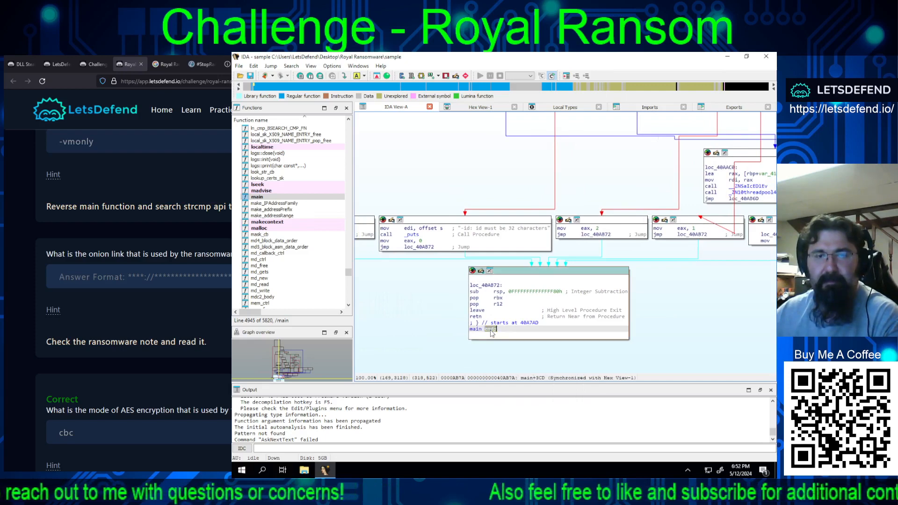
{"action": "double_click", "coordinate": [475, 329]}
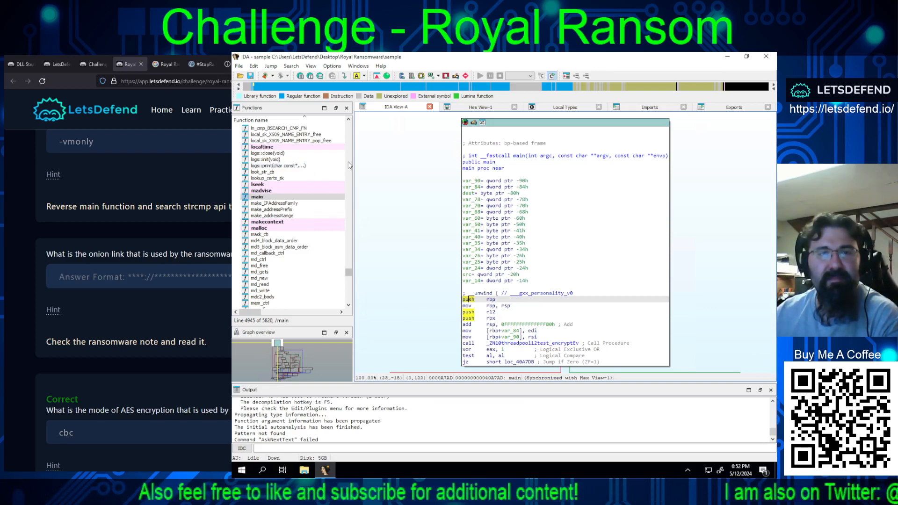
Step: Browse the function list backwards from main through the int, i2v and i2r entries to the i2d functions
{"action": "scroll", "coordinate": [348, 165], "scroll_direction": "up", "scroll_amount": 10}
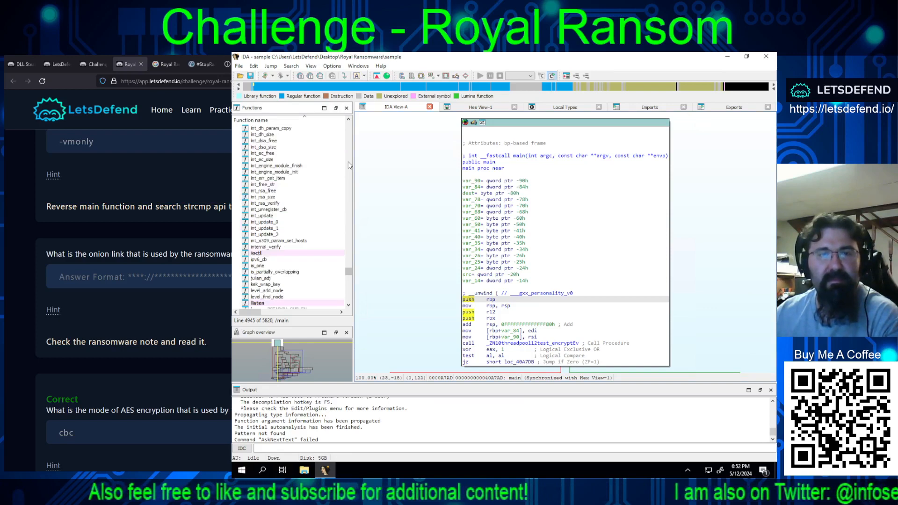
{"action": "scroll", "coordinate": [348, 165], "scroll_direction": "up", "scroll_amount": 10}
{"action": "scroll", "coordinate": [348, 165], "scroll_direction": "up", "scroll_amount": 10}
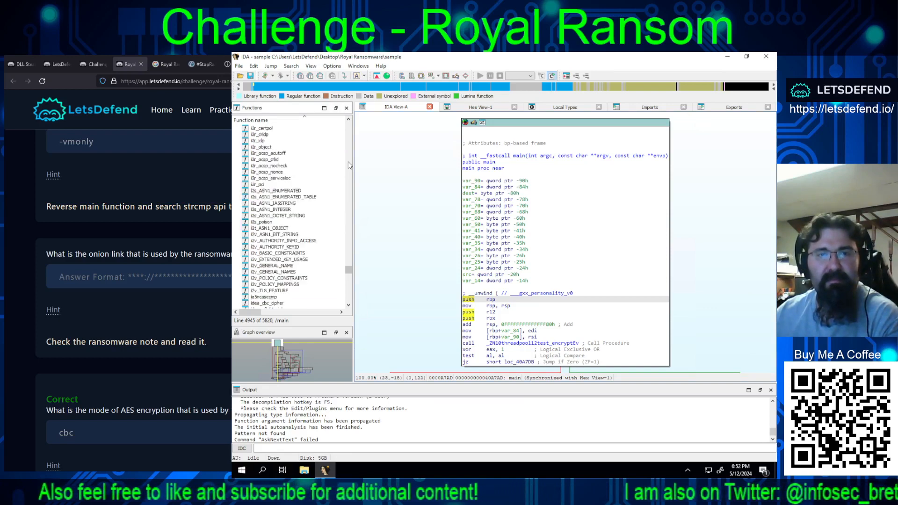
{"action": "scroll", "coordinate": [348, 165], "scroll_direction": "up", "scroll_amount": 10}
{"action": "scroll", "coordinate": [348, 164], "scroll_direction": "up", "scroll_amount": 10}
{"action": "scroll", "coordinate": [348, 165], "scroll_direction": "up", "scroll_amount": 20}
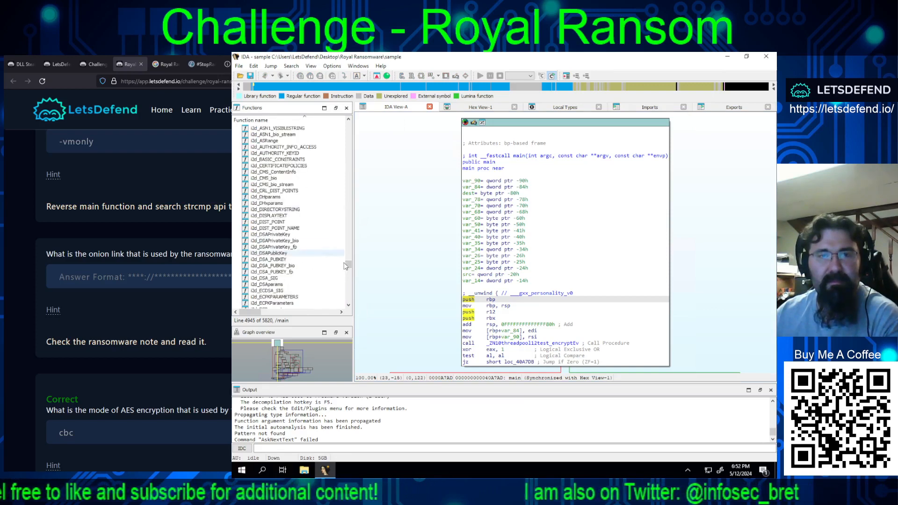
Step: Jump ahead to the std entries in the function list and browse backwards through the sock, sha and seed functions to rsa
{"action": "left_click_drag", "start_coordinate": [348, 265], "coordinate": [351, 295]}
{"action": "scroll", "coordinate": [331, 269], "scroll_direction": "up", "scroll_amount": 10}
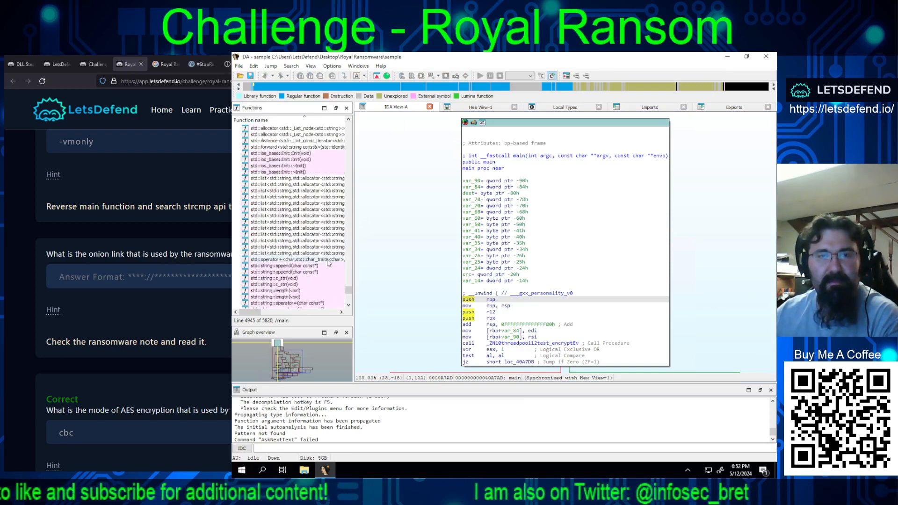
{"action": "scroll", "coordinate": [305, 282], "scroll_direction": "up", "scroll_amount": 10}
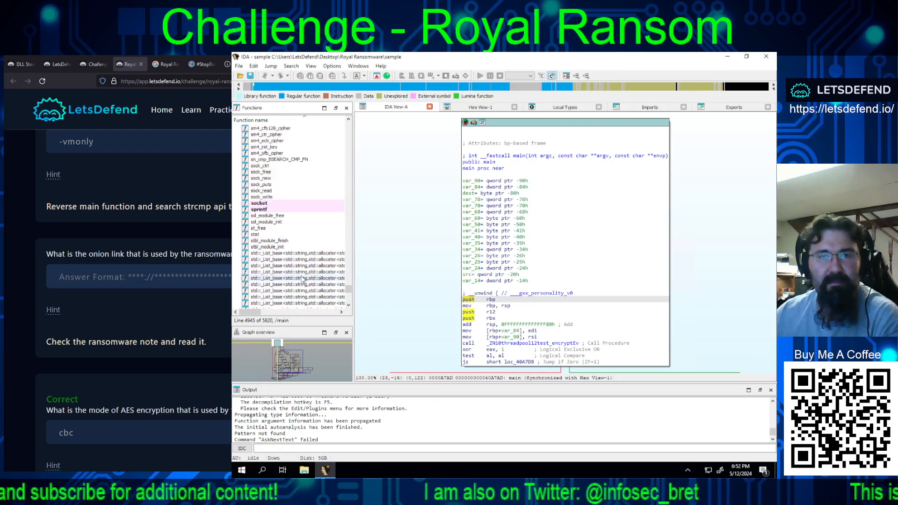
{"action": "scroll", "coordinate": [330, 263], "scroll_direction": "up", "scroll_amount": 11}
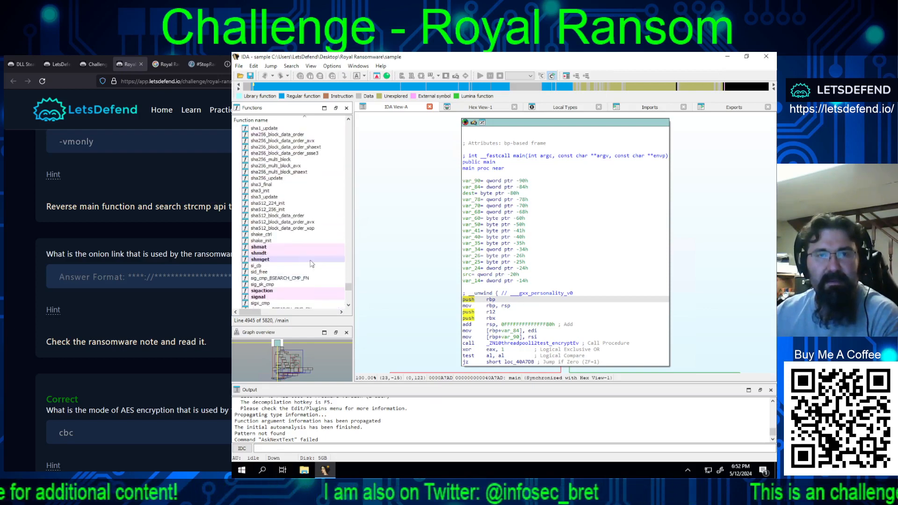
{"action": "scroll", "coordinate": [313, 262], "scroll_direction": "up", "scroll_amount": 6}
{"action": "scroll", "coordinate": [322, 265], "scroll_direction": "up", "scroll_amount": 4}
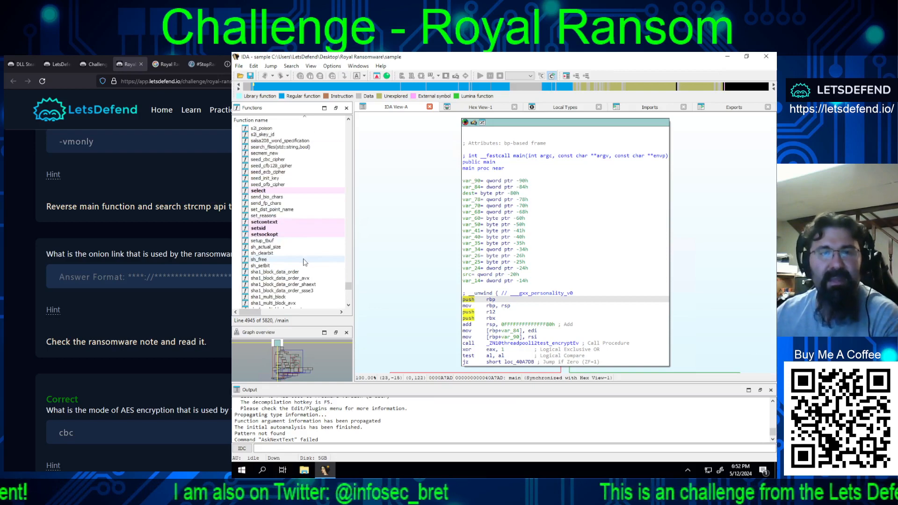
{"action": "scroll", "coordinate": [306, 262], "scroll_direction": "up", "scroll_amount": 3}
{"action": "scroll", "coordinate": [303, 263], "scroll_direction": "up", "scroll_amount": 1}
{"action": "scroll", "coordinate": [303, 263], "scroll_direction": "up", "scroll_amount": 7}
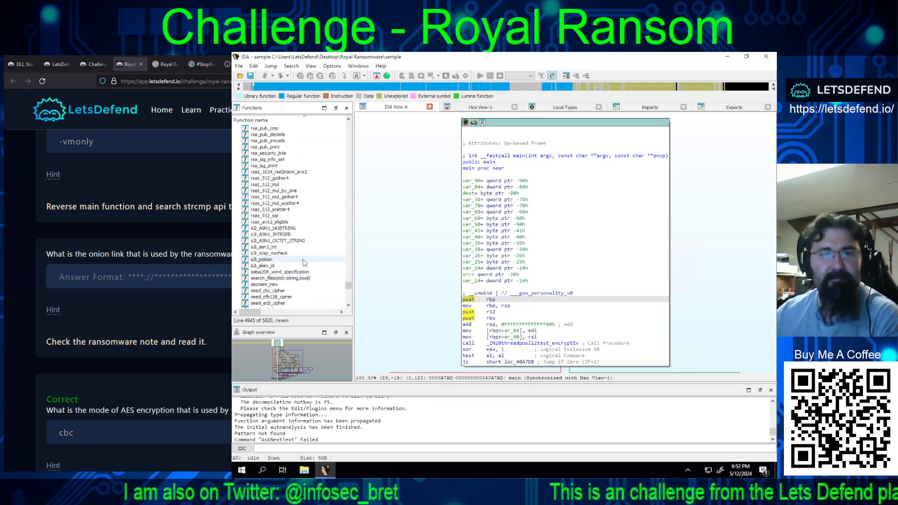
Step: Minimize the disassembler, close the File Explorer window and open the Ghidra 11.0.3 archive on the desktop
{"action": "left_click", "coordinate": [305, 470]}
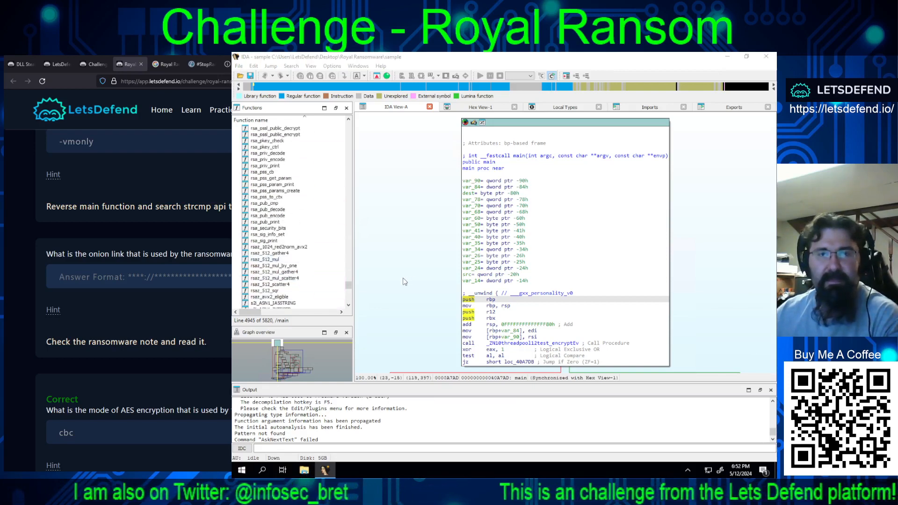
{"action": "left_click", "coordinate": [728, 57]}
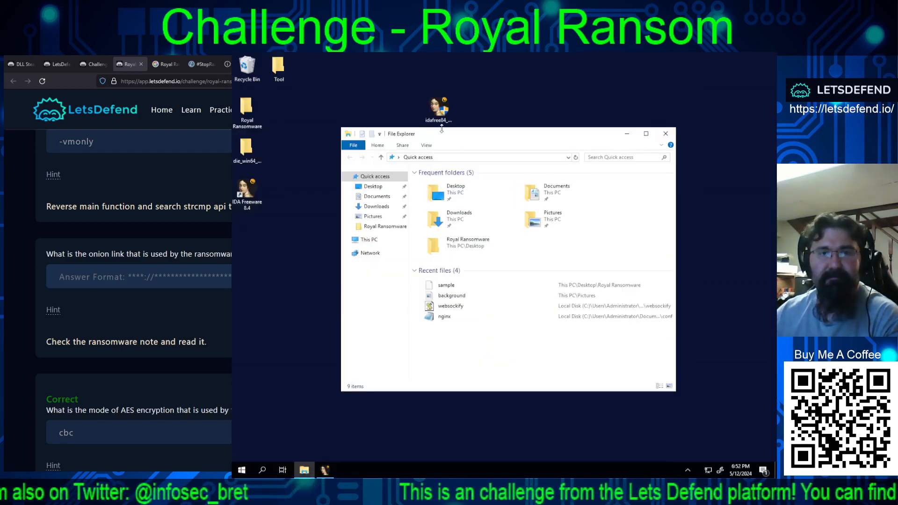
{"action": "left_click_drag", "start_coordinate": [606, 133], "coordinate": [584, 262]}
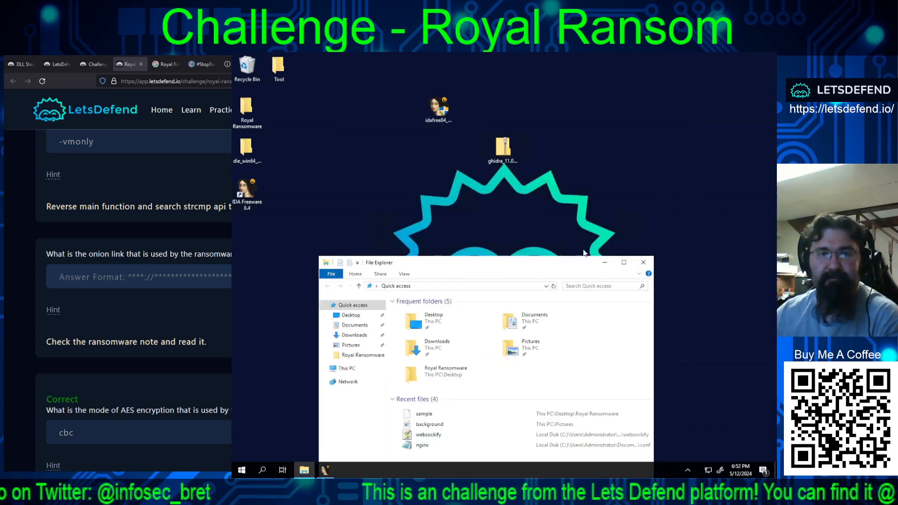
{"action": "left_click", "coordinate": [644, 263]}
{"action": "left_click", "coordinate": [503, 150]}
{"action": "double_click", "coordinate": [503, 150]}
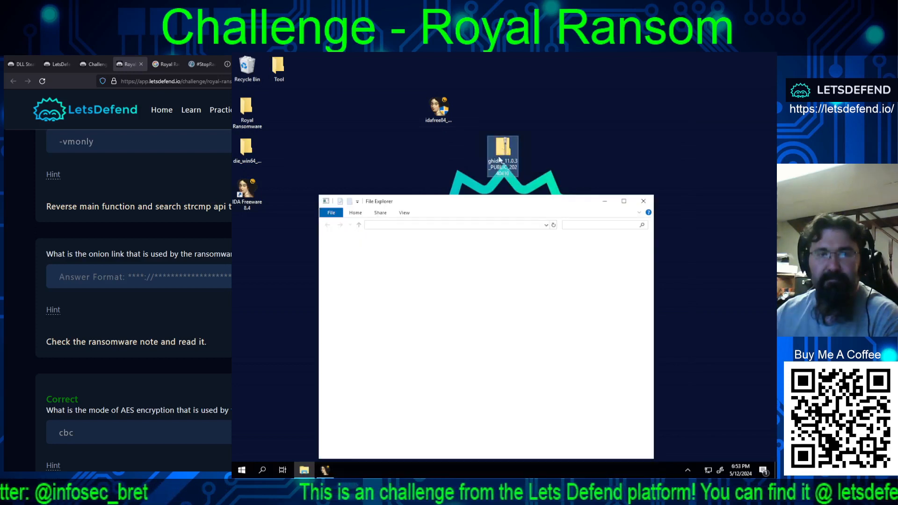
{"action": "left_click_drag", "start_coordinate": [414, 253], "coordinate": [260, 237]}
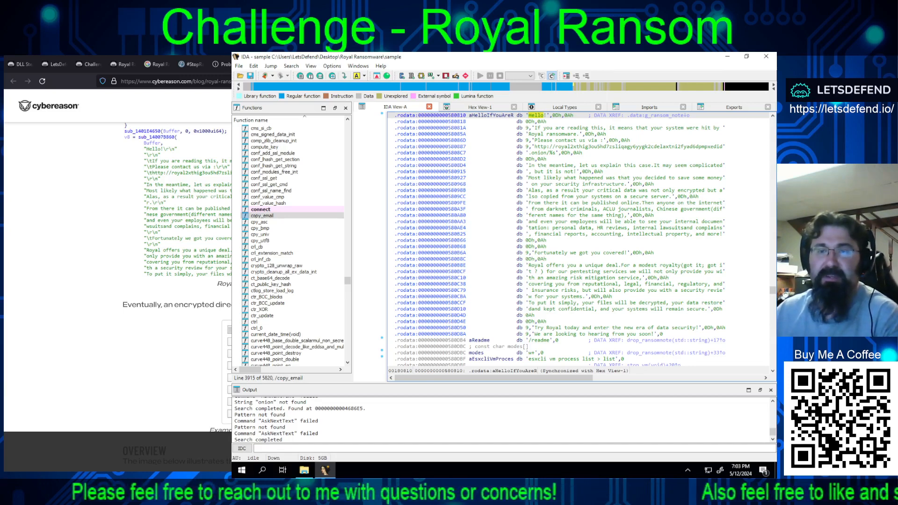
{"action": "left_click", "coordinate": [291, 66]}
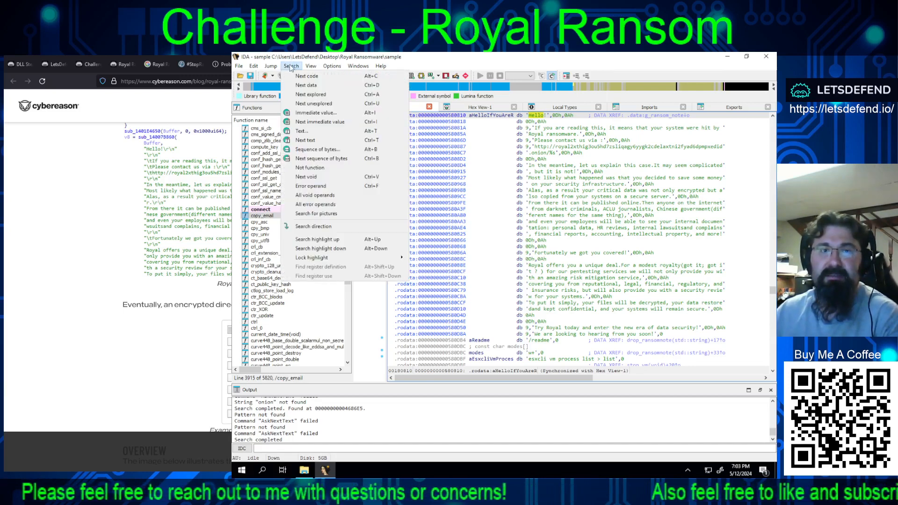
{"action": "mouse_move", "coordinate": [310, 66]}
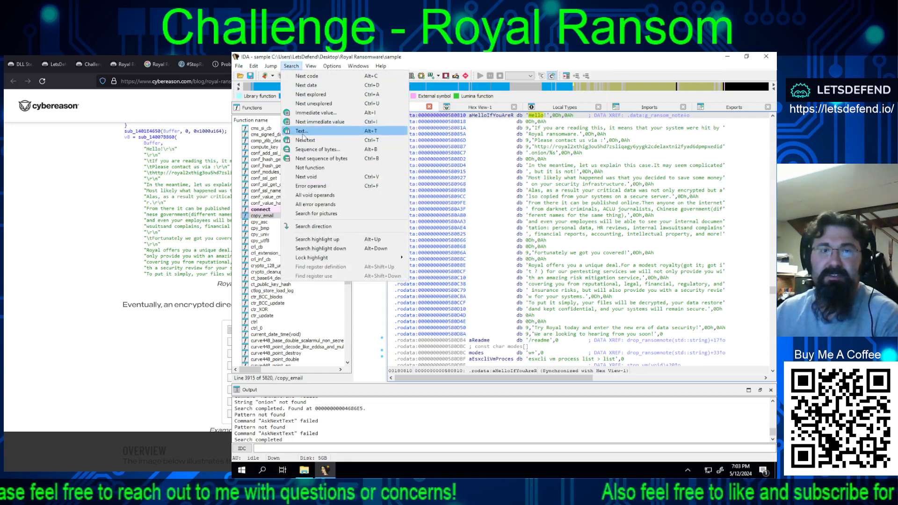
{"action": "left_click", "coordinate": [323, 174]}
{"action": "left_click", "coordinate": [457, 229]}
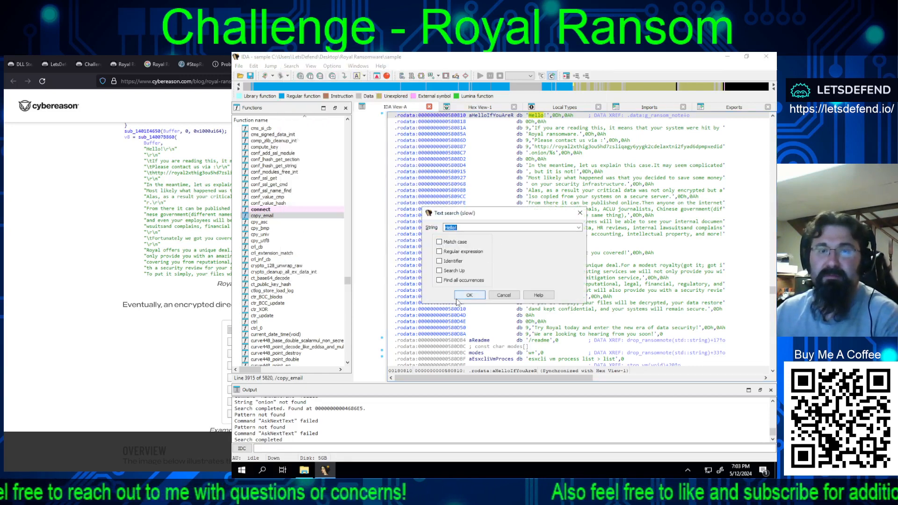
{"action": "left_click", "coordinate": [509, 299]}
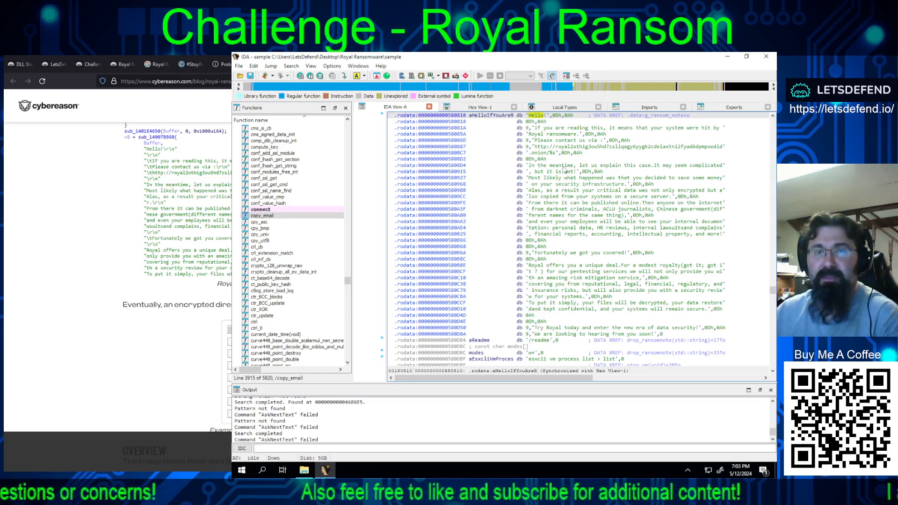
Step: Select the onion link that spans two lines of the ransom note text, below "Please contact us via"
{"action": "left_click", "coordinate": [537, 147]}
{"action": "left_click_drag", "start_coordinate": [539, 148], "coordinate": [556, 156]}
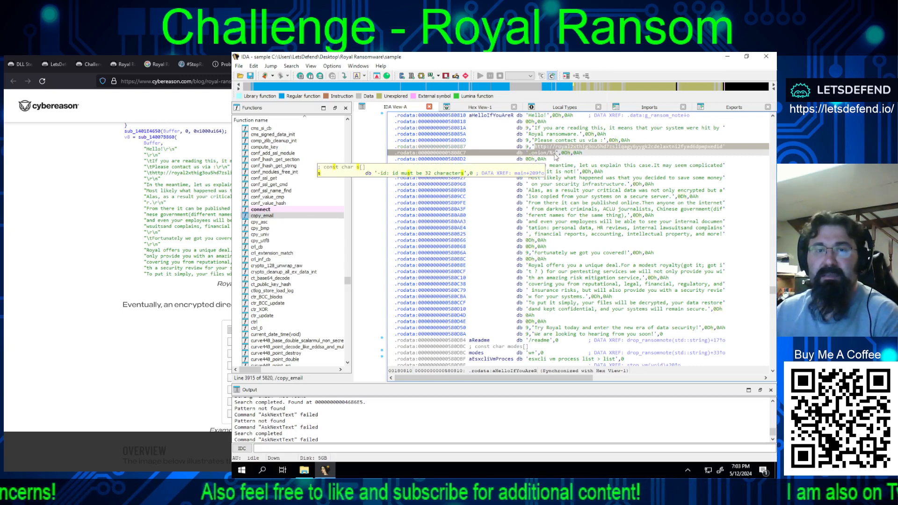
{"action": "right_click", "coordinate": [556, 156]}
{"action": "left_click", "coordinate": [560, 155]}
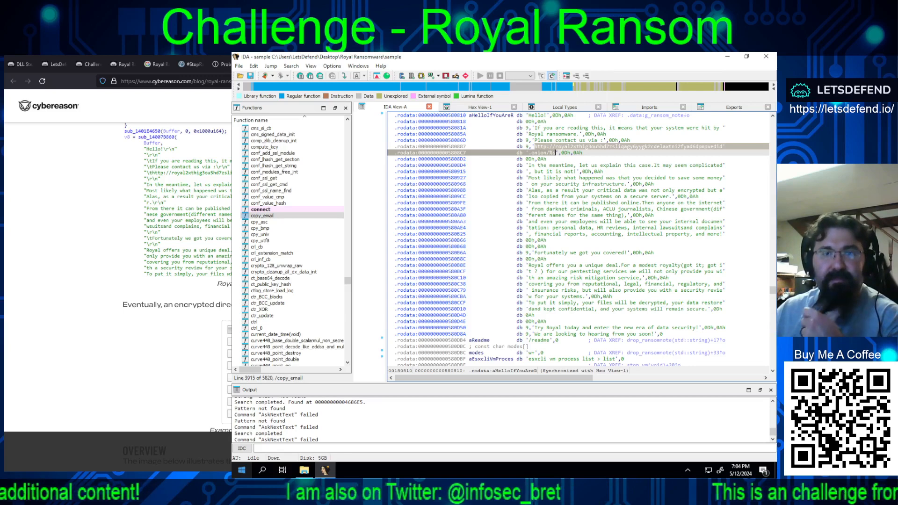
{"action": "left_click", "coordinate": [121, 64]}
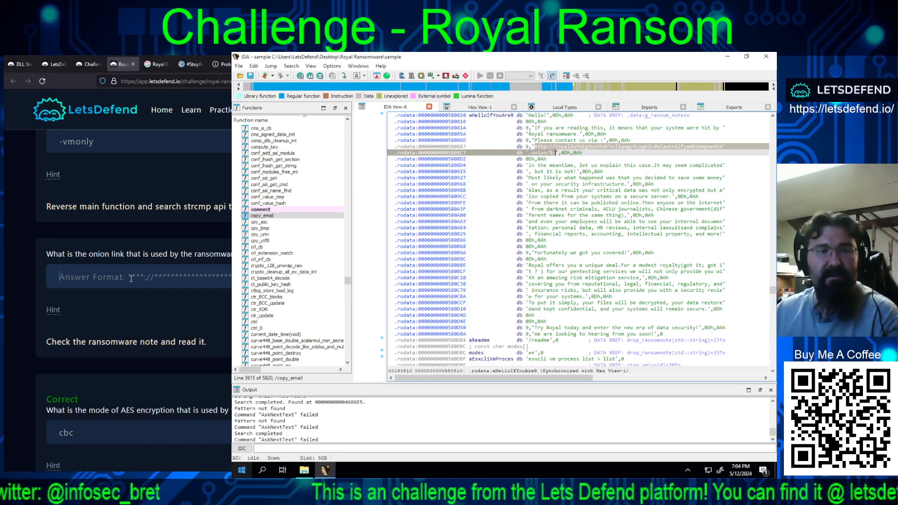
{"action": "key", "text": "ctrl+v"}
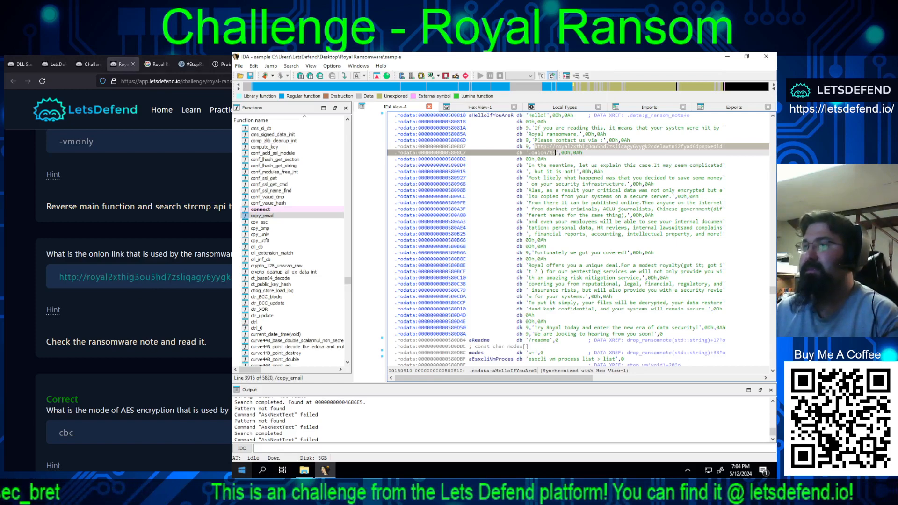
{"action": "key", "text": "alt+Tab"}
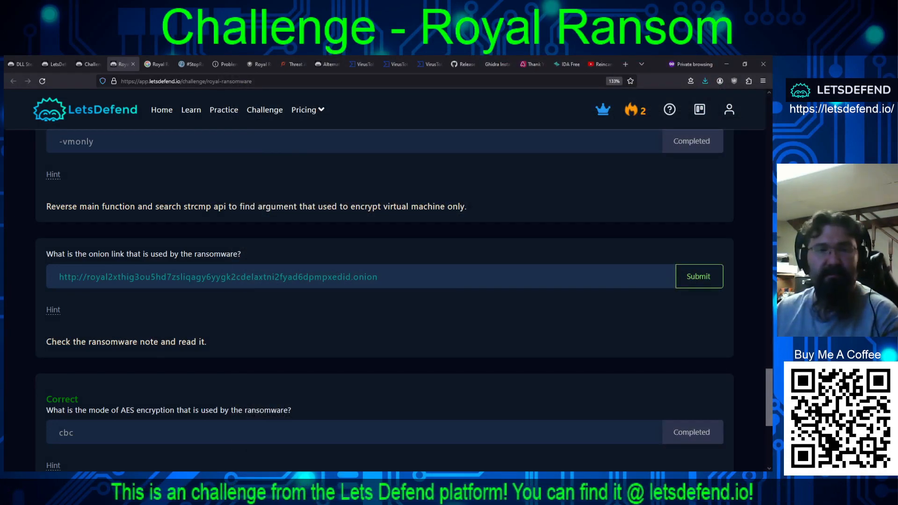
{"action": "left_click", "coordinate": [699, 276]}
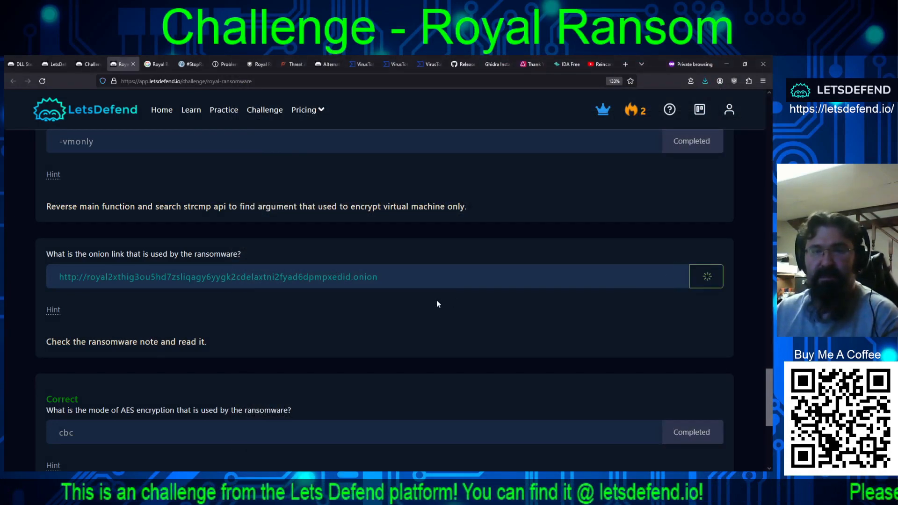